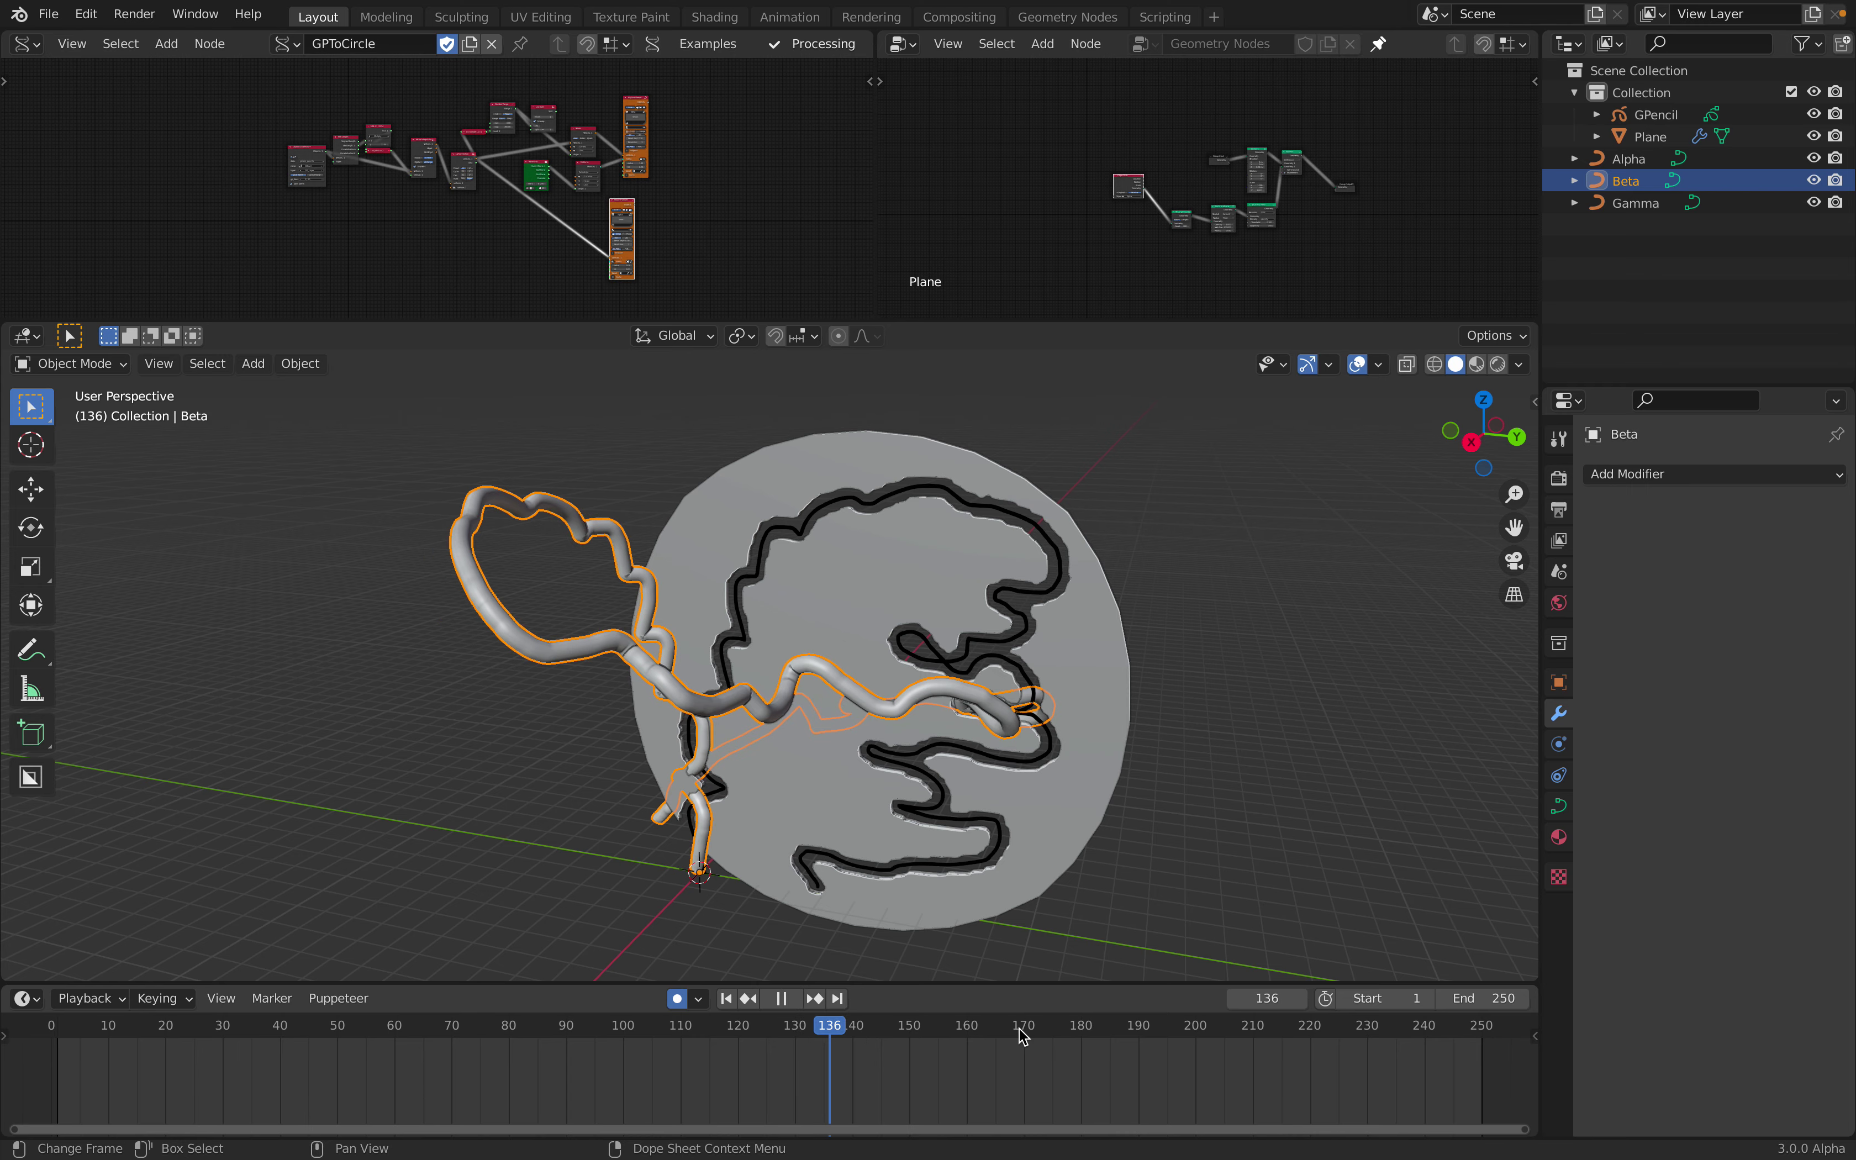
Scrub through the animation and orbit the scene to examine the animated tube and the engraved disc
key(space)
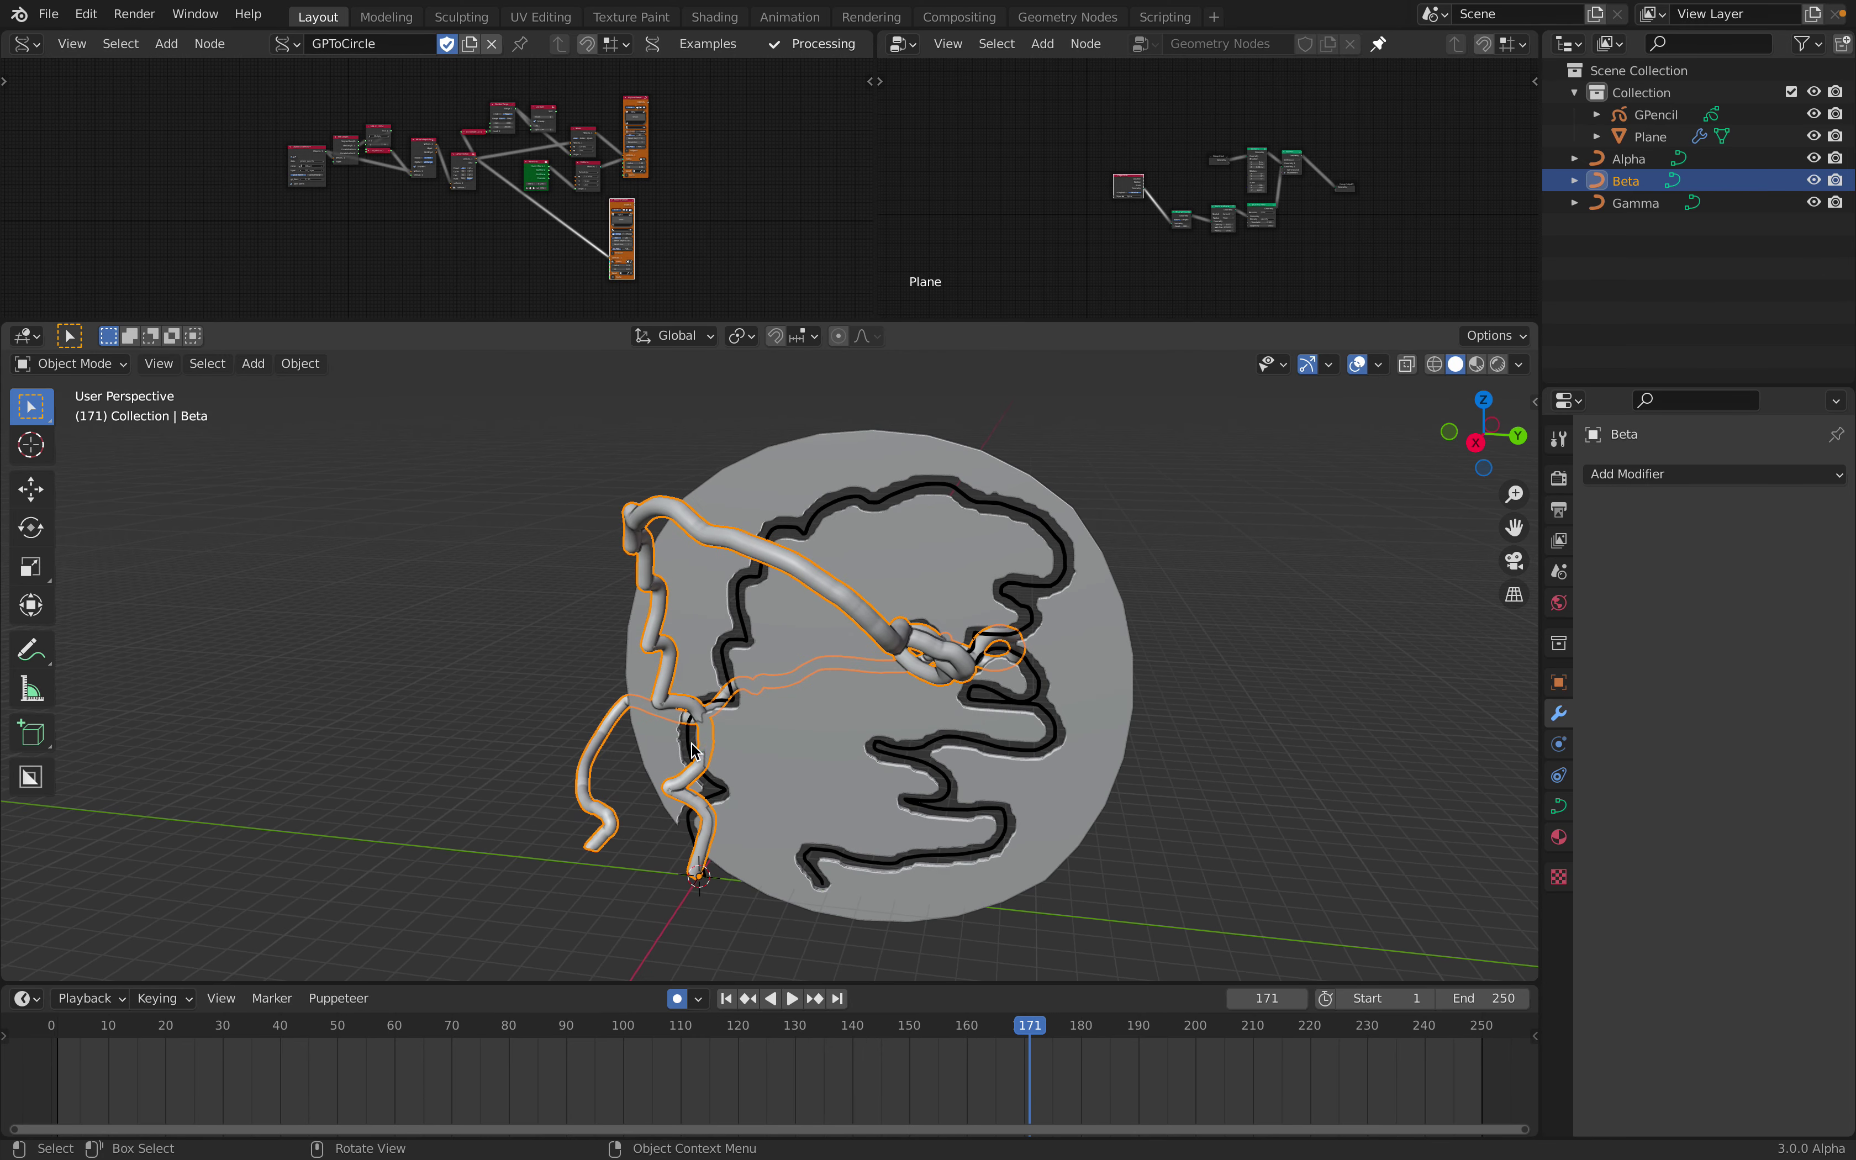
drag(892, 1022, 975, 1020)
mouse_move(720, 742)
middle_down()
mouse_move(768, 728)
mouse_move(722, 742)
middle_up()
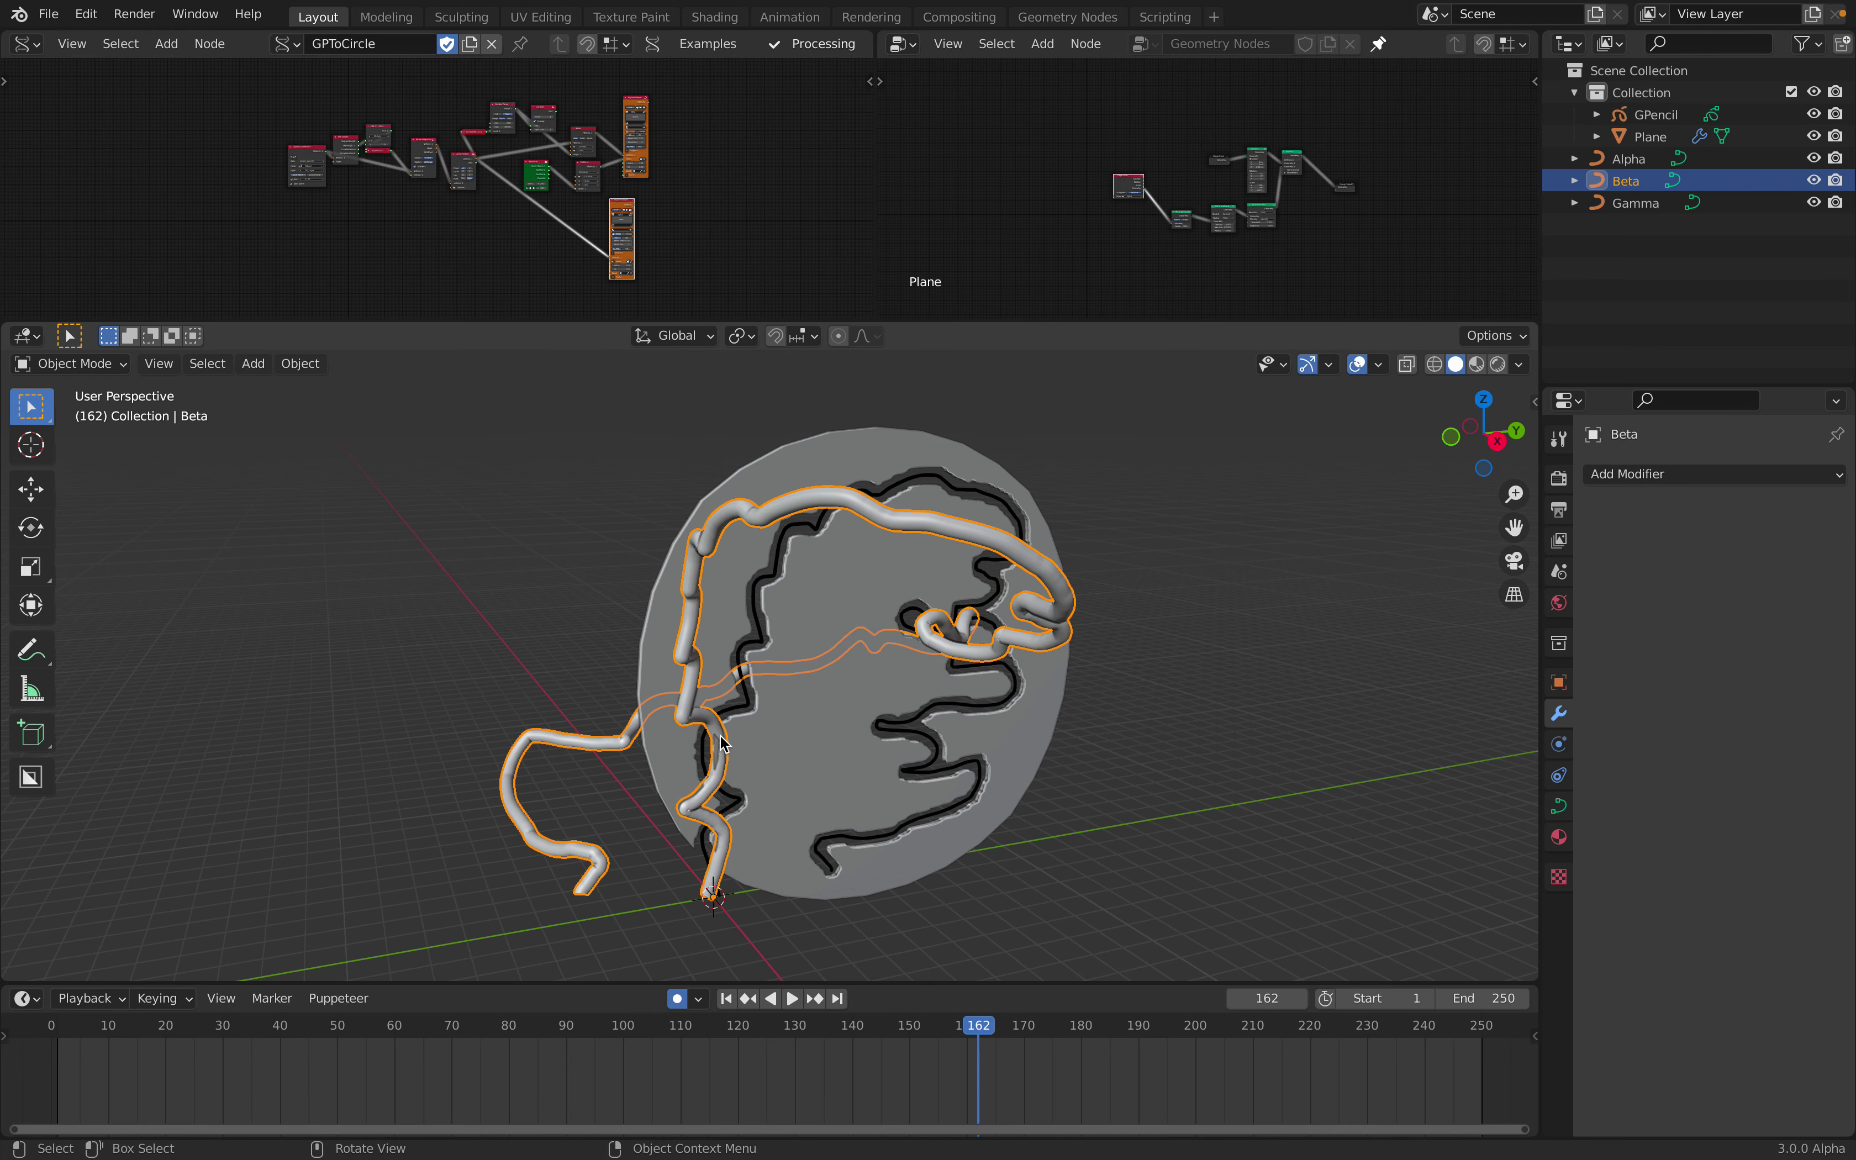
drag(719, 1037, 543, 1032)
middle_drag(734, 759, 704, 697)
scroll(359, 166, up, 6)
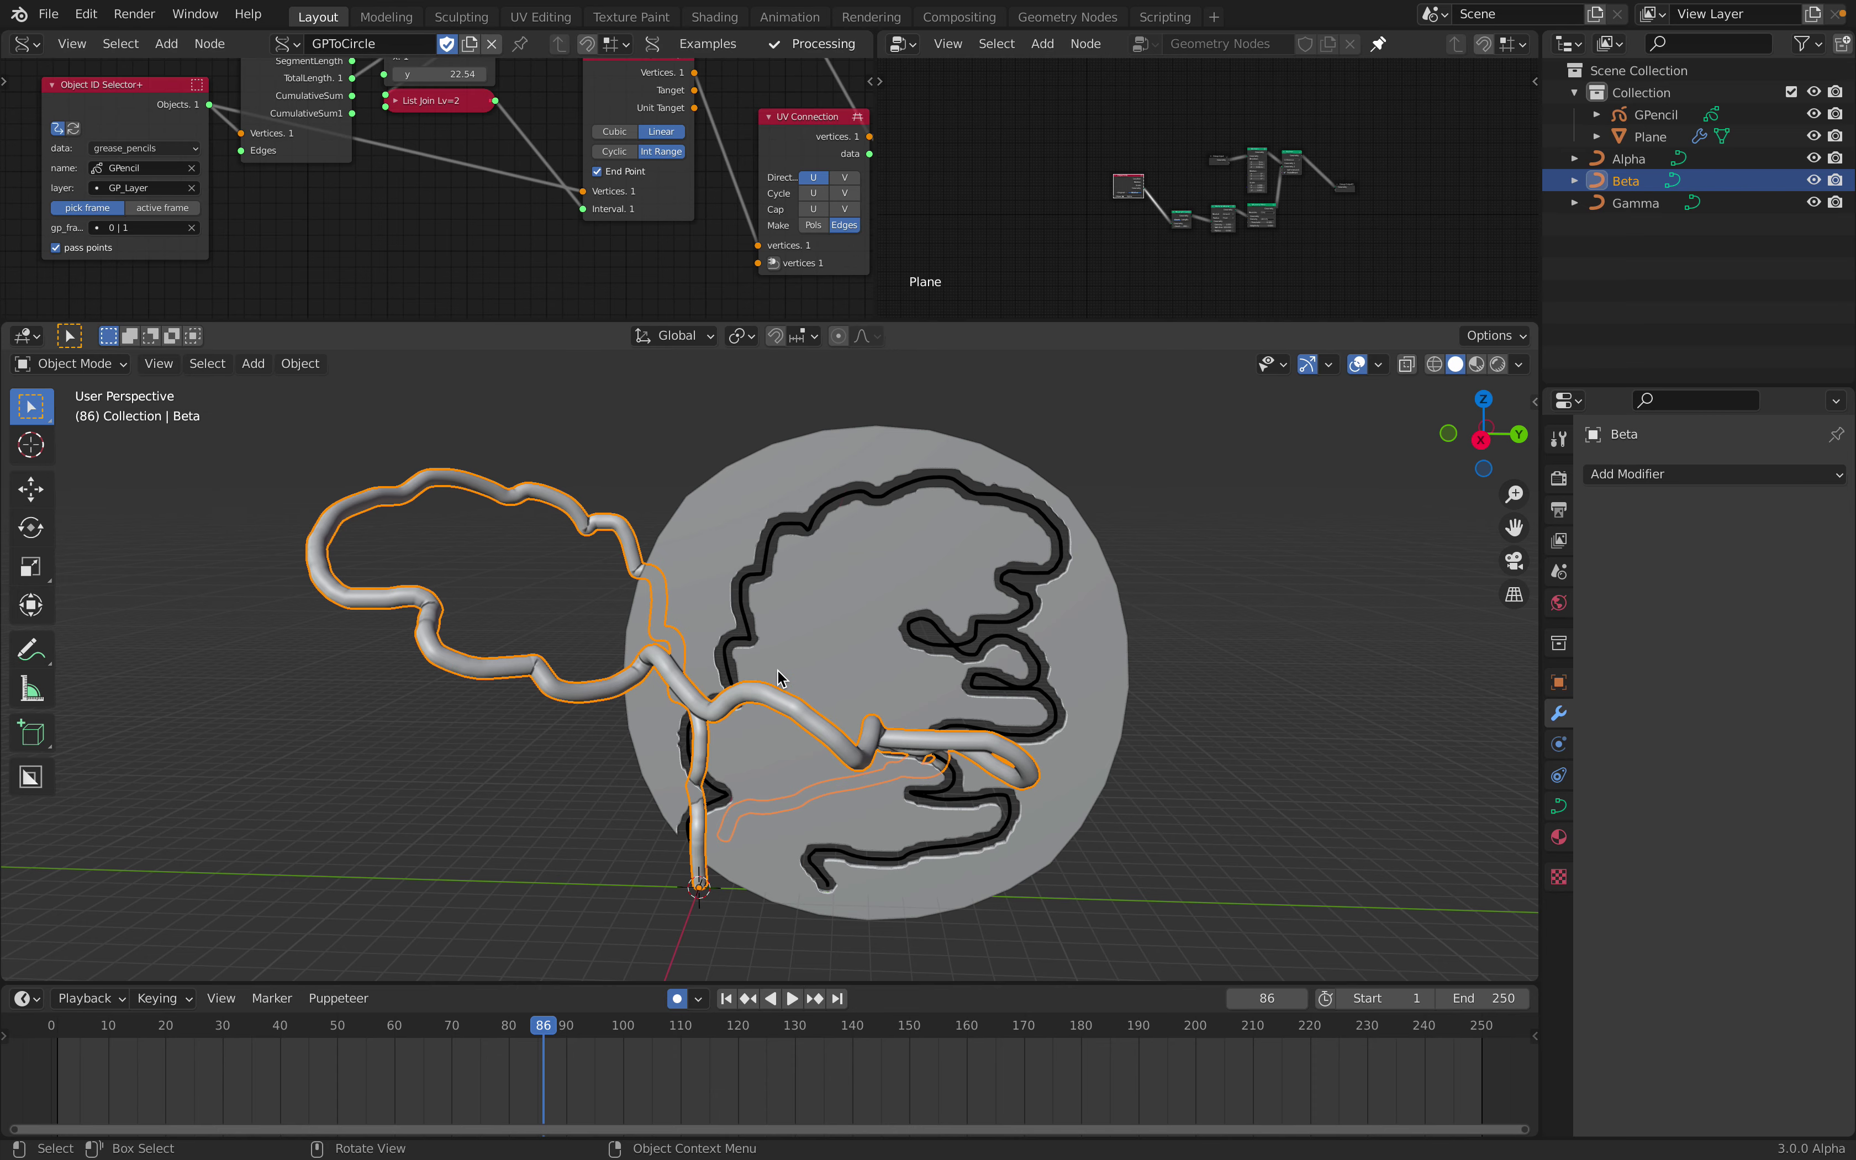
key(Right)
key(Right)
key(Right)
middle_drag(778, 678, 773, 677)
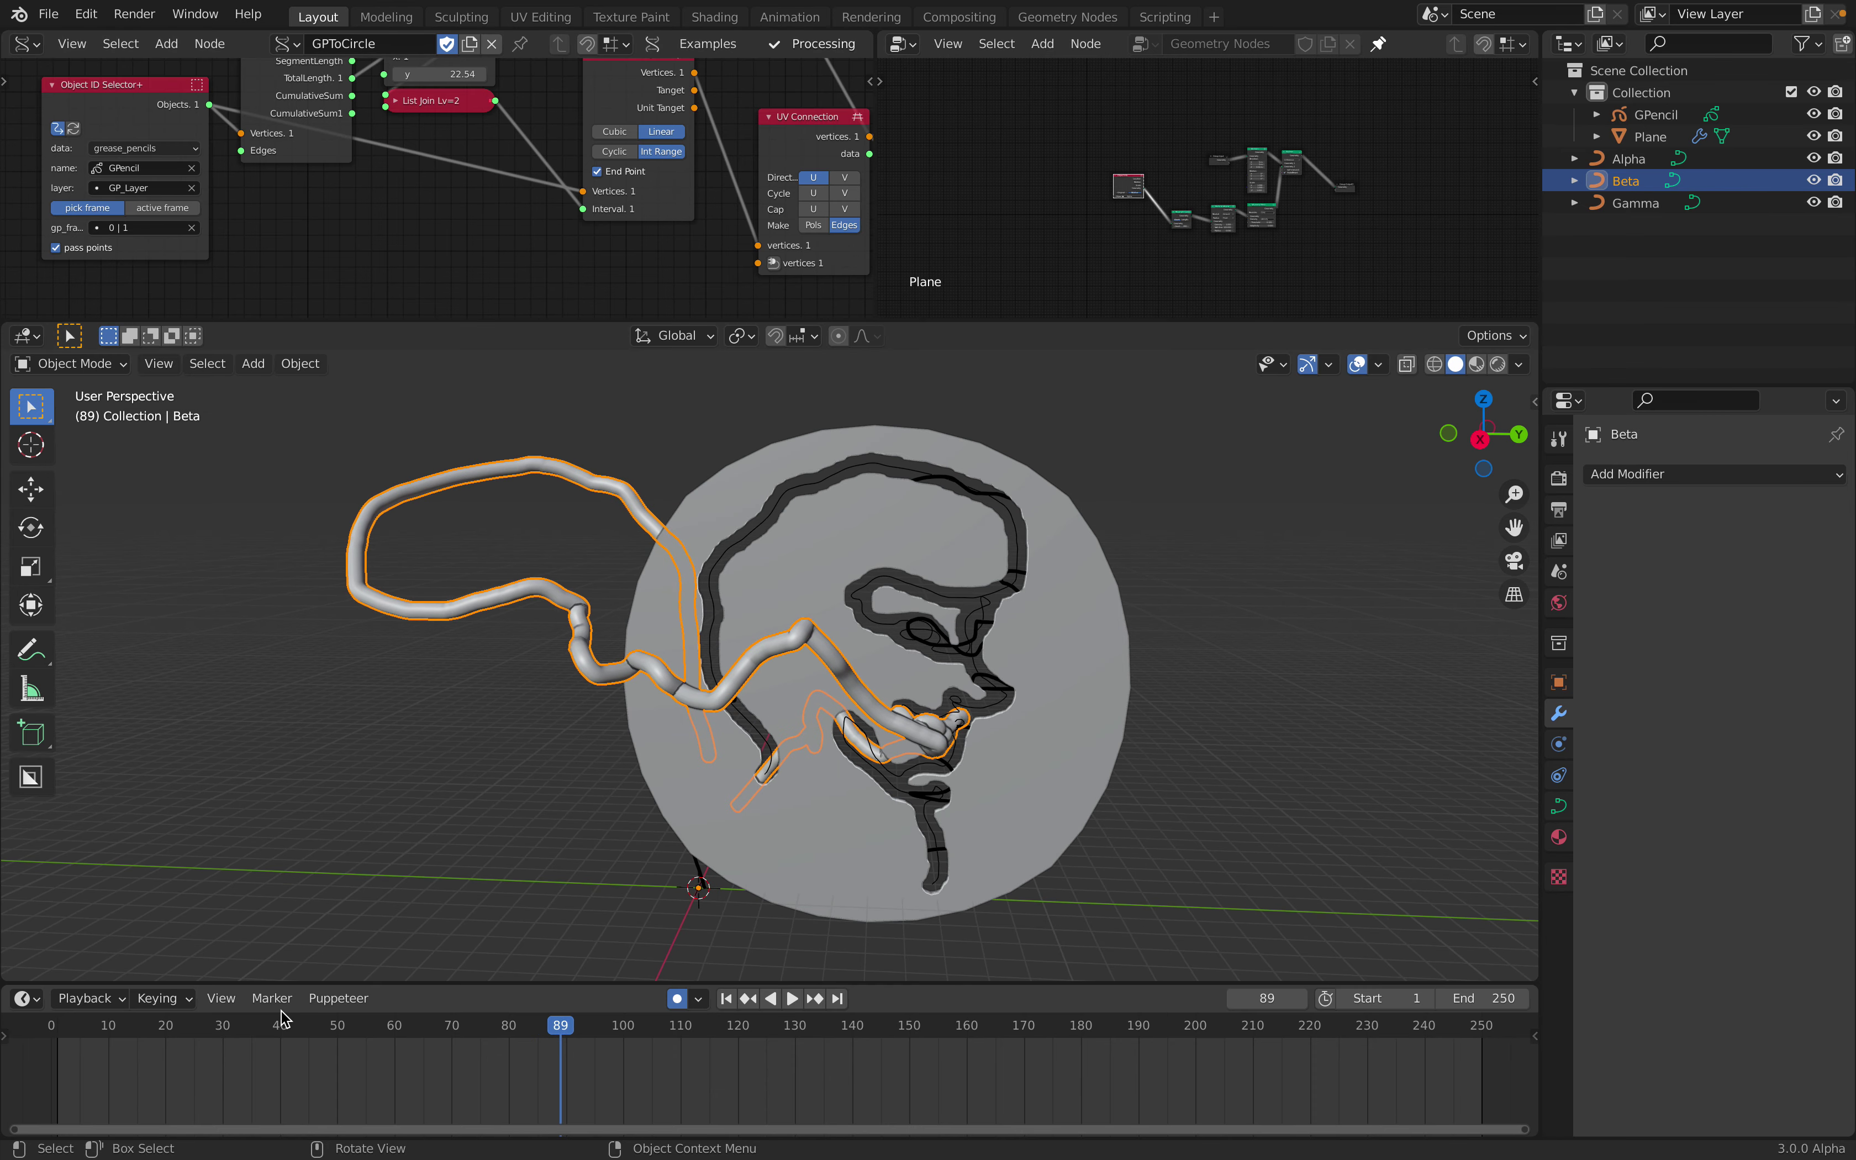
Play back the animation and inspect the disc's face-profile groove and the tube from several angles
mouse_move(121, 1028)
mouse_down()
mouse_move(83, 1022)
mouse_move(290, 1031)
mouse_move(51, 1029)
mouse_up()
mouse_move(770, 694)
middle_down()
mouse_move(942, 763)
mouse_move(1004, 683)
middle_up()
key(space)
key(space)
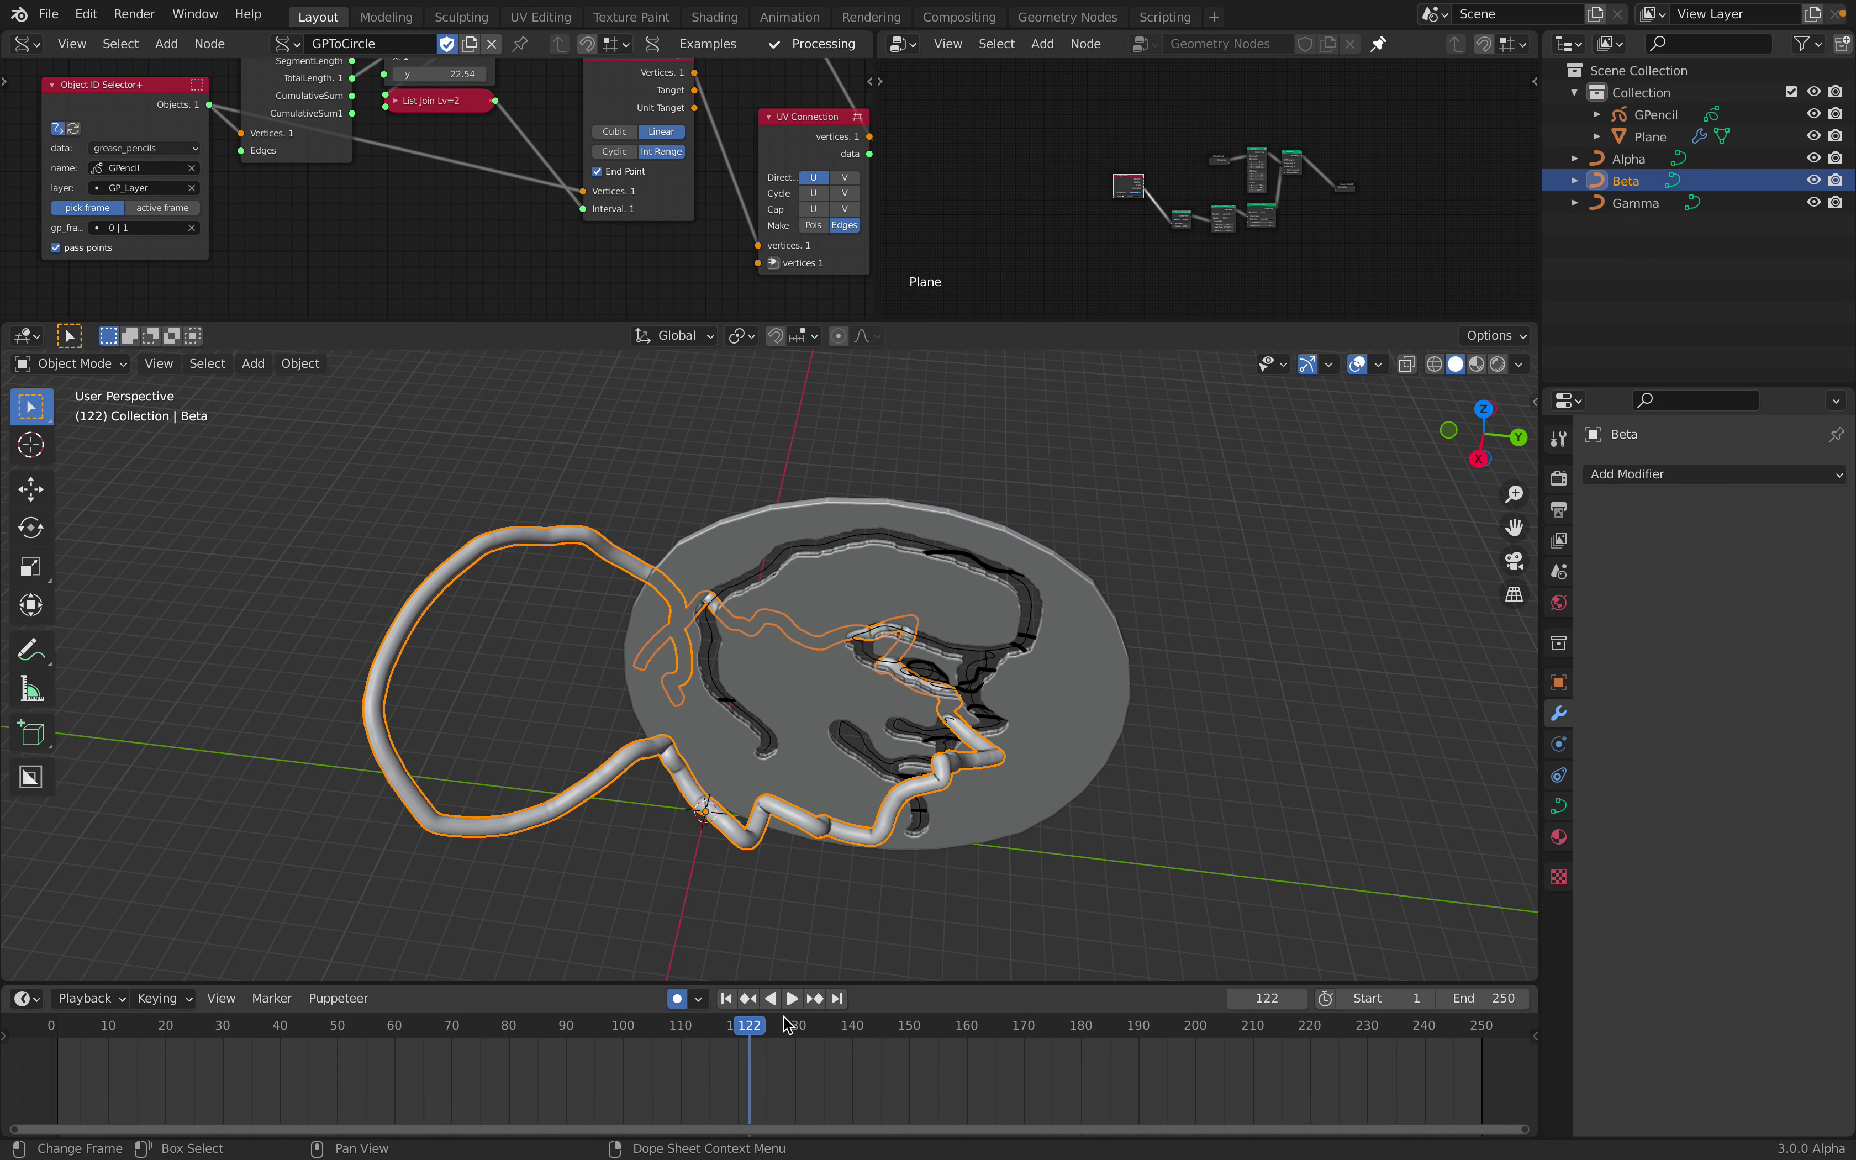
key(space)
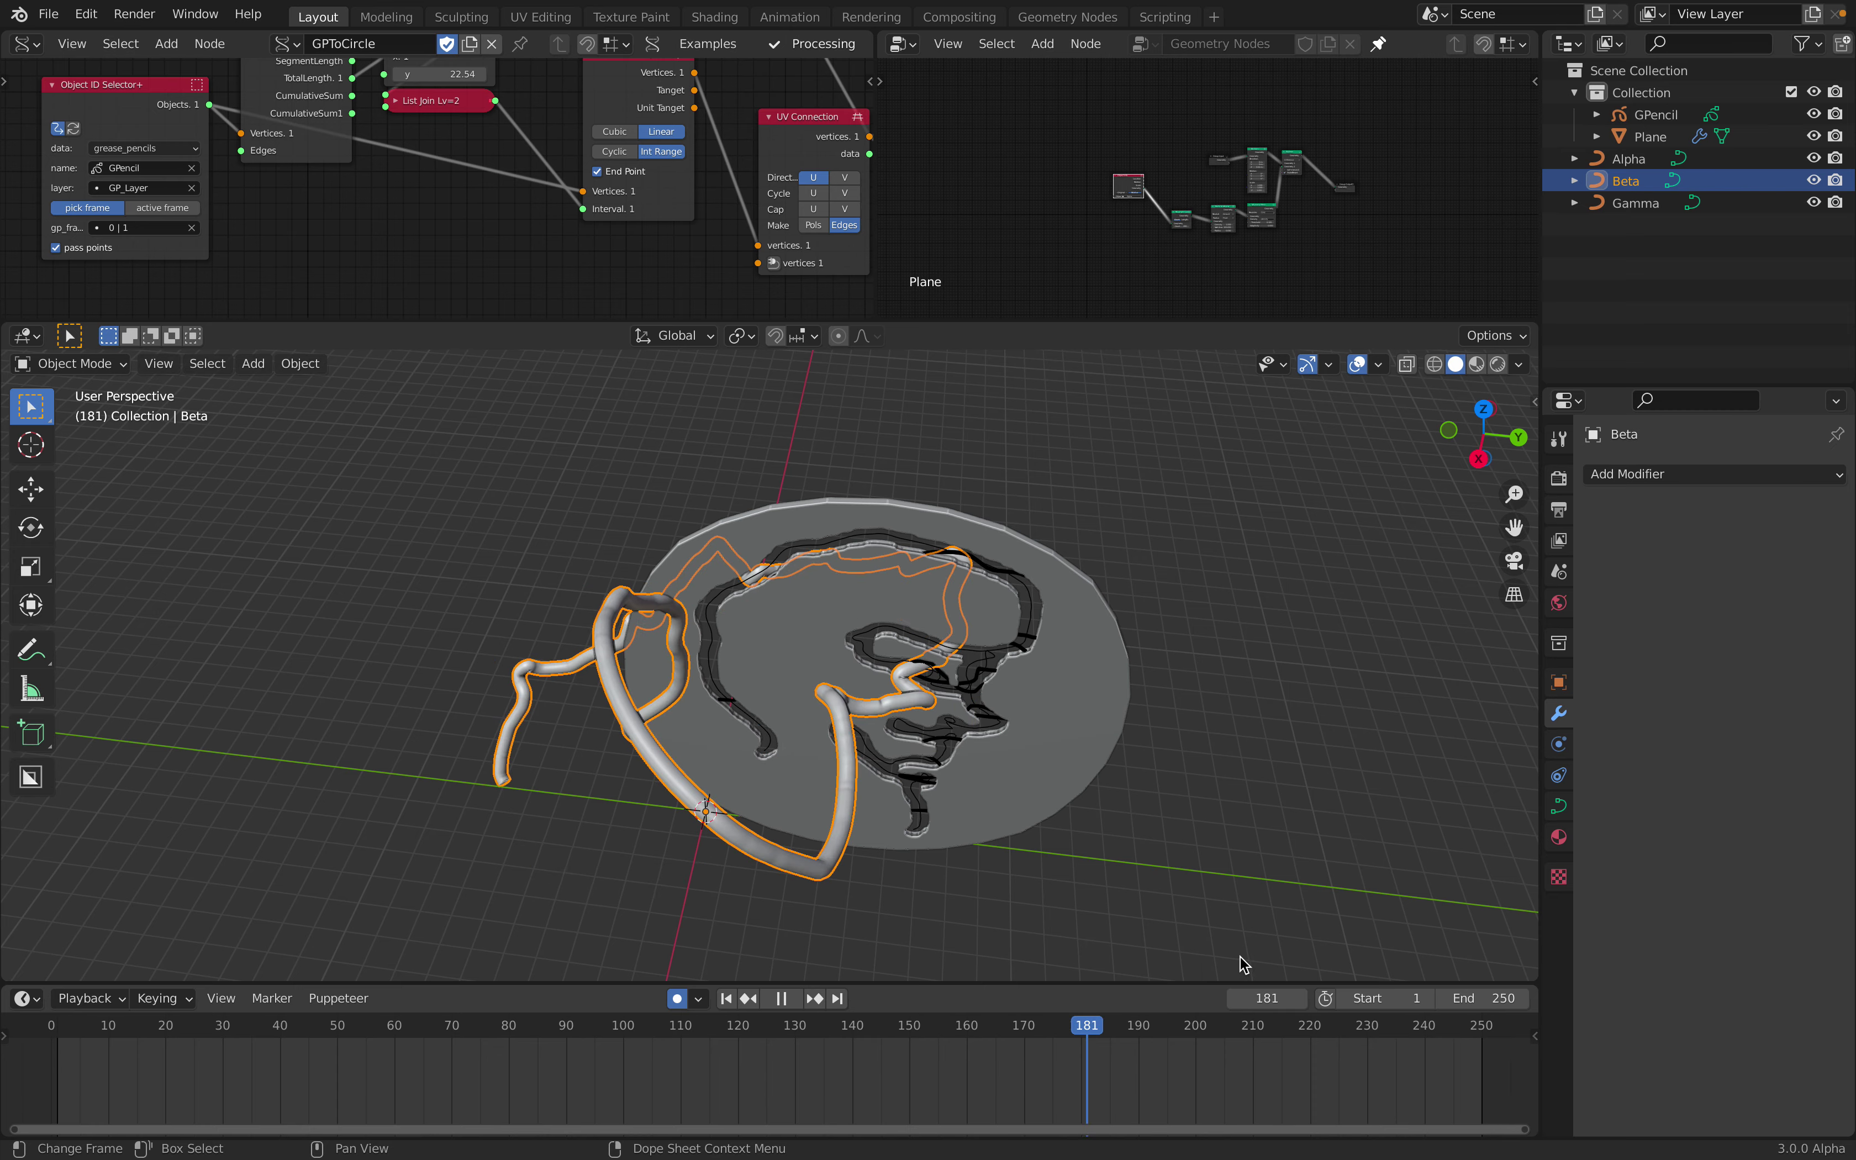
drag(1243, 955, 1051, 945)
middle_drag(720, 661, 897, 558)
drag(966, 1034, 932, 1030)
middle_drag(841, 784, 606, 767)
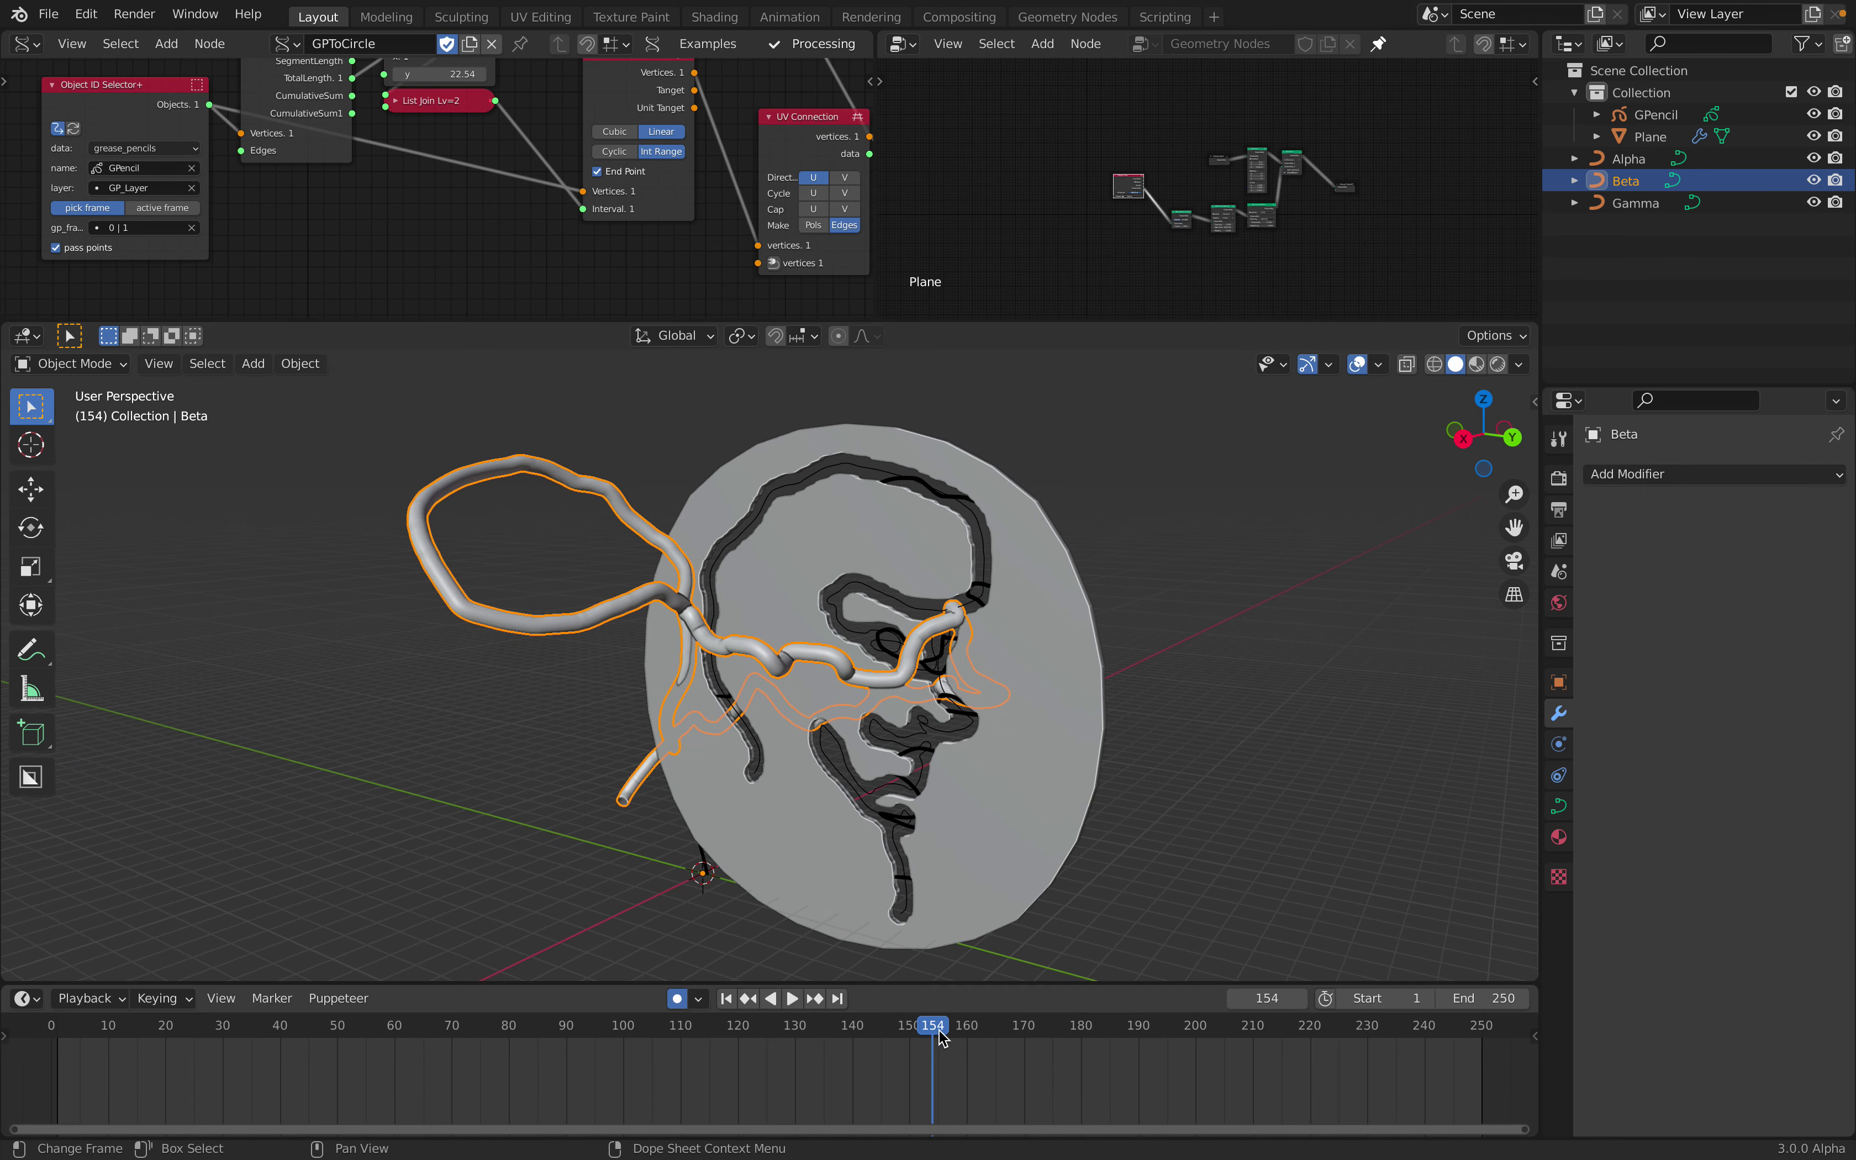
Set the Object ID Selector+ node's grease pencil frame to 1 | 26 and review the updated animation
scroll(292, 187, up, 2)
middle_drag(276, 190, 406, 216)
click(223, 273)
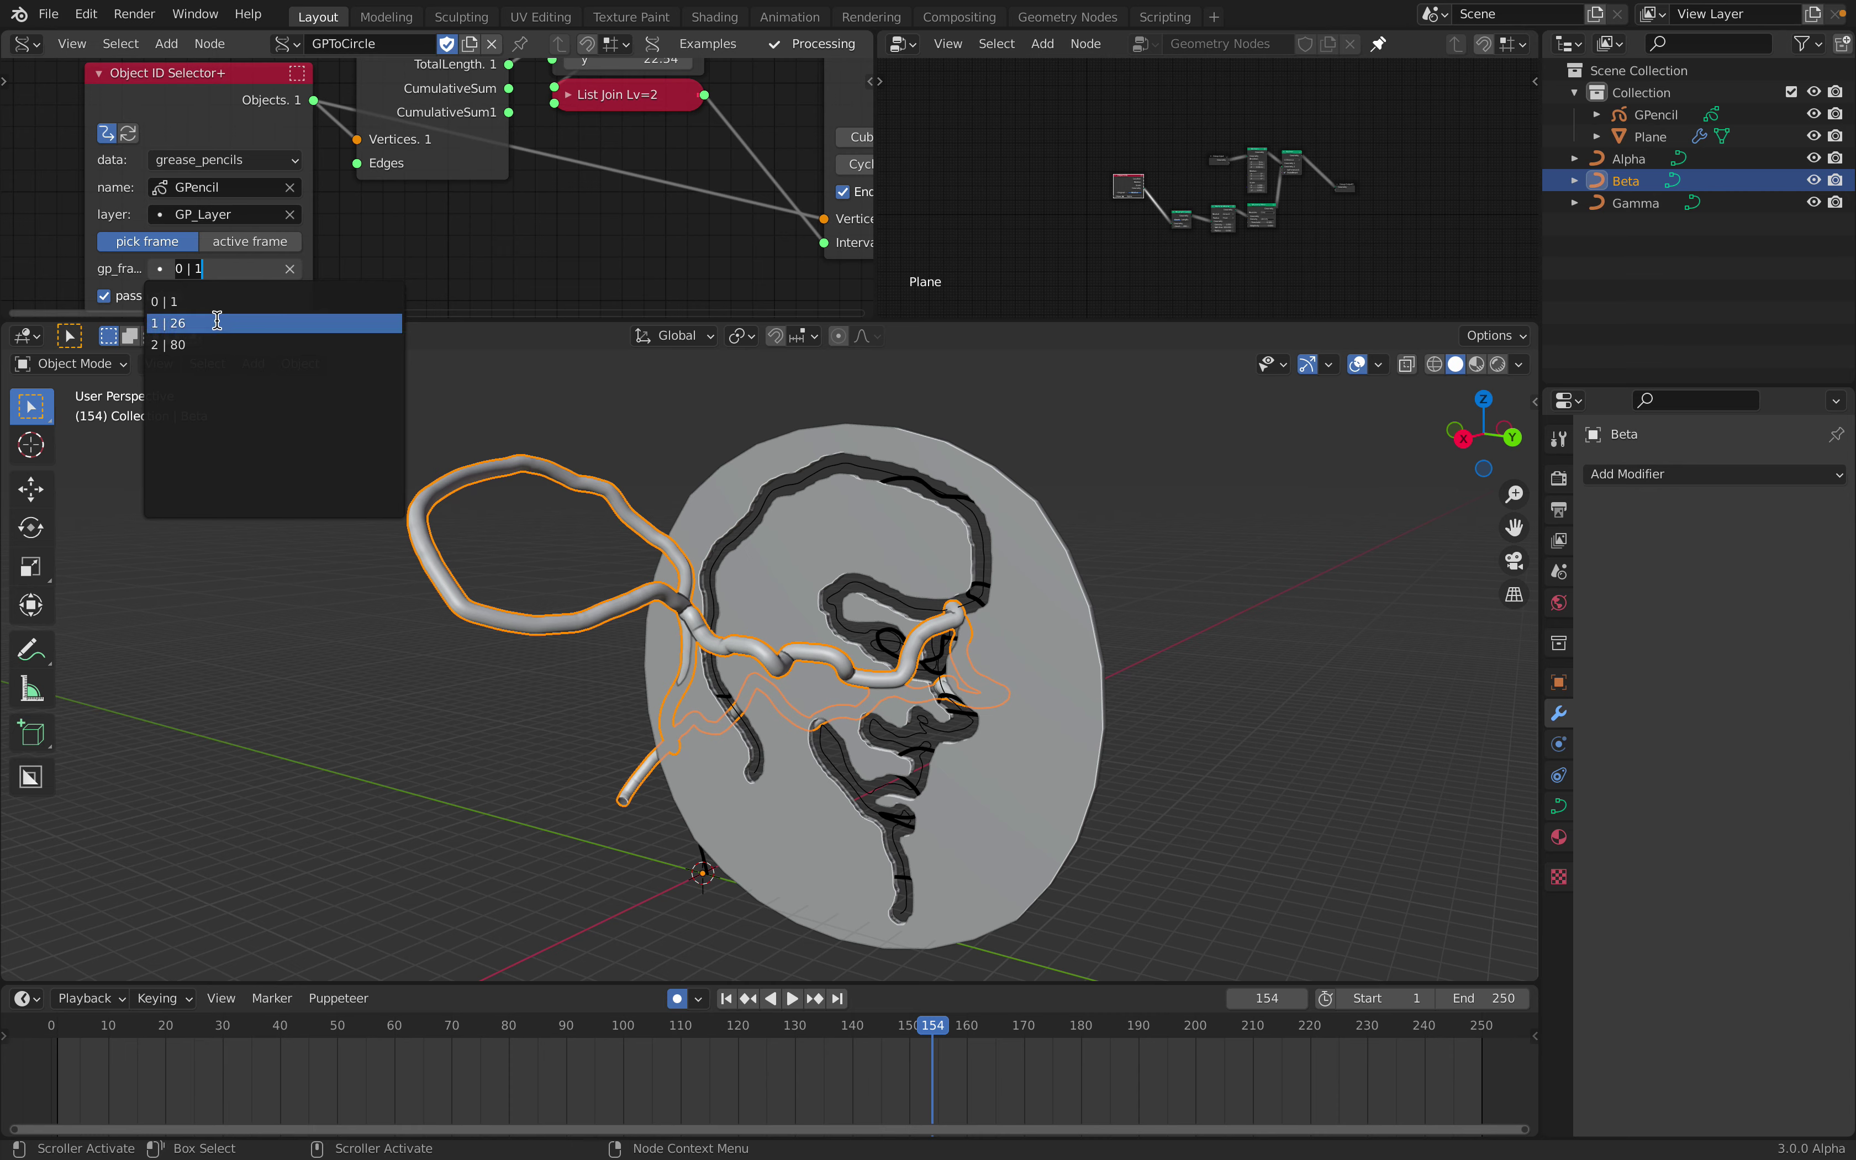
click(216, 321)
drag(687, 1020, 1028, 986)
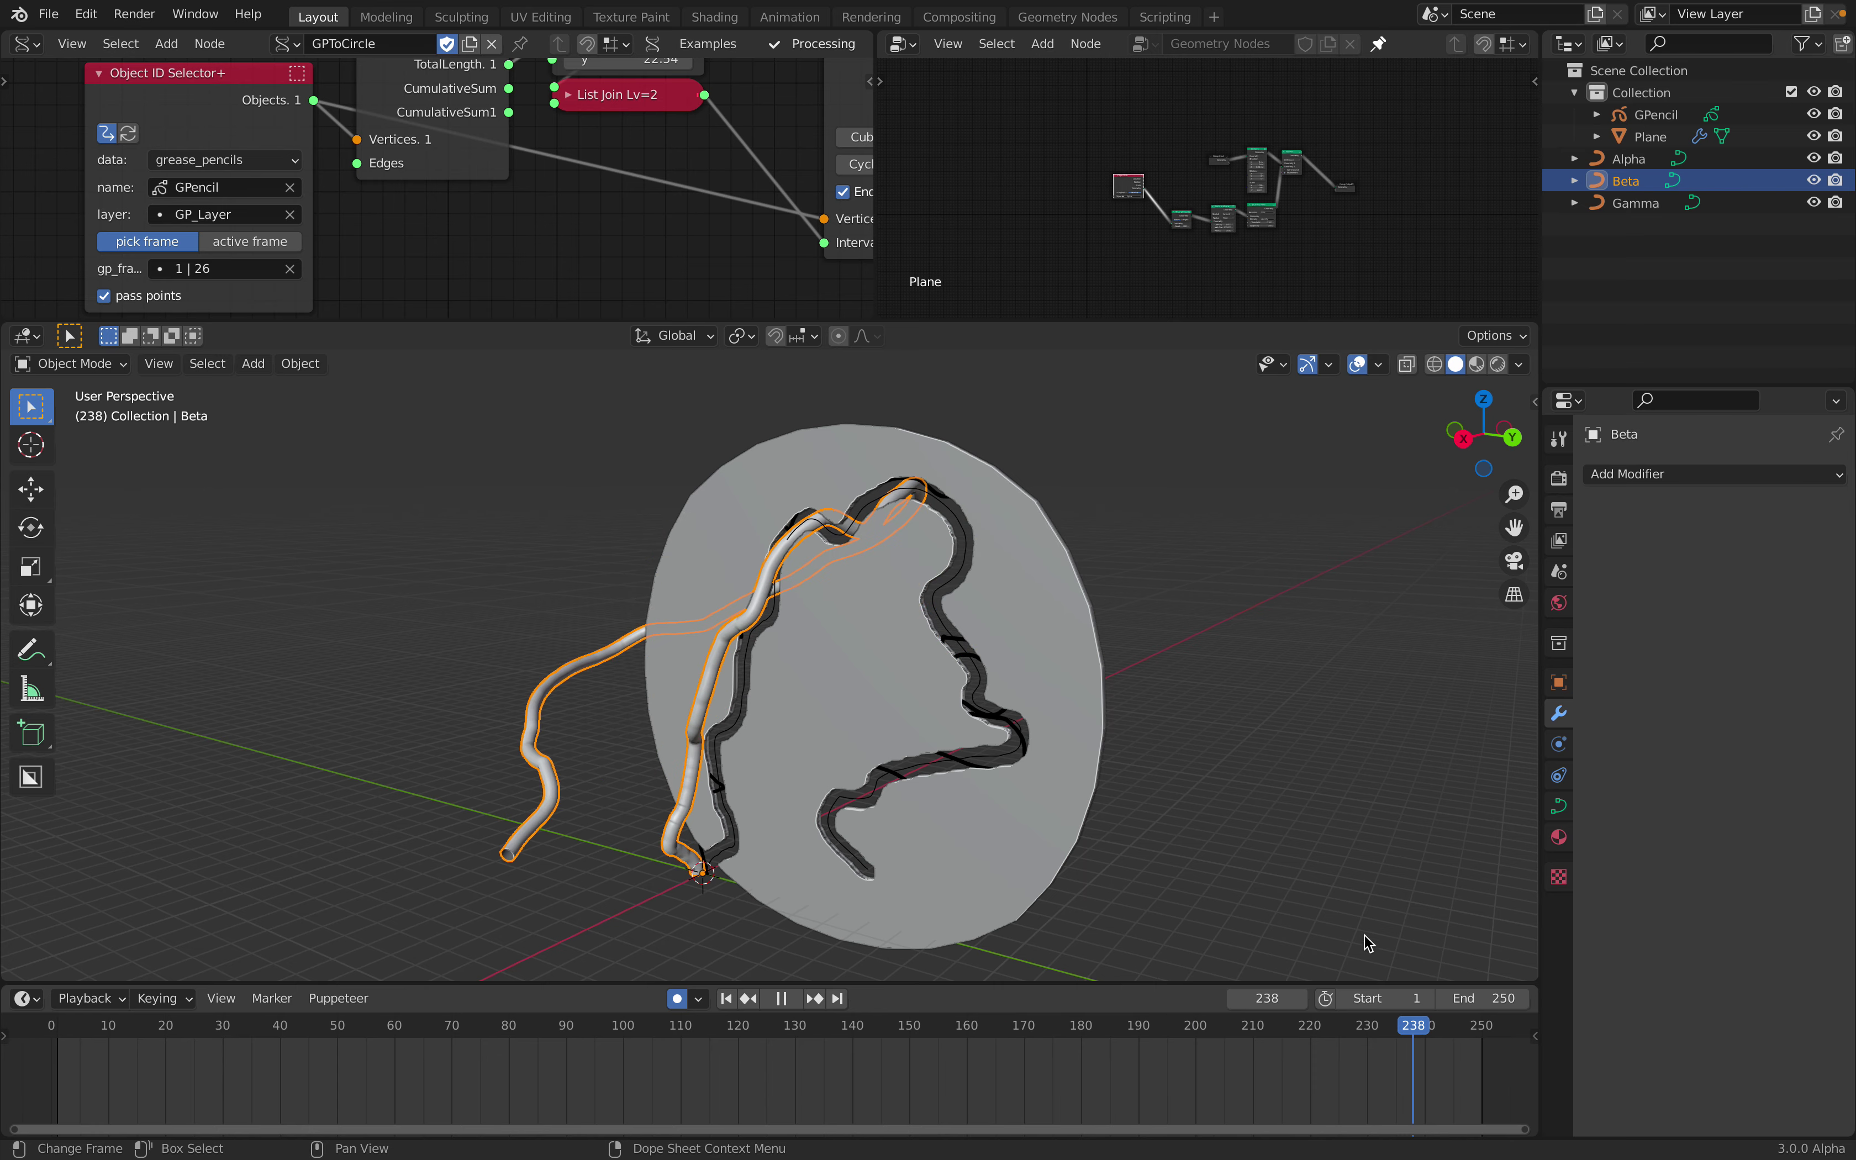
drag(884, 933, 704, 874)
middle_drag(905, 618, 1036, 613)
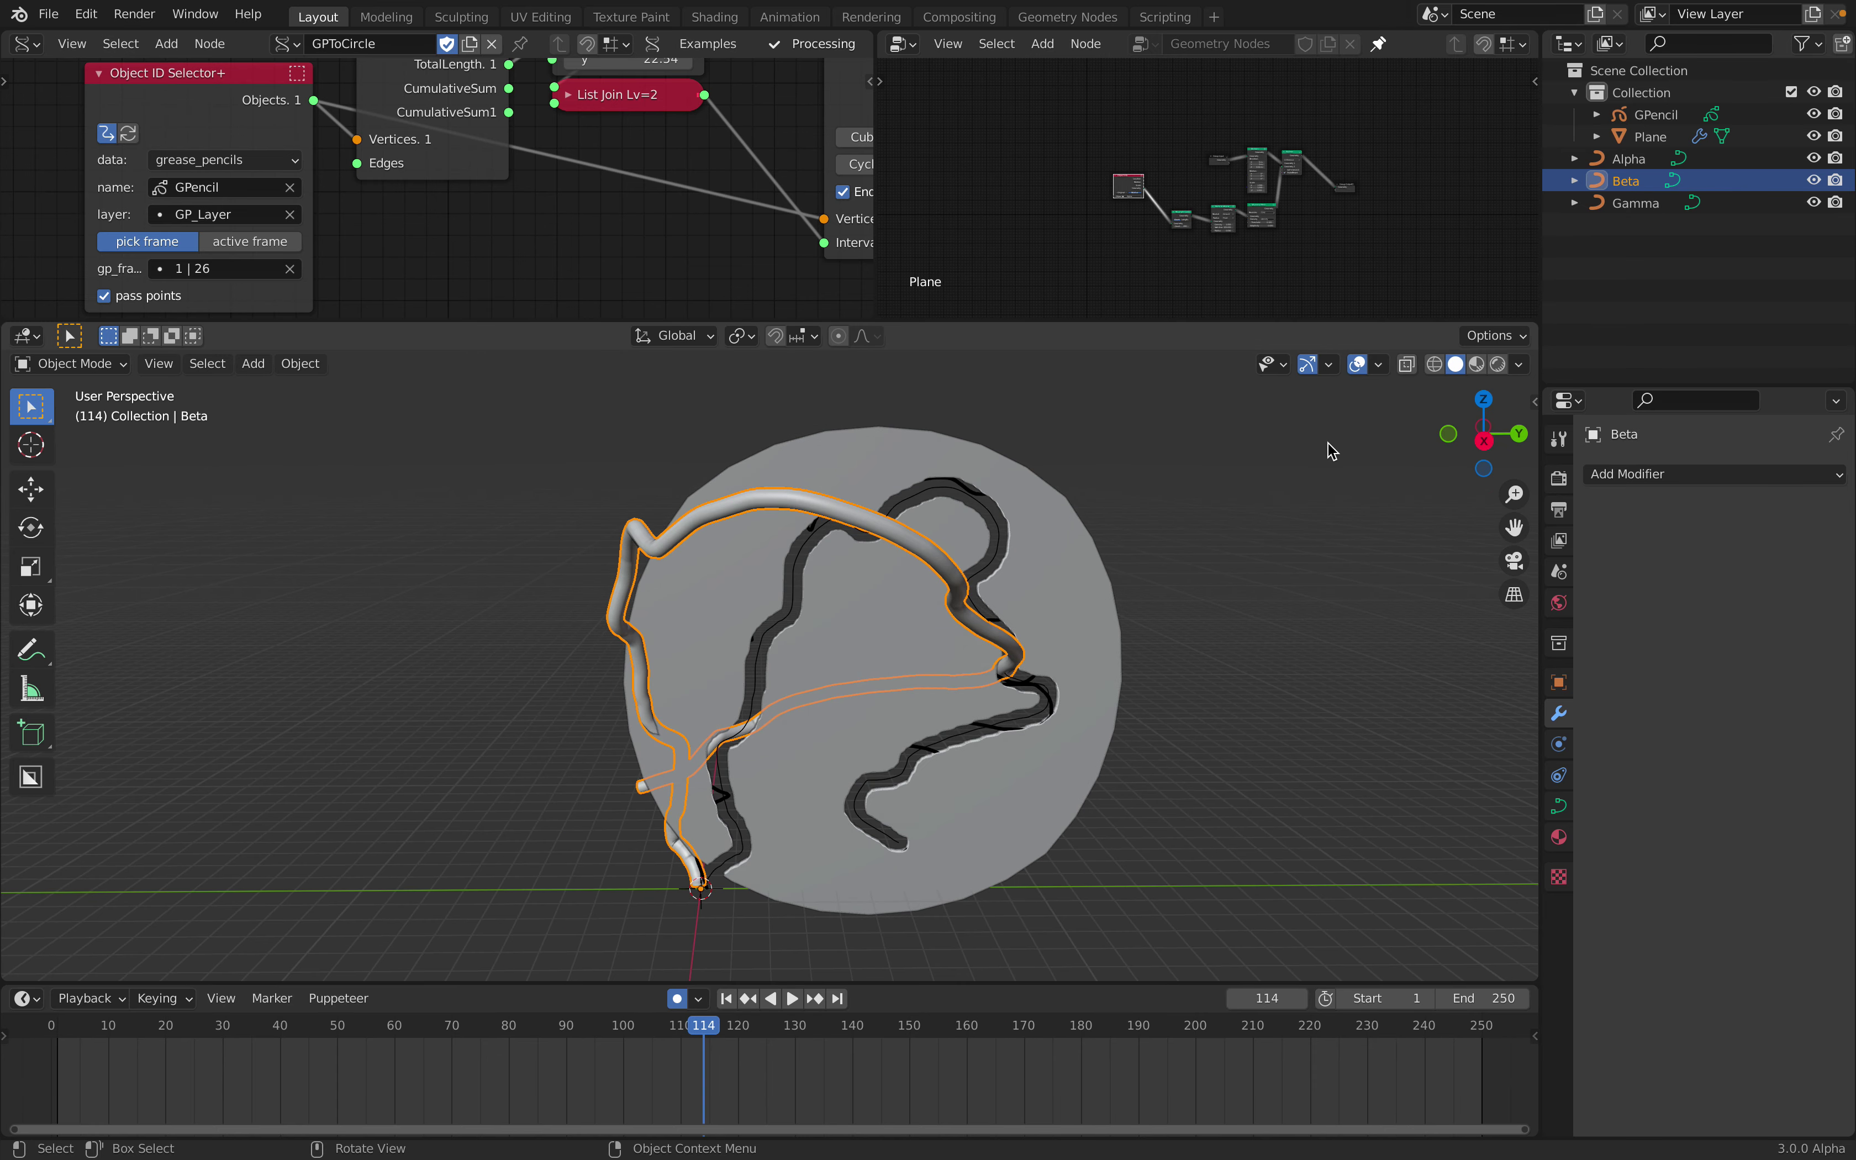
Switch to the right orthographic view and select the GPencil object
click(1484, 444)
scroll(660, 253, down, 3)
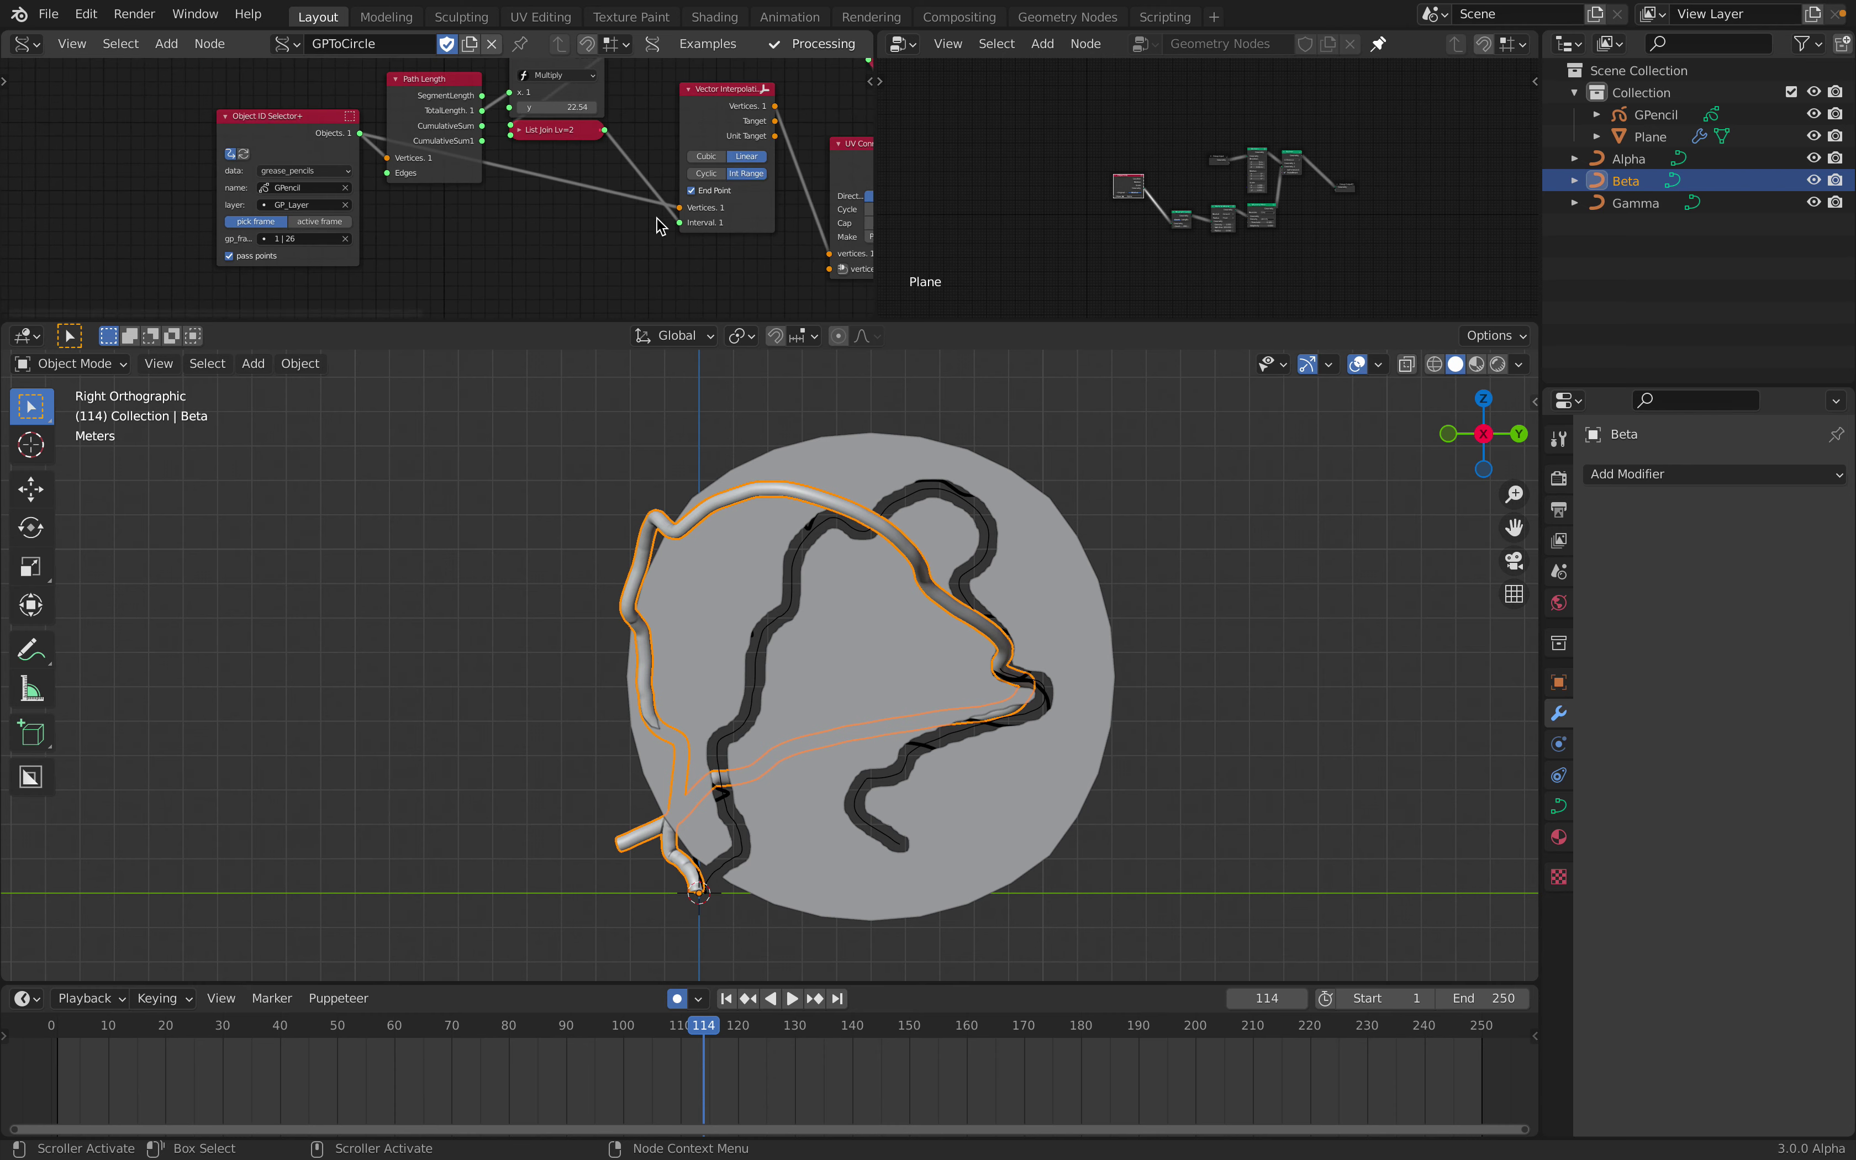
click(1653, 115)
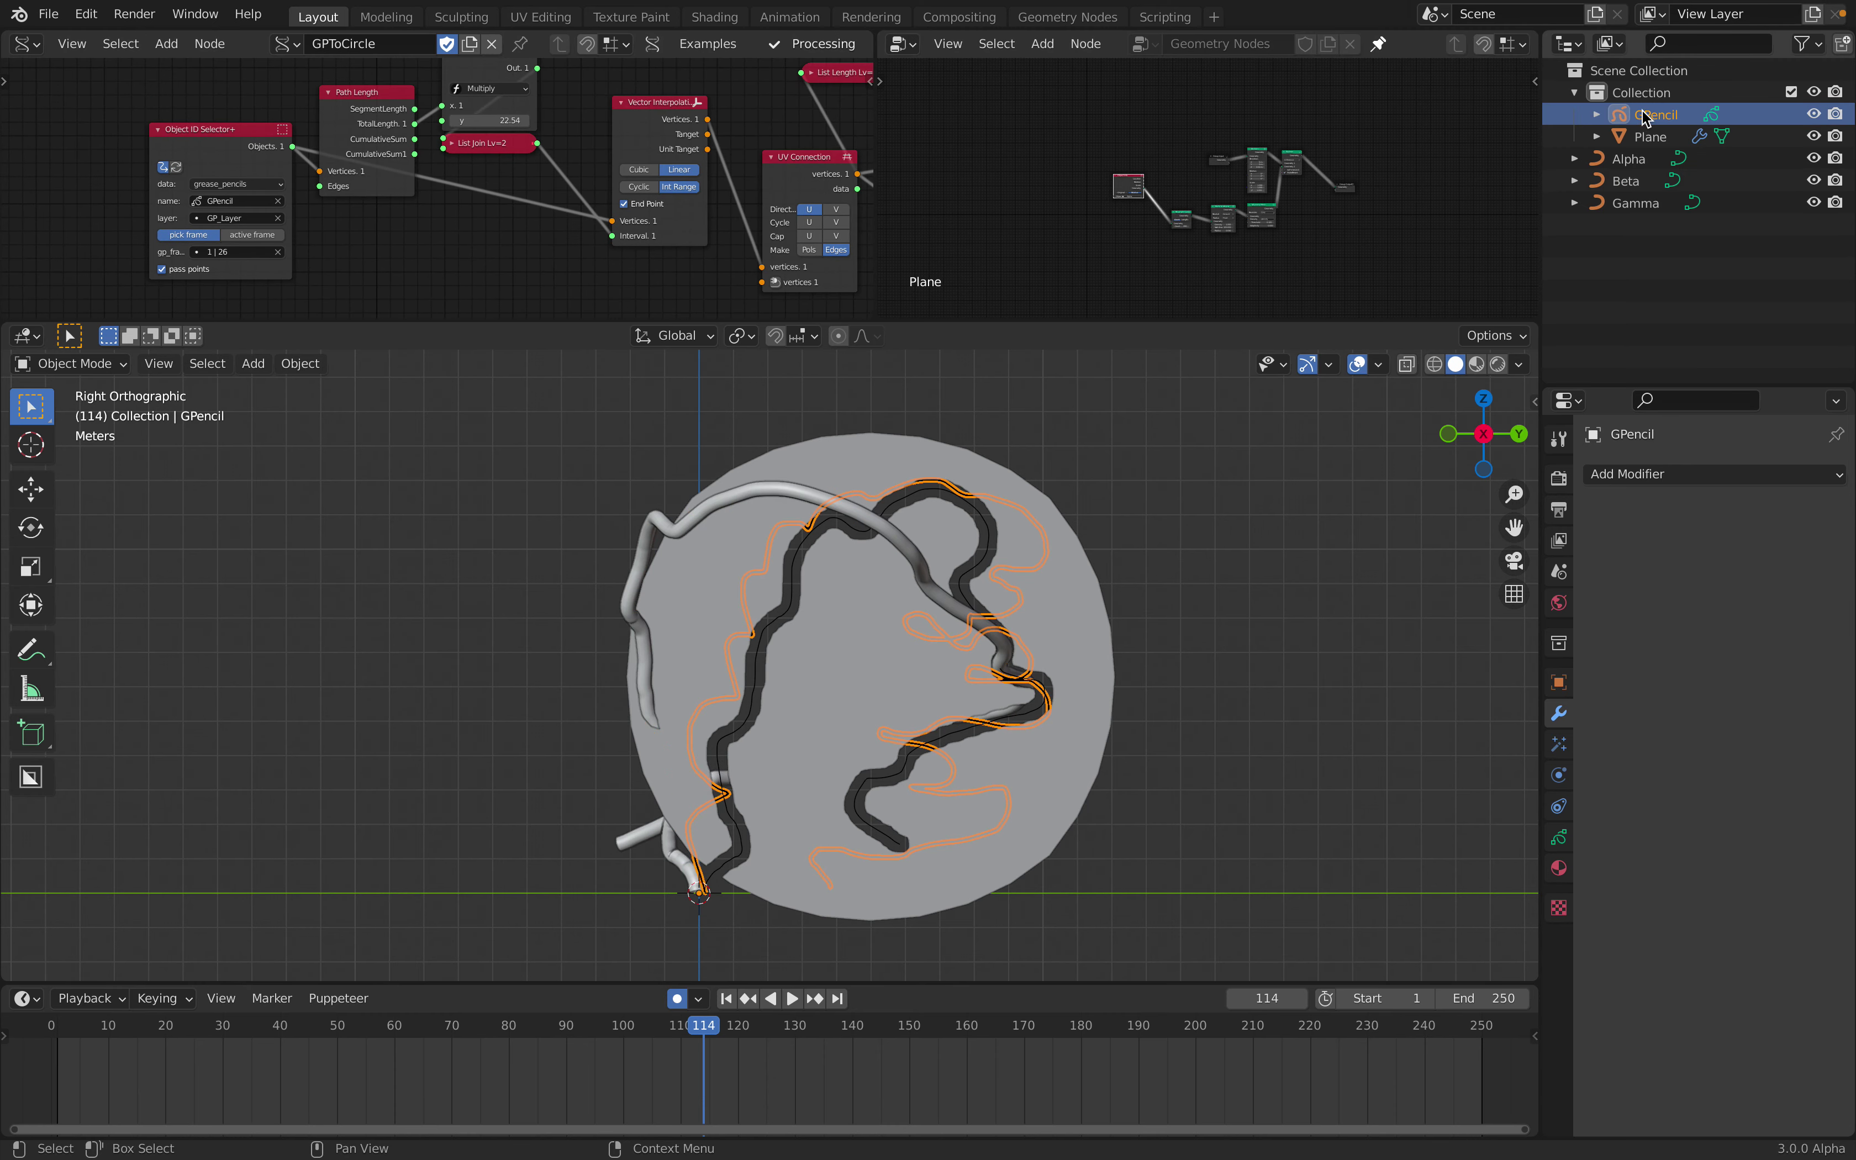
Resize the node editor areas so the GPToCircle tree and the geometry node tree both show in full
drag(1198, 320, 1181, 484)
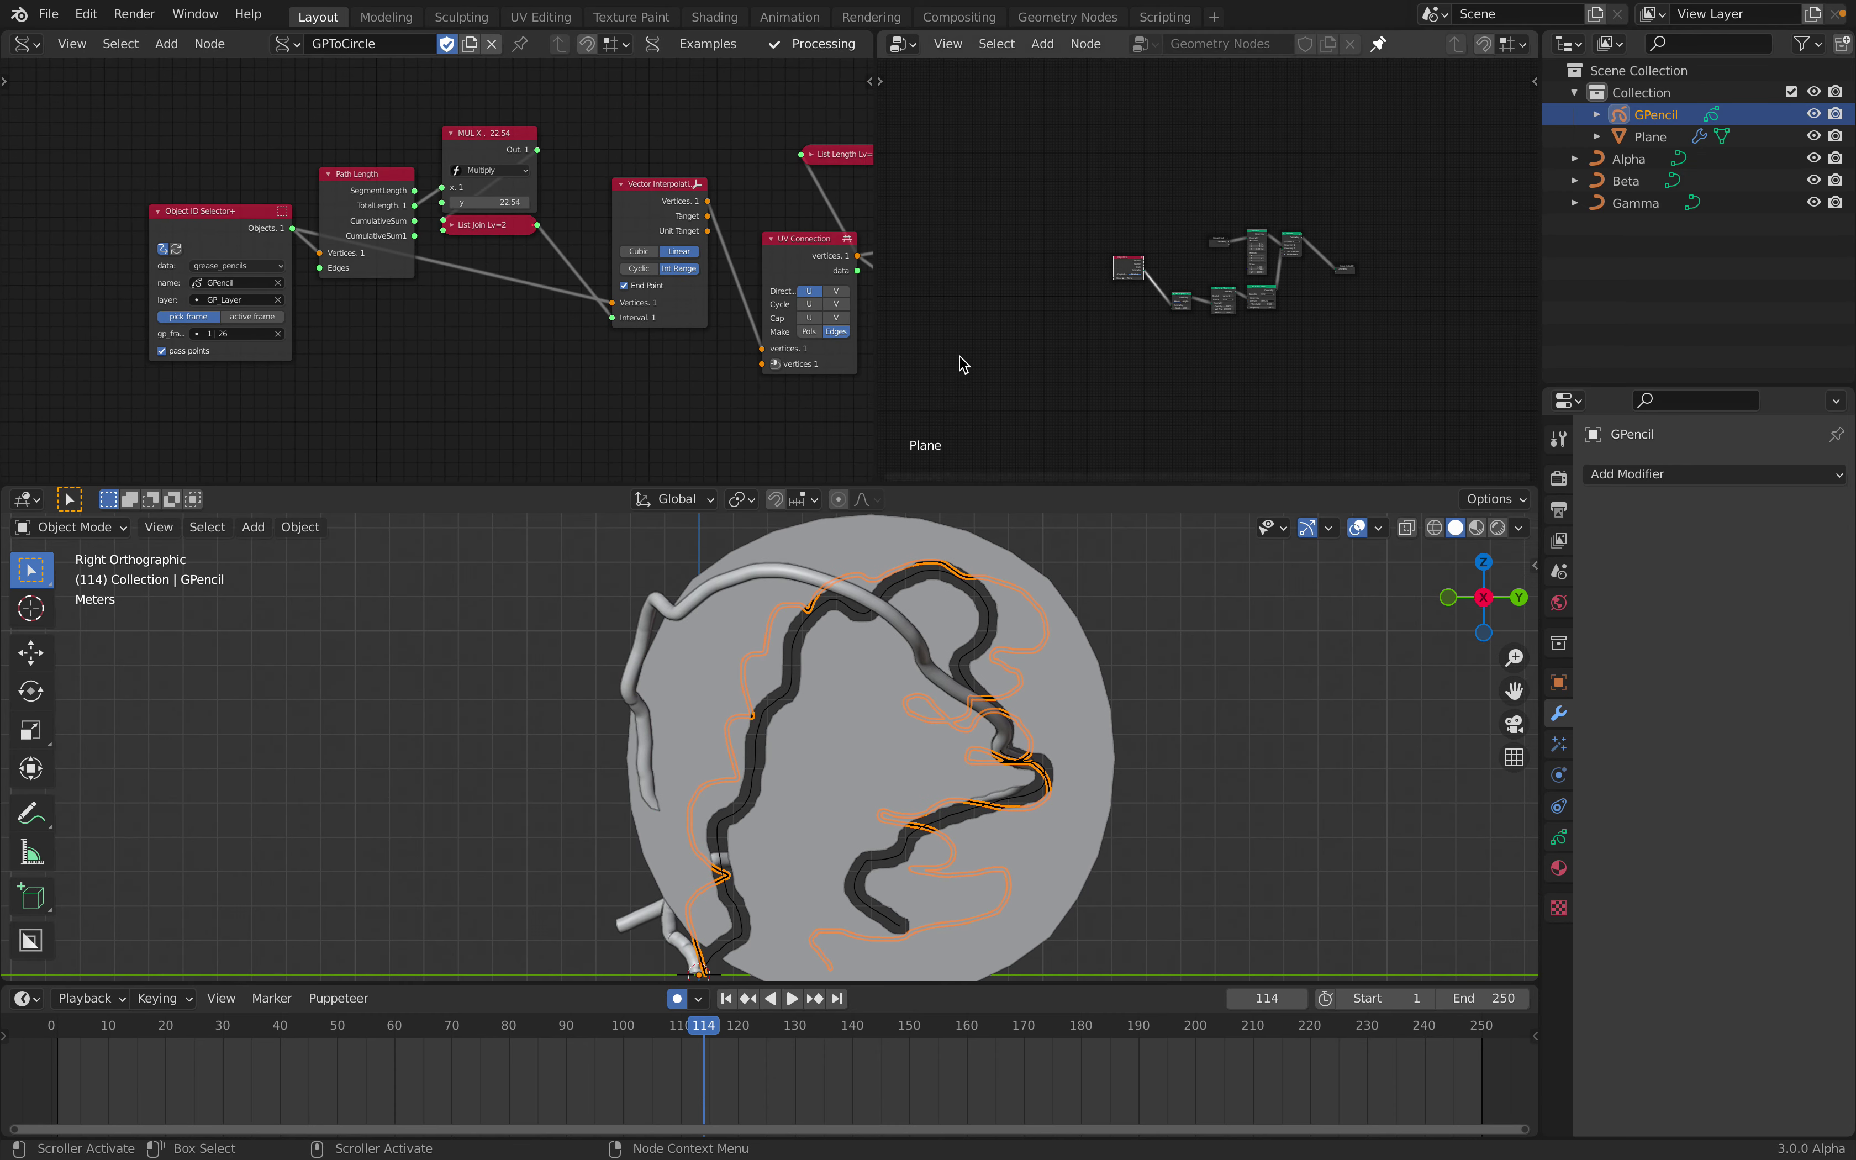
drag(876, 281, 1237, 291)
scroll(709, 230, down, 6)
middle_drag(709, 230, 623, 202)
scroll(623, 245, down, 3)
scroll(629, 278, down, 2)
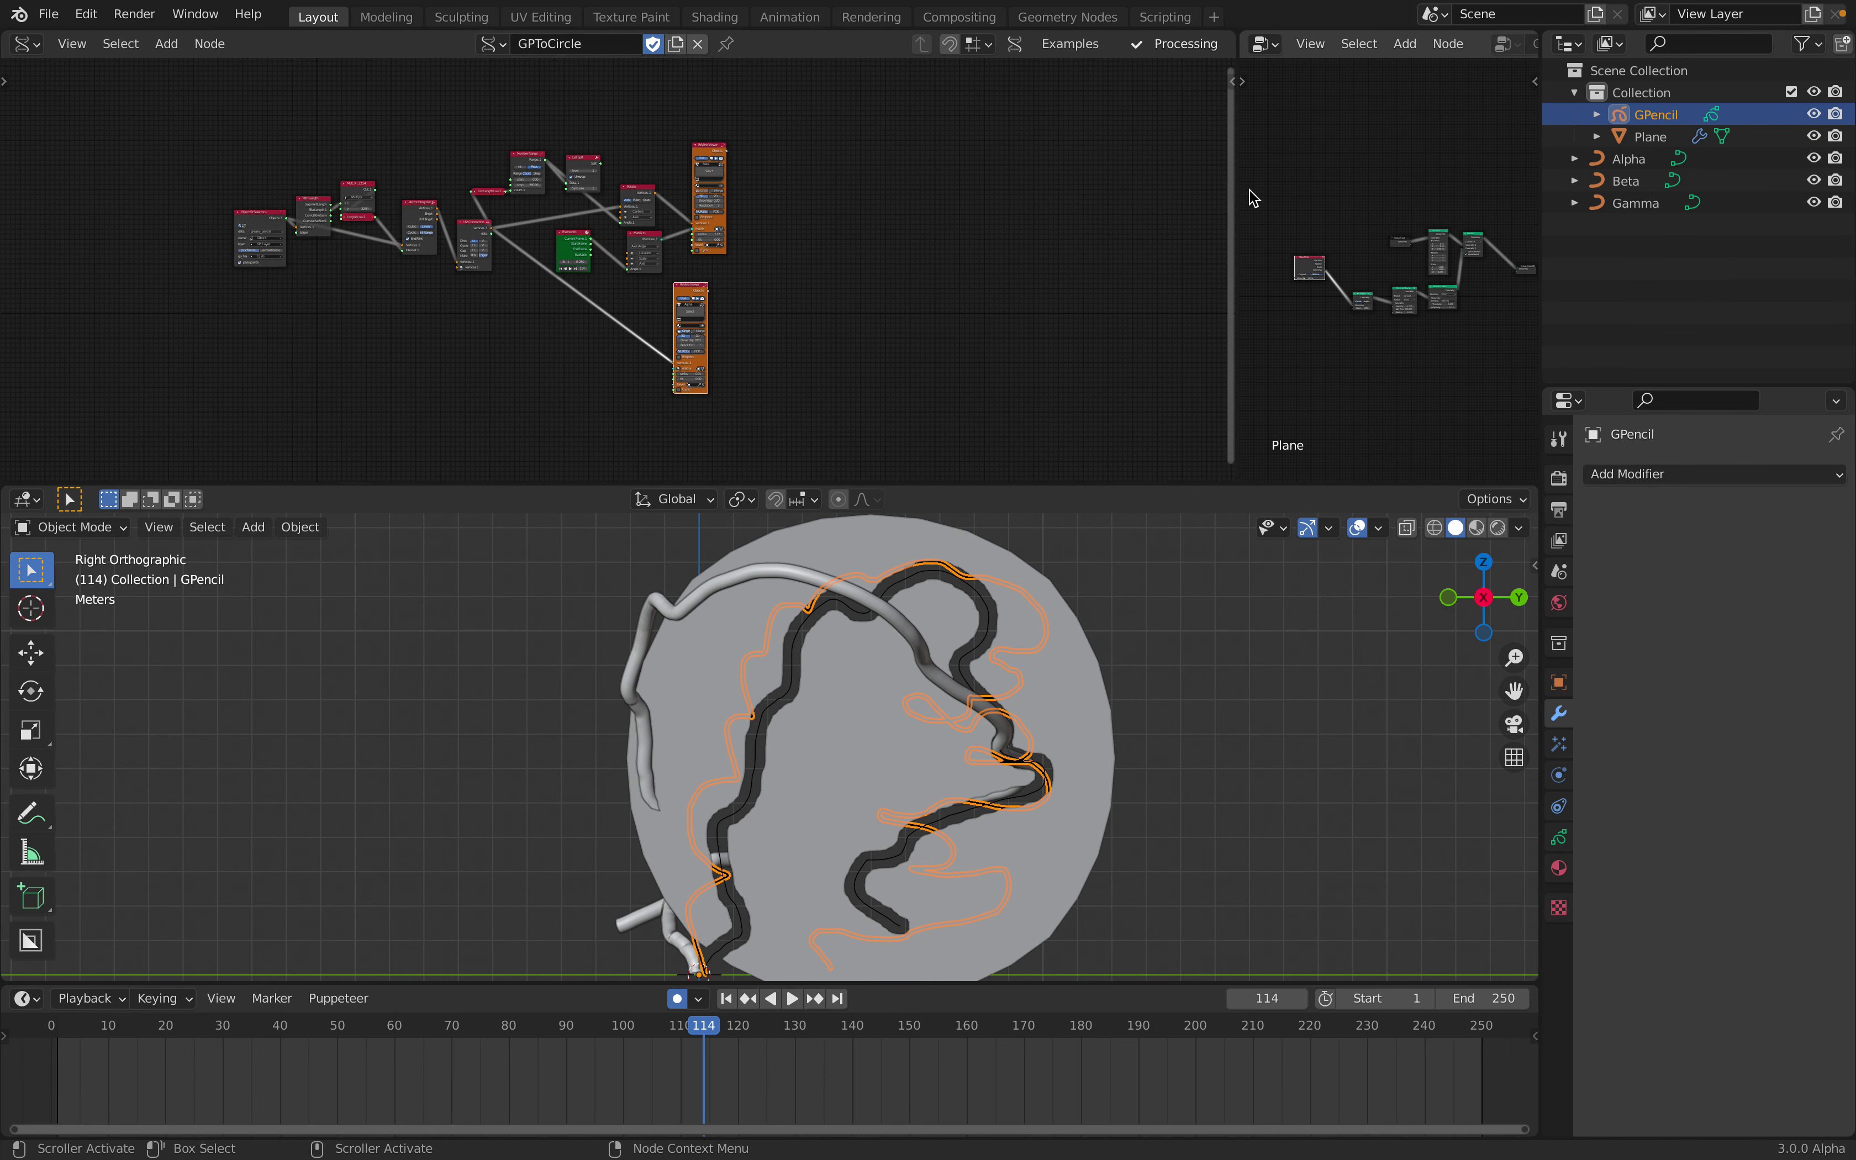
drag(1234, 182, 807, 183)
scroll(1175, 248, up, 3)
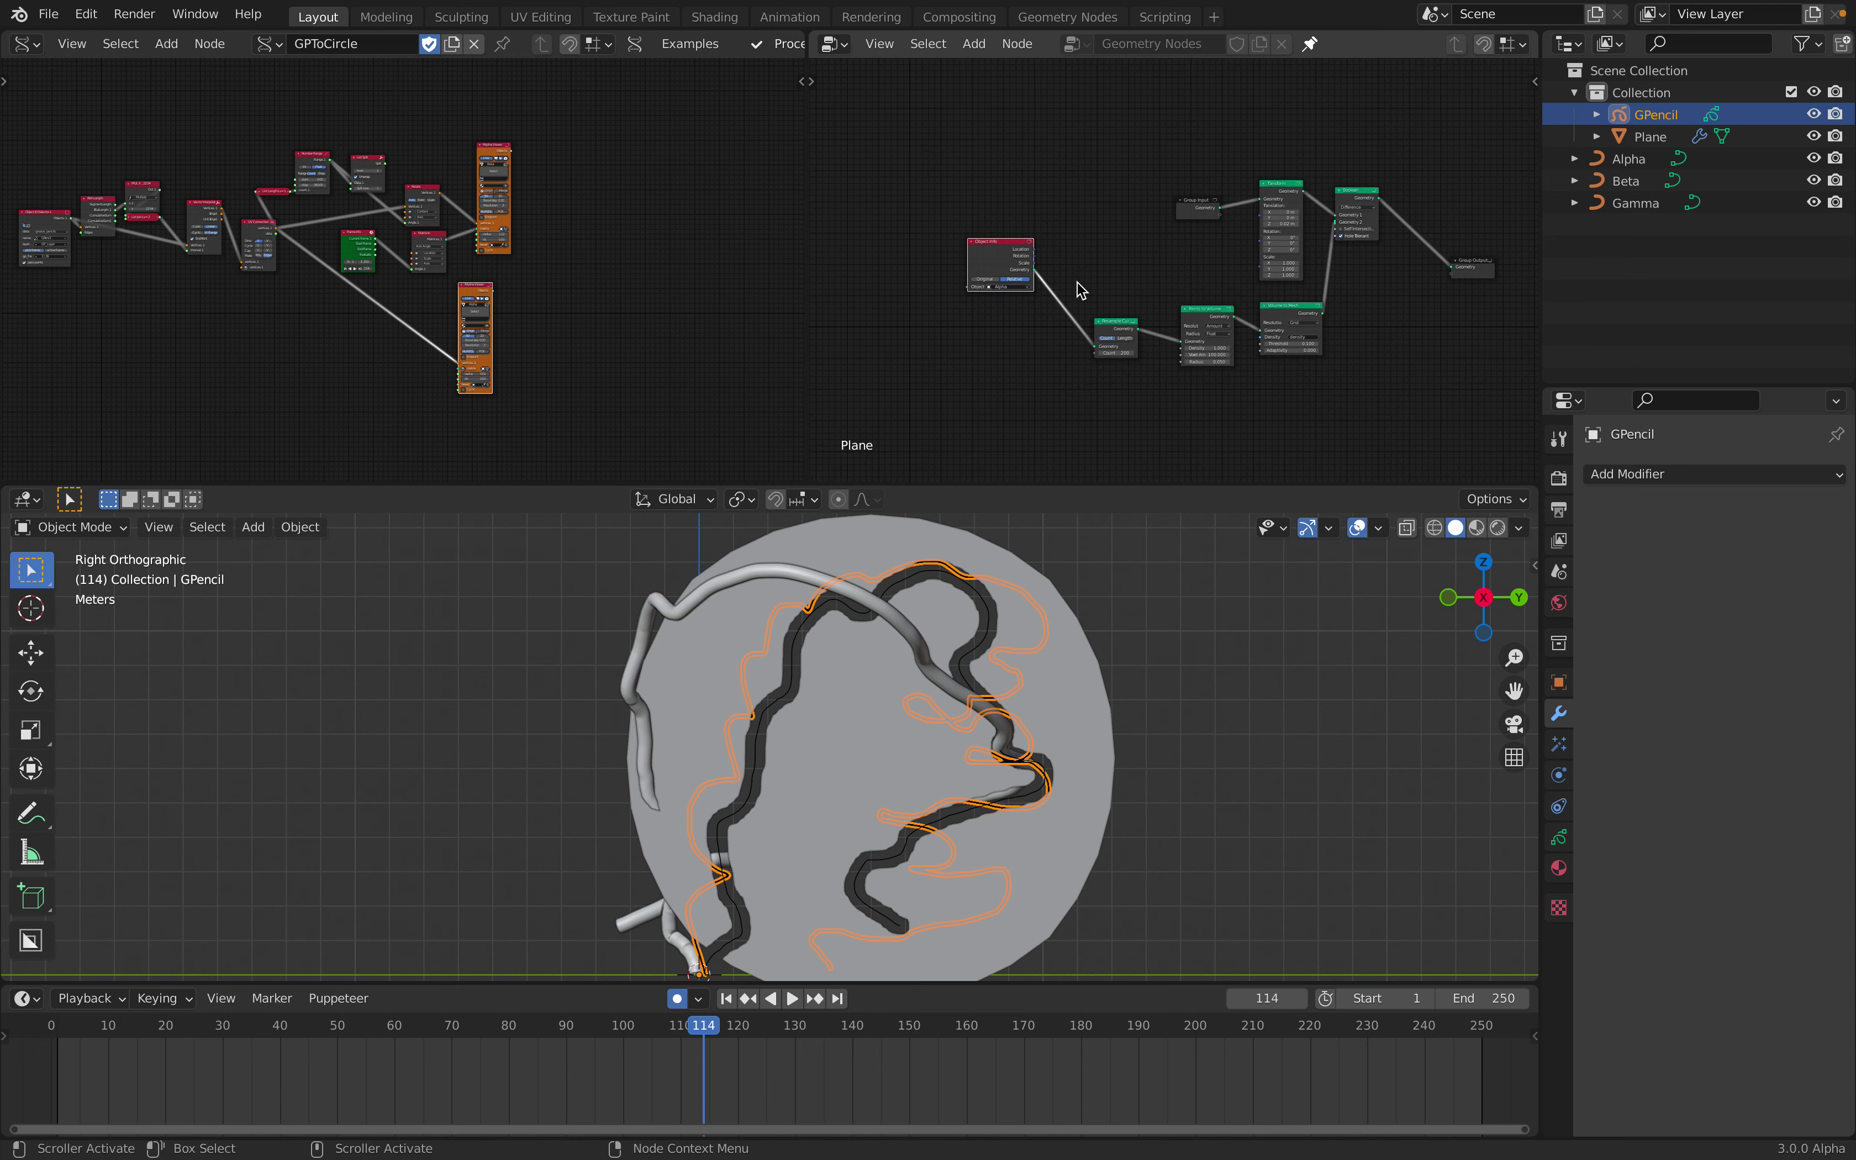
Select the disc Plane, hide it in the viewport and move the animation to frame 53
click(1043, 597)
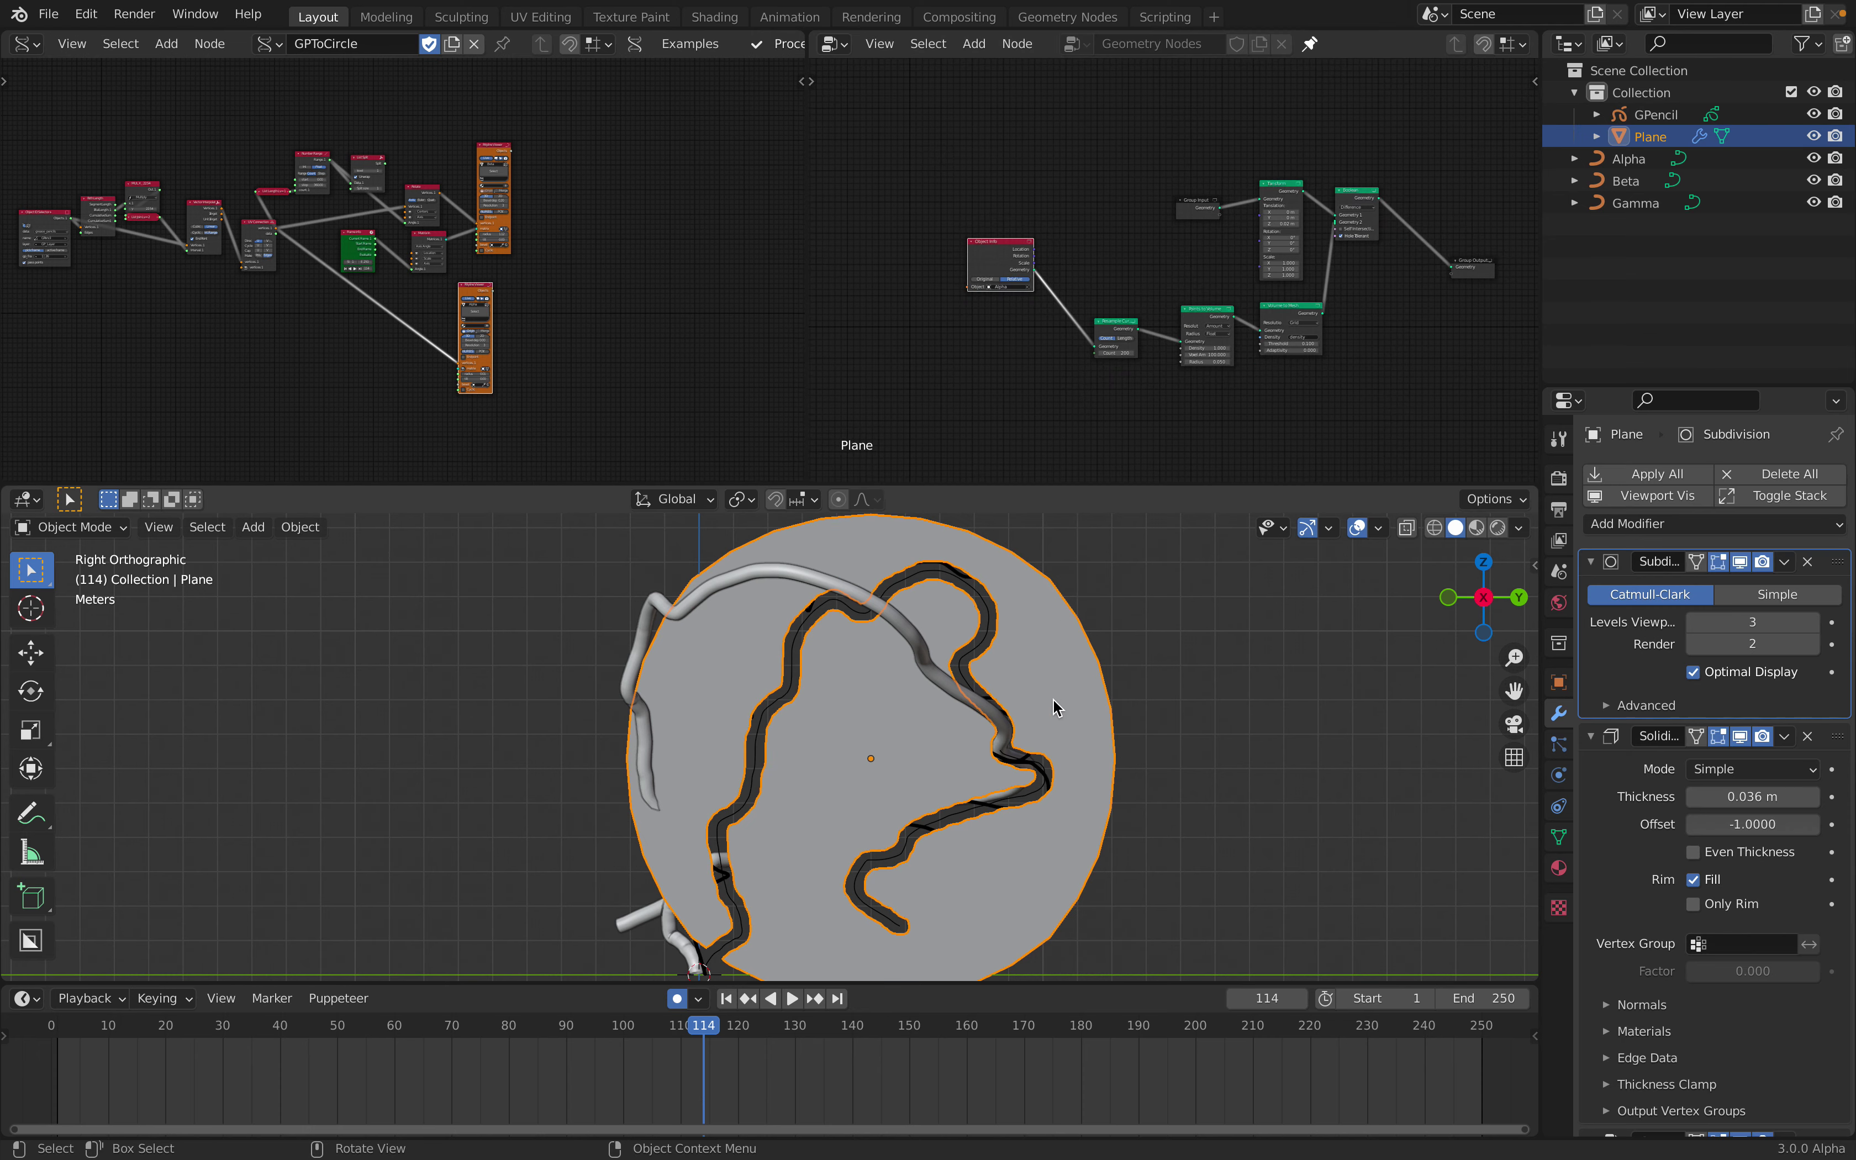
middle_drag(1052, 704, 1023, 750)
middle_drag(780, 895, 759, 737)
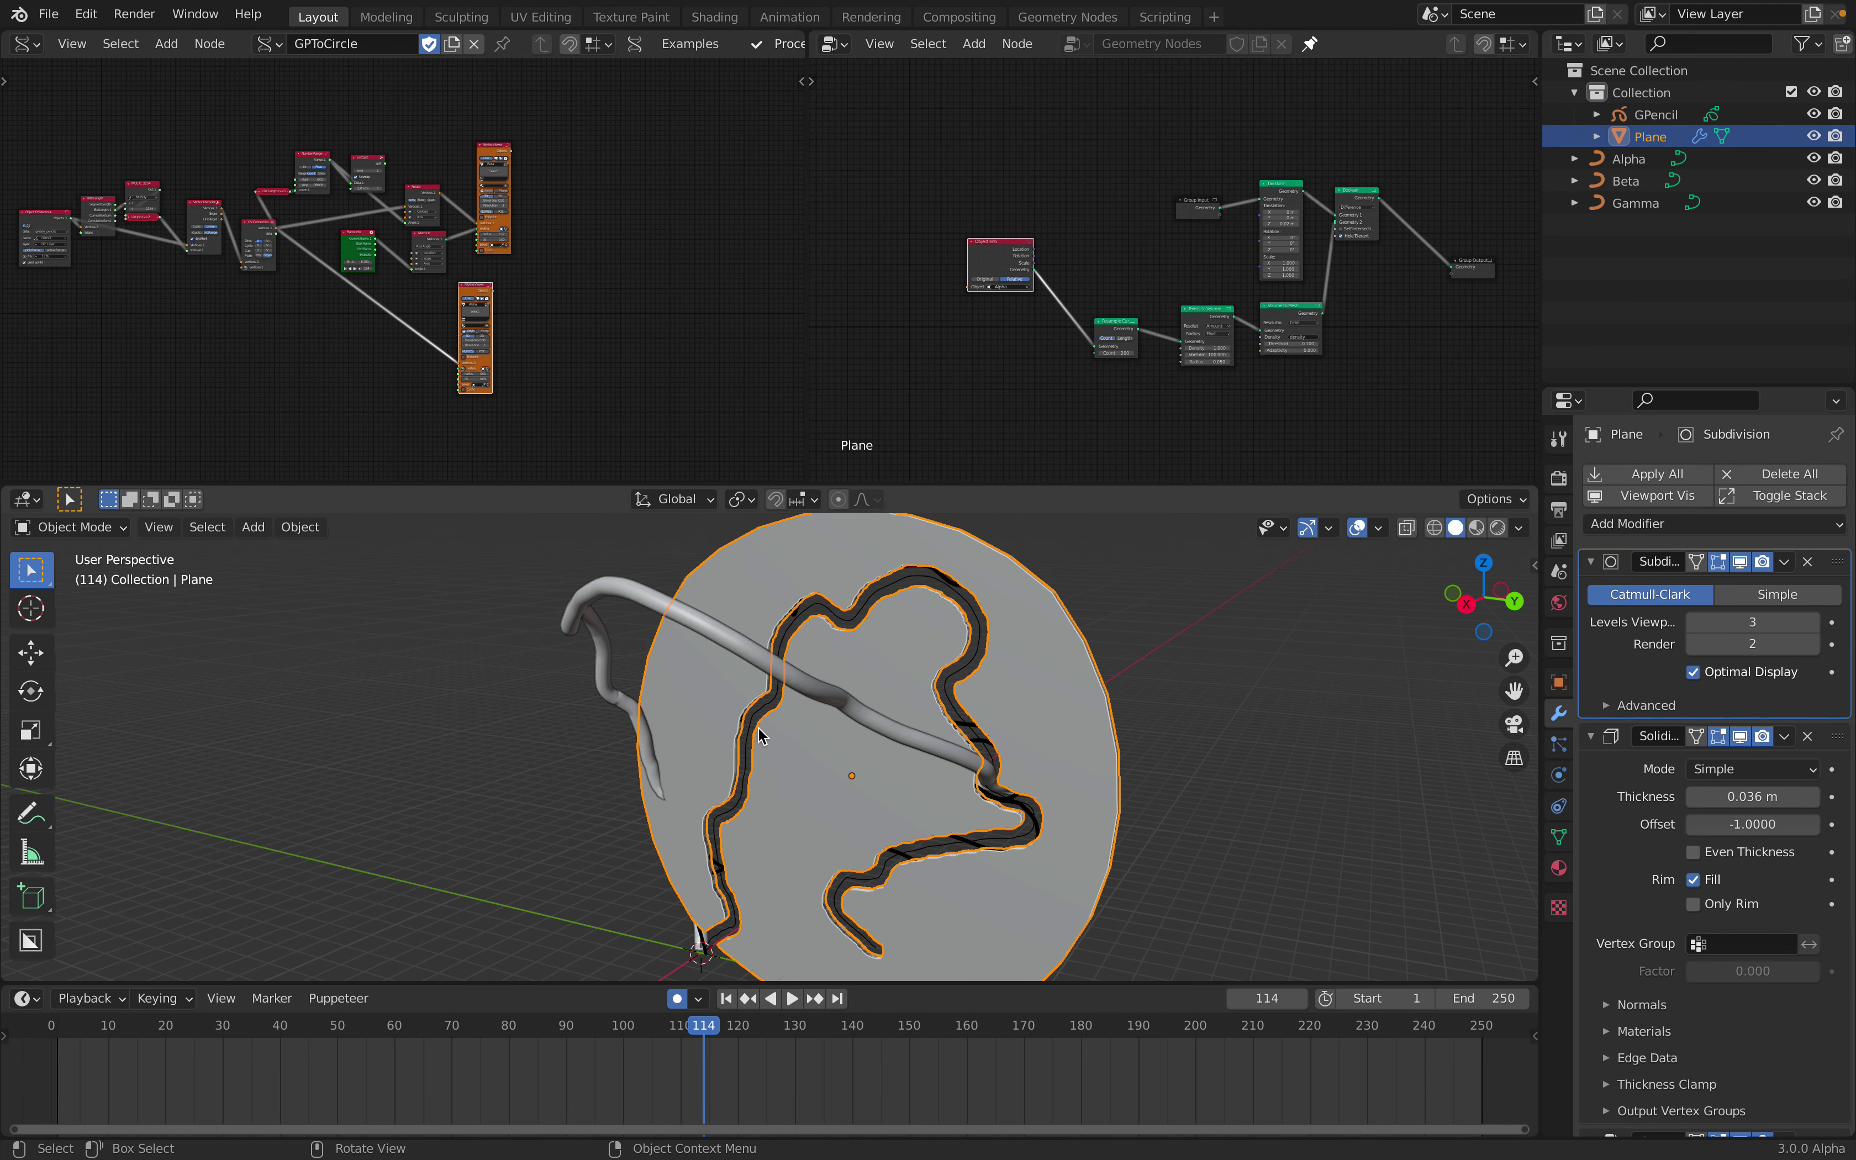
middle_drag(979, 795, 1098, 619)
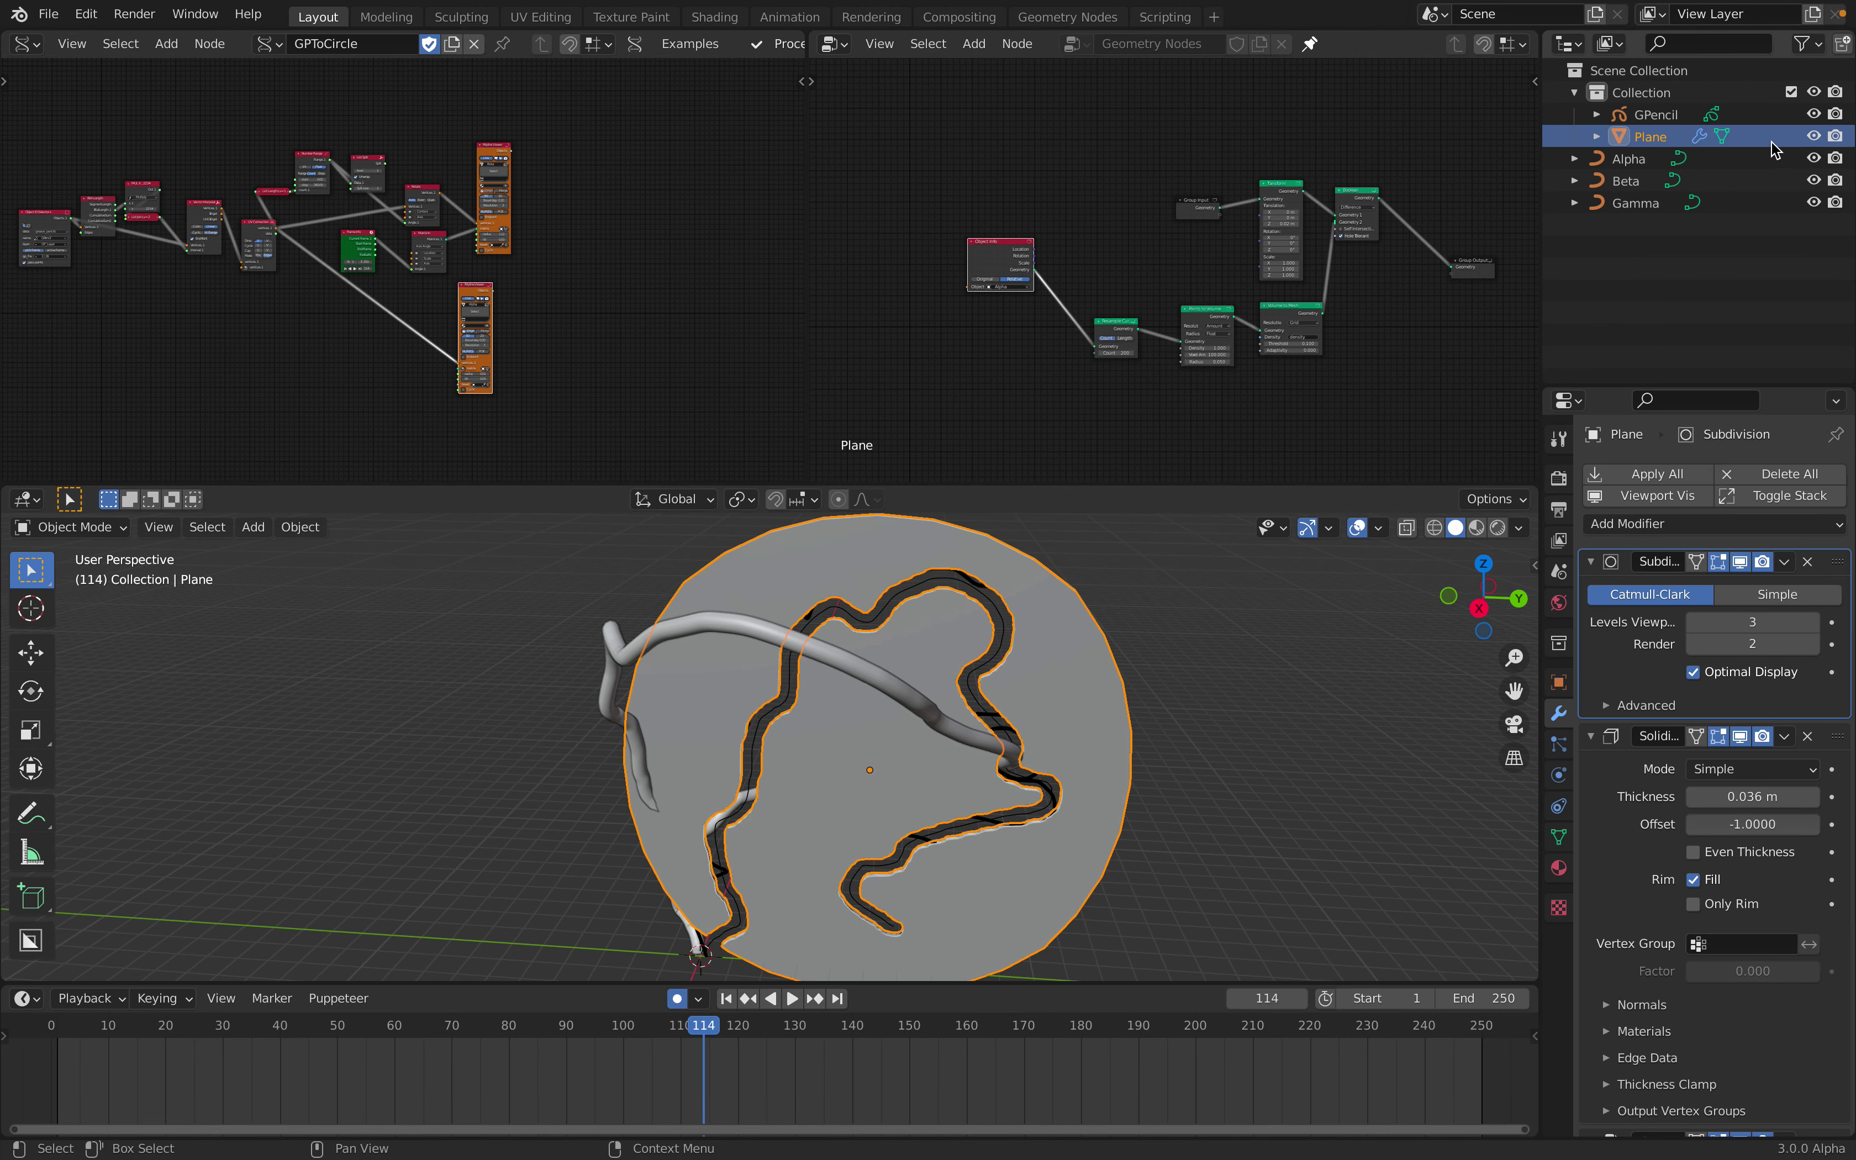
click(1814, 136)
drag(228, 1036, 355, 1038)
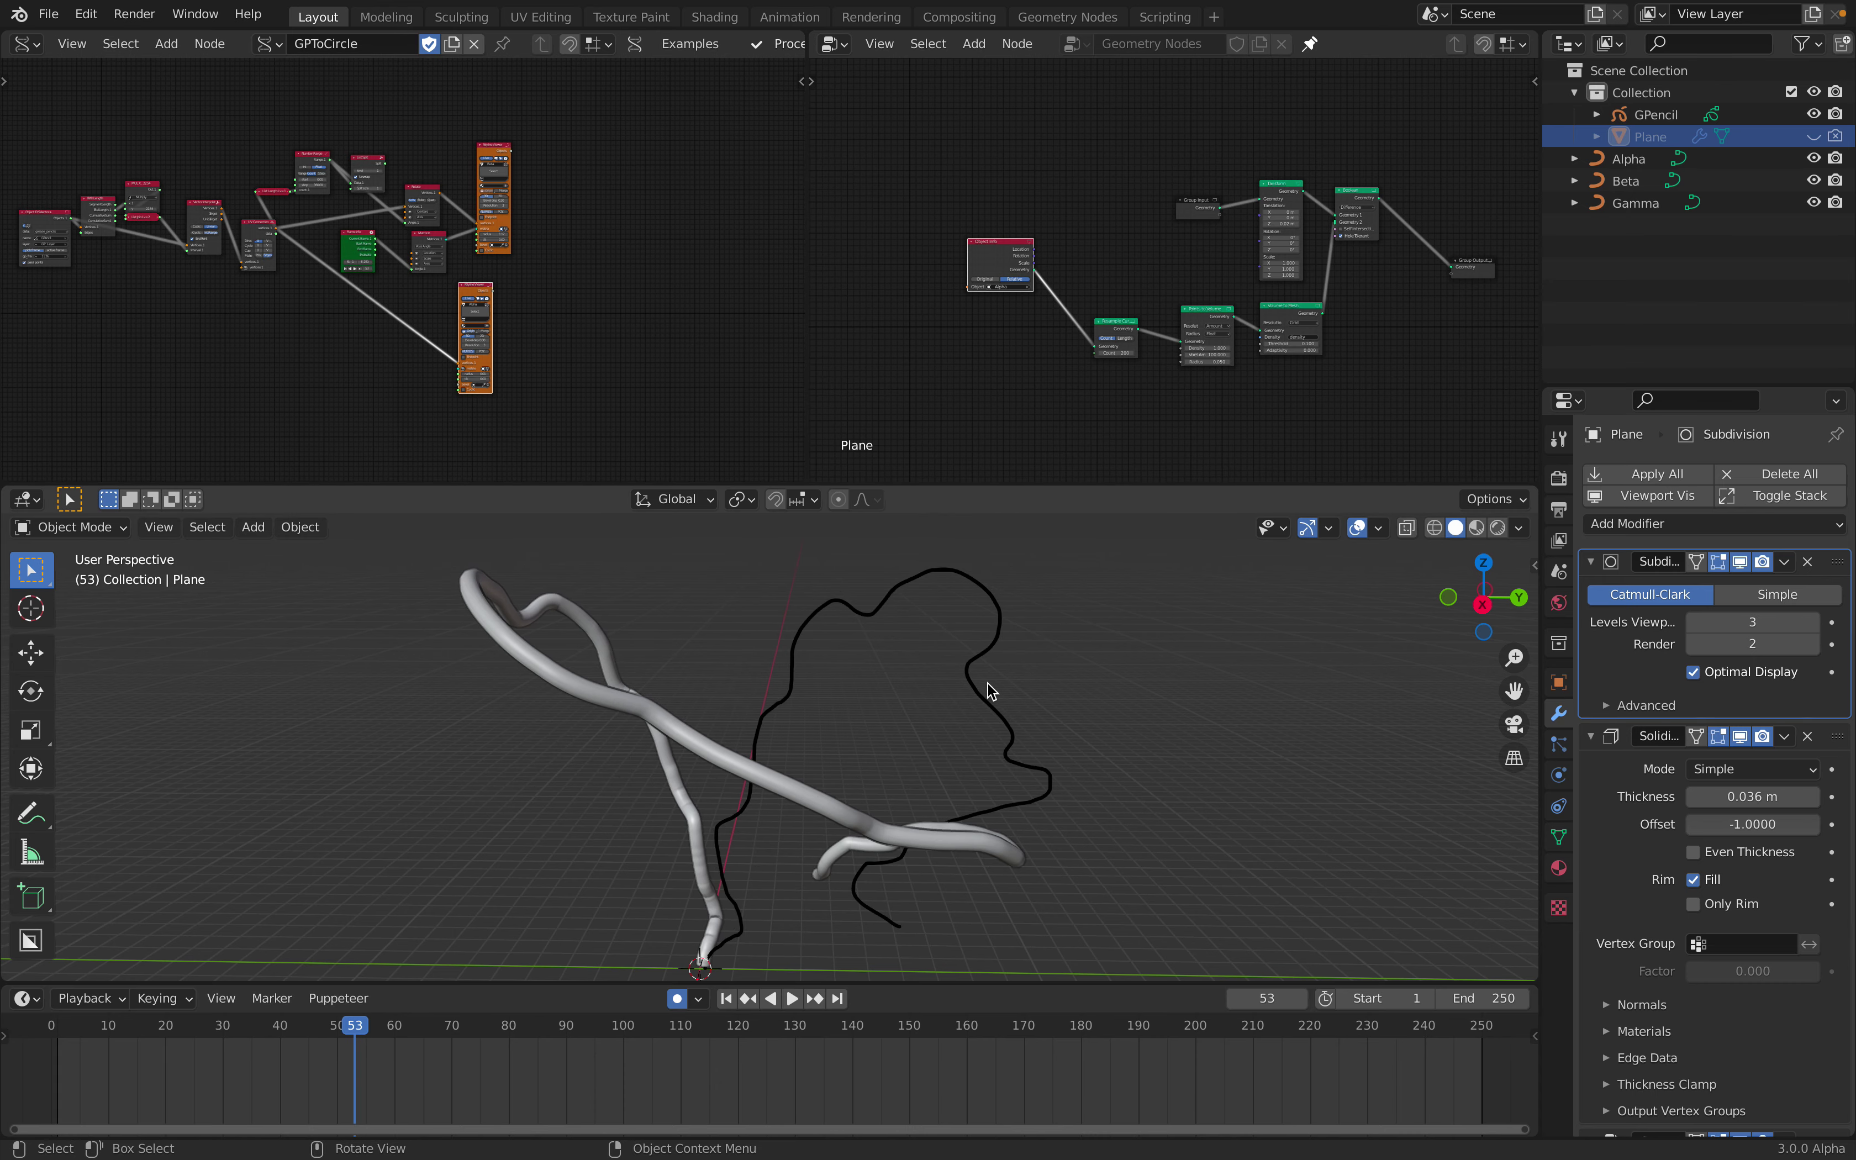
Select the GPencil drawing and align the view to right orthographic
click(989, 690)
key(KP_5)
drag(1499, 600, 1125, 728)
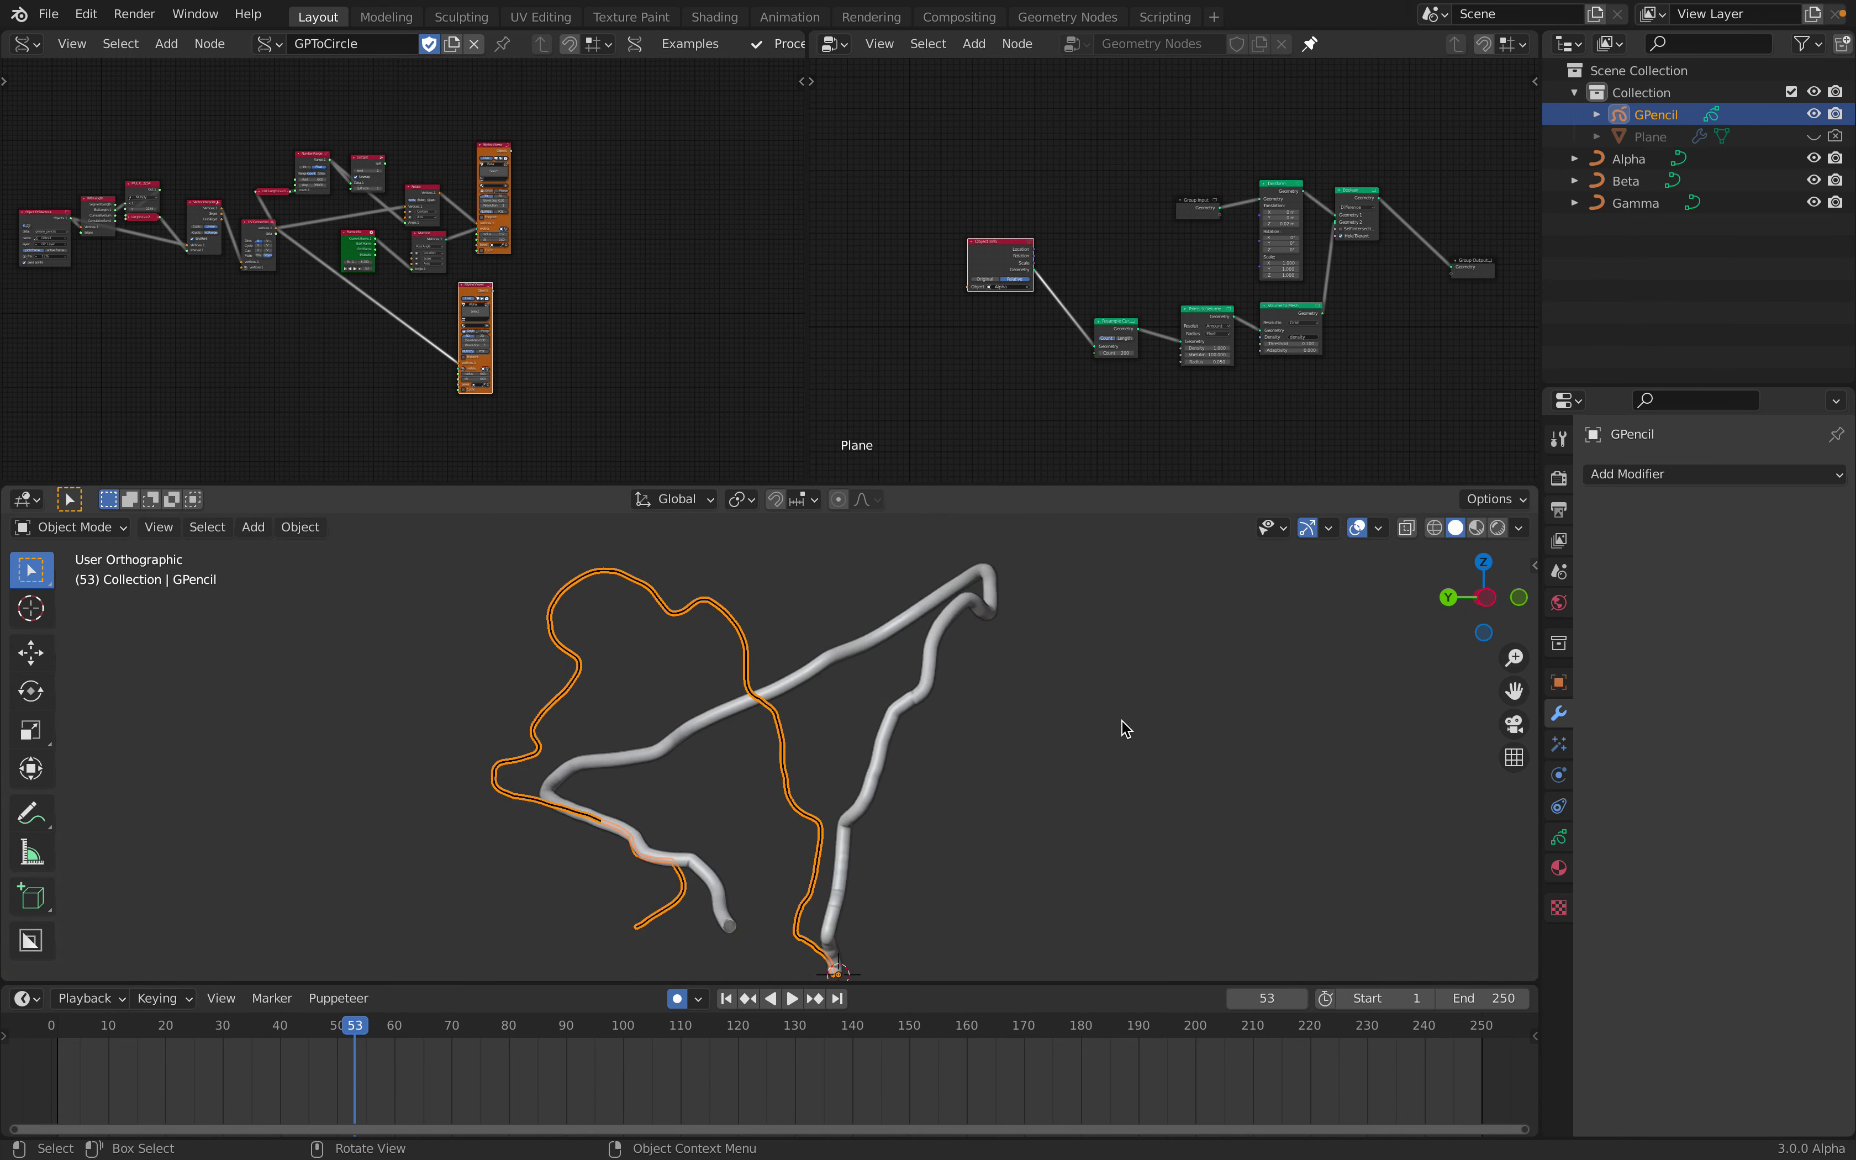
key(ctrl+KP_3)
click(1483, 598)
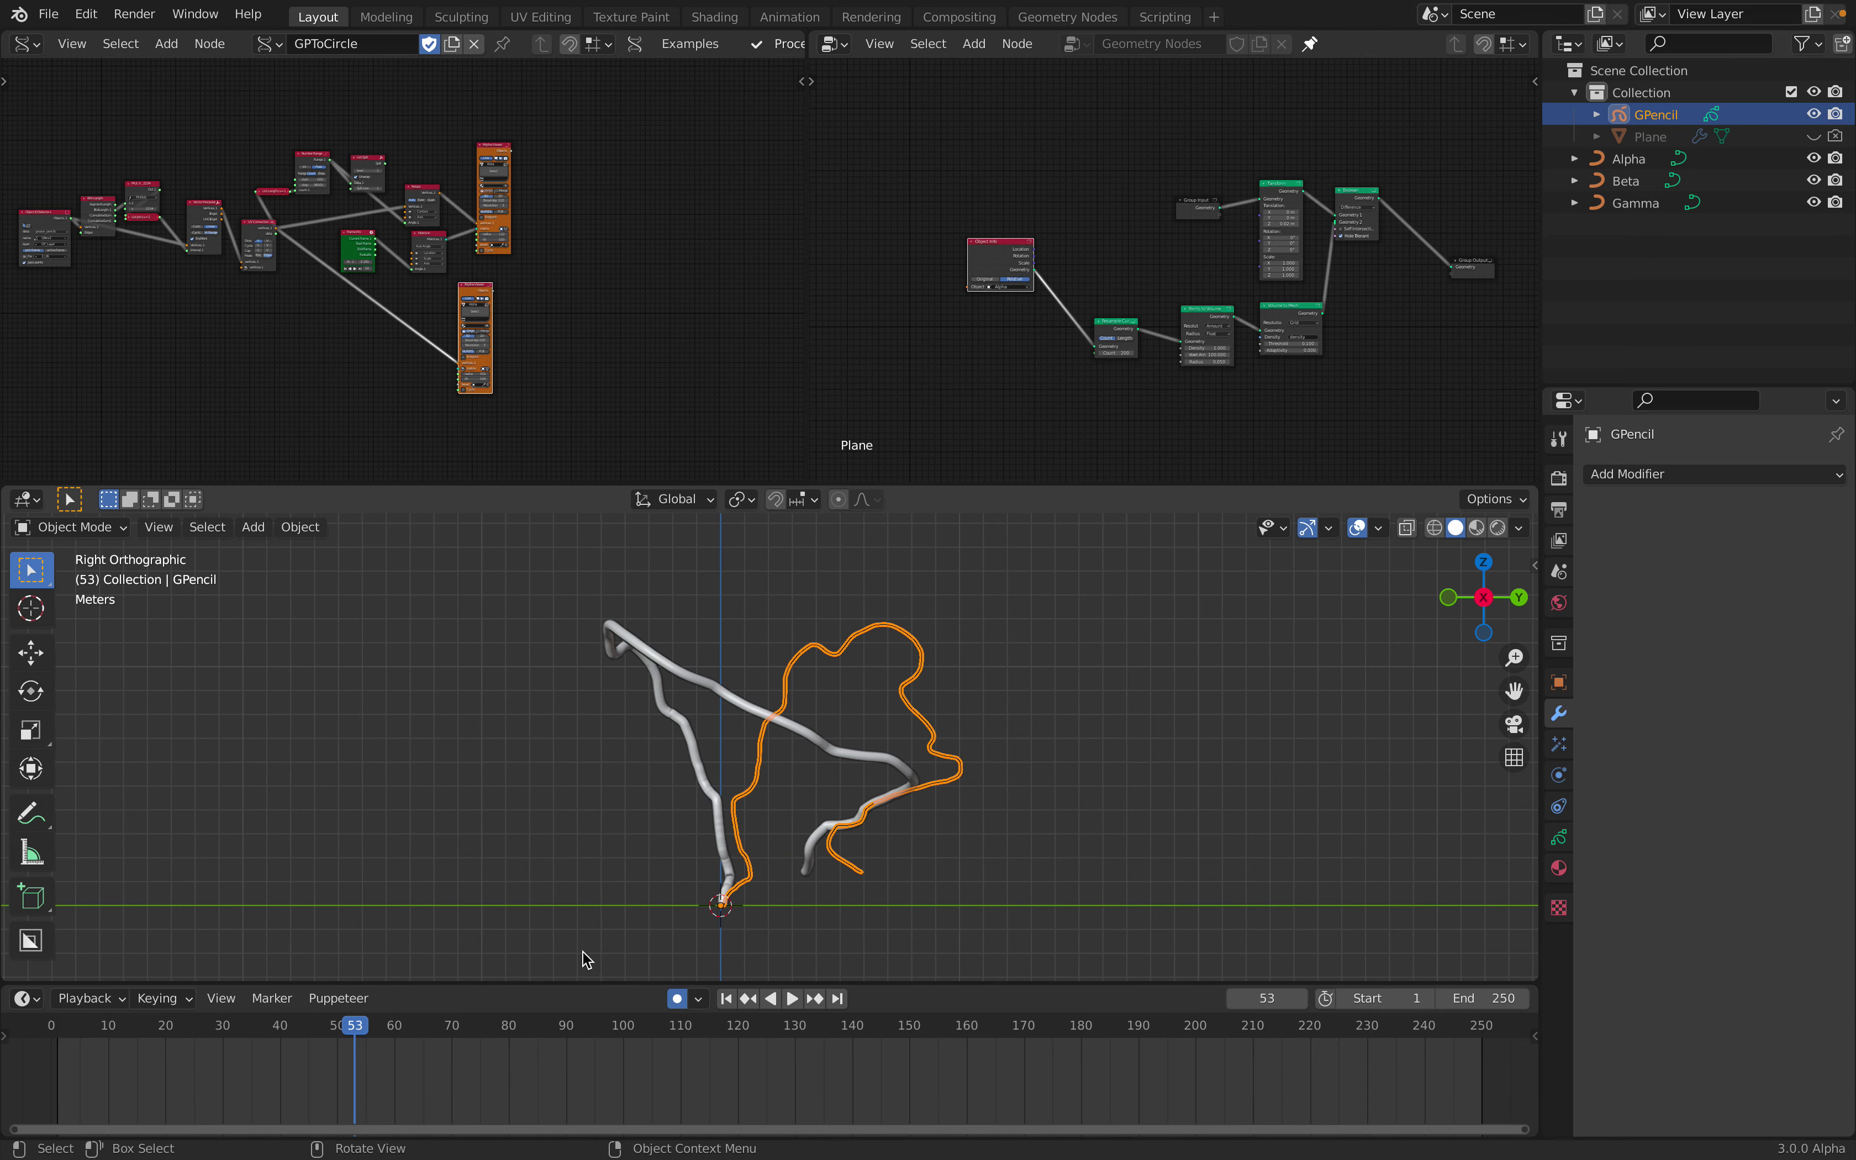
Play and scrub the tube animation, stopping at frame 18, and enlarge the 3D viewport
key(shift+ctrl+space)
mouse_move(484, 1026)
mouse_down()
mouse_move(662, 1019)
mouse_move(187, 1008)
mouse_move(68, 1032)
mouse_move(498, 1028)
mouse_up()
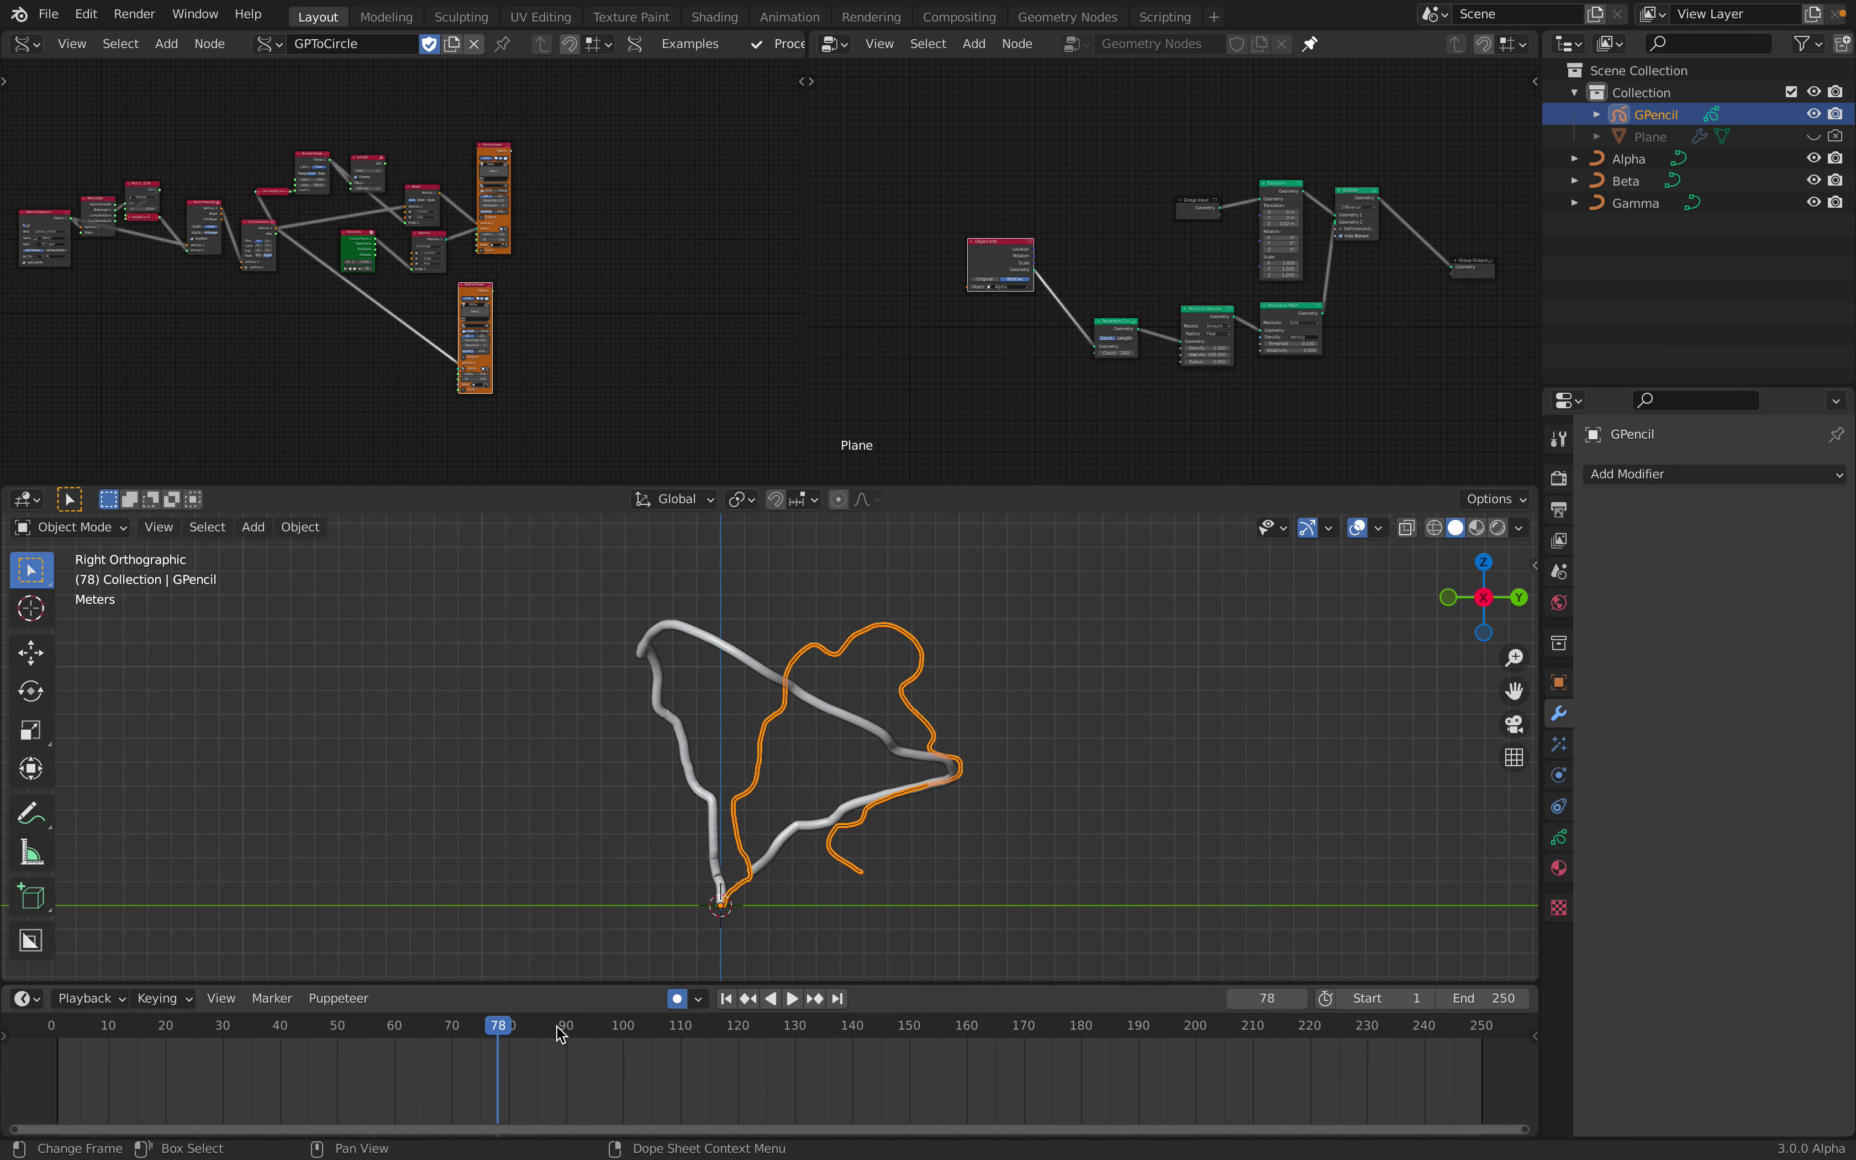
key(shift+ctrl+space)
click(169, 1028)
key(space)
drag(886, 489, 888, 362)
scroll(965, 543, up, 2)
click(93, 385)
click(93, 398)
click(1655, 114)
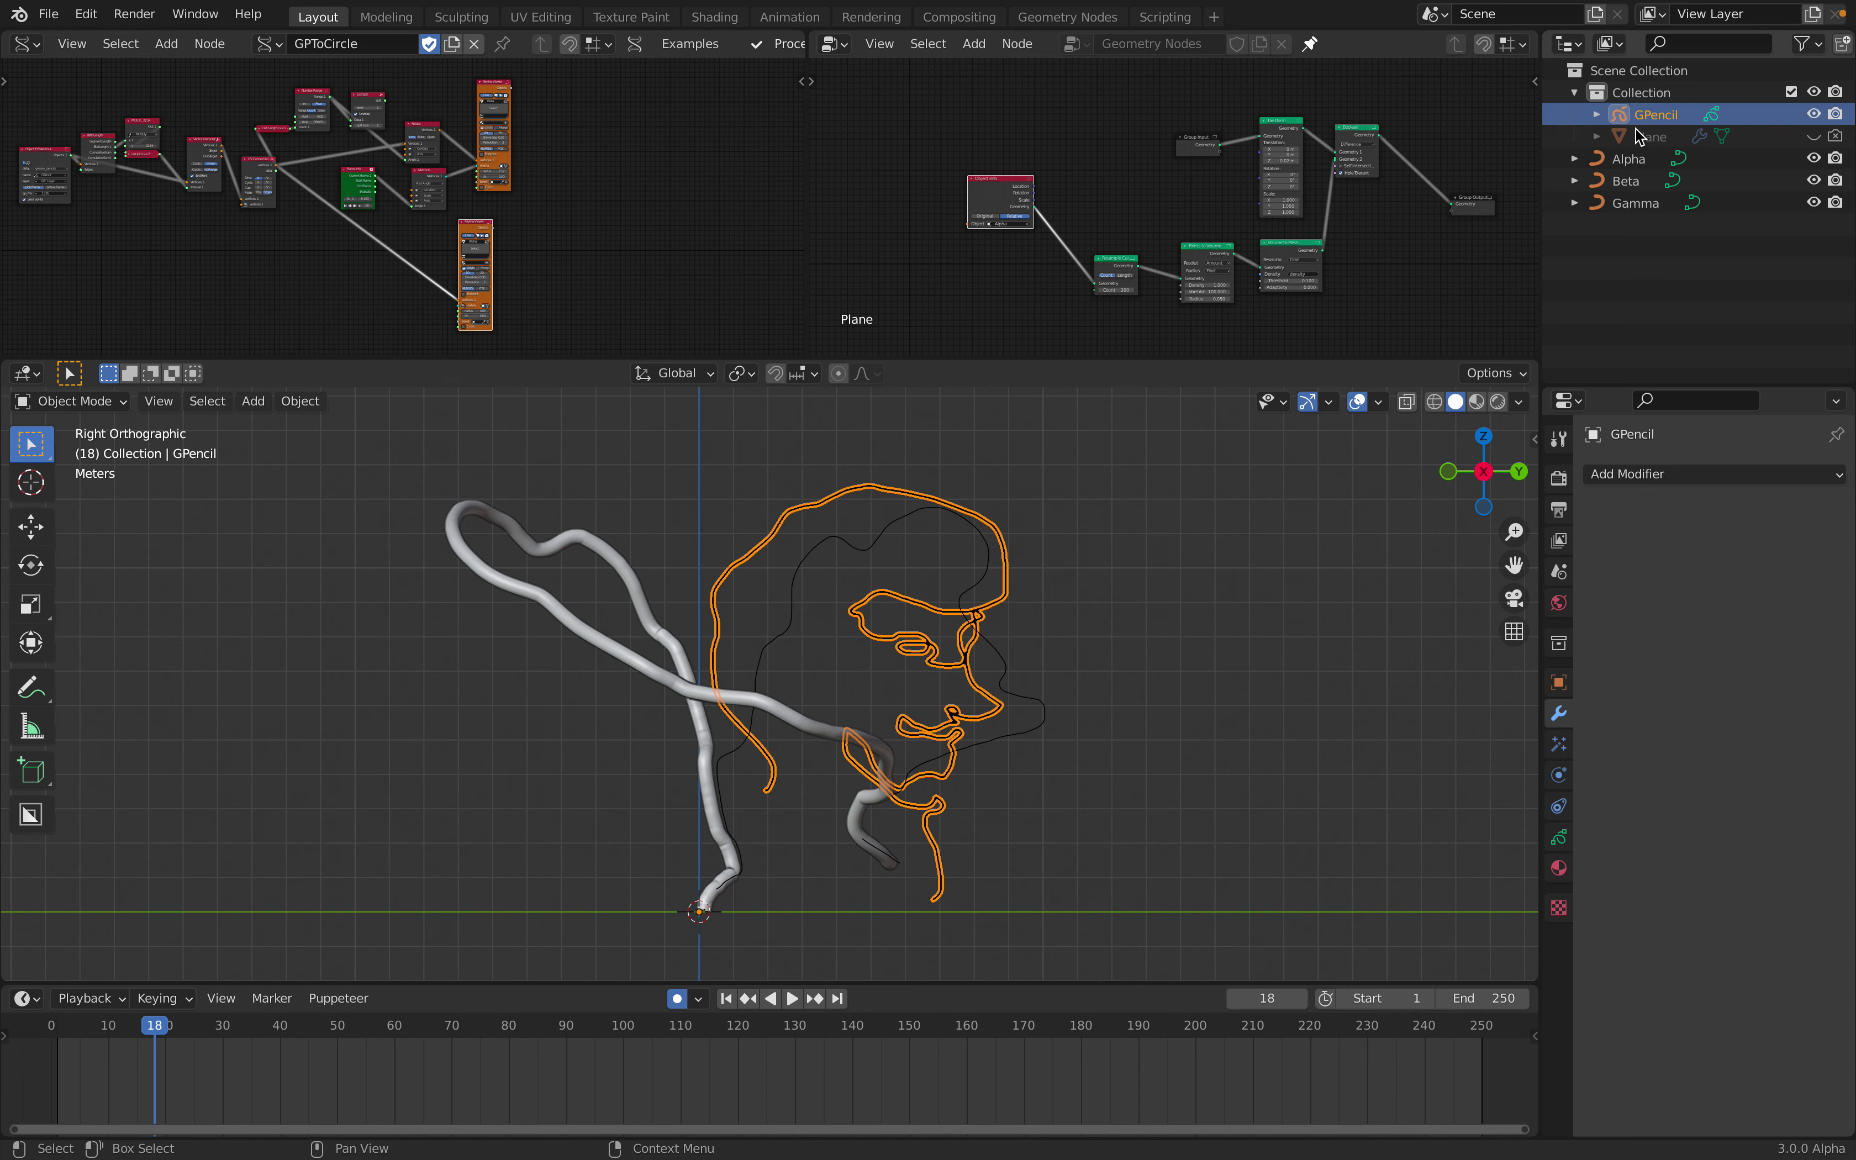
click(77, 400)
click(88, 452)
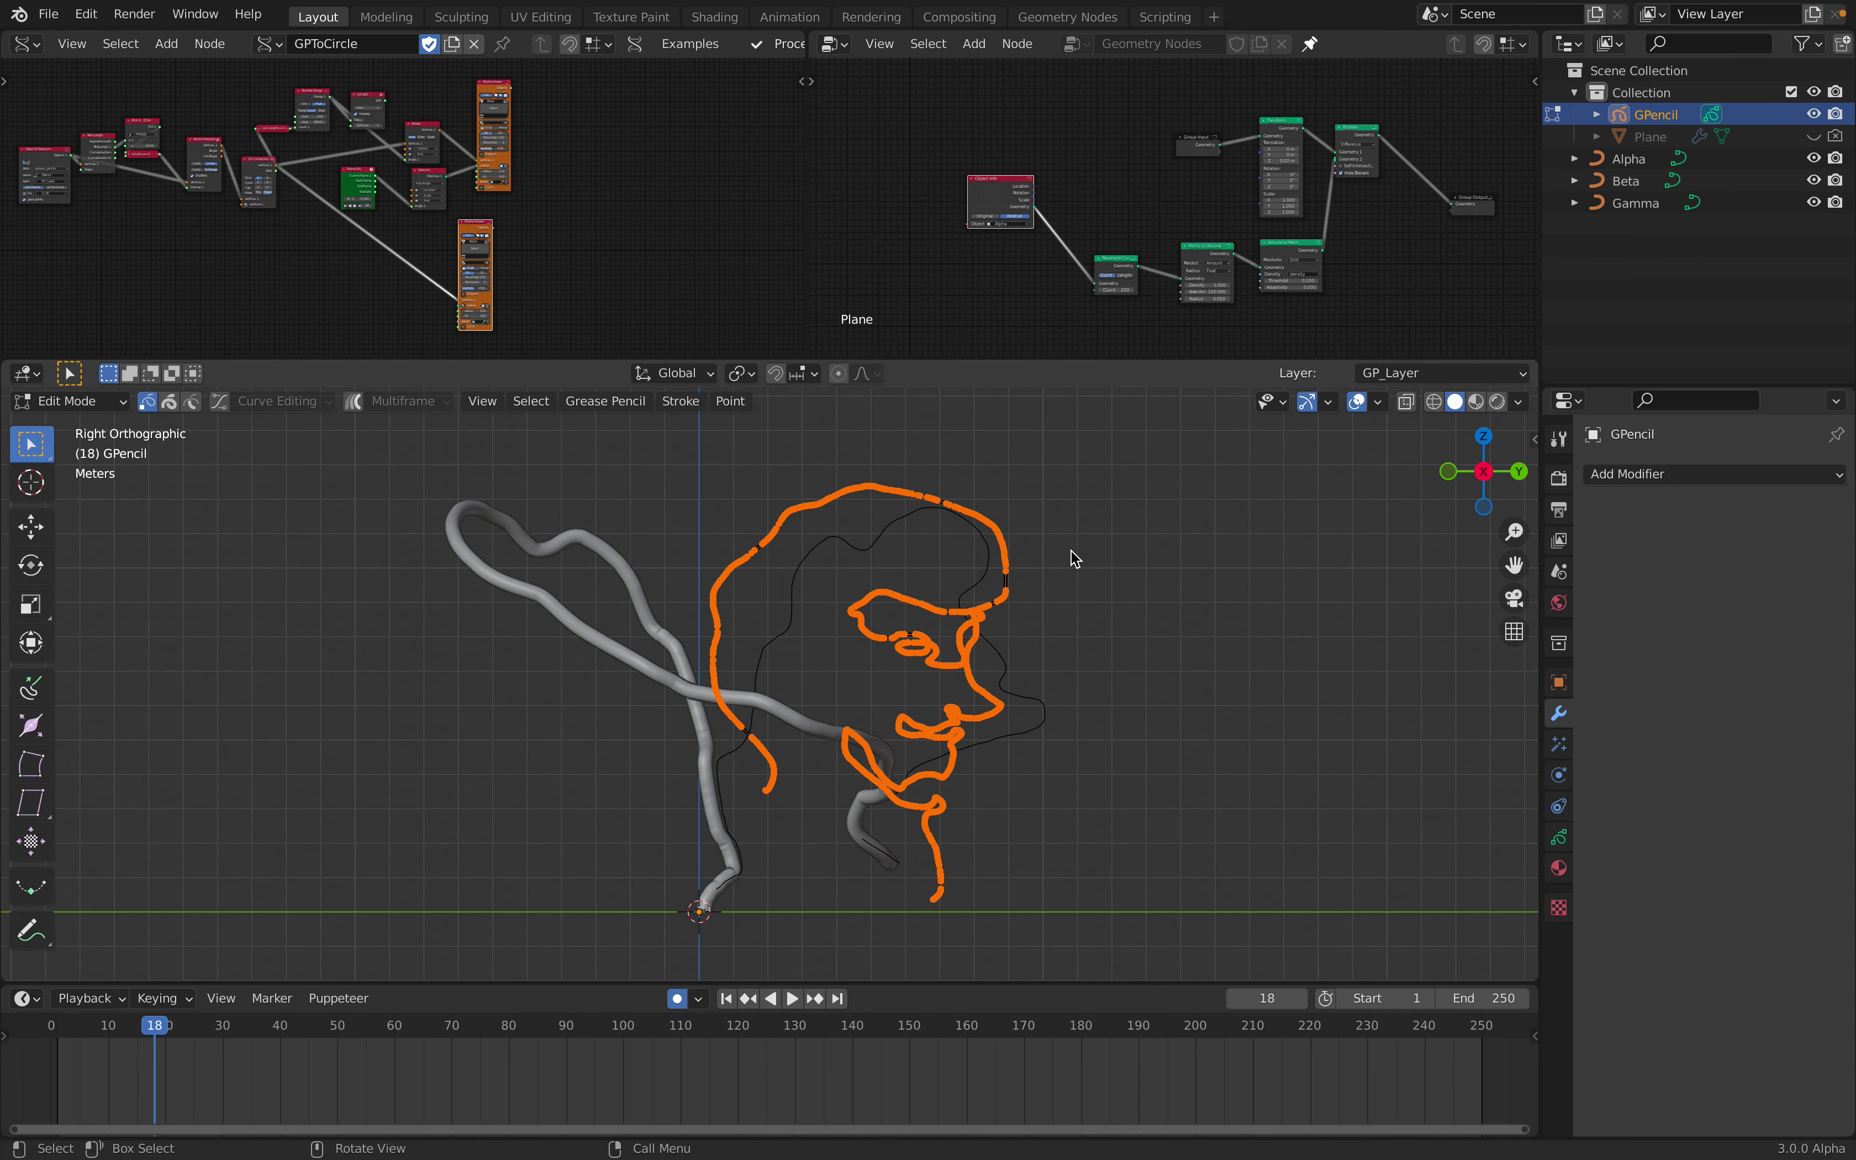
key(Tab)
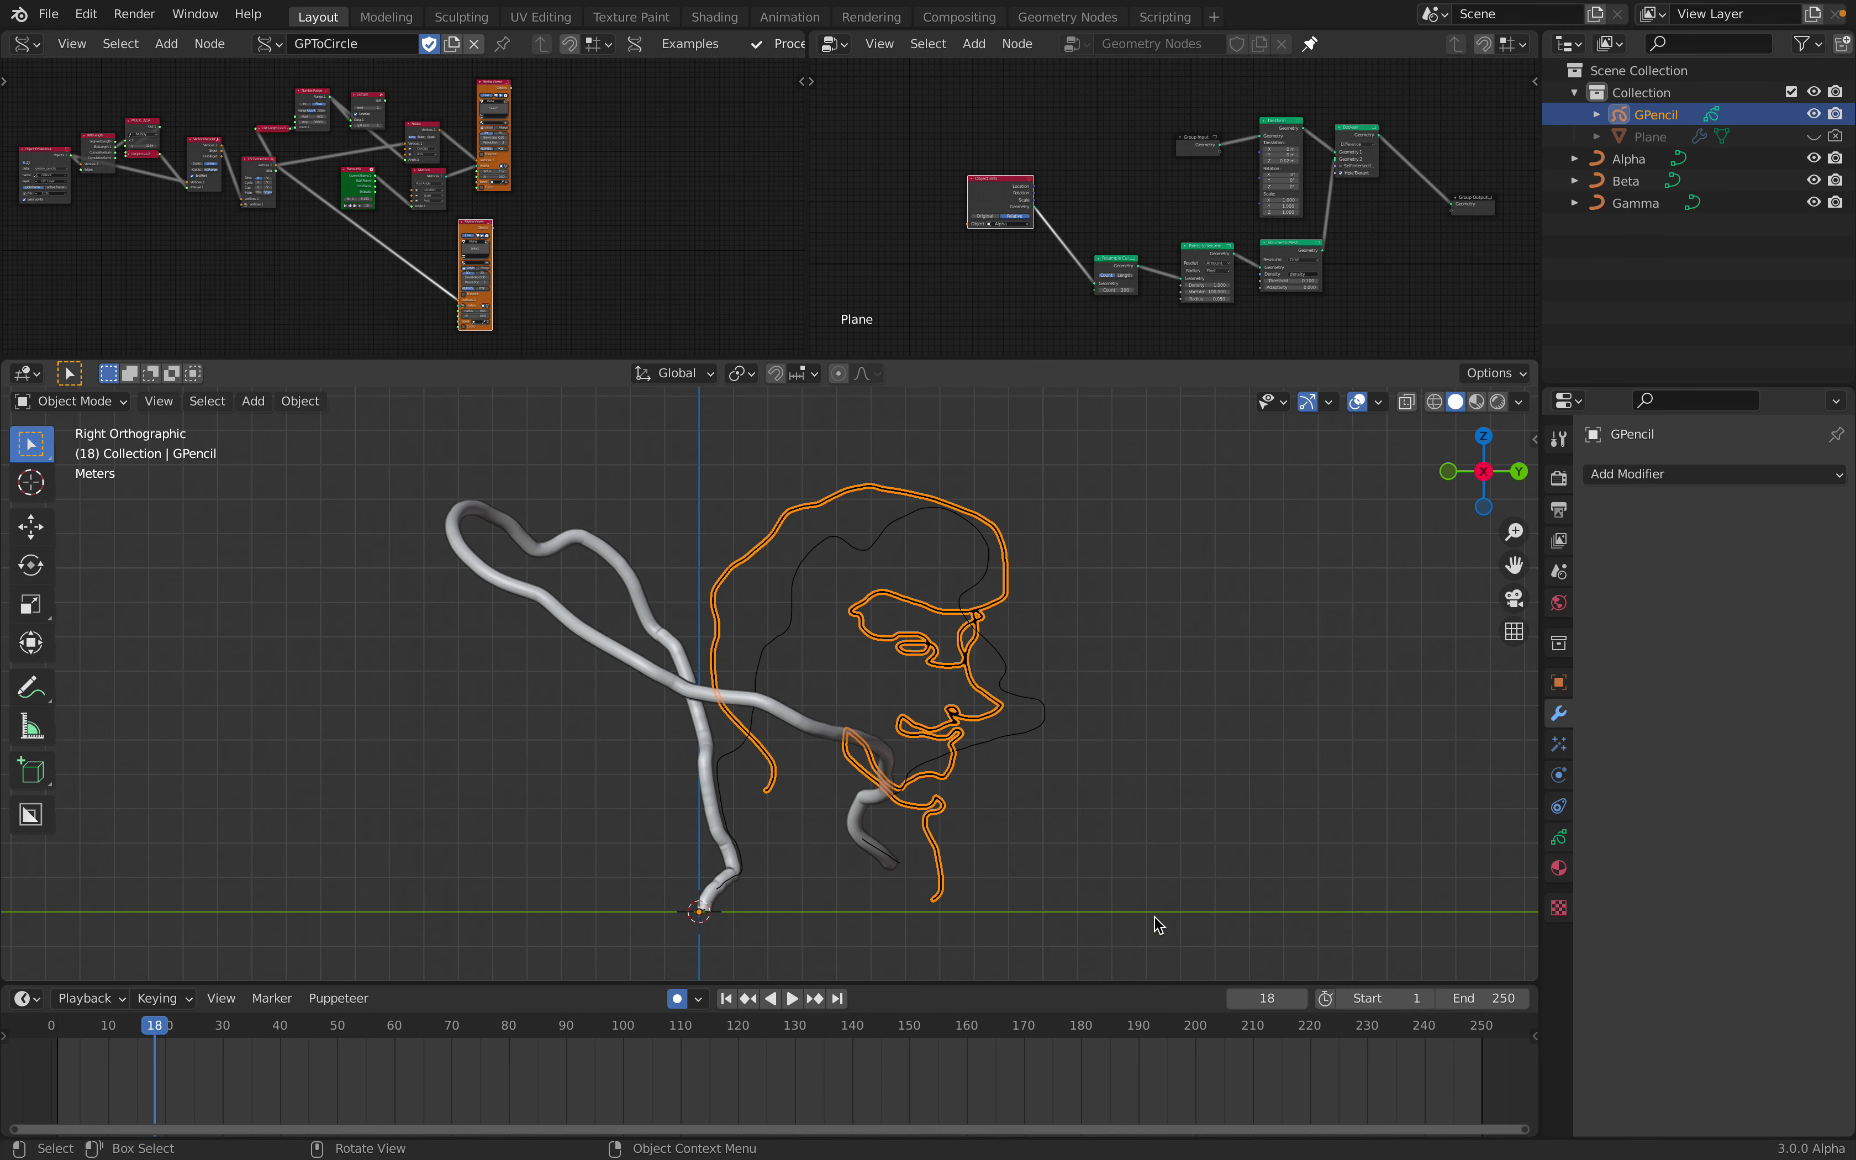
Split the timeline area and turn its upper part into a Dope Sheet in Grease Pencil mode
drag(1160, 985, 1499, 960)
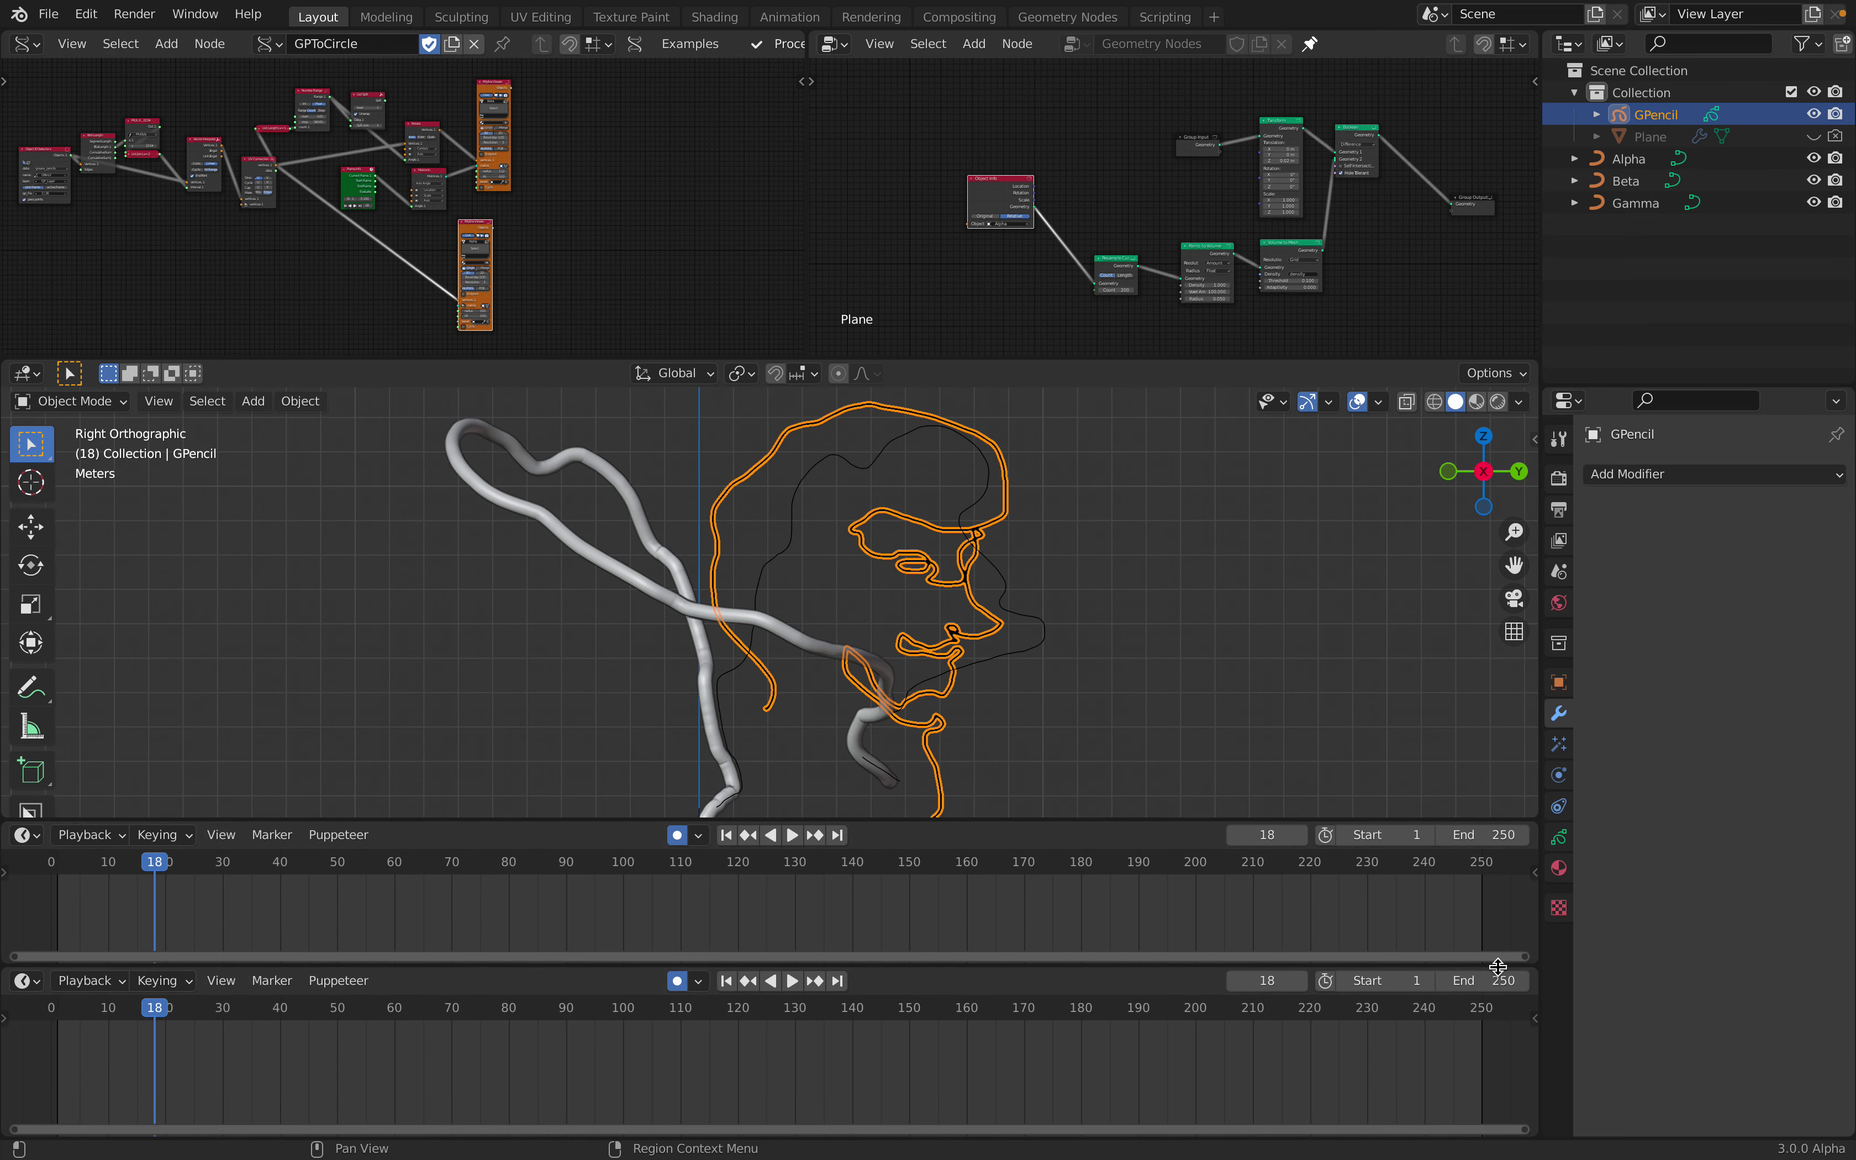
click(27, 836)
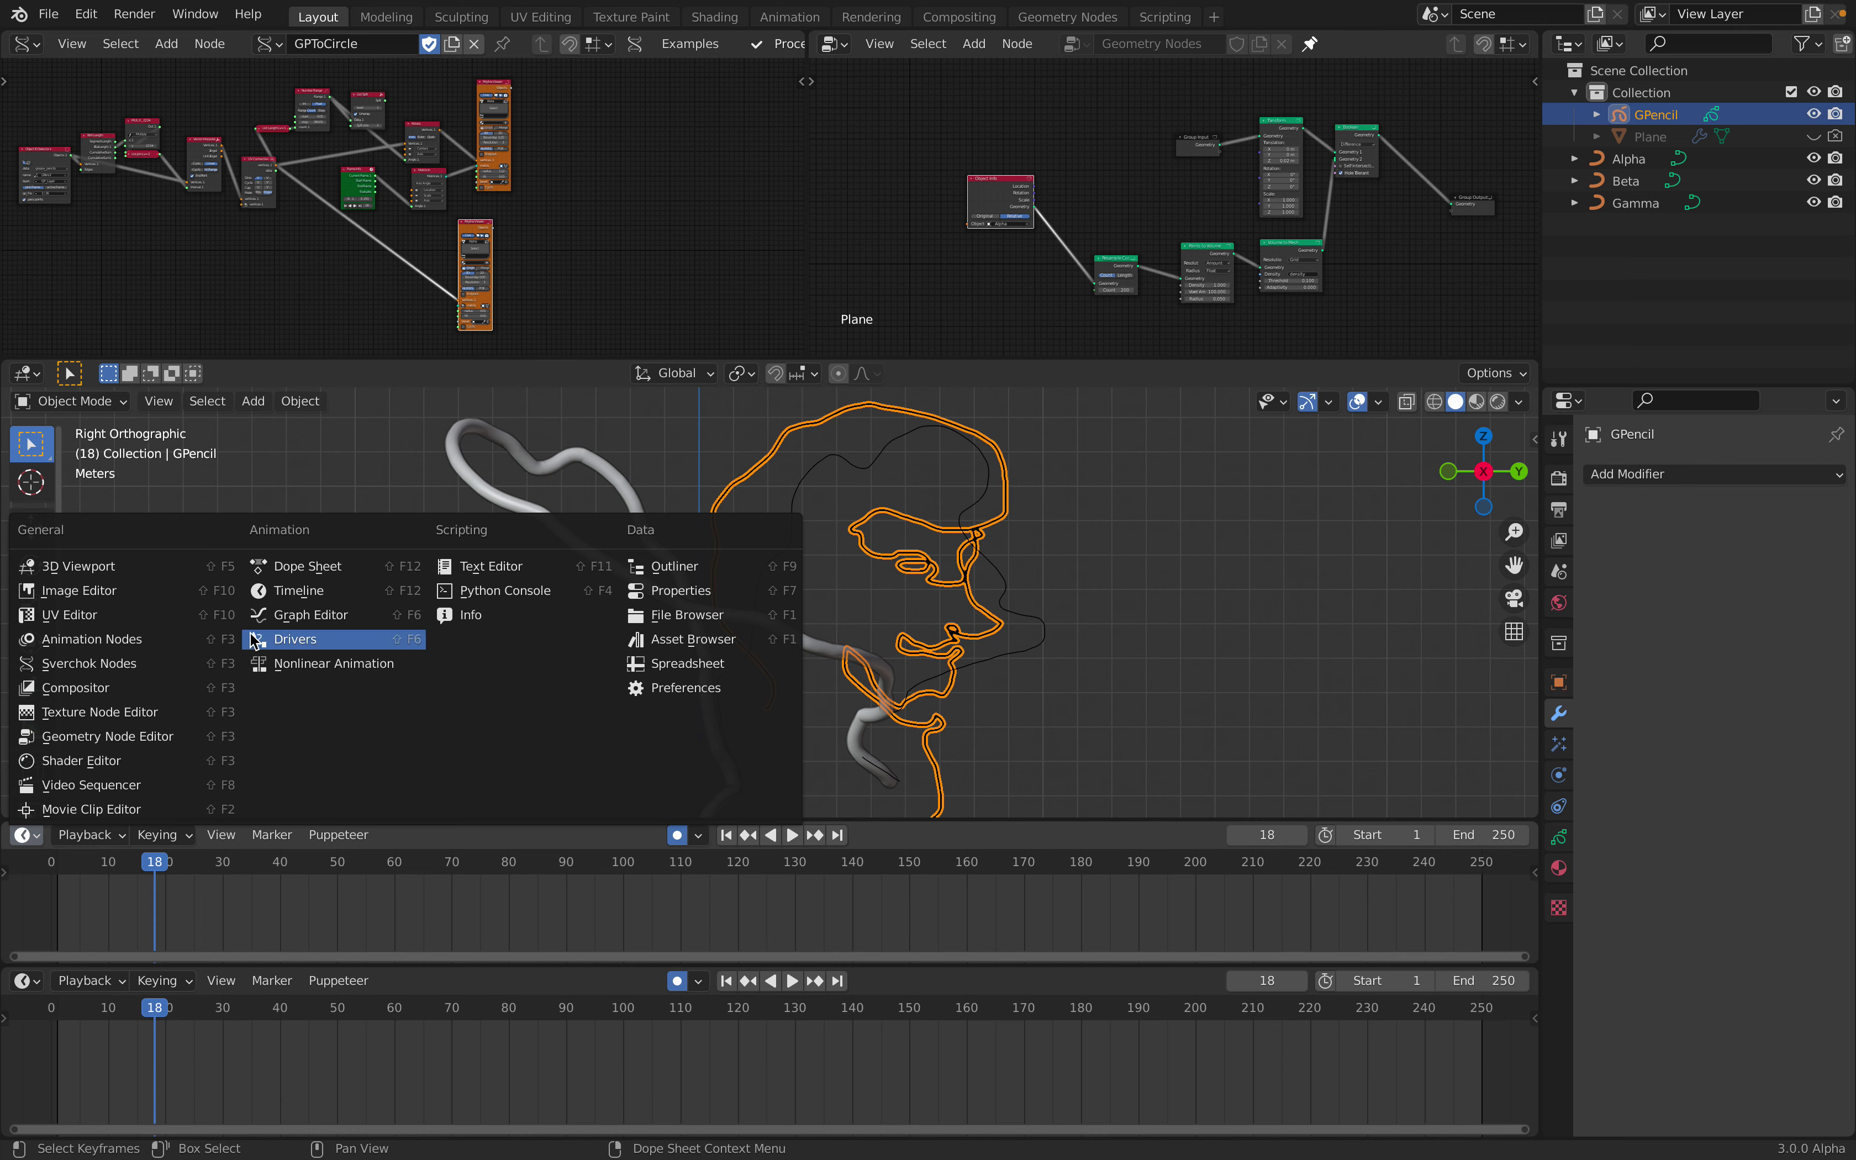
click(303, 567)
click(188, 837)
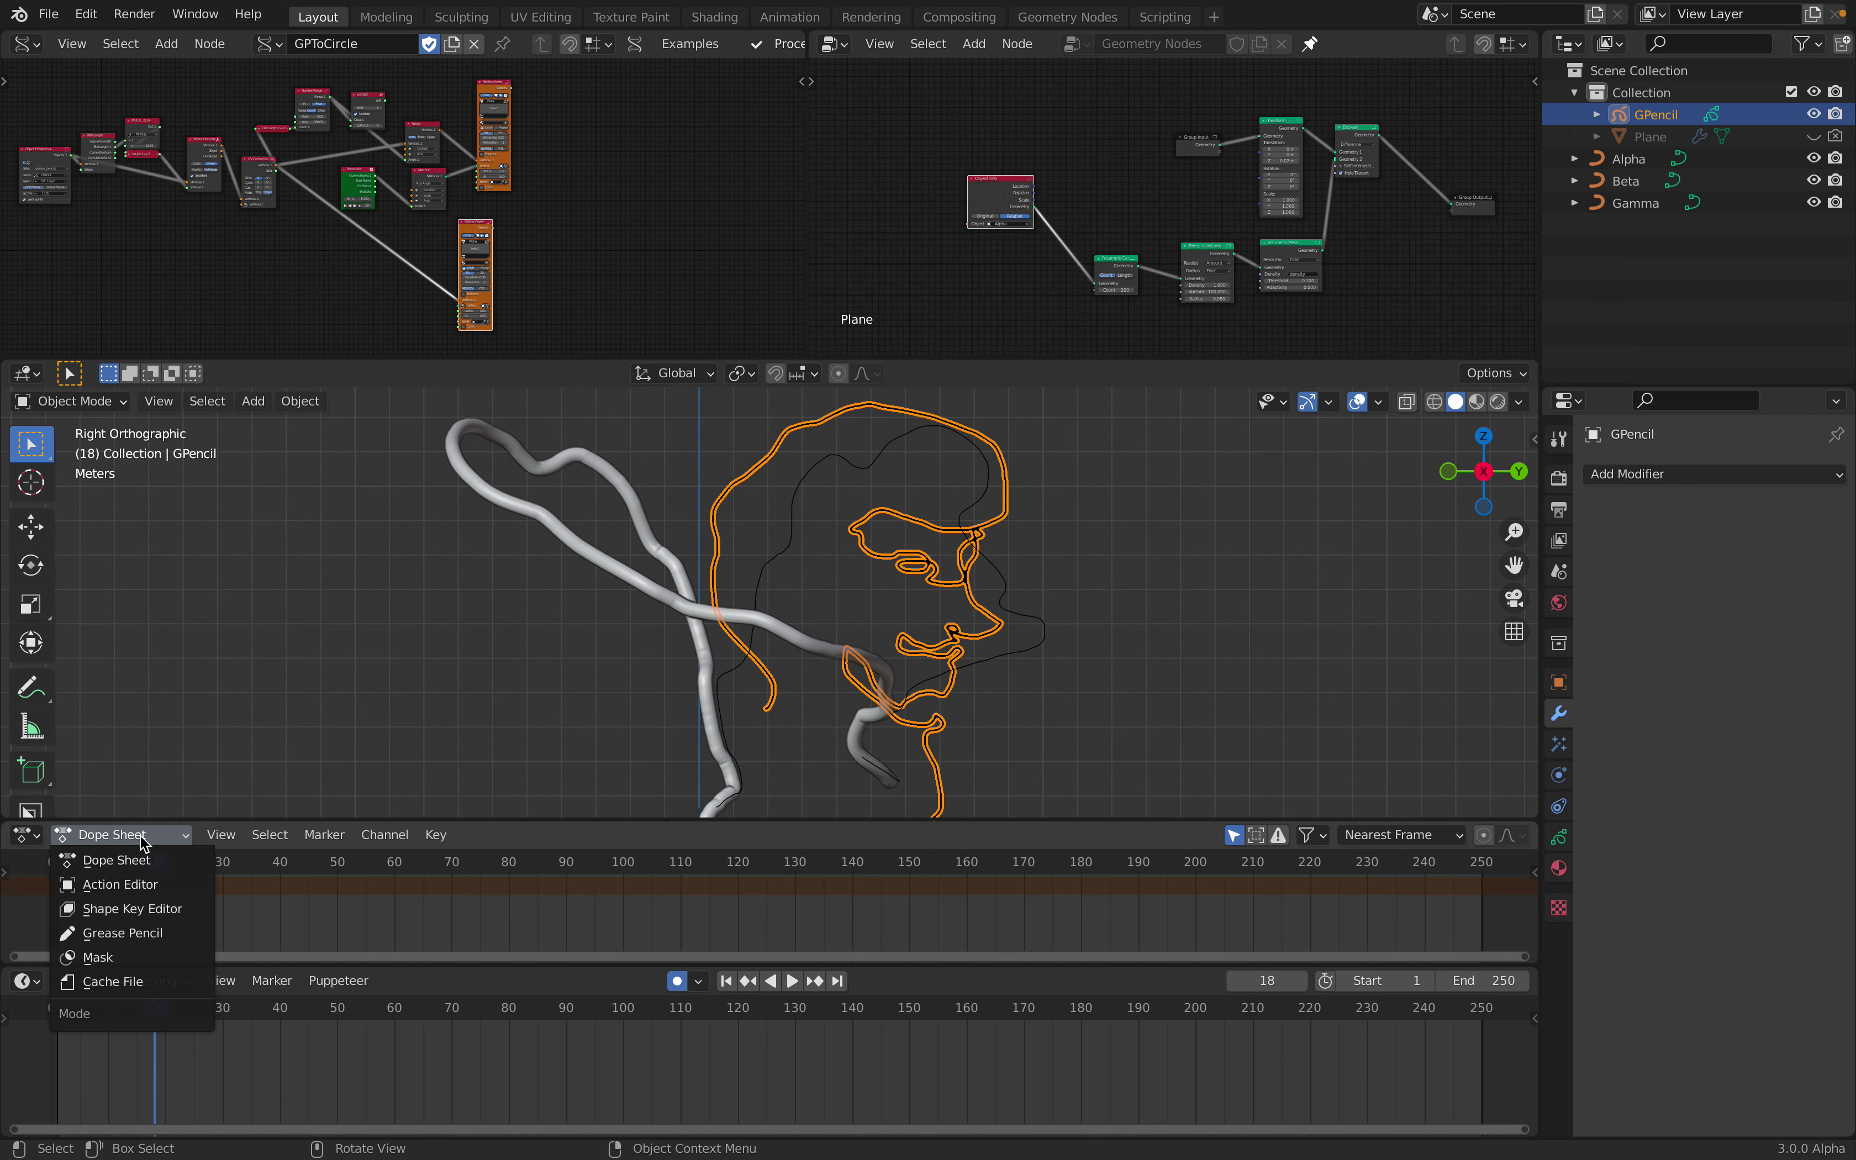
click(130, 930)
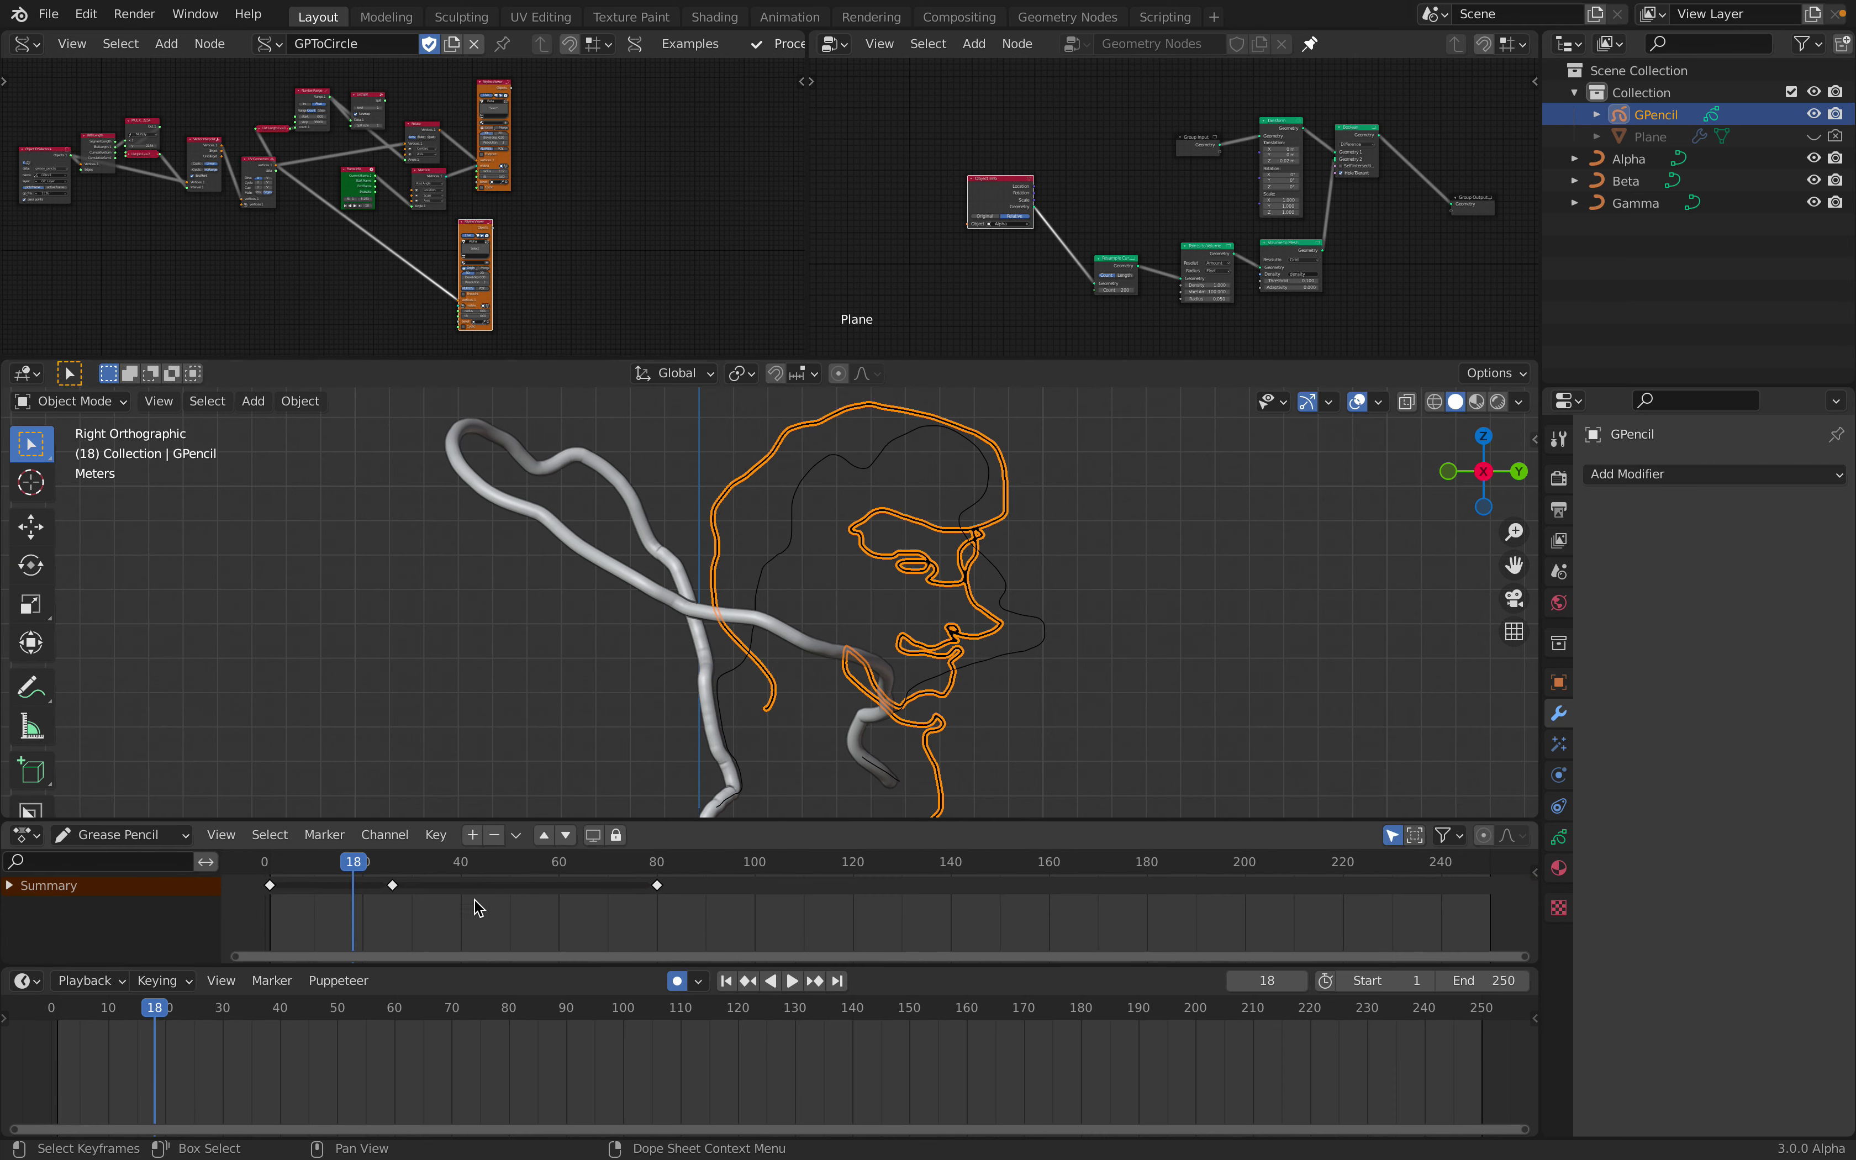
Delete all keyframes of the GPencil object in the Grease Pencil dope sheet
key(a)
key(x)
click(412, 913)
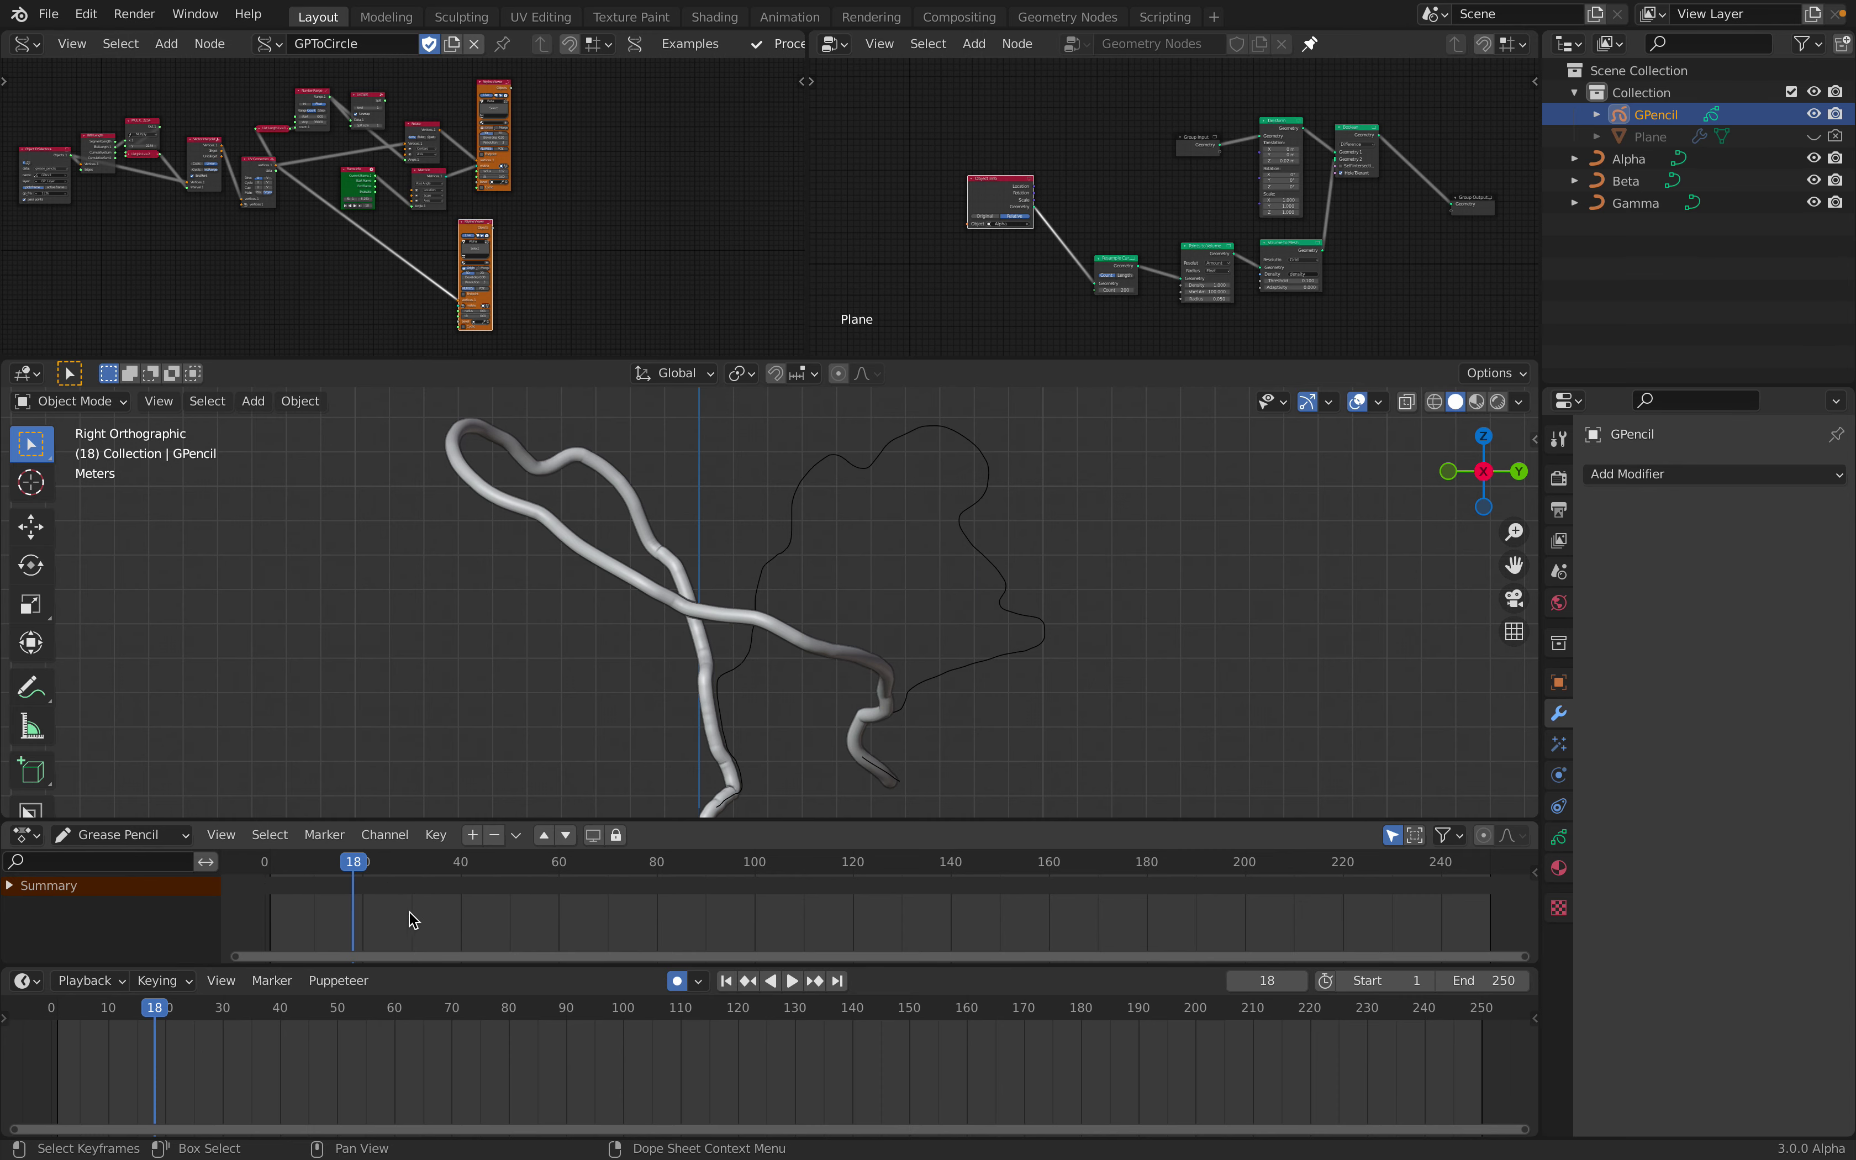
Return to frame 1 and enlarge the 3D viewport to make room for drawing
click(734, 982)
scroll(521, 943, down, 2)
scroll(465, 1077, down, 4)
shift+middle_drag(484, 1068, 697, 1077)
scroll(776, 653, down, 1)
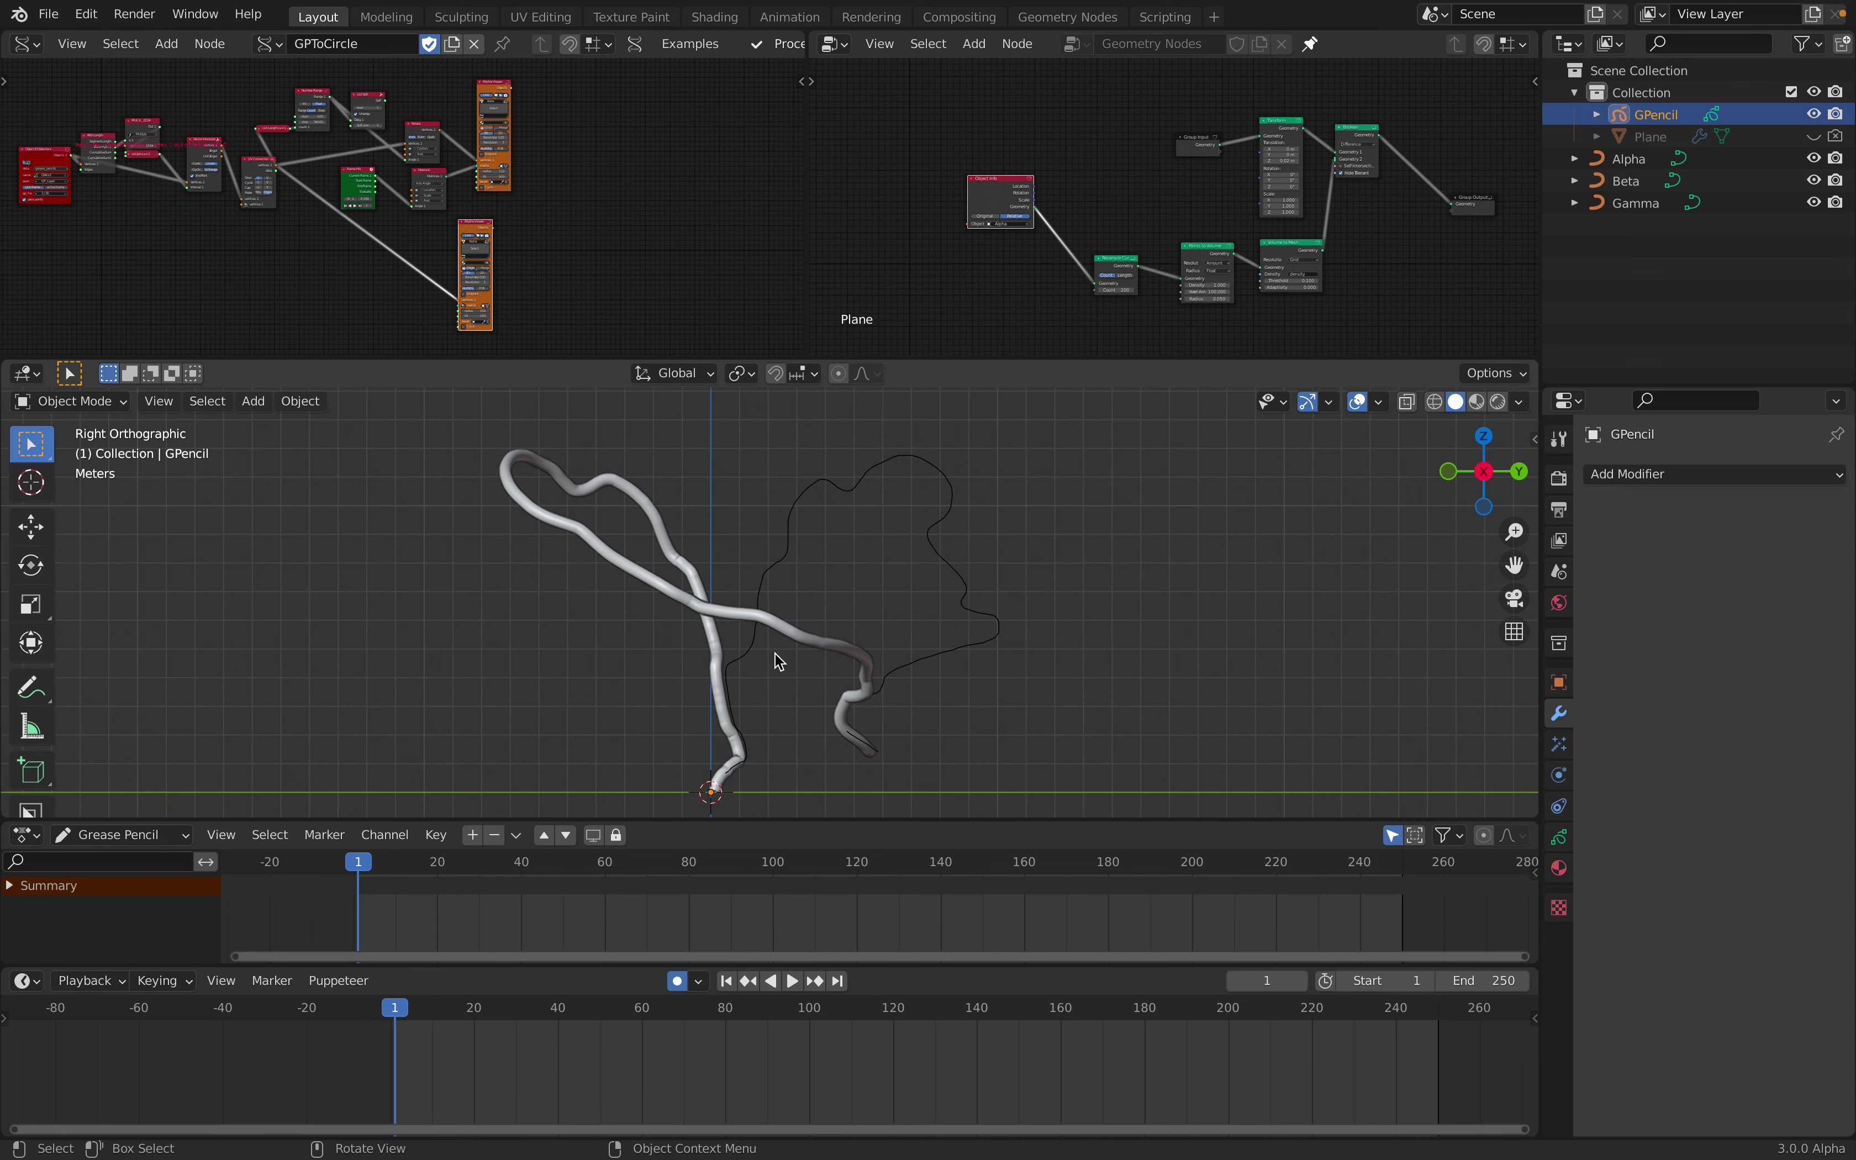
drag(846, 359, 848, 280)
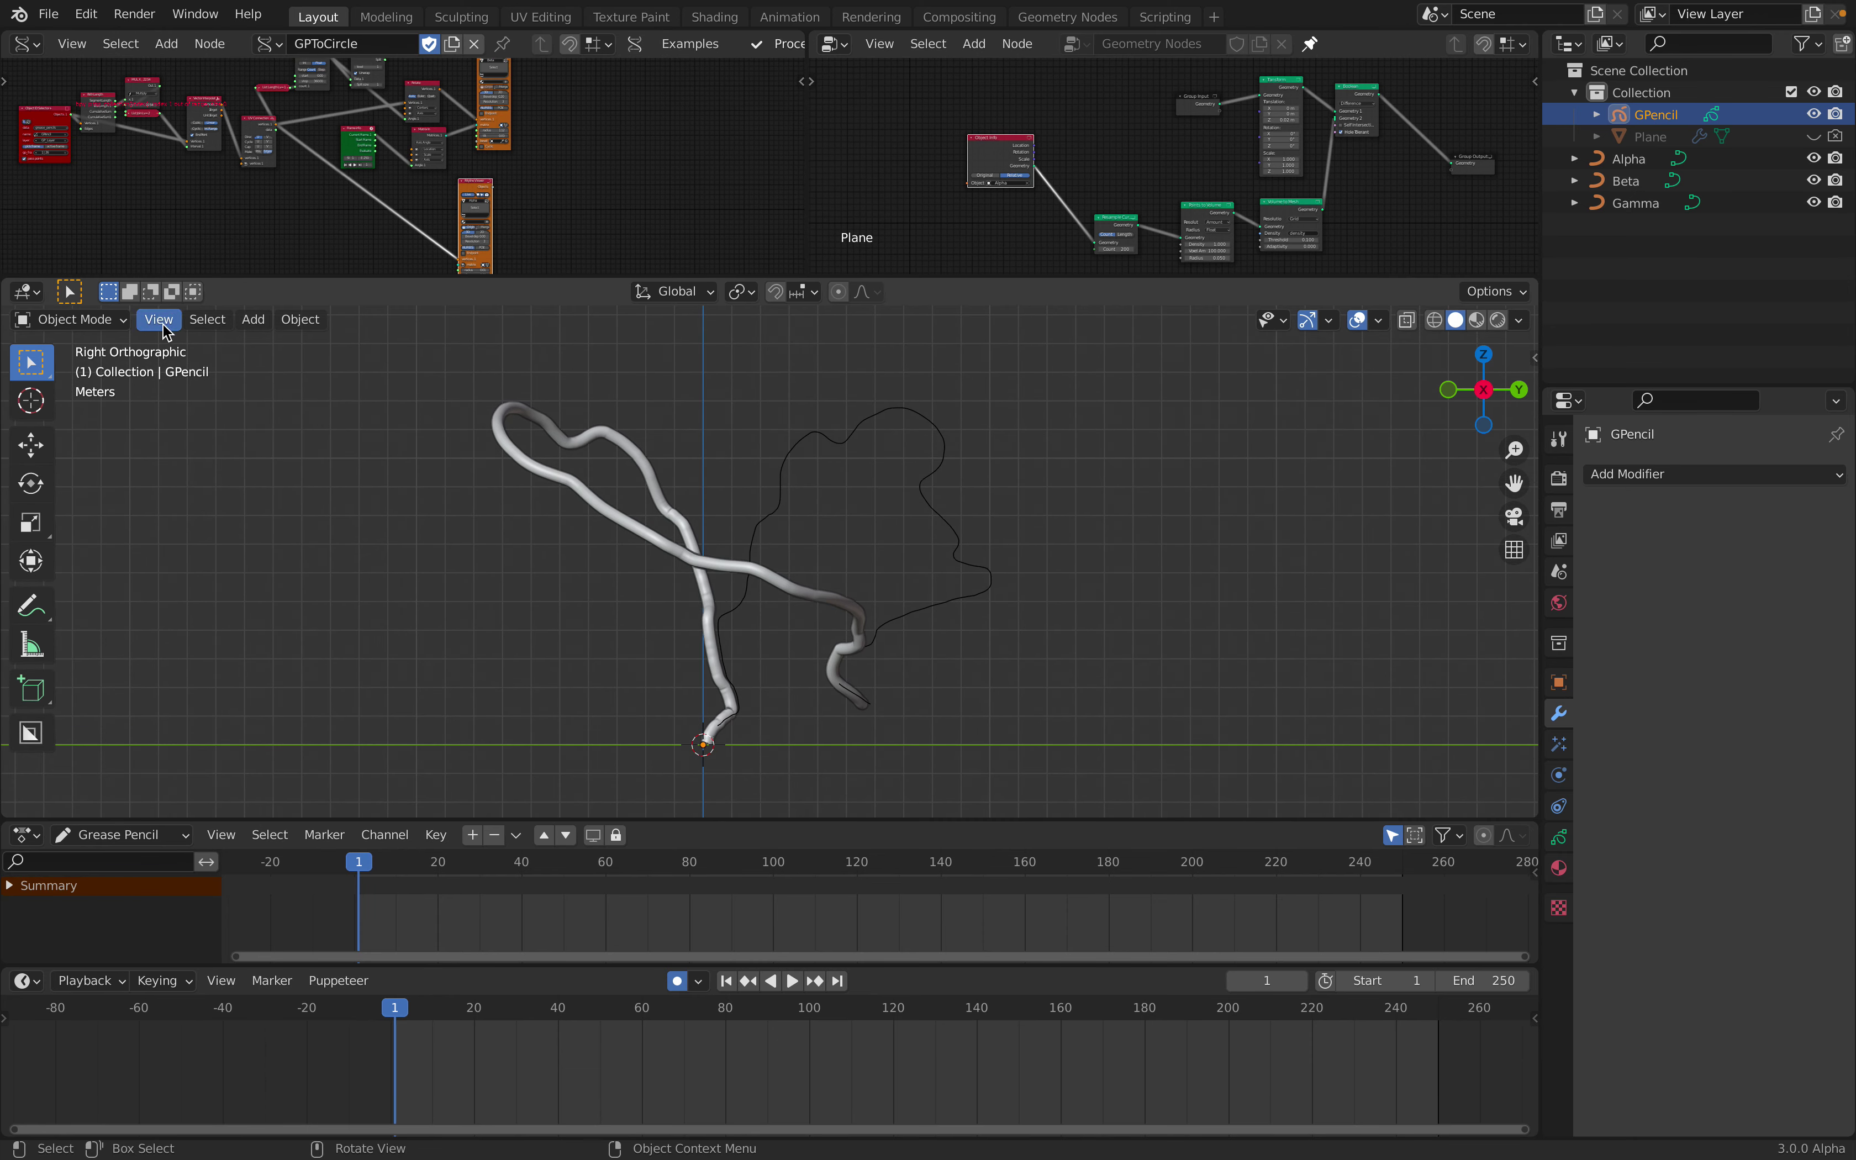
Draw a new head profile in the GPencil object's Draw Mode starting at the origin, and return to Object Mode
click(84, 320)
click(91, 418)
mouse_move(649, 607)
shift+middle_down()
mouse_move(625, 680)
mouse_move(580, 618)
shift+middle_up()
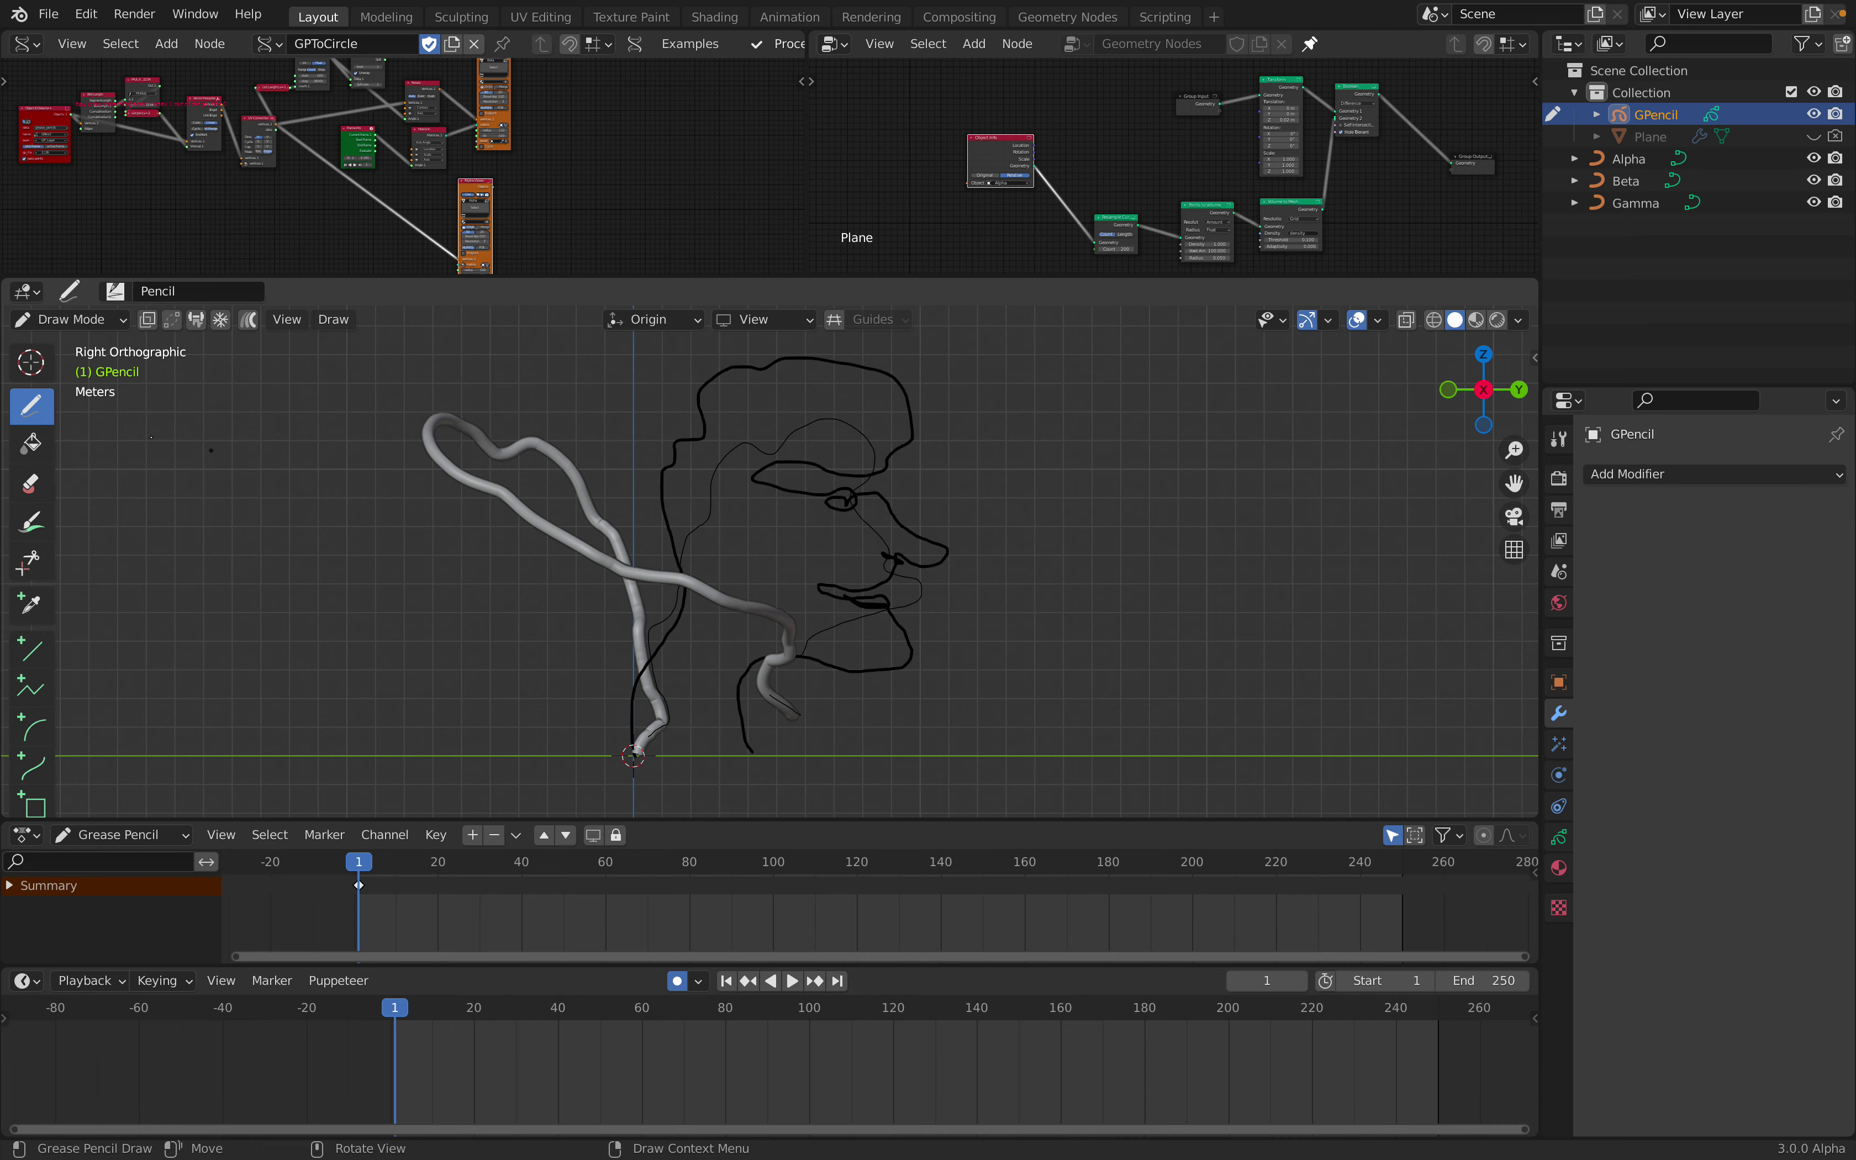
click(73, 319)
click(76, 344)
Try to reselect the grease pencil frame in the Object ID Selector+ node
drag(422, 886, 367, 882)
scroll(311, 157, up, 5)
scroll(310, 157, up, 3)
middle_drag(311, 158, 613, 176)
click(326, 211)
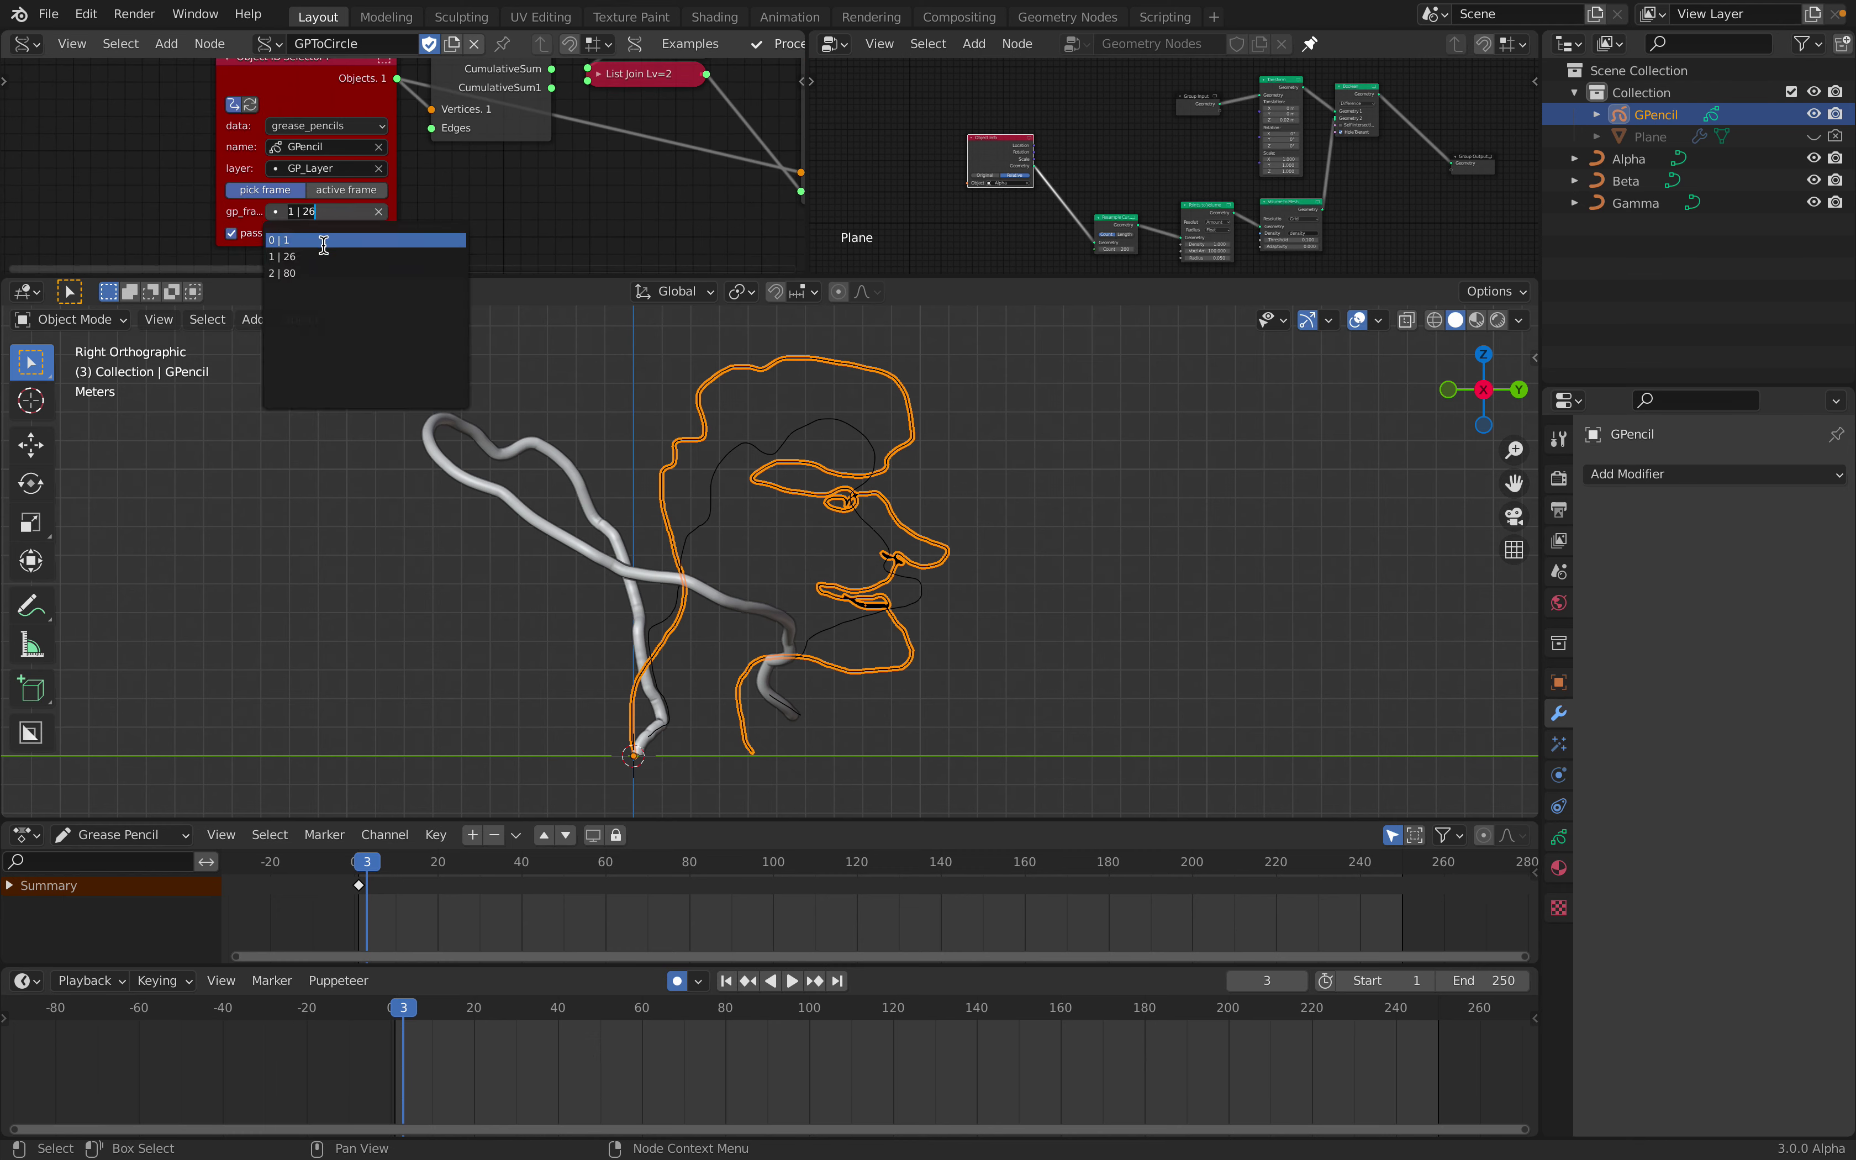
click(325, 217)
click(500, 213)
Play the animation forward to frame 30
key(space)
key(space)
key(space)
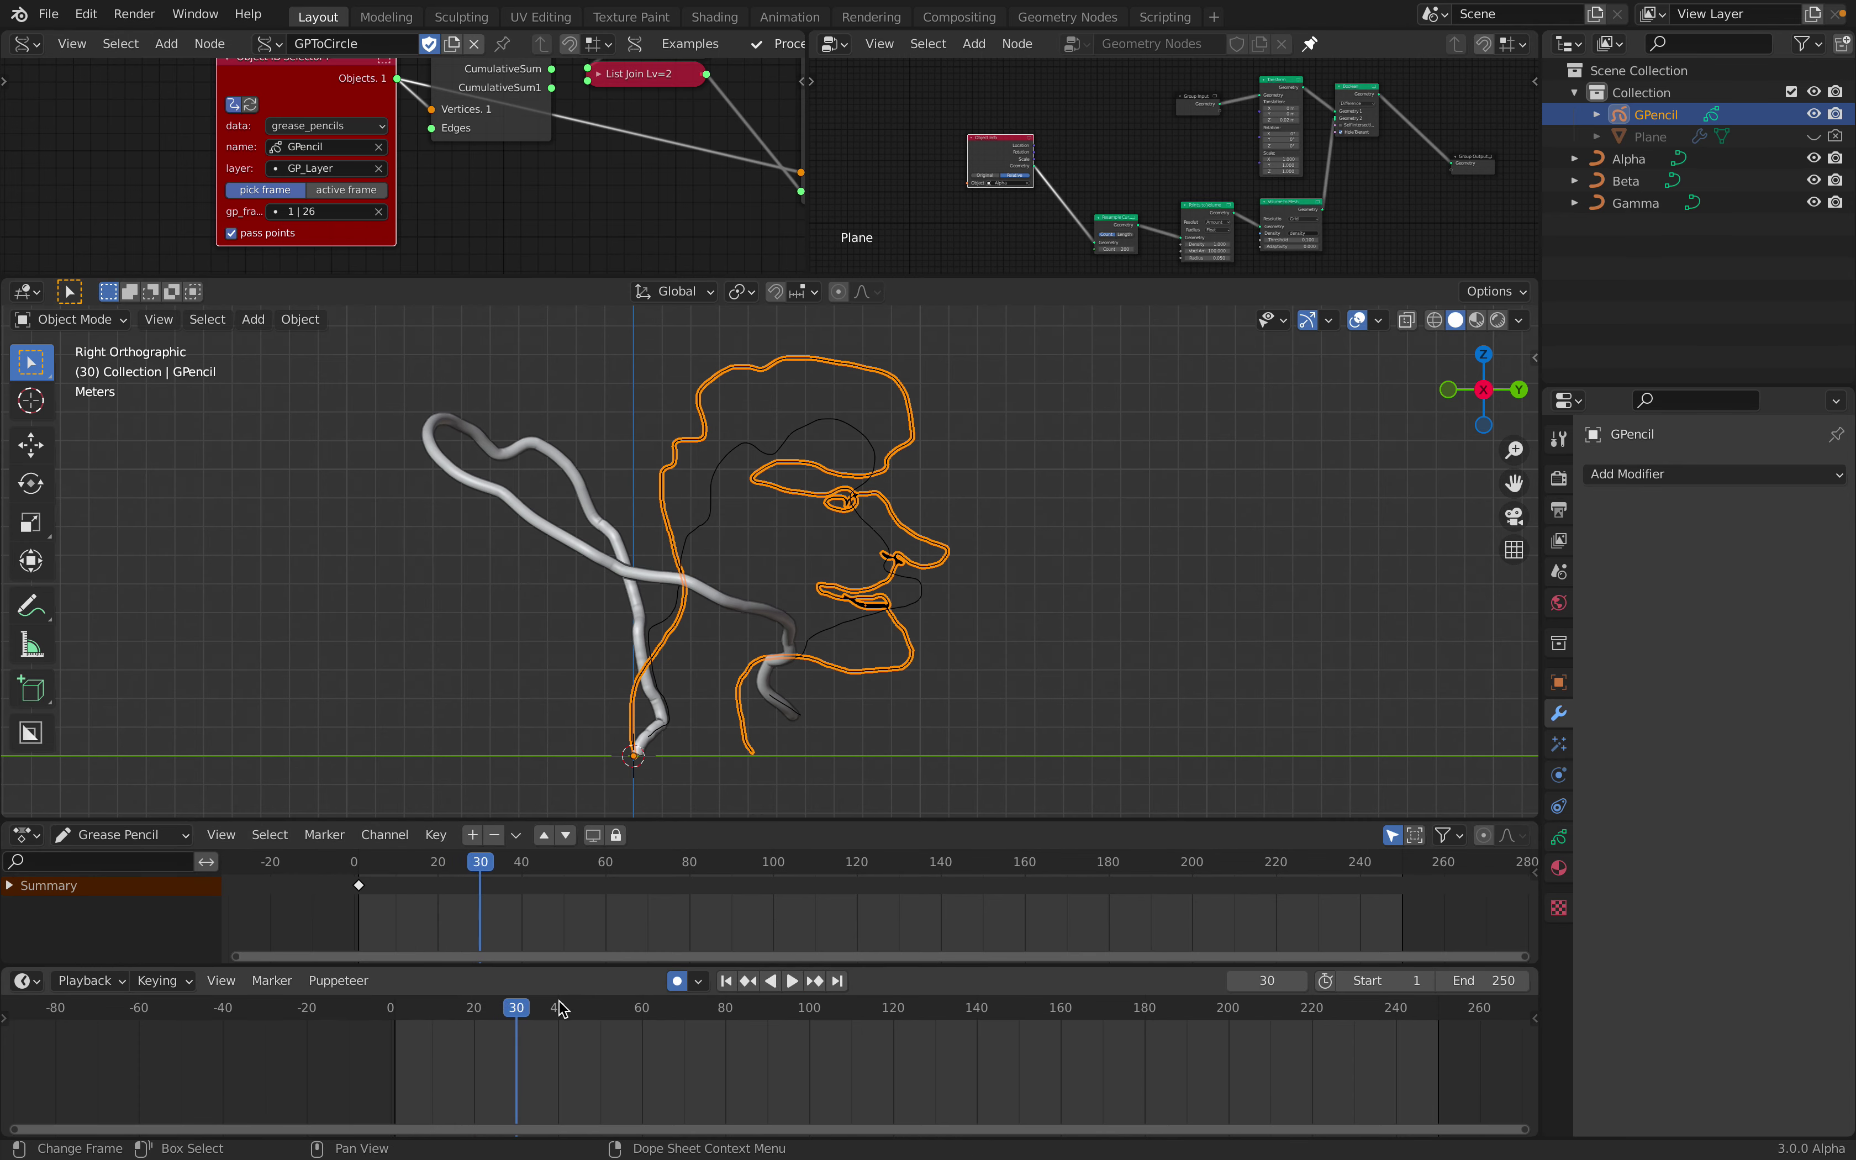
Stop playback and reselect the GP_Layer layer and its 0 | 1 frame in the Object ID Selector+ node
key(space)
click(322, 211)
click(316, 239)
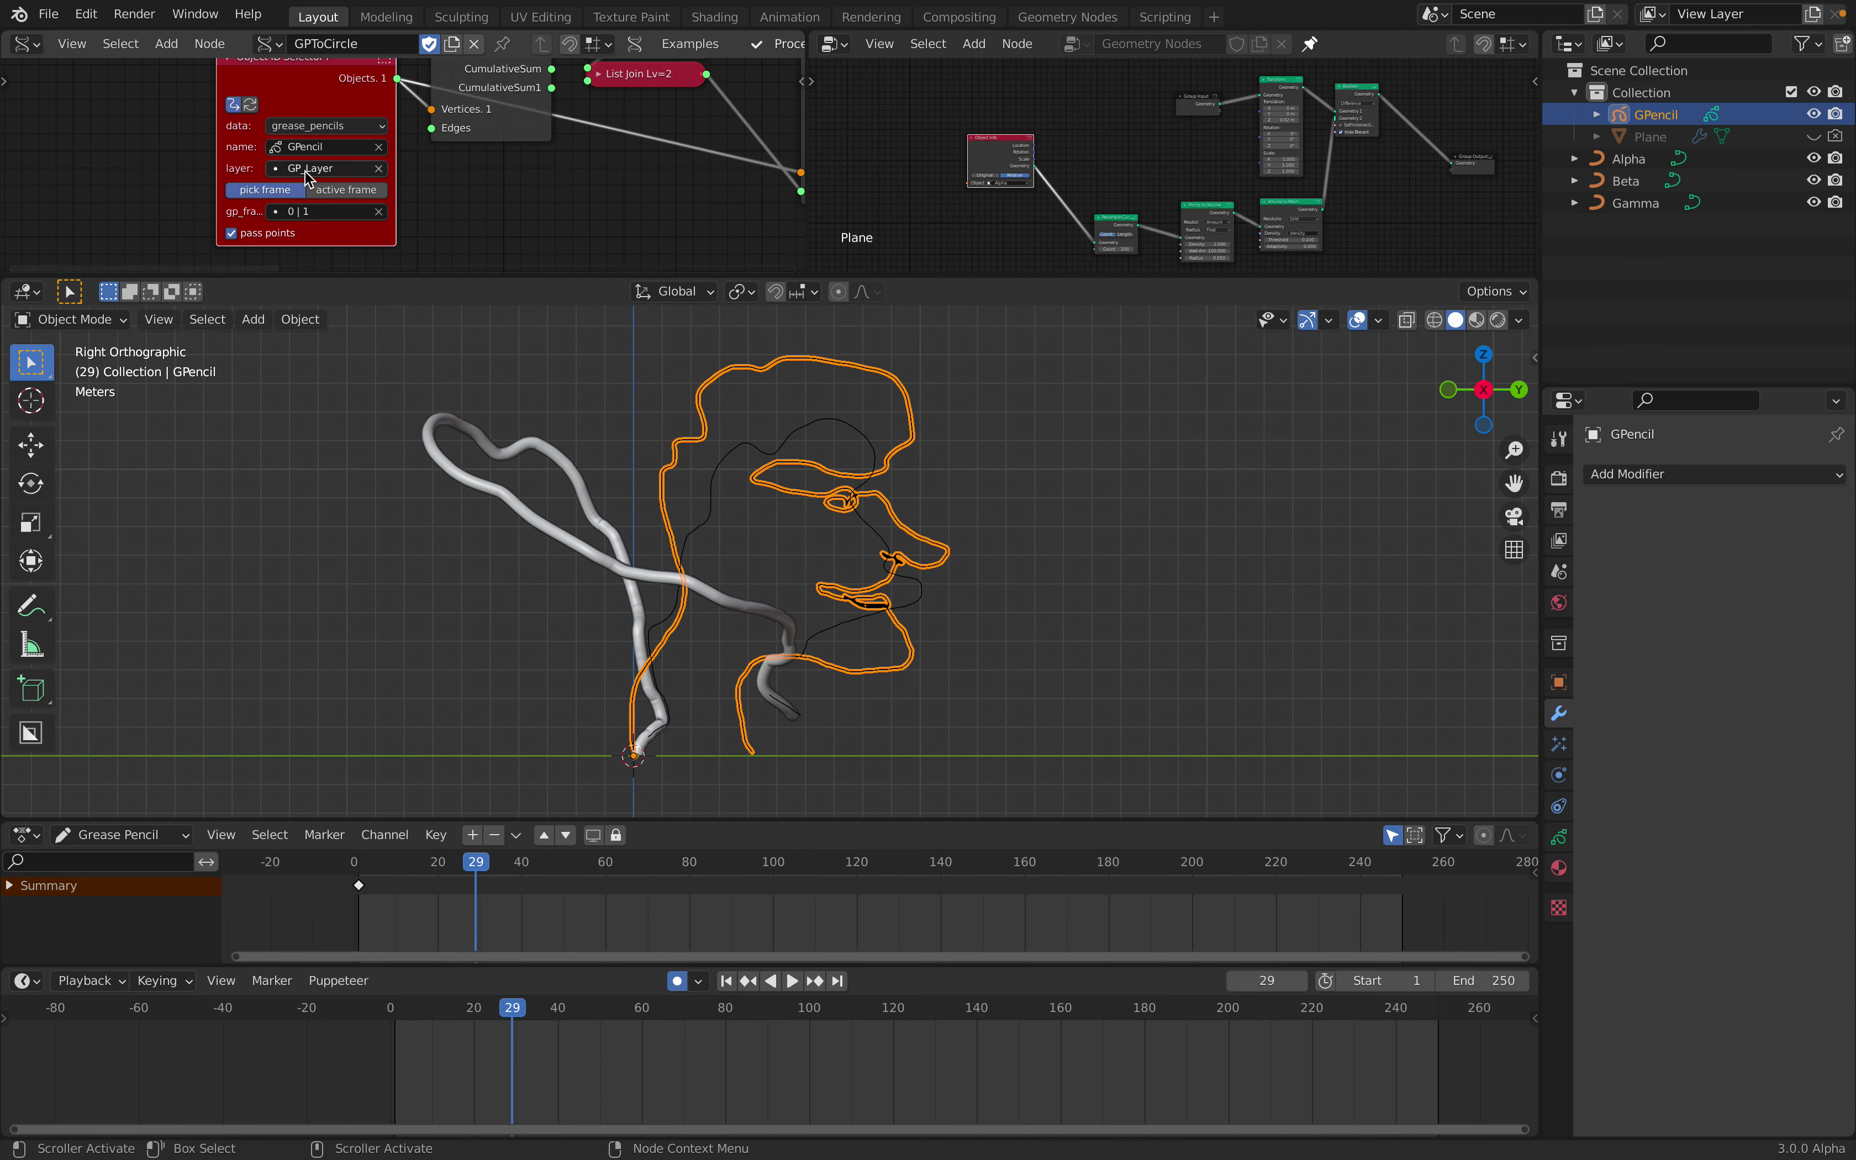
click(306, 169)
click(285, 198)
click(311, 211)
click(310, 239)
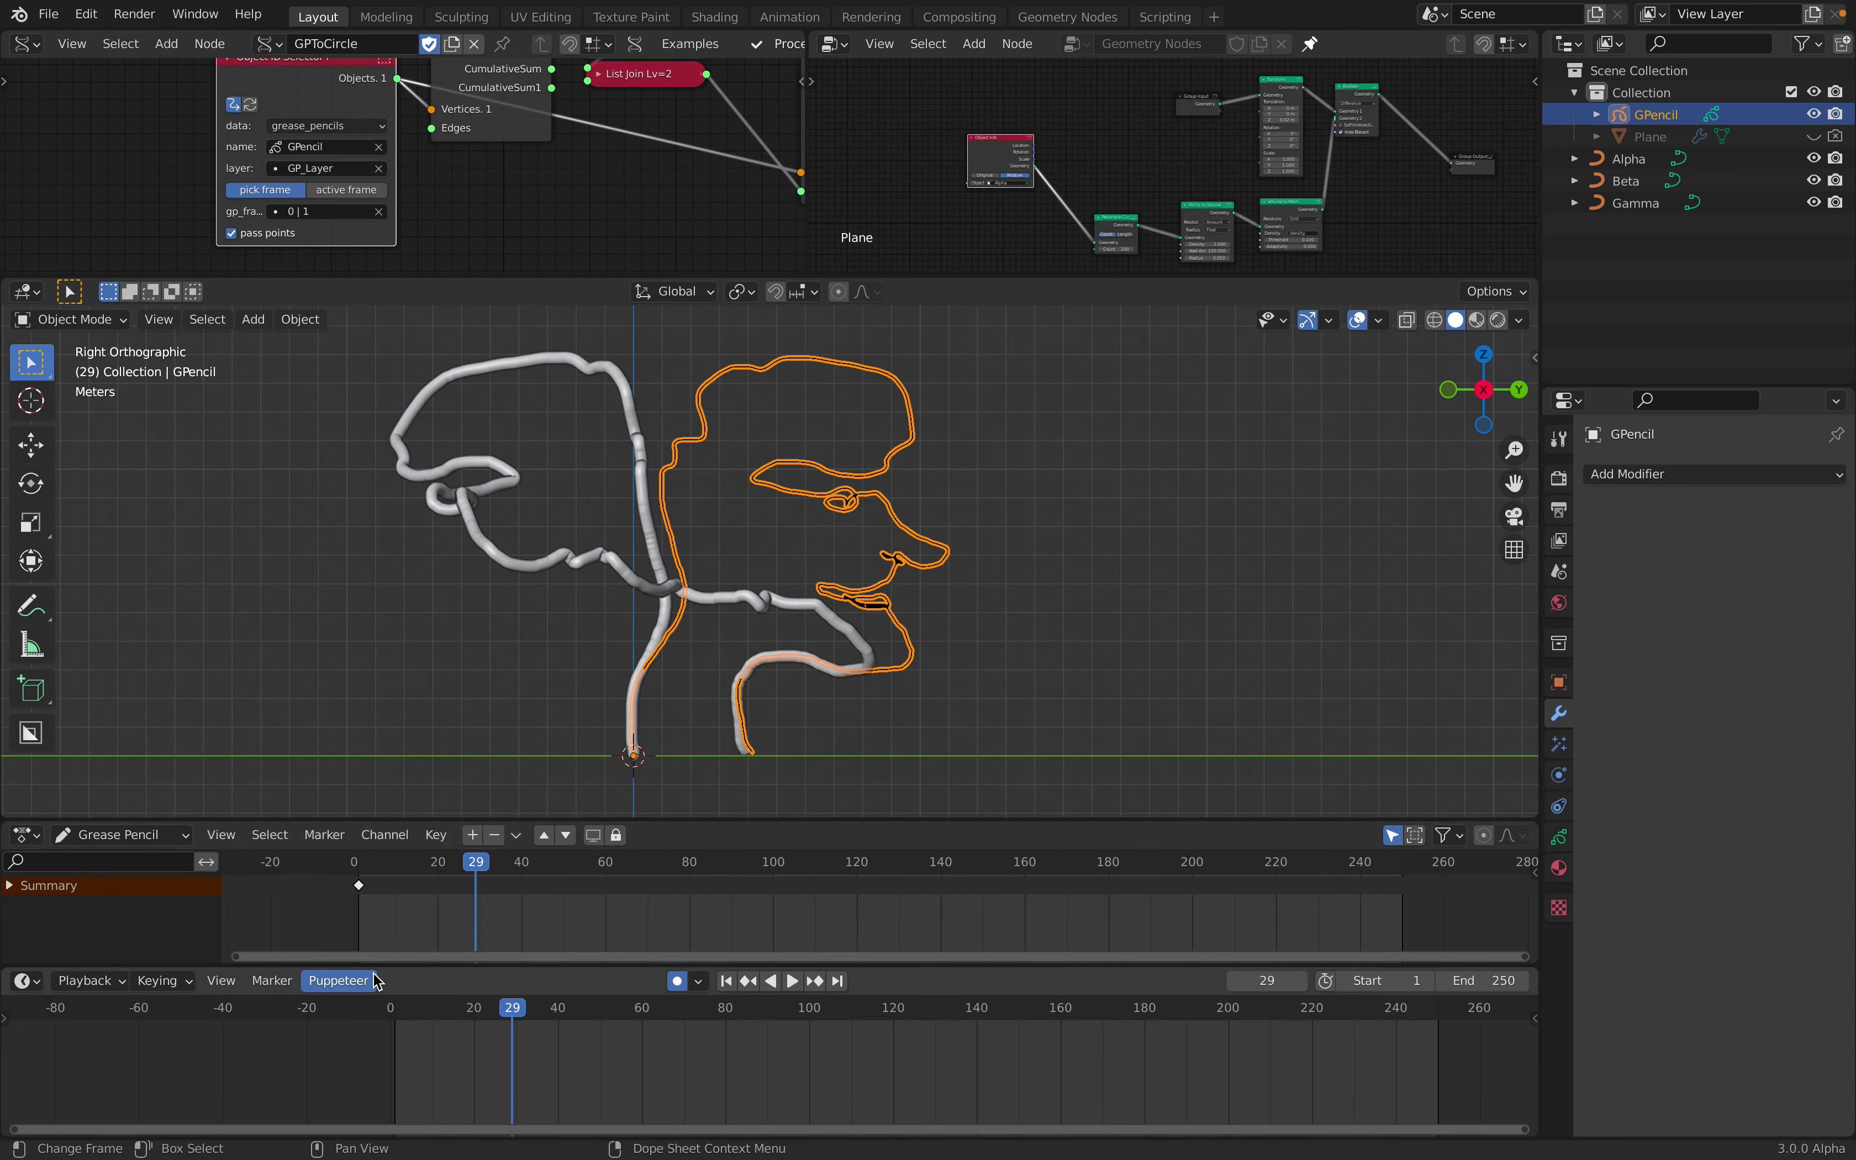
Play the animation from the start and examine how the new head profile's curve twists and rotates
key(shift+Left)
key(space)
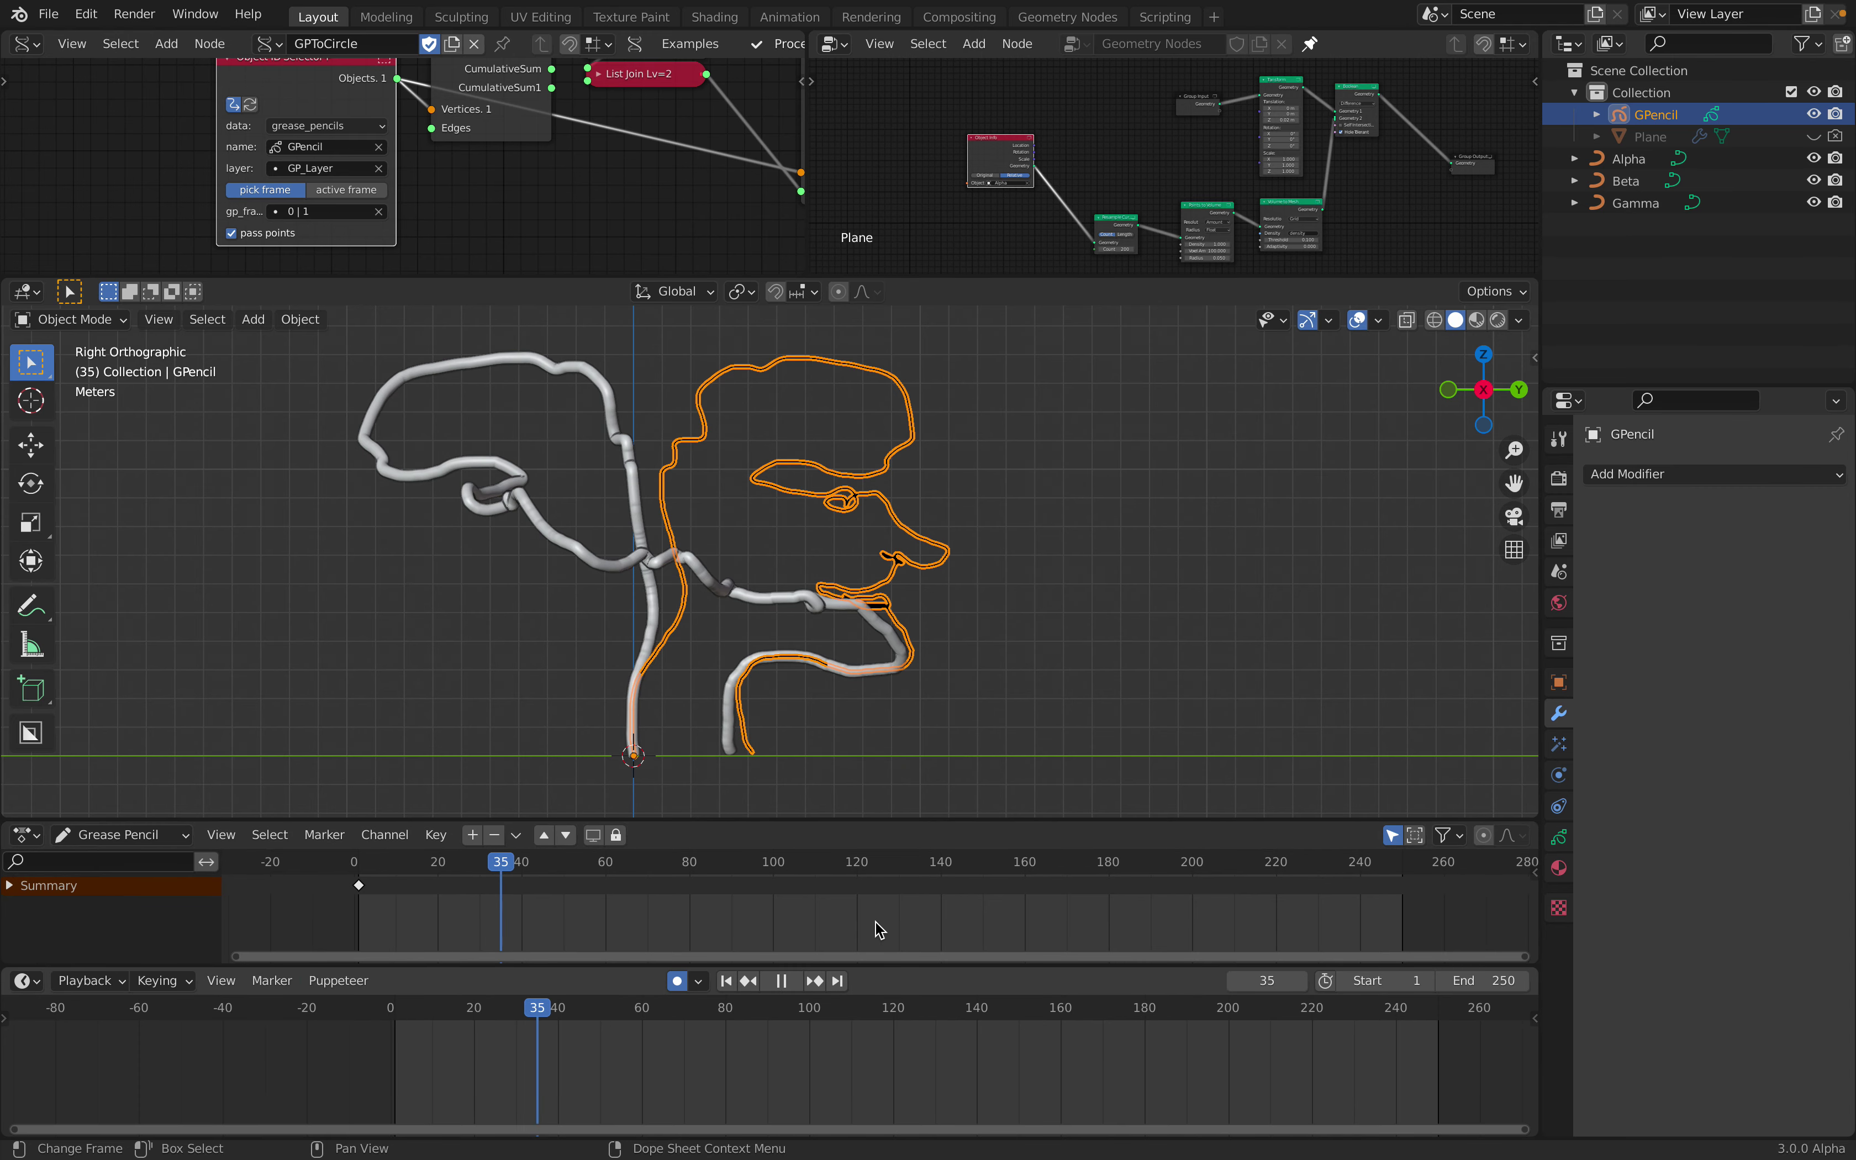
click(622, 959)
key(Escape)
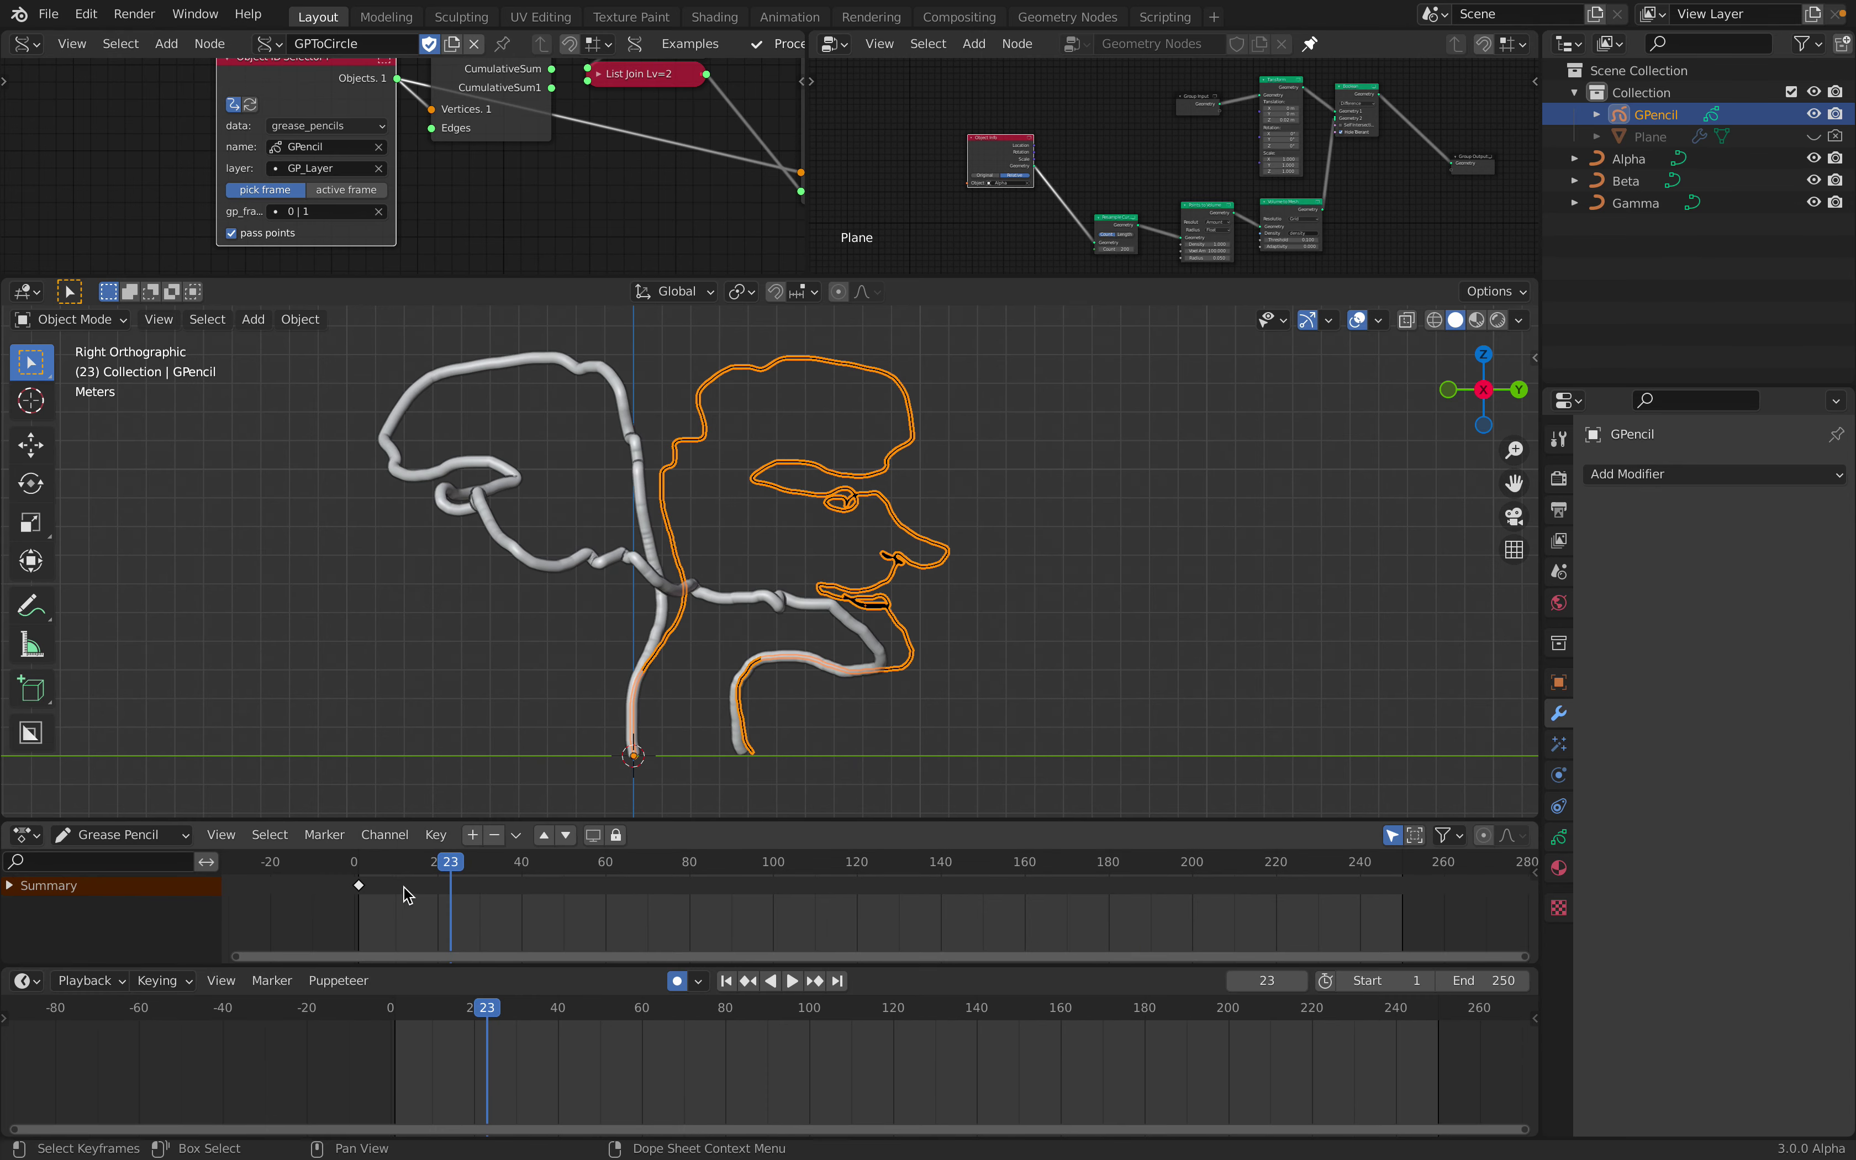
key(shift+ctrl+space)
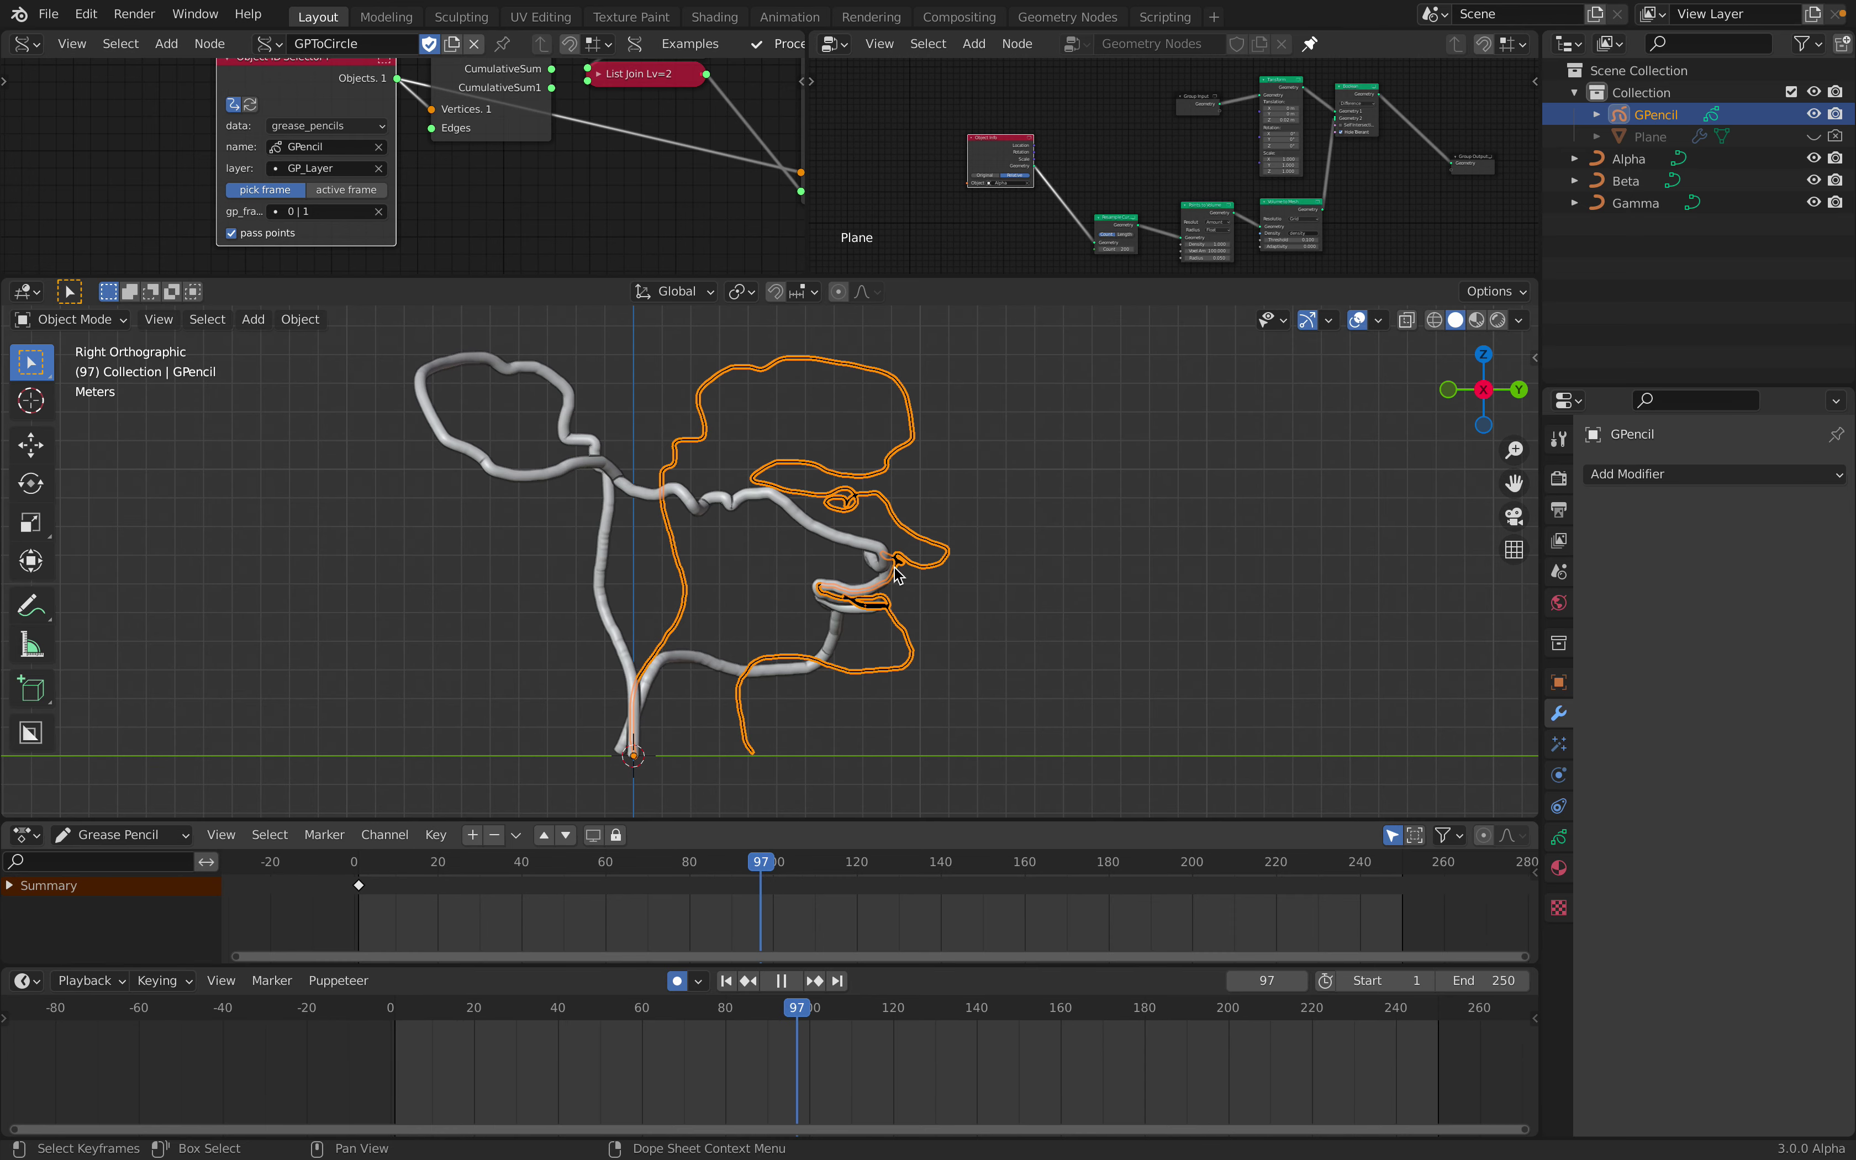
middle_drag(898, 574, 842, 634)
key(space)
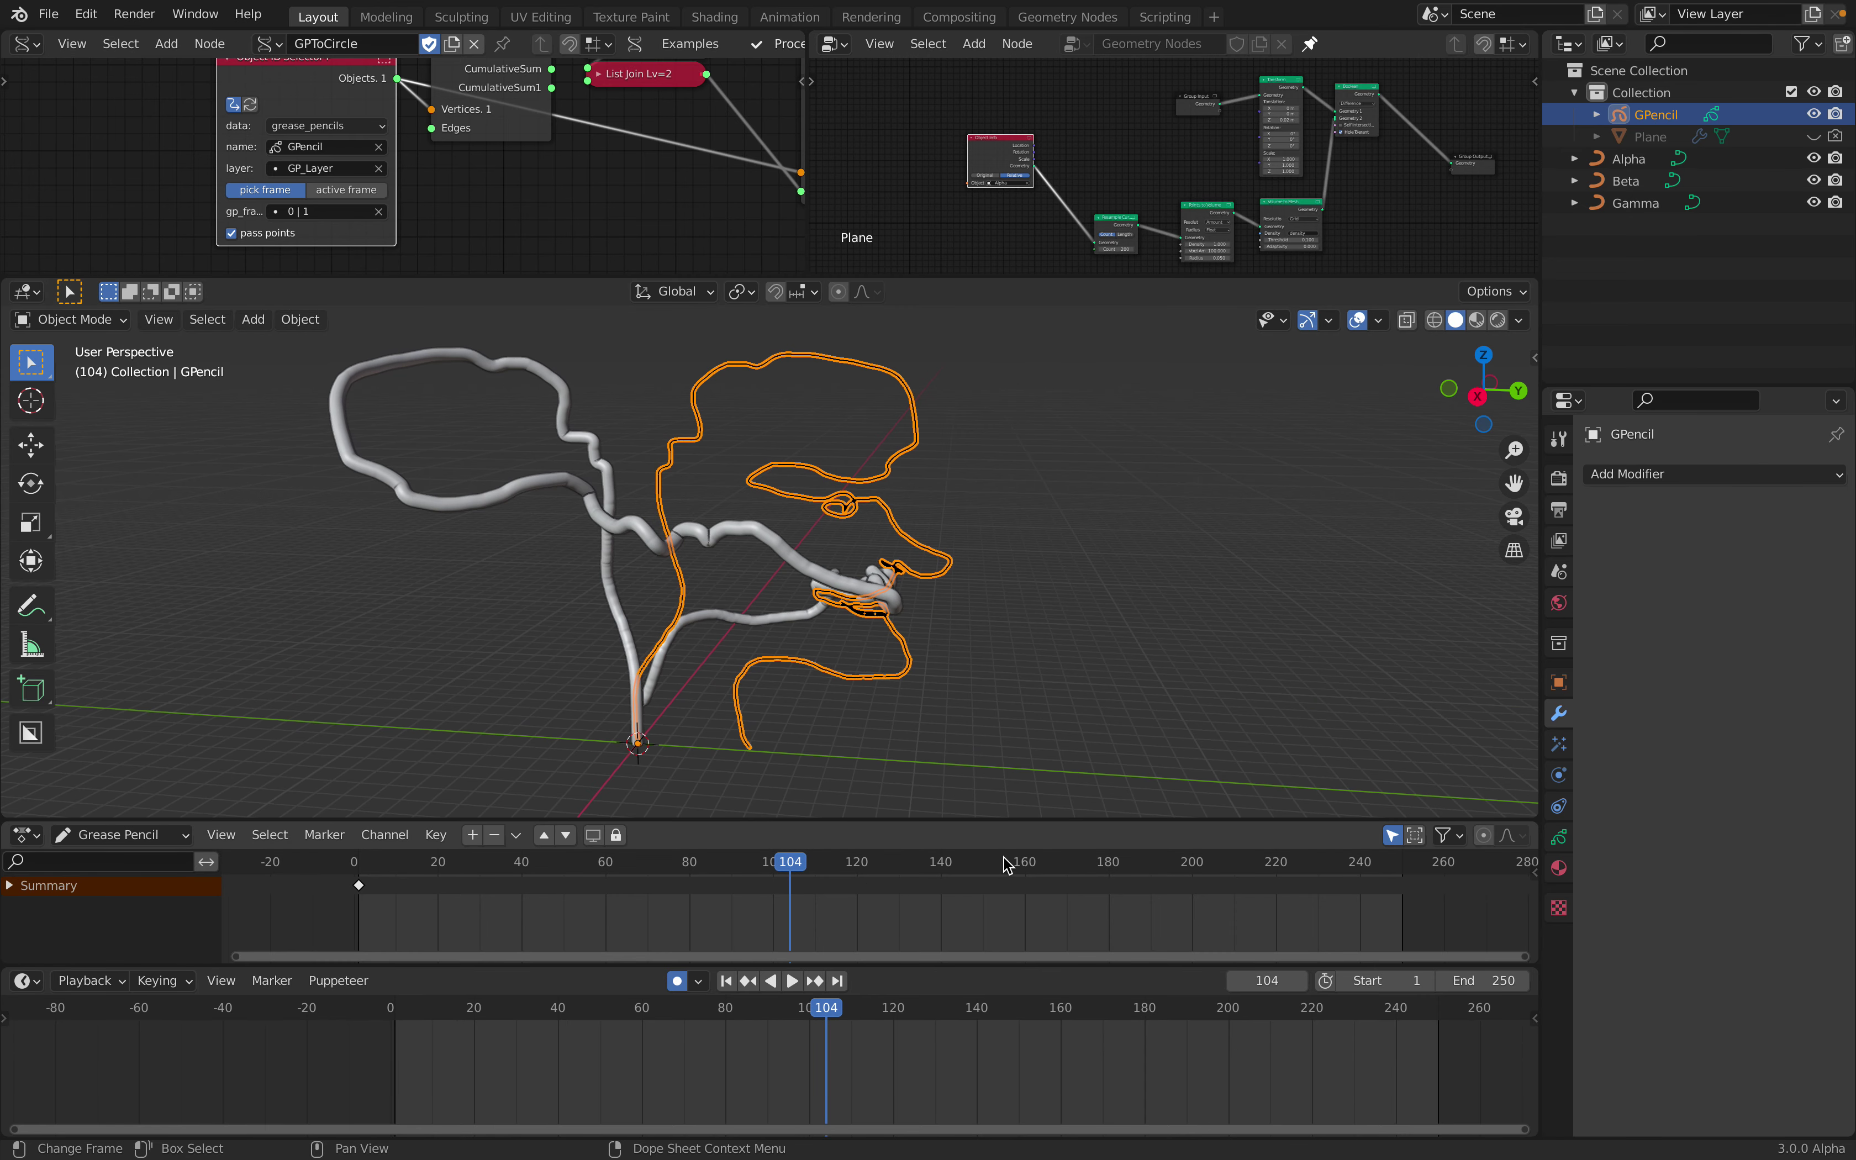
key(space)
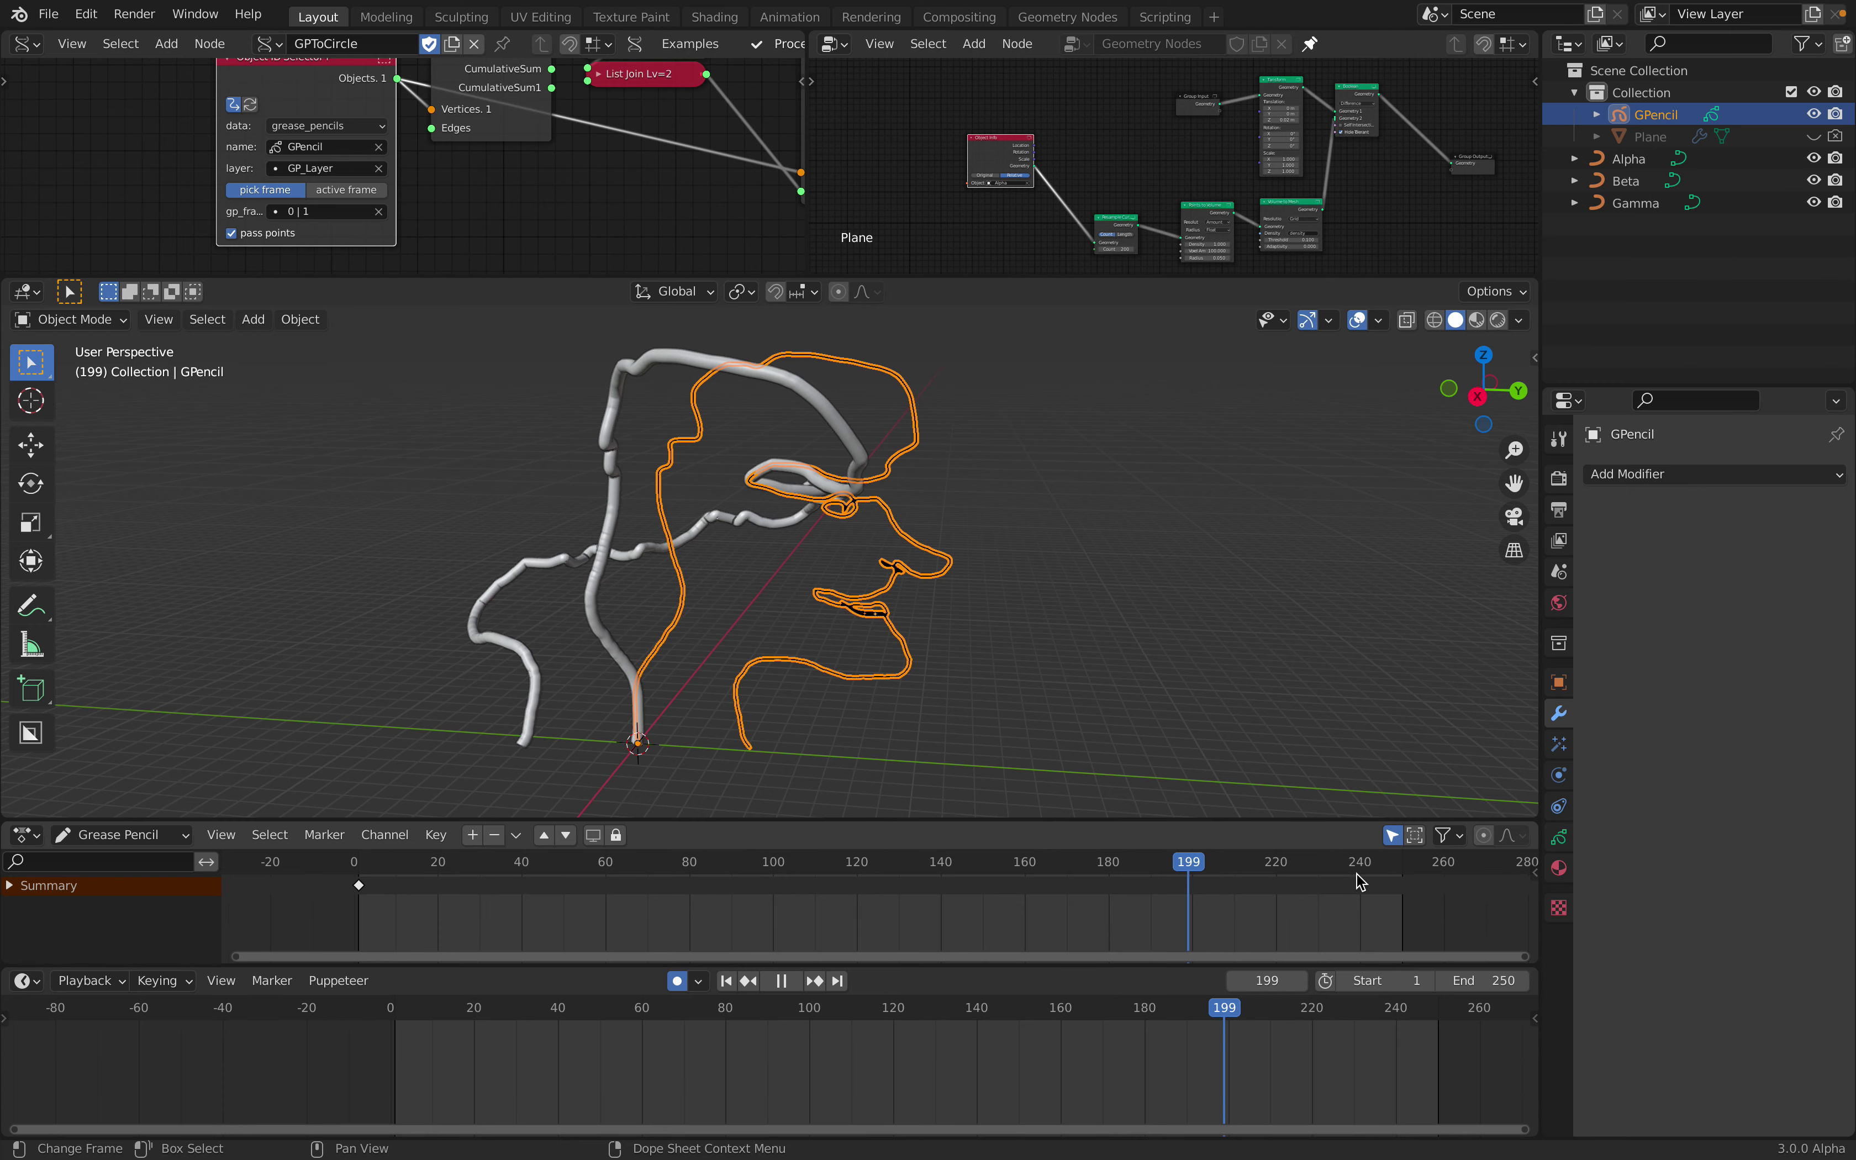
click(1364, 875)
key(Escape)
Enlarge the Sverchok node editor in height and width to show more of the GPToCircle node tree
middle_drag(734, 663, 764, 472)
drag(892, 278, 892, 570)
scroll(405, 221, down, 1)
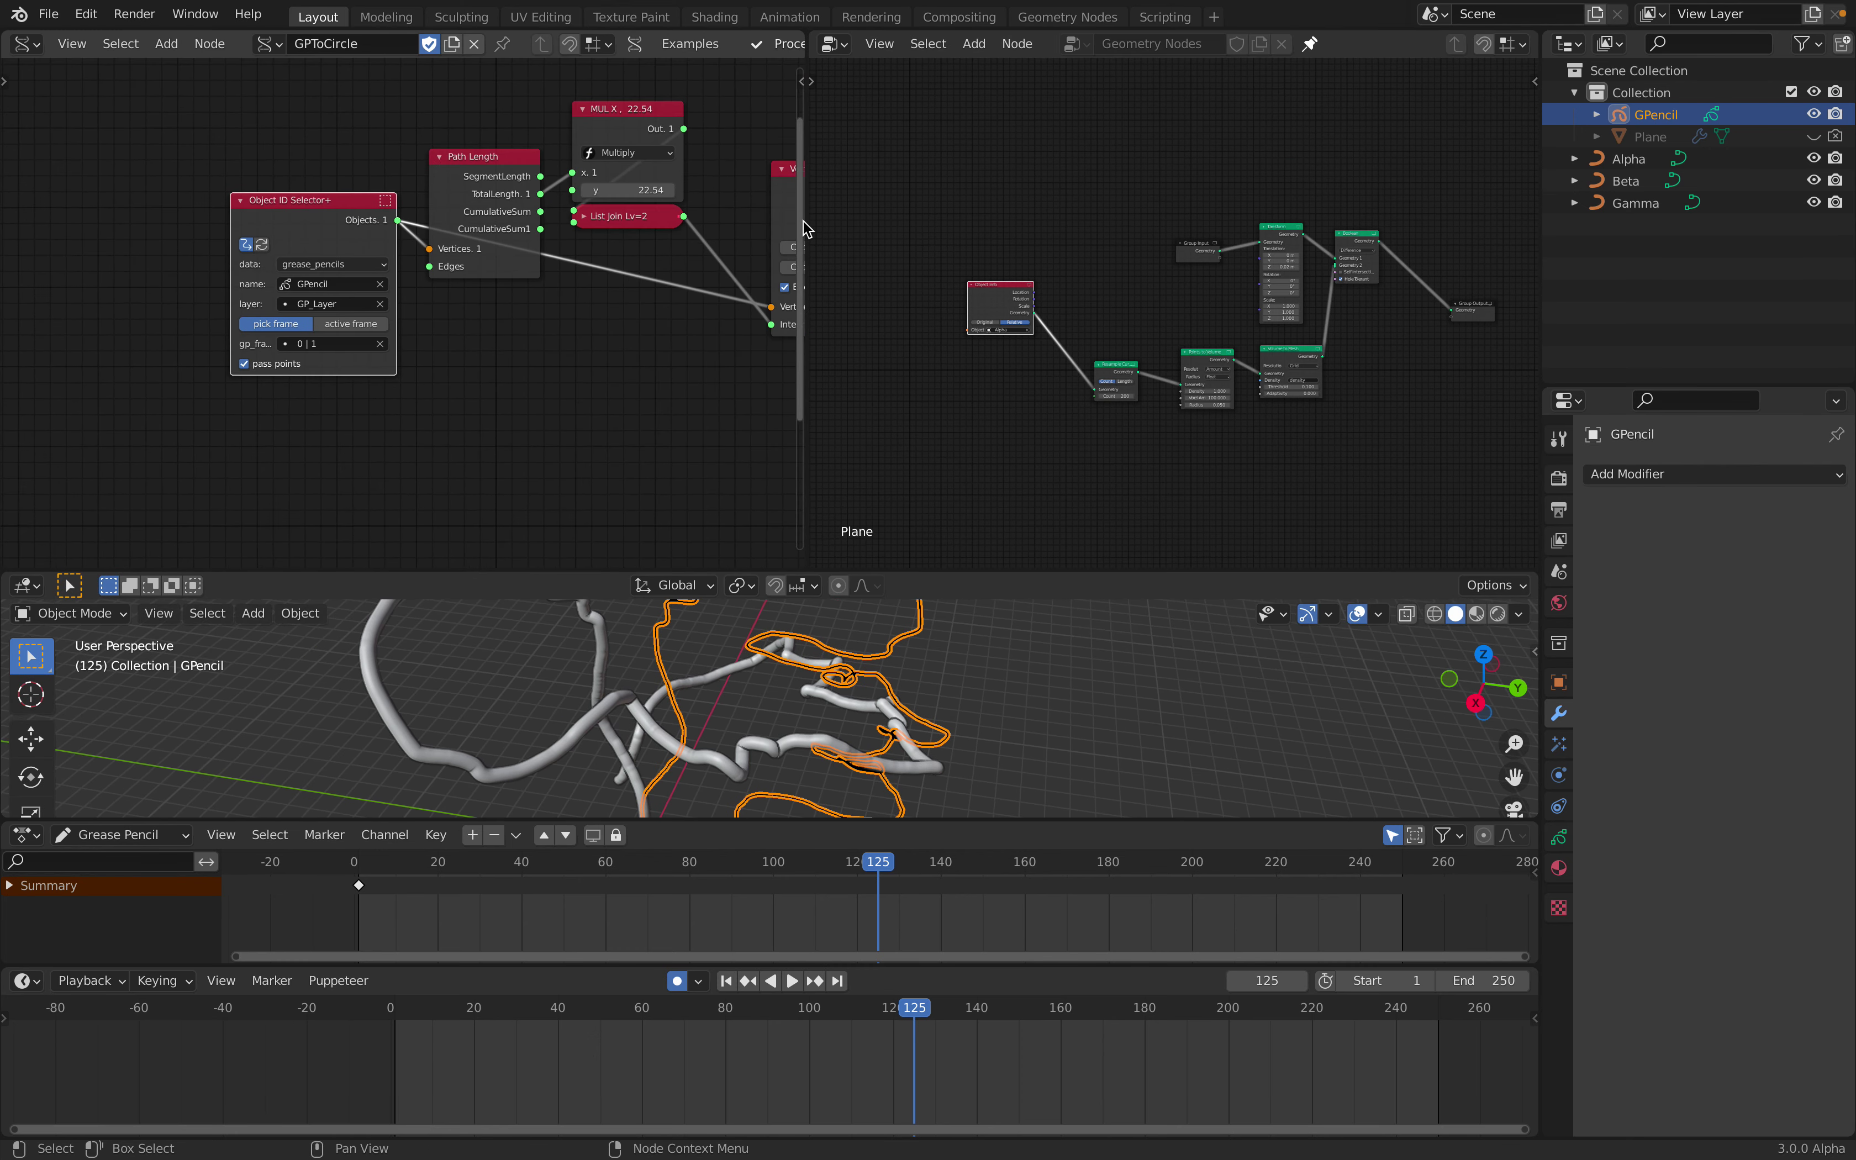
drag(808, 221, 1218, 221)
middle_drag(827, 212, 590, 235)
Spread out the Object ID Selector+, Path Length, Multiply, Vector Interpolation, UV Connection and List Length nodes for readability
drag(262, 227, 217, 221)
drag(417, 195, 403, 148)
middle_drag(510, 152, 337, 209)
drag(419, 201, 403, 167)
drag(612, 265, 557, 251)
drag(777, 331, 706, 323)
drag(823, 220, 806, 237)
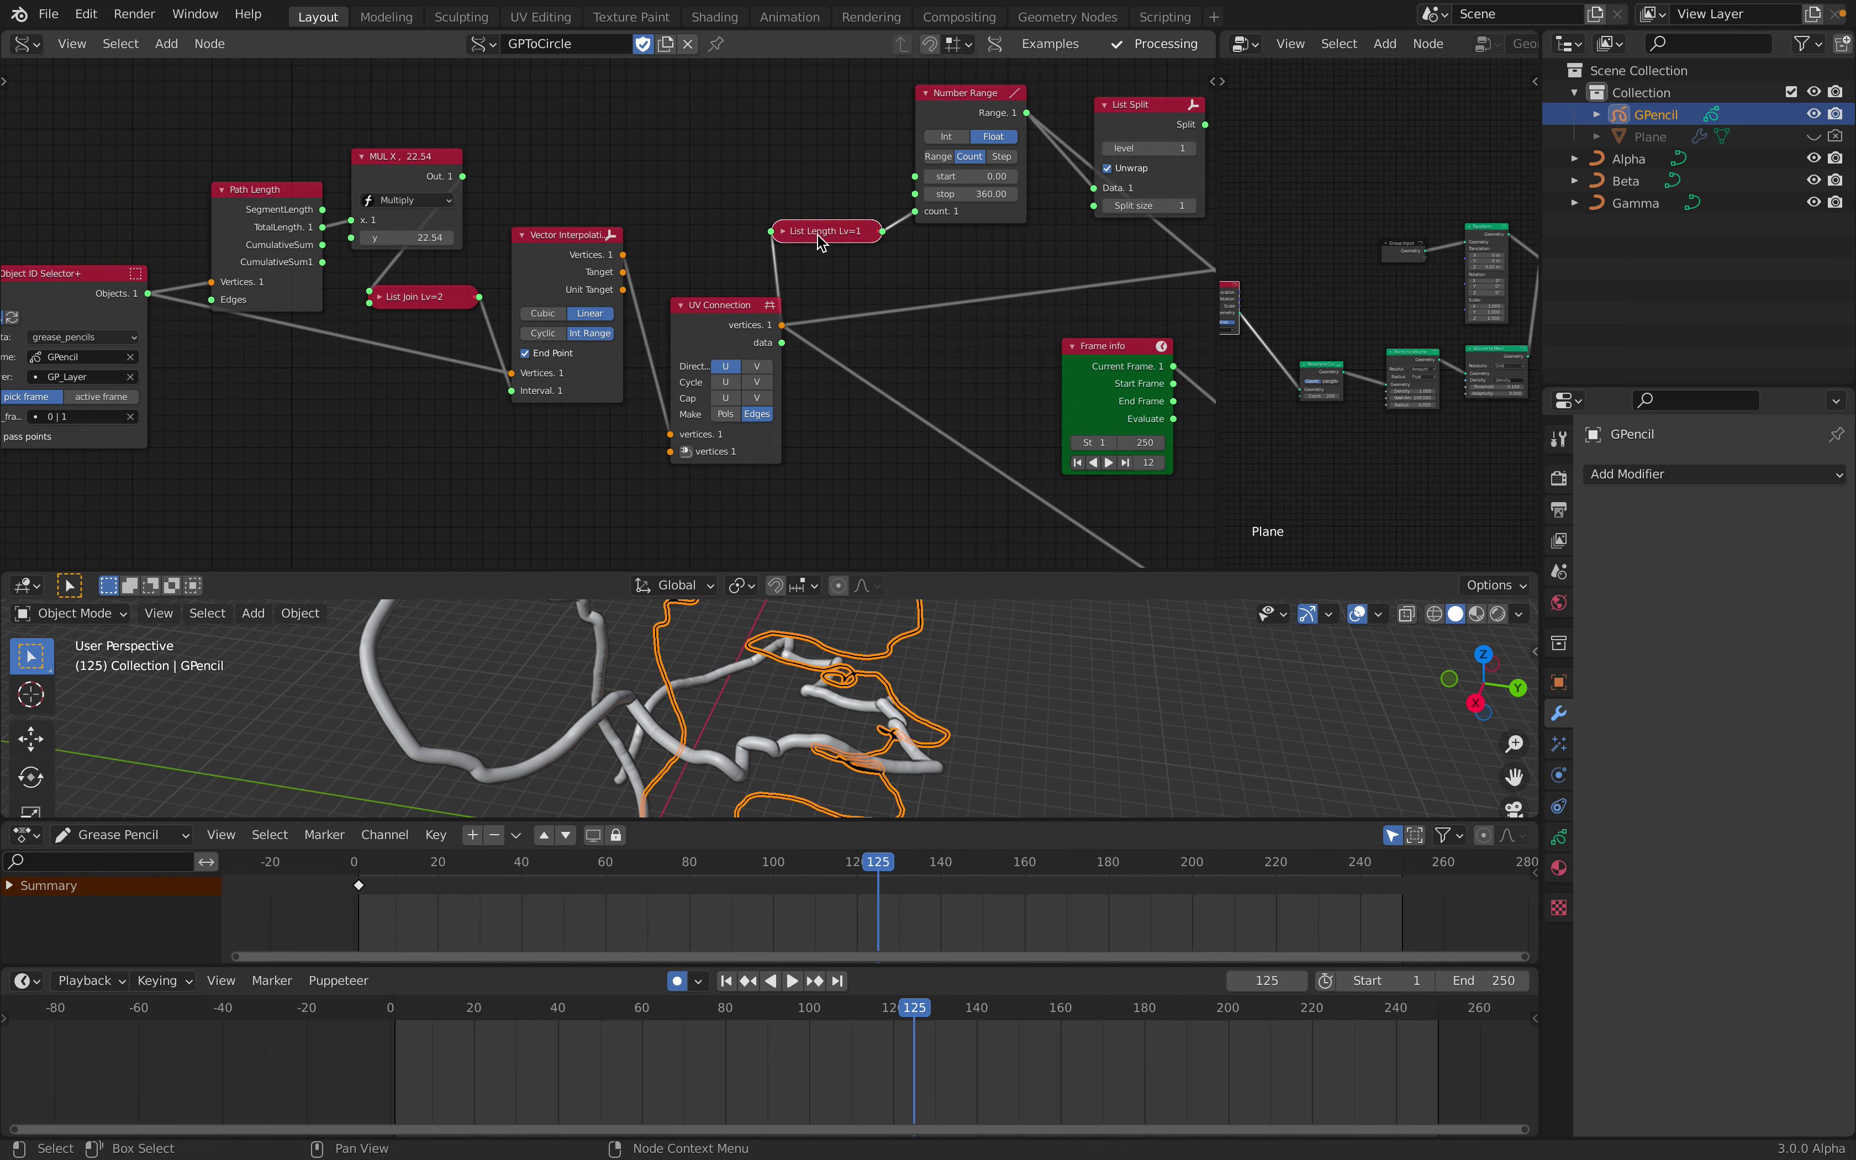
Reposition the Frame info, List Split, Rotate and Number Range nodes so their links are easy to follow
middle_drag(942, 288, 639, 283)
middle_drag(778, 338, 638, 315)
drag(654, 324, 620, 323)
middle_drag(620, 323, 562, 393)
drag(647, 158, 656, 100)
click(803, 235)
middle_drag(934, 314, 882, 255)
drag(782, 182, 793, 164)
middle_drag(460, 132, 482, 171)
drag(457, 135, 462, 146)
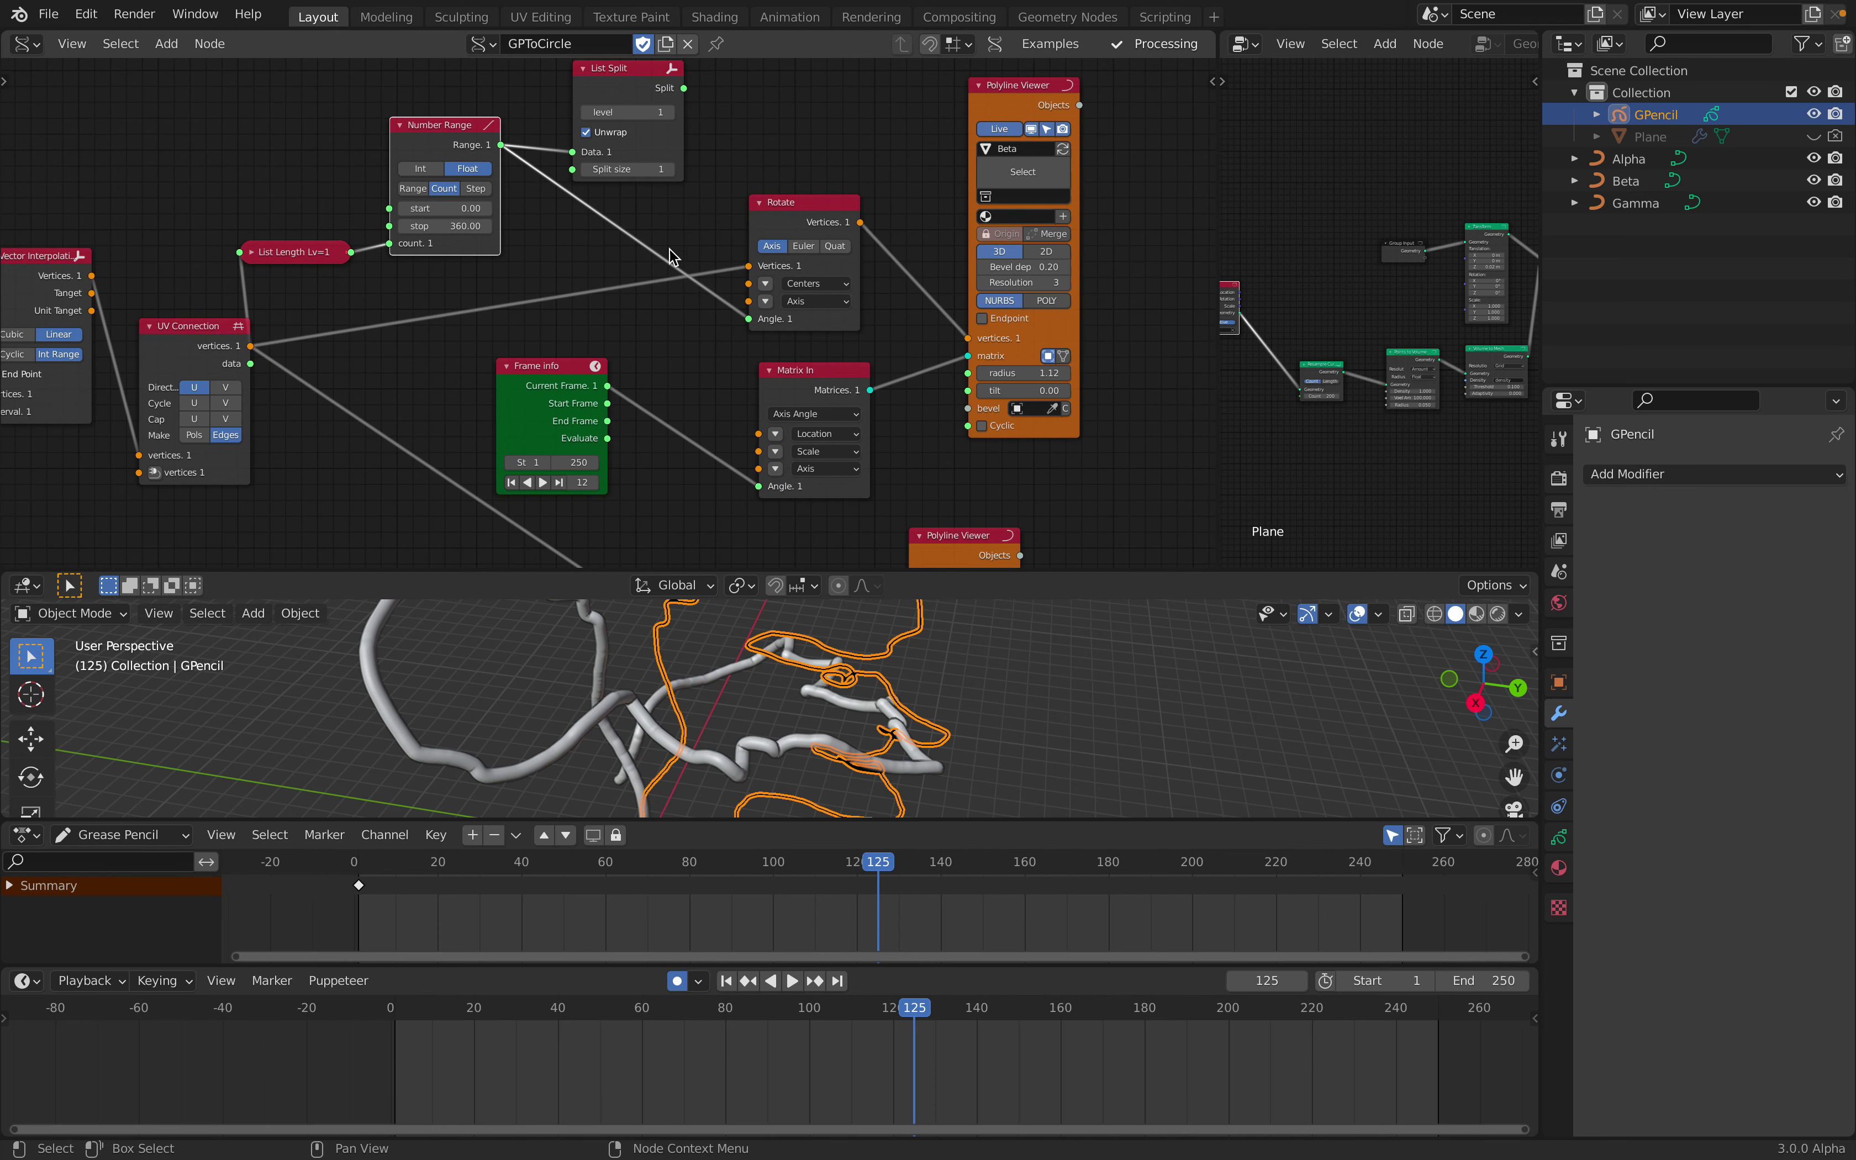
middle_drag(712, 212, 721, 197)
Give the 3D viewport more height and view the curve from above, keeping the Number Range node in sight
scroll(599, 221, up, 2)
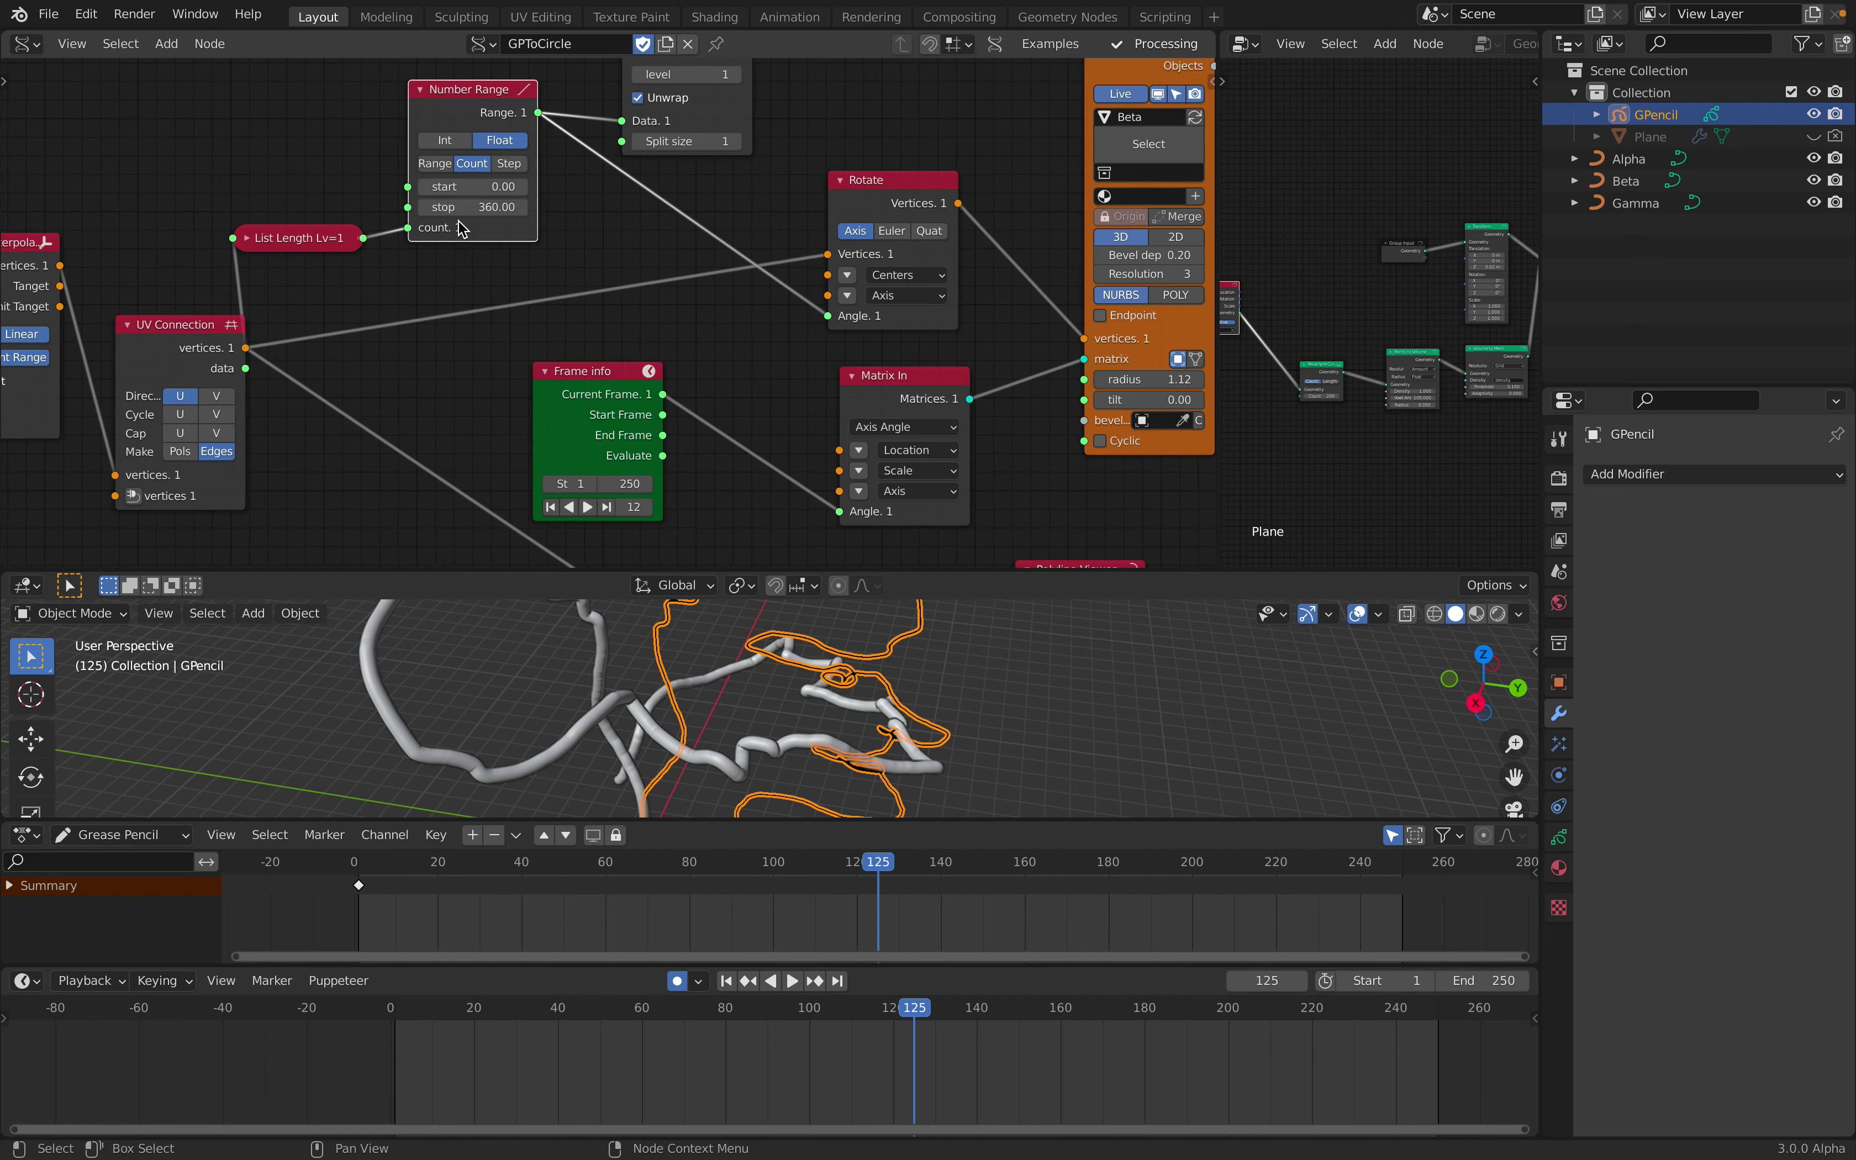
middle_drag(469, 229, 521, 270)
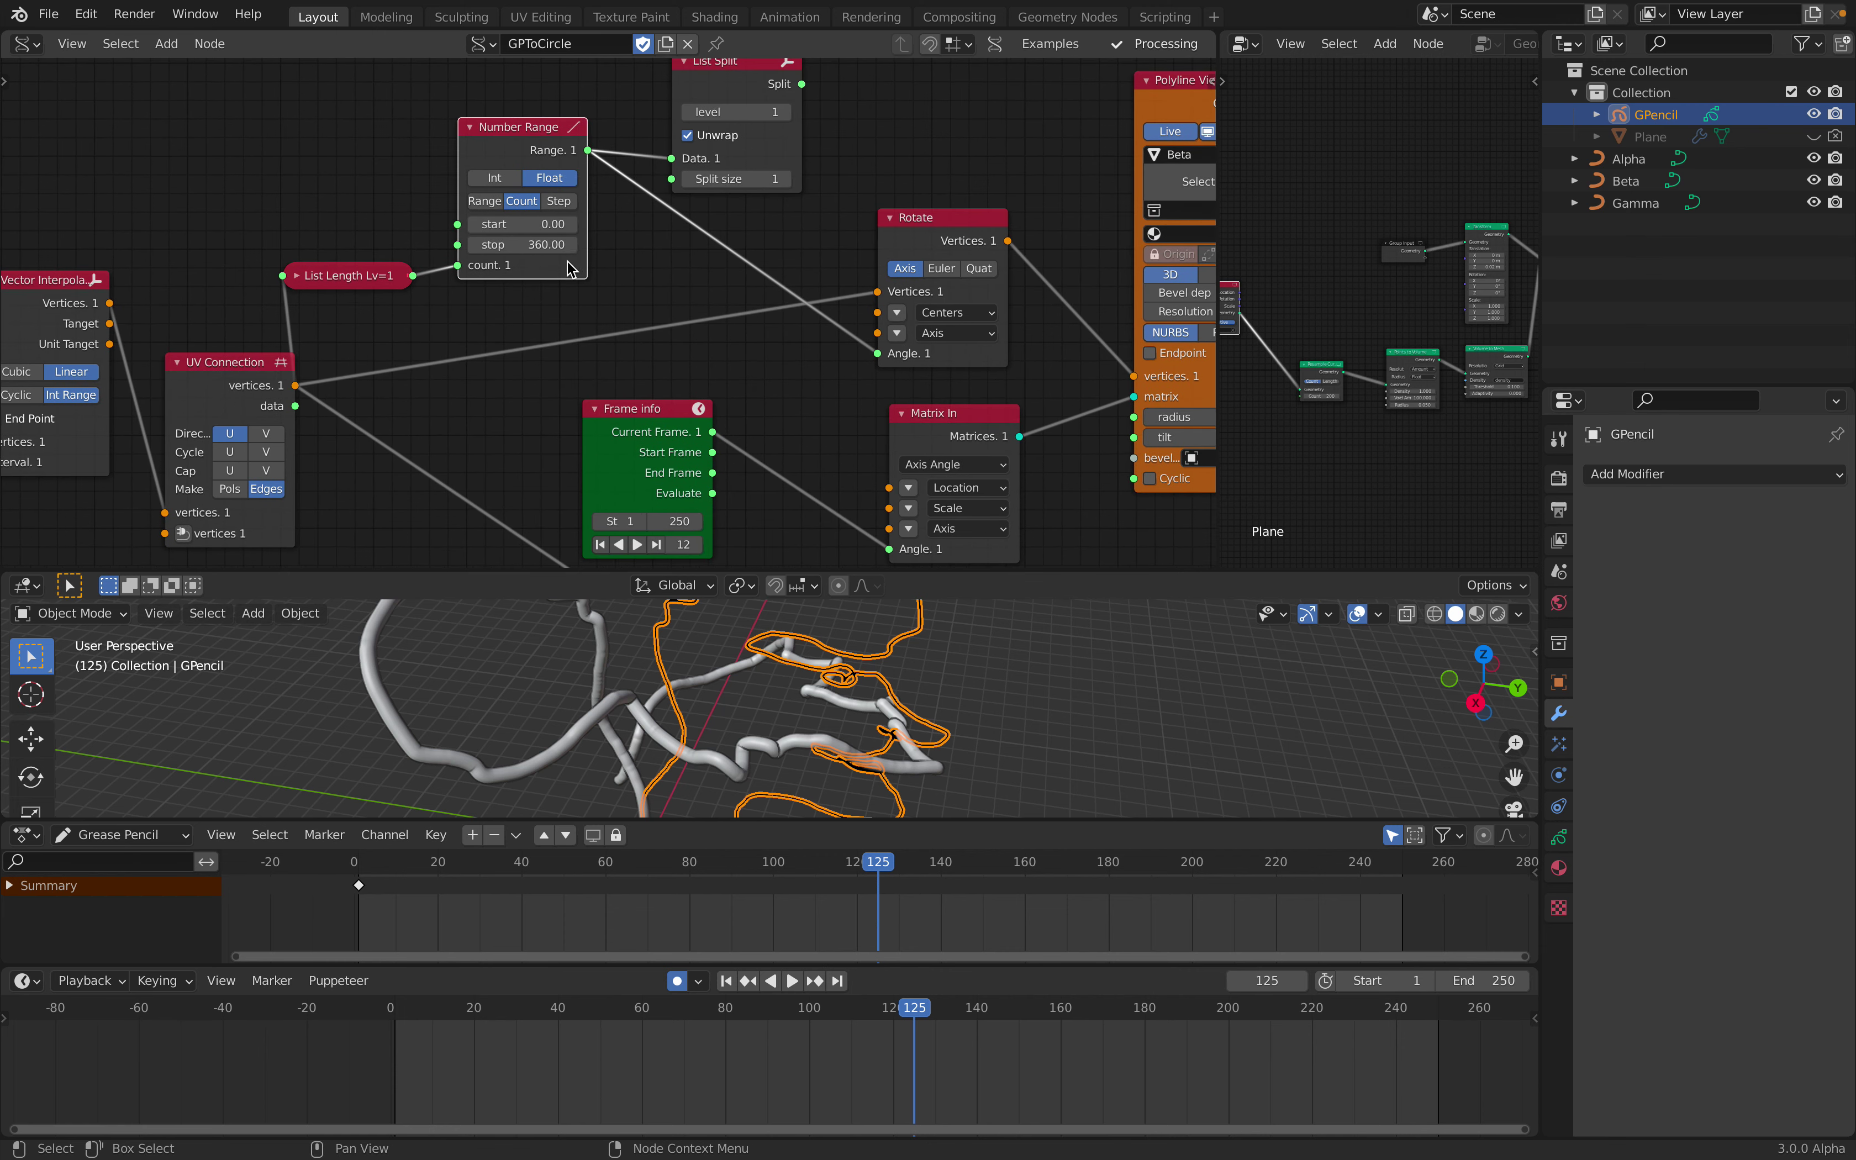
drag(711, 568, 711, 415)
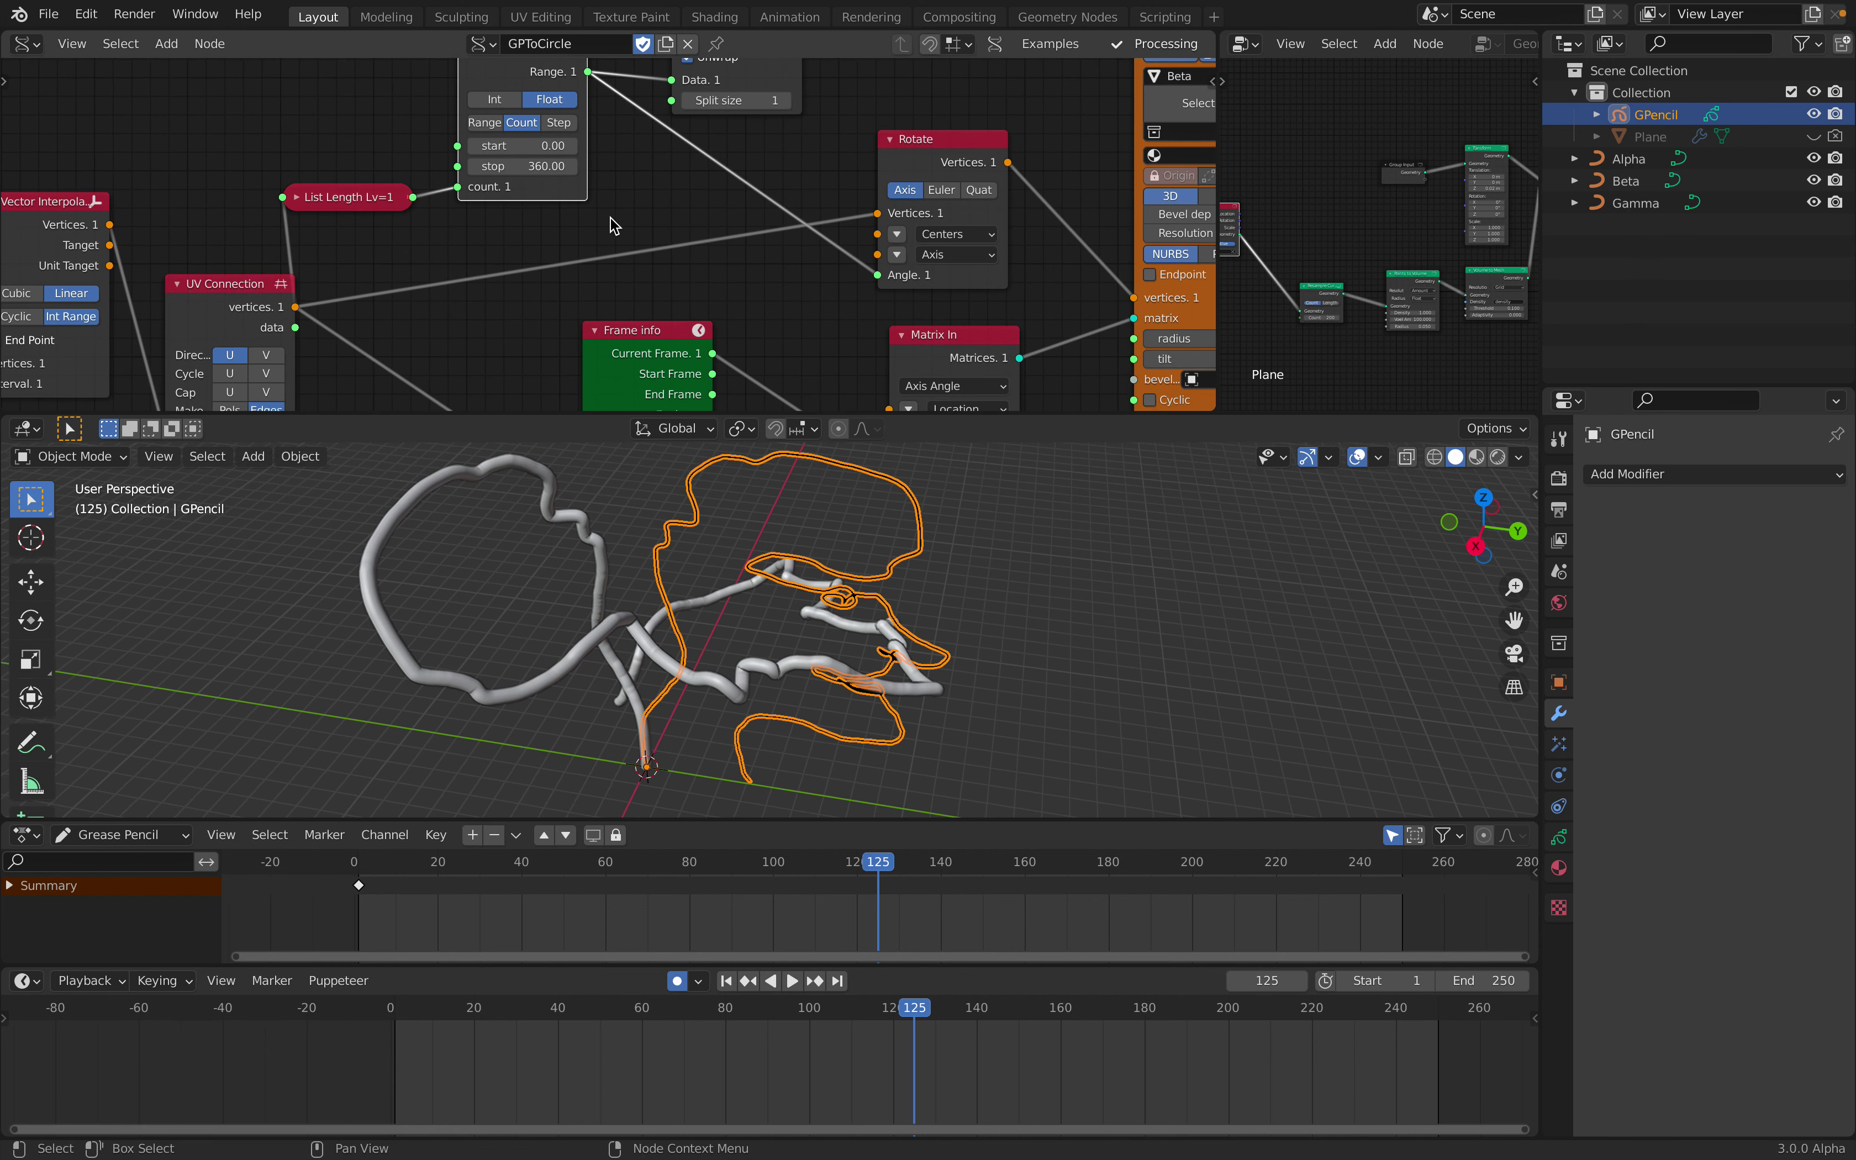
scroll(542, 186, down, 1)
middle_drag(798, 584, 818, 719)
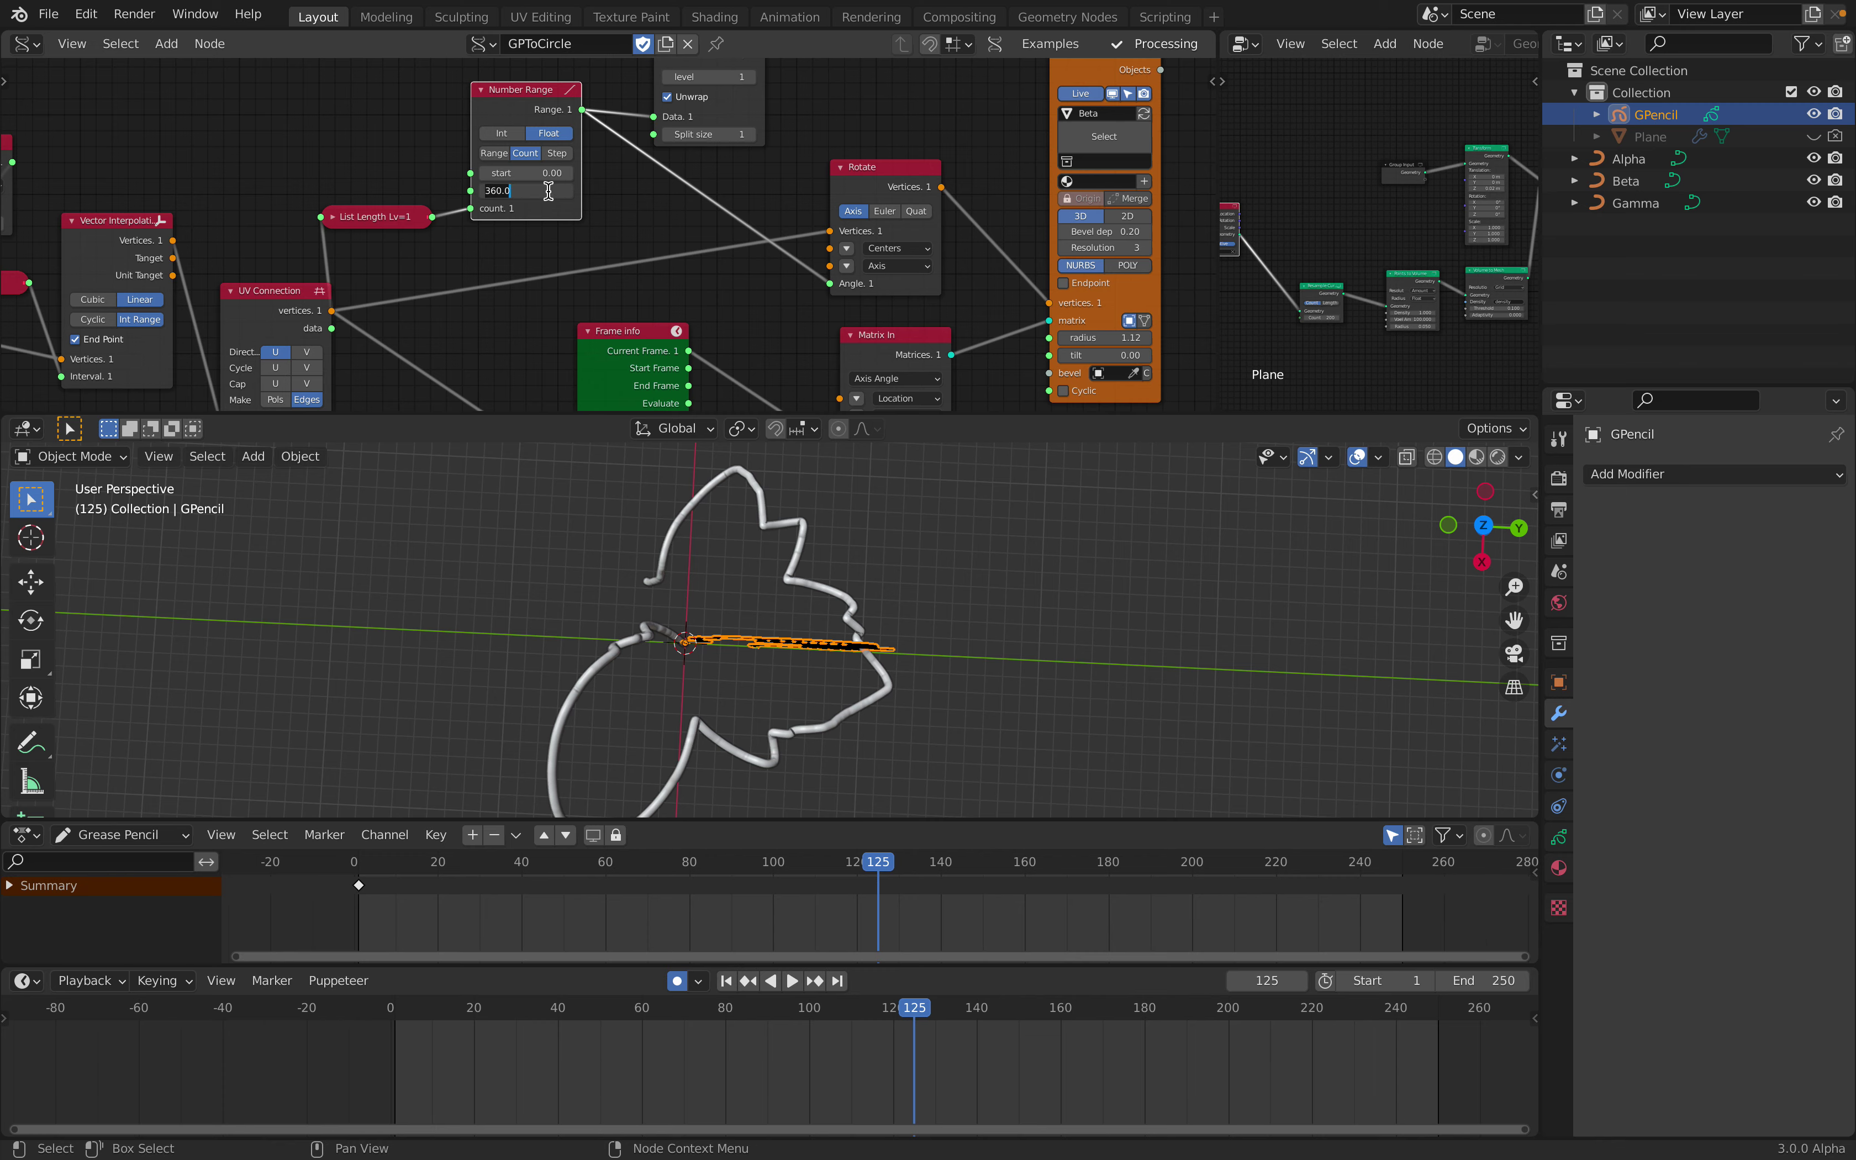
Set the Number Range node's stop to 0 so the curve lies flat
key(Return)
middle_drag(783, 617, 752, 483)
middle_drag(703, 581, 725, 663)
text(0)
key(Return)
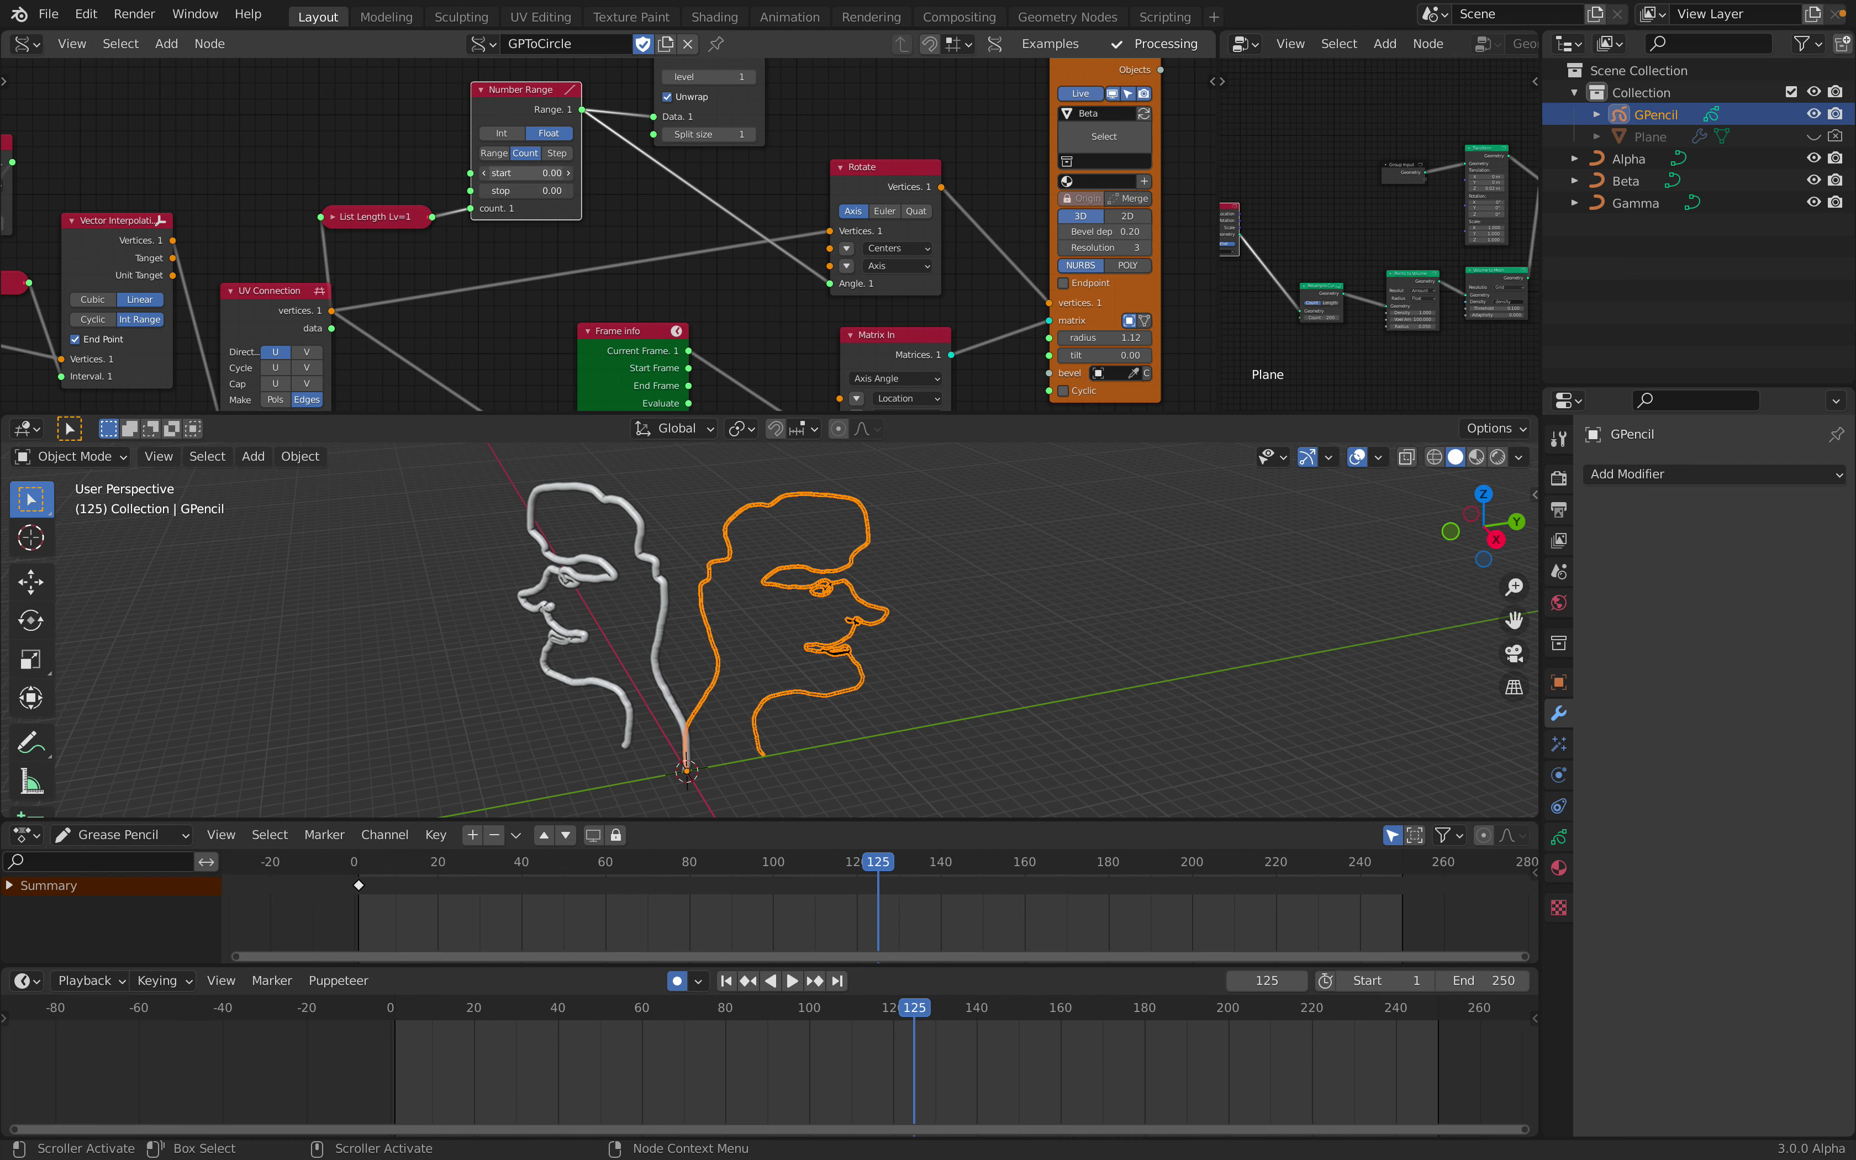
Set the Number Range node's start to -121.62 and its stop to 230.34
drag(527, 182, 389, 182)
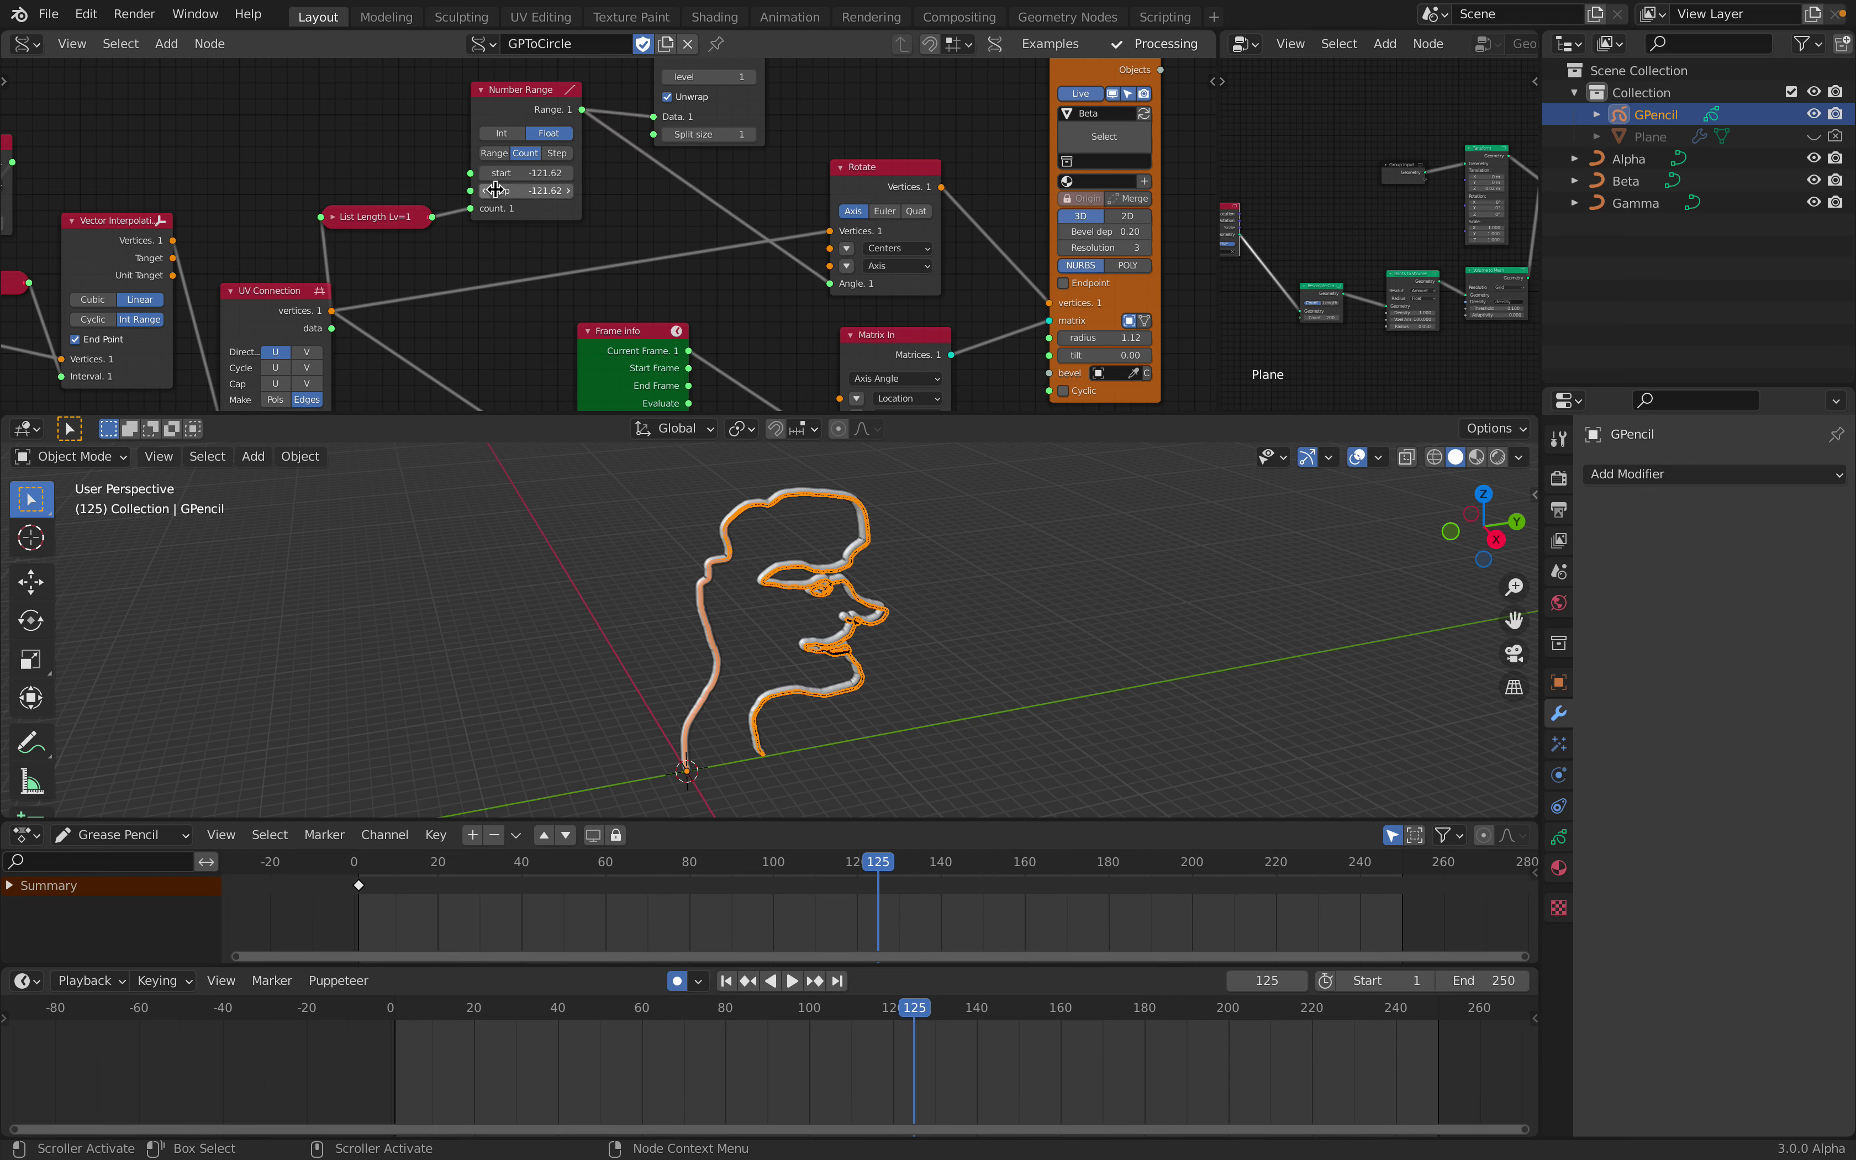
drag(556, 190, 956, 190)
middle_drag(1066, 740, 1002, 683)
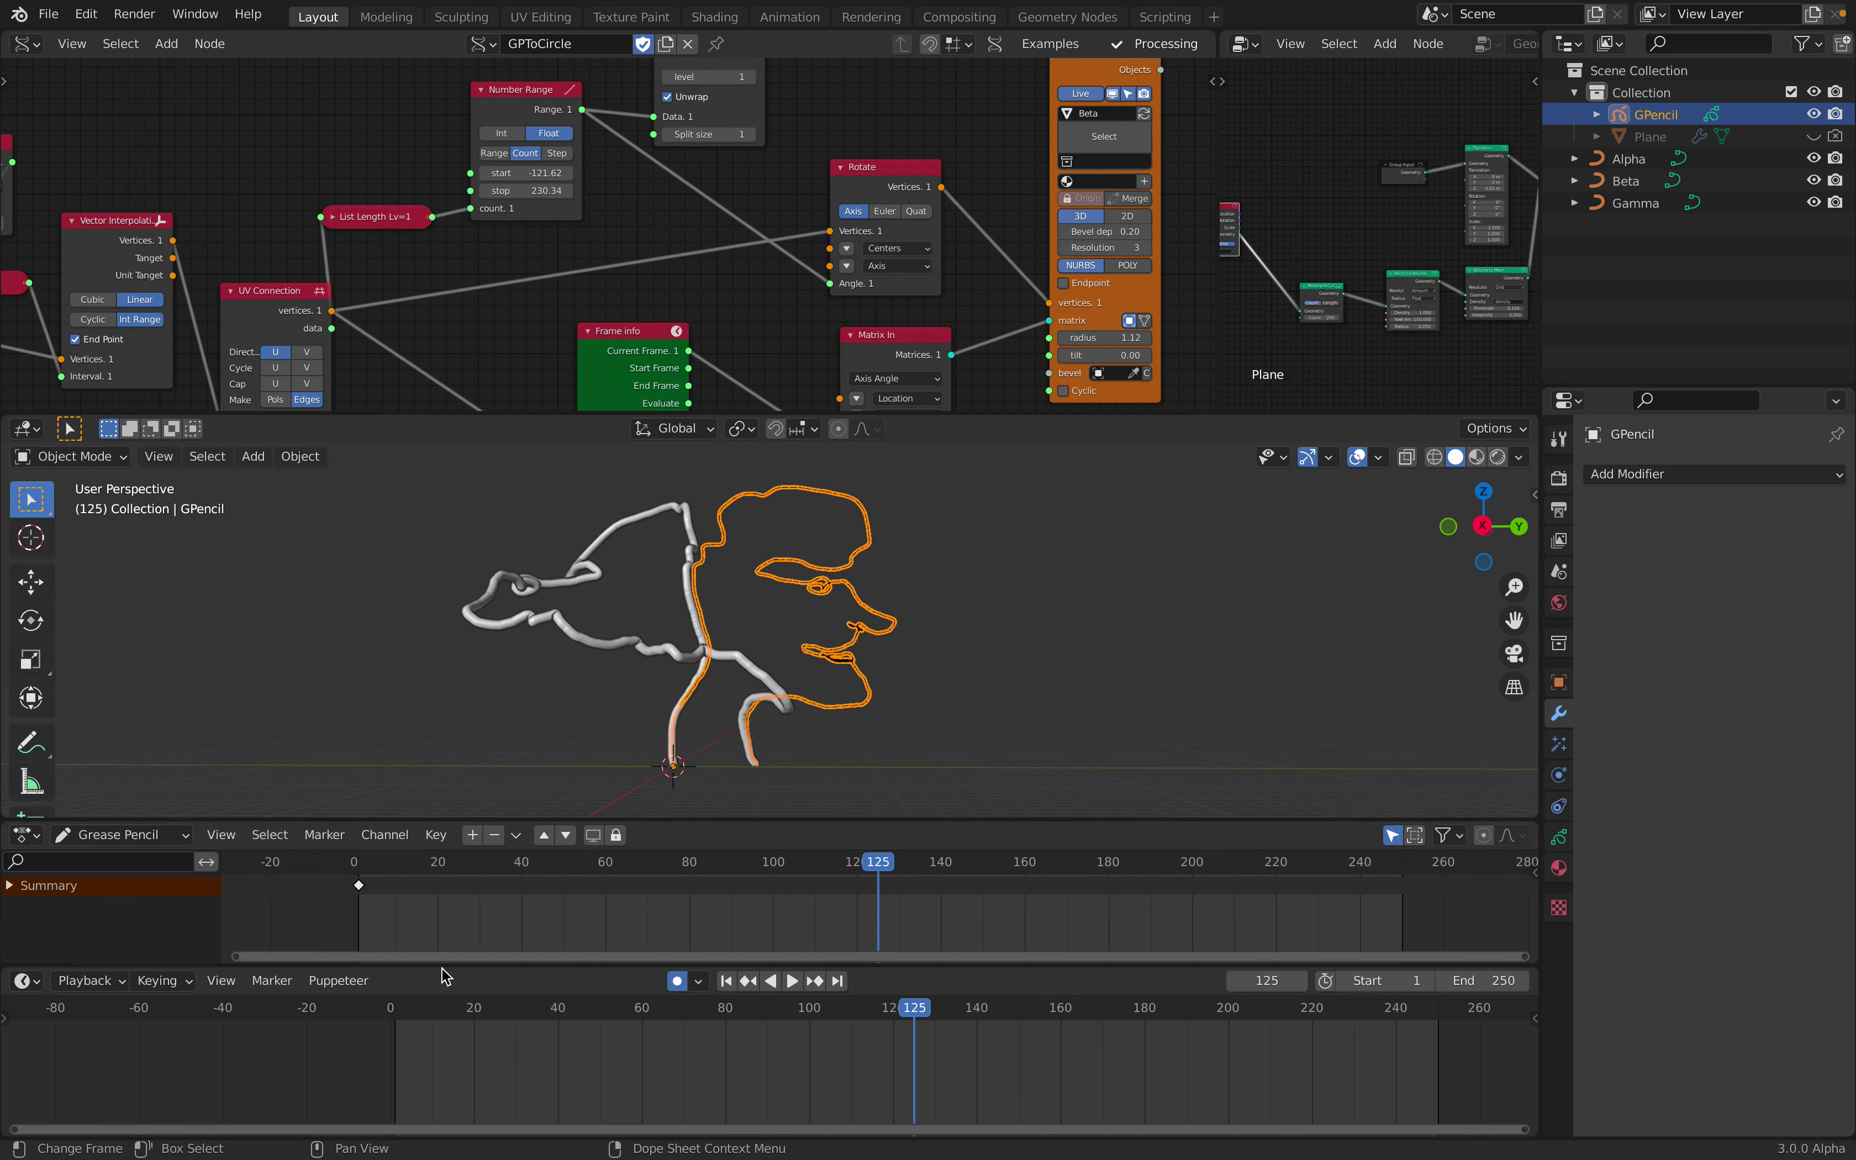
Replay the animation from the start to examine the curve with the new angle range, stopping at frame 225
key(shift+Left)
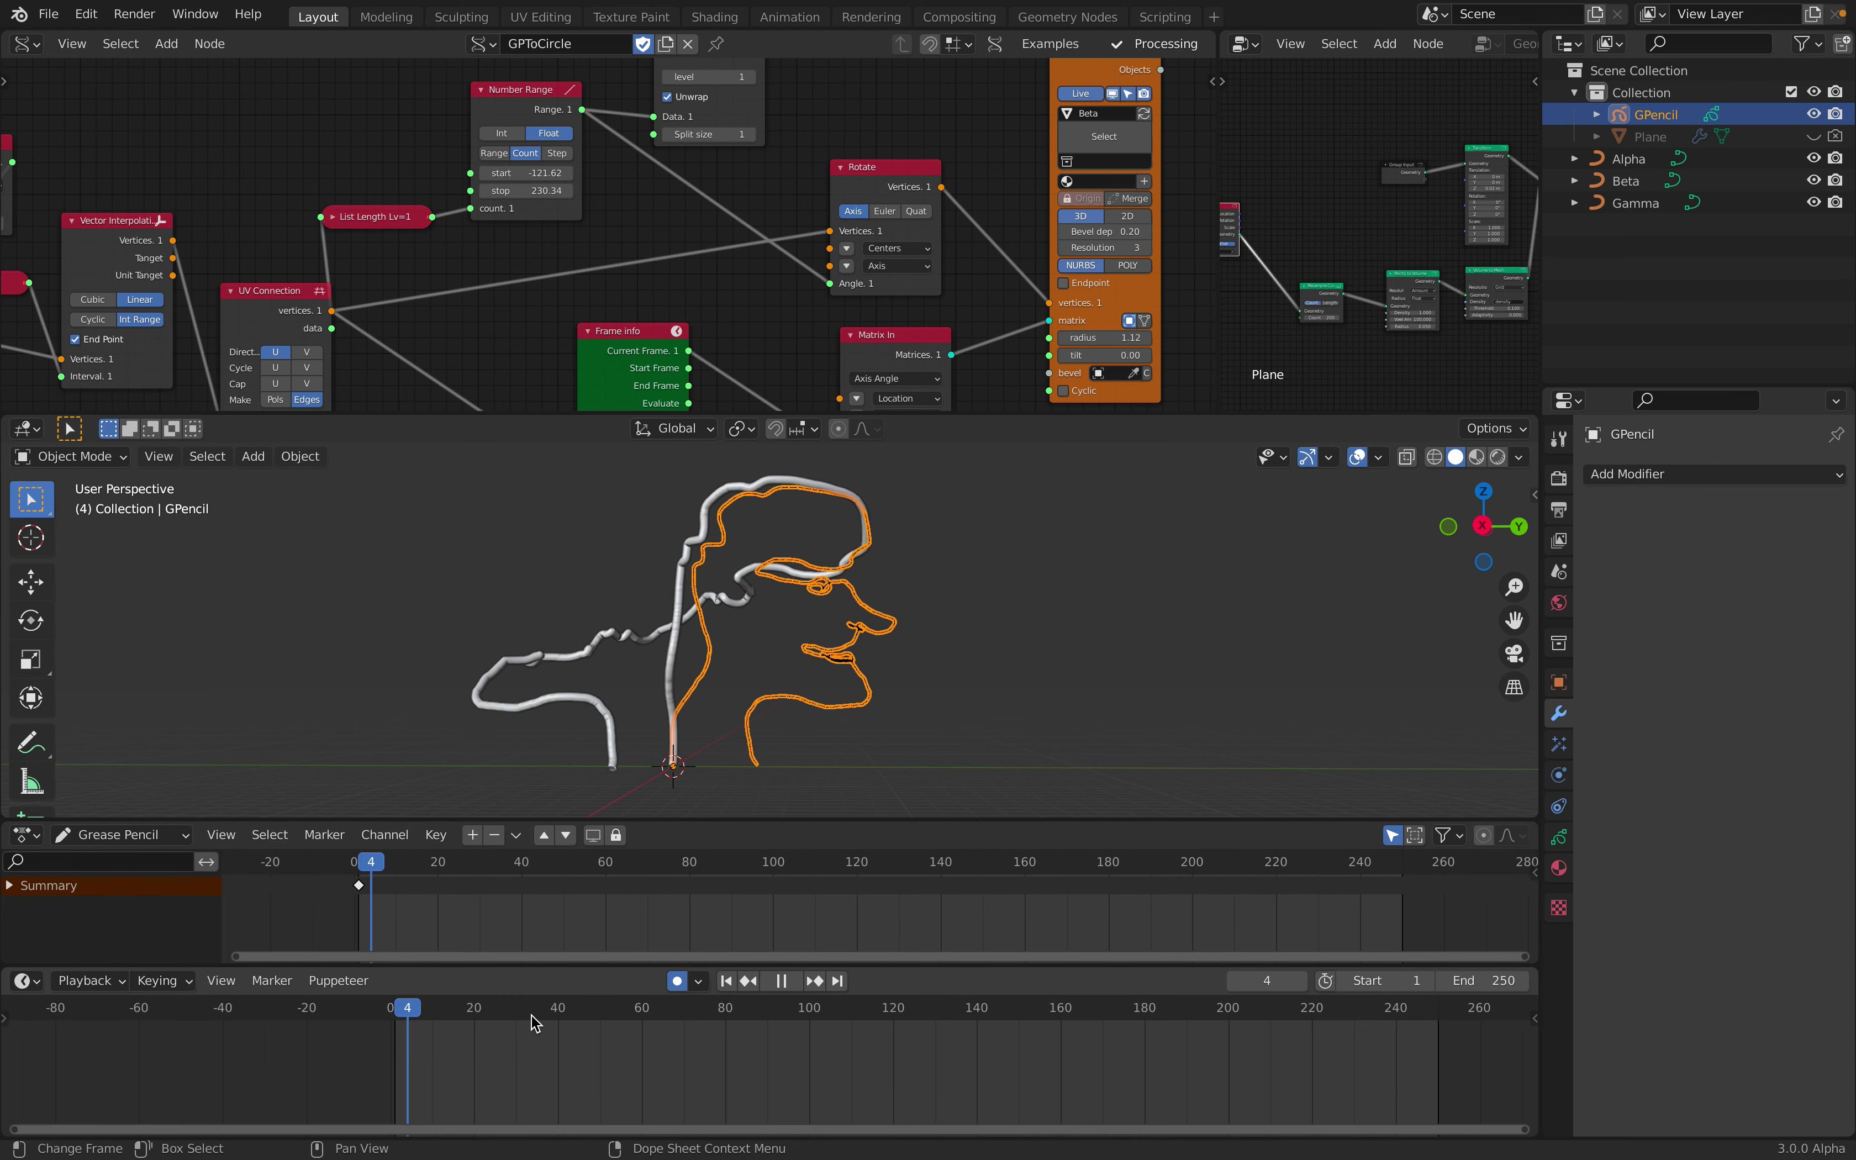
click(531, 1015)
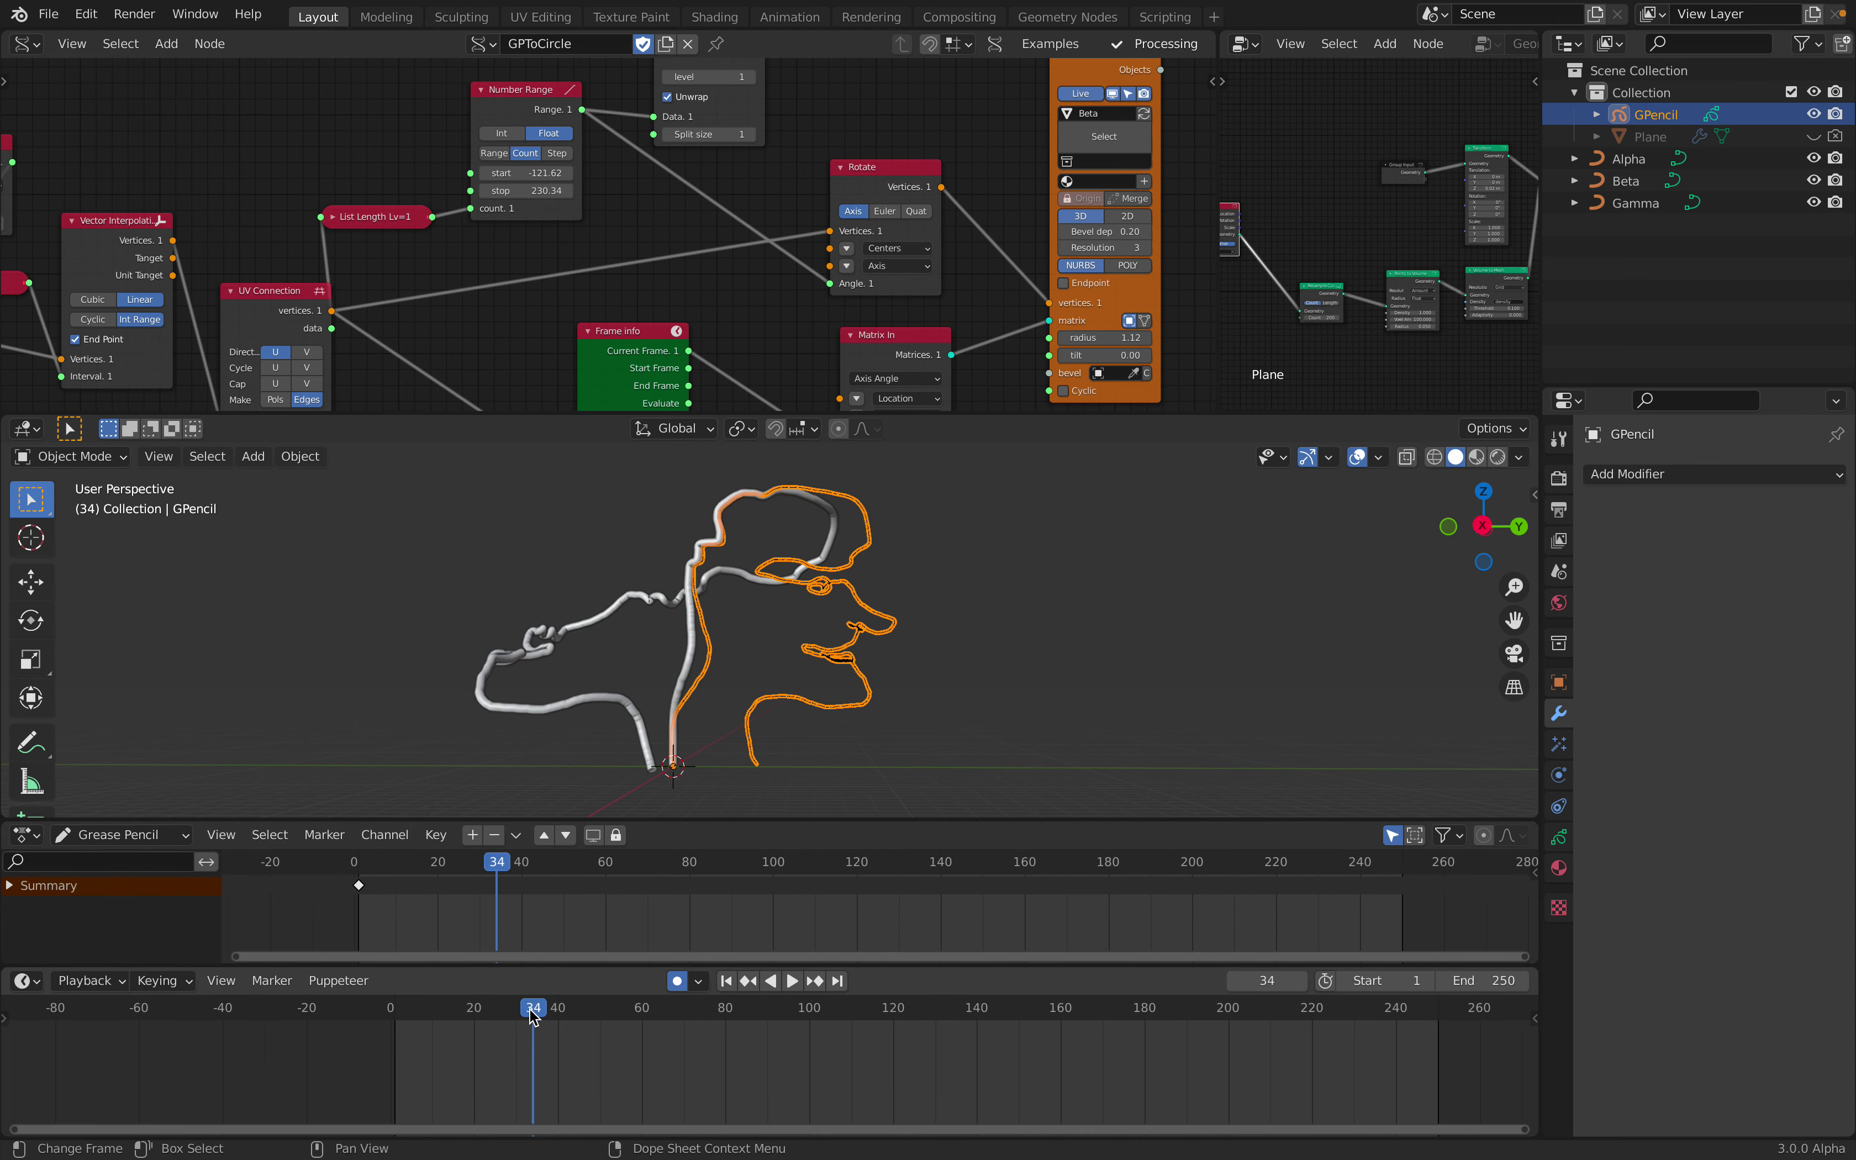
key(shift+Left)
key(space)
key(space)
mouse_move(857, 653)
middle_down()
mouse_move(872, 684)
mouse_move(855, 692)
middle_up()
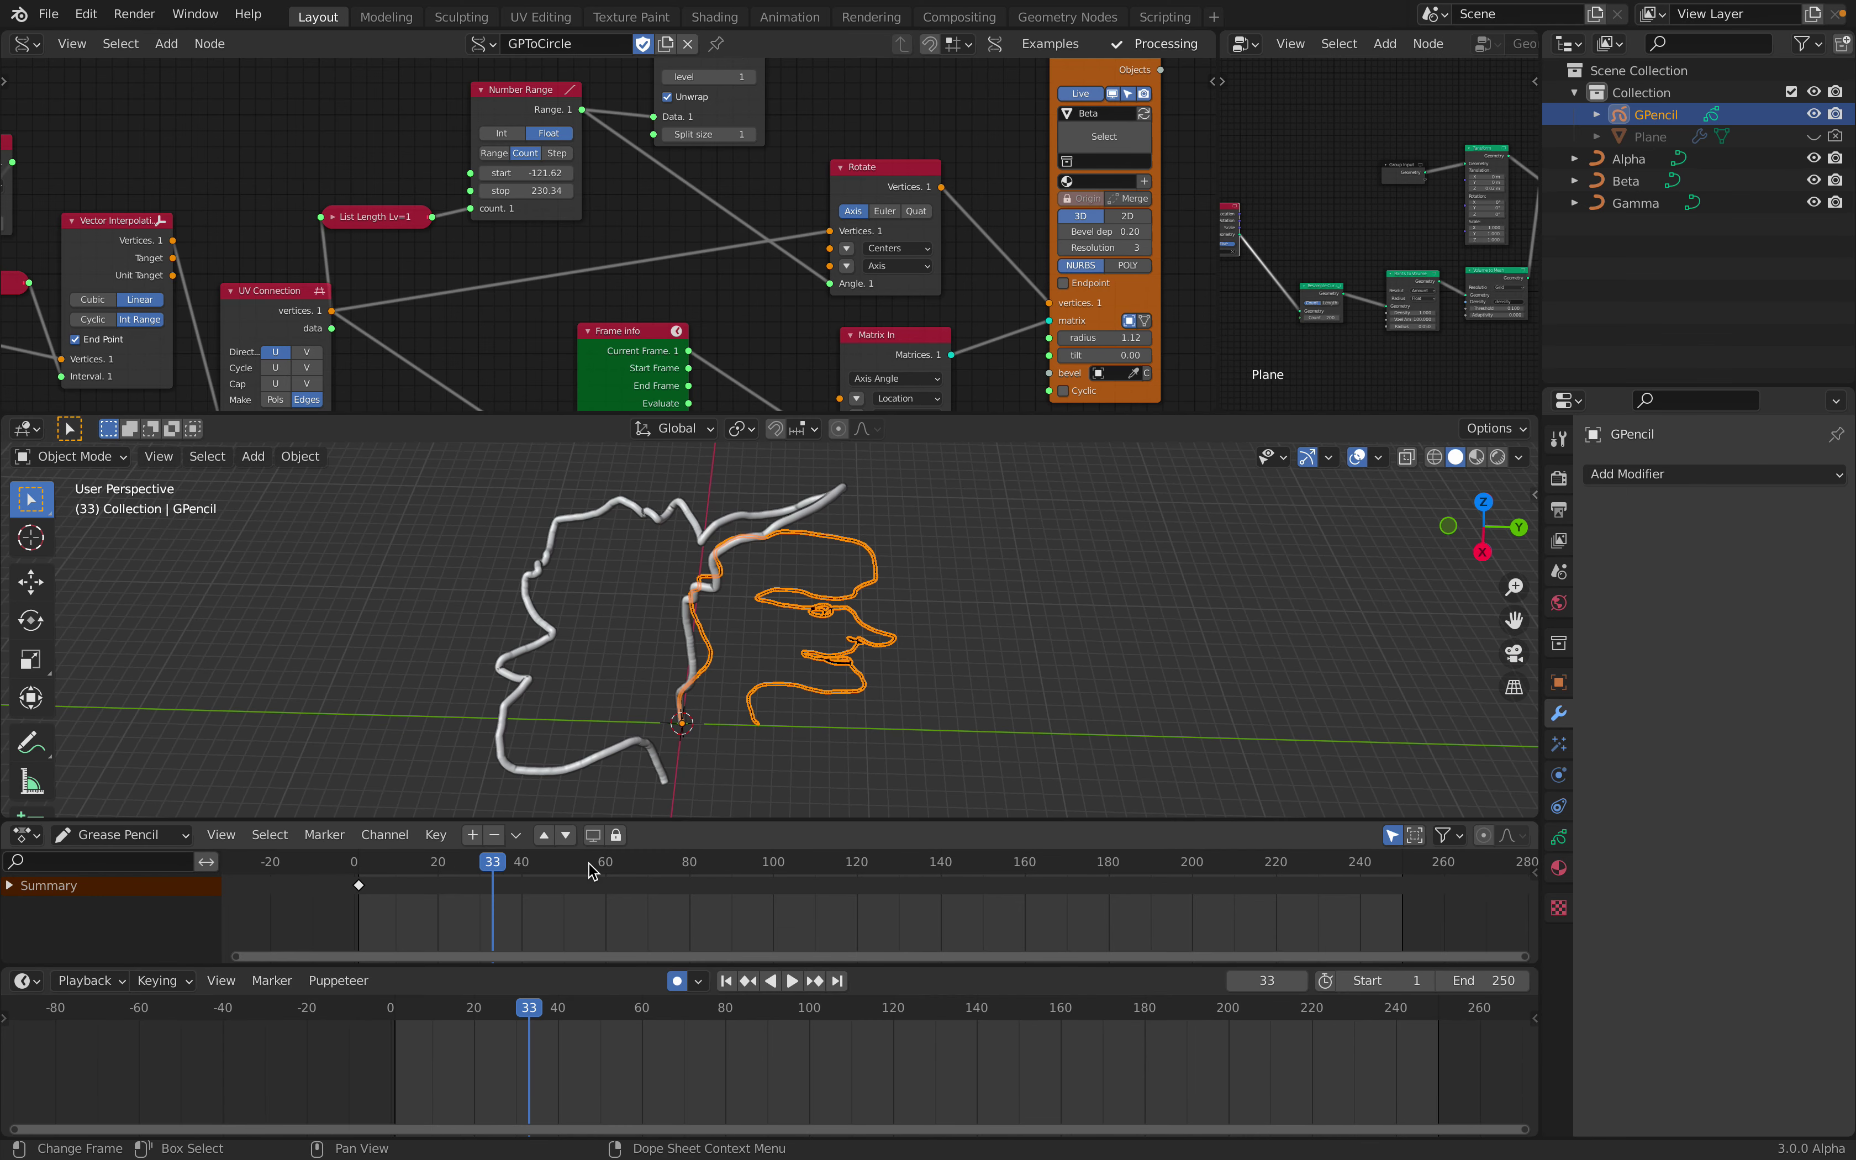
key(space)
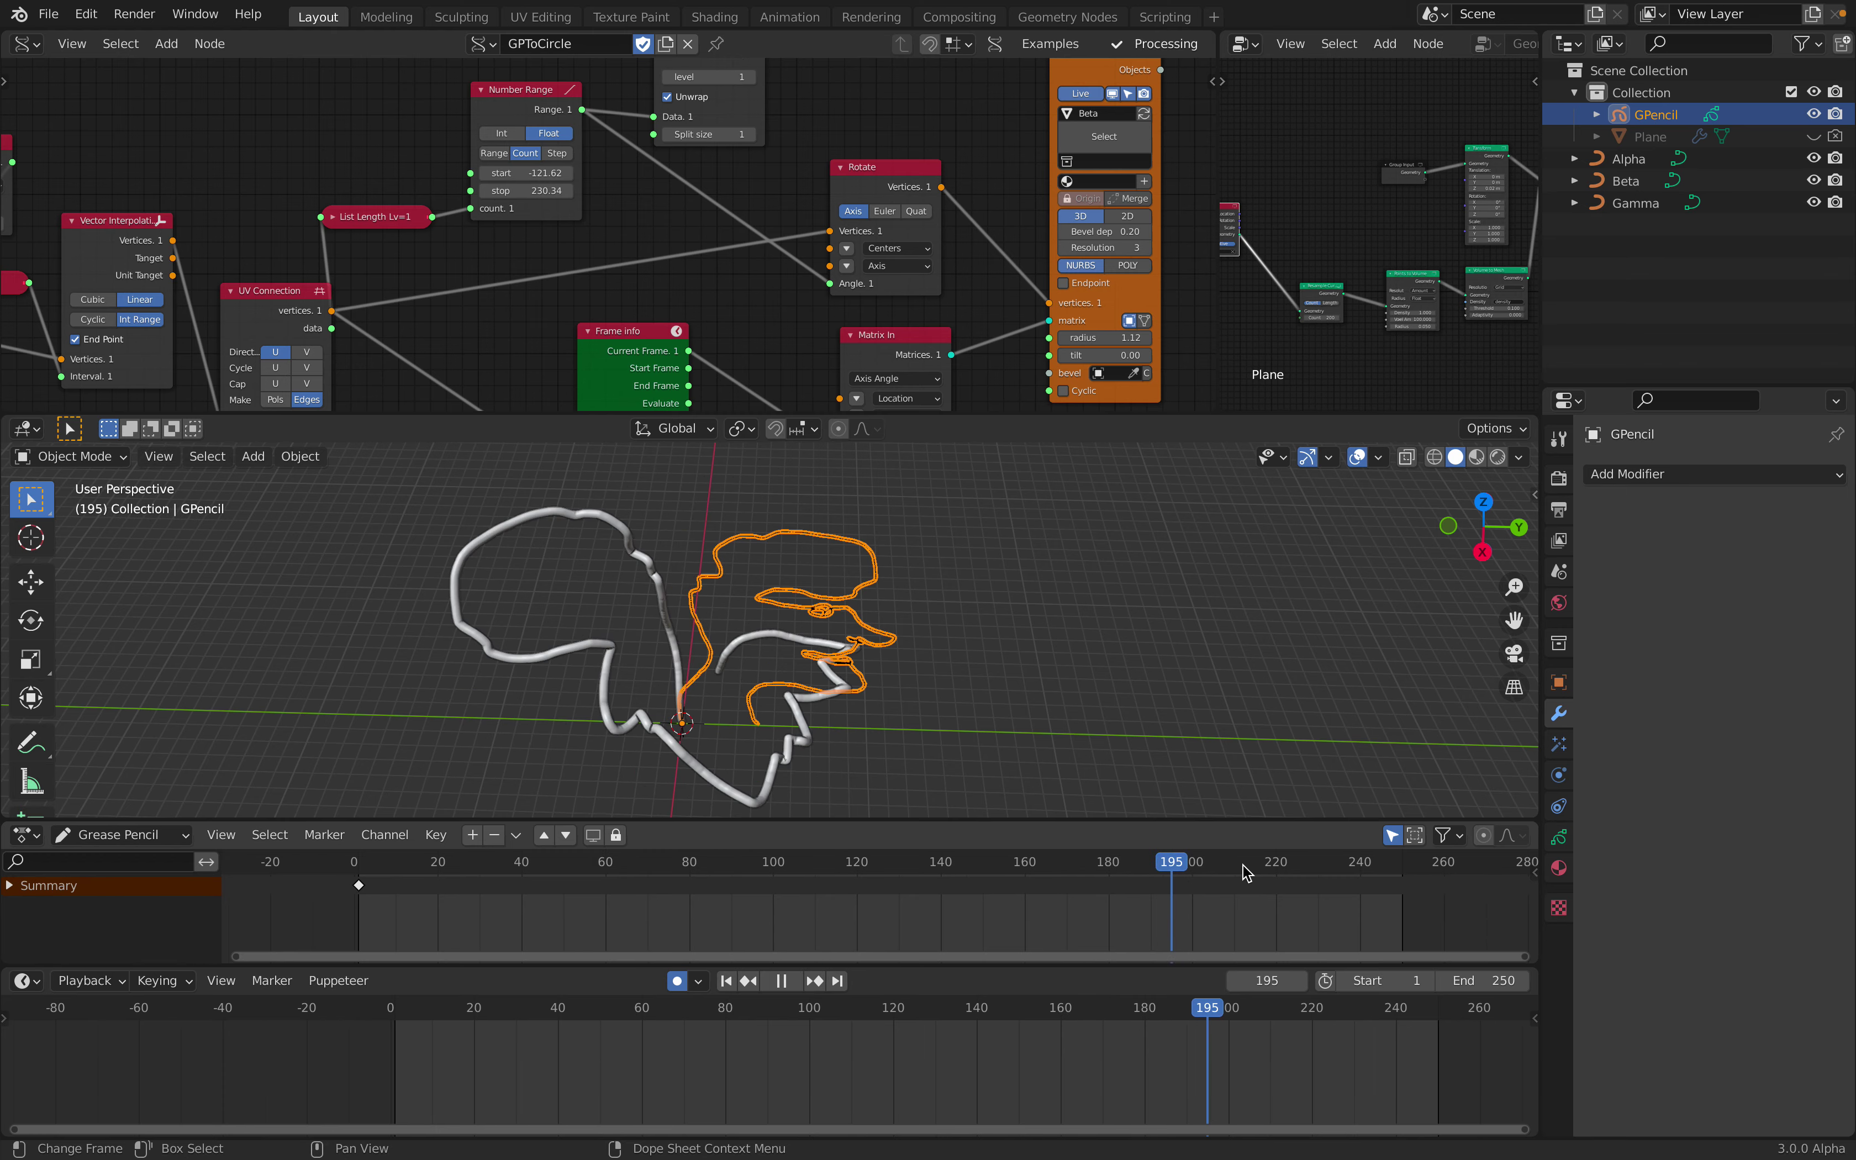
key(space)
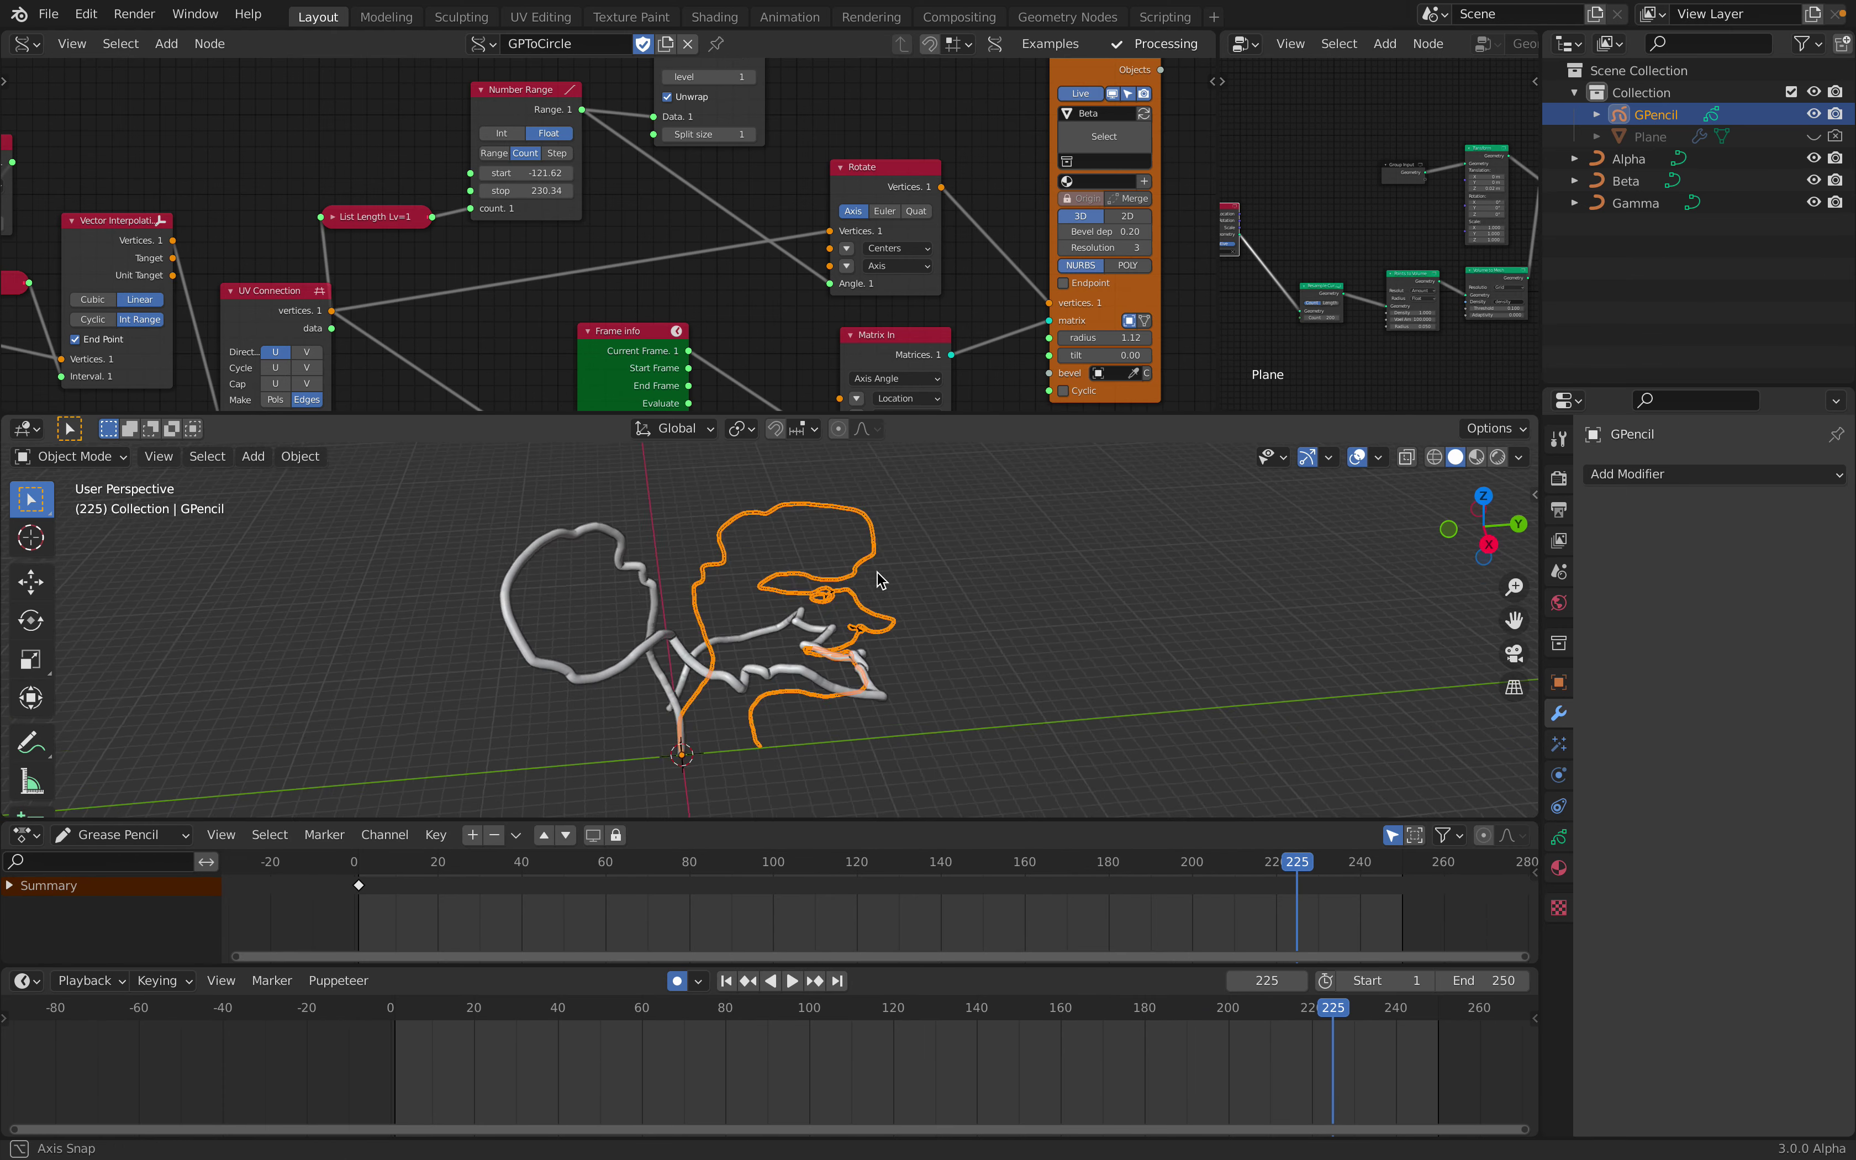
Save the file and reselect the GPencil head profile
click(49, 14)
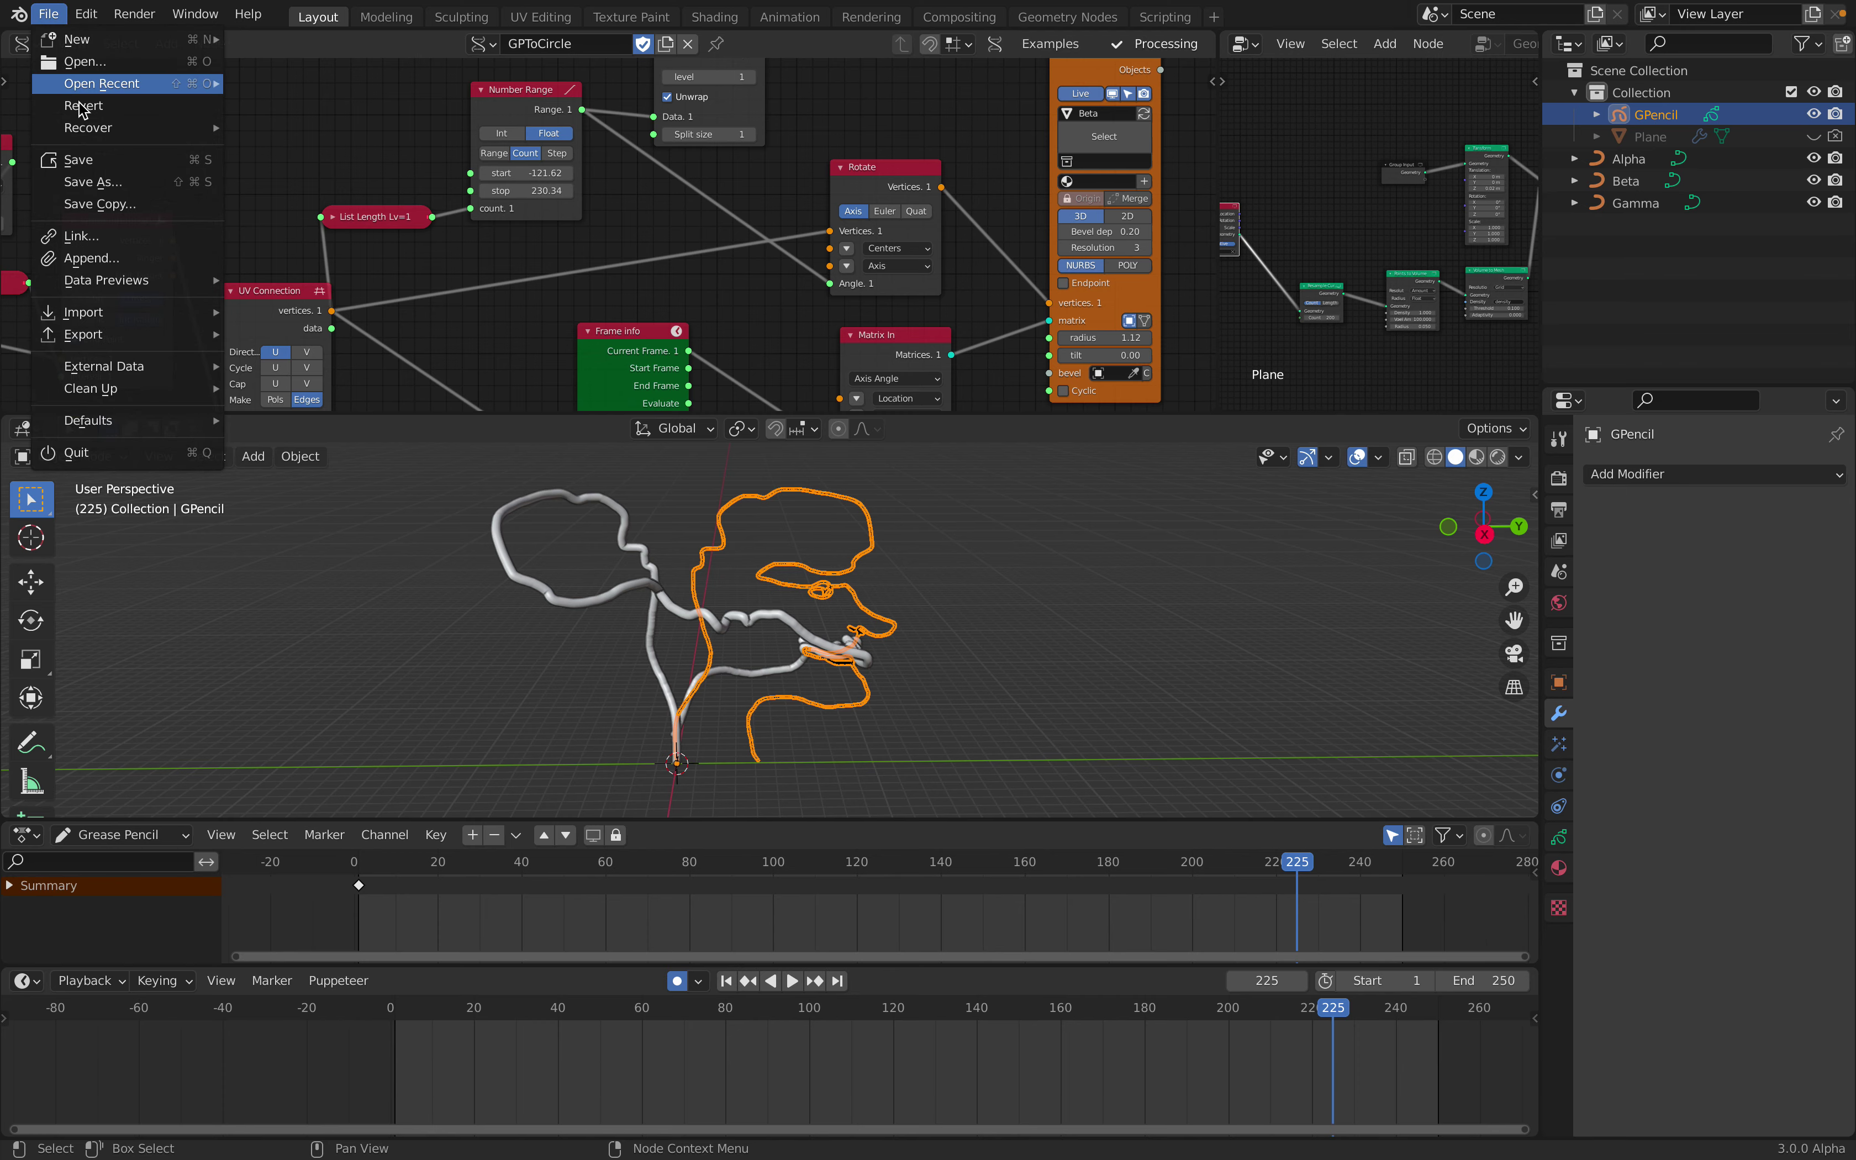
click(79, 160)
middle_drag(1056, 642, 889, 568)
click(882, 560)
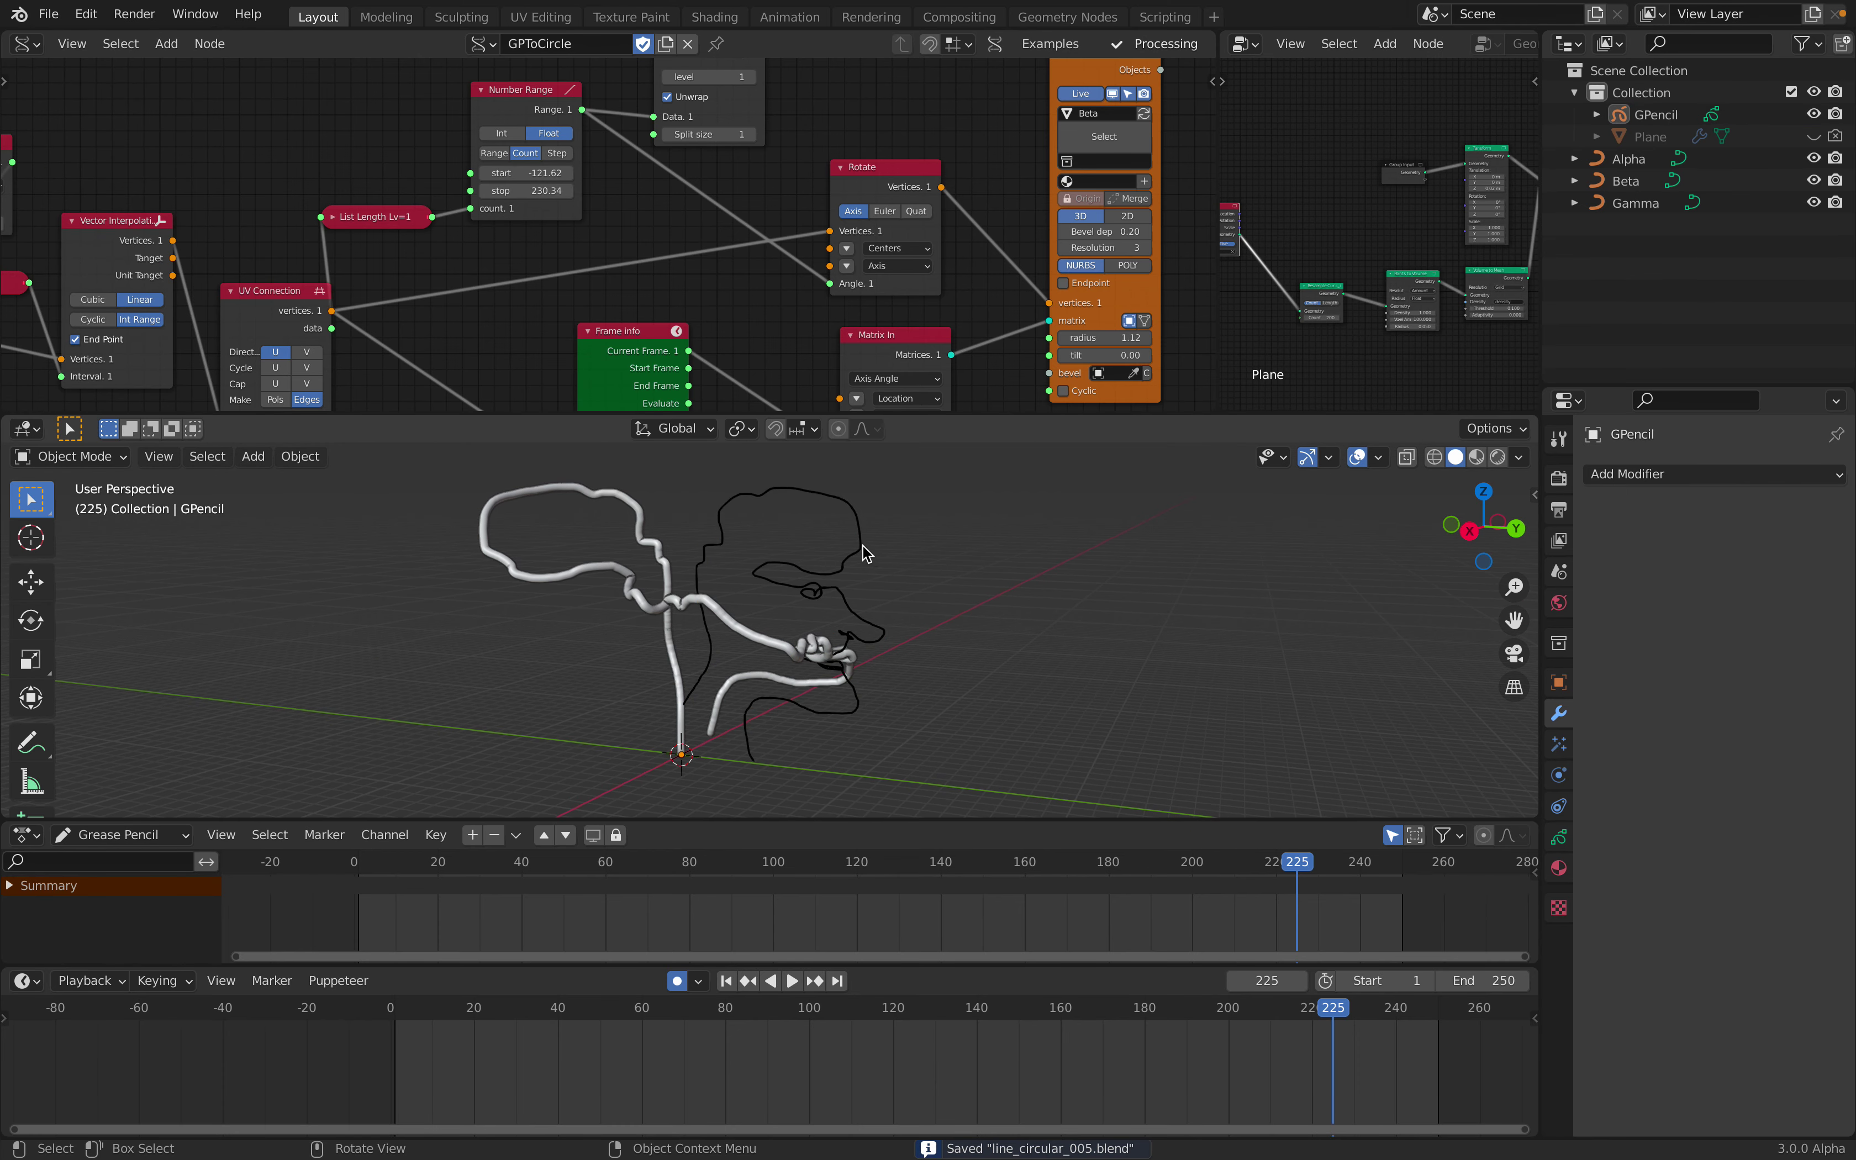
click(860, 535)
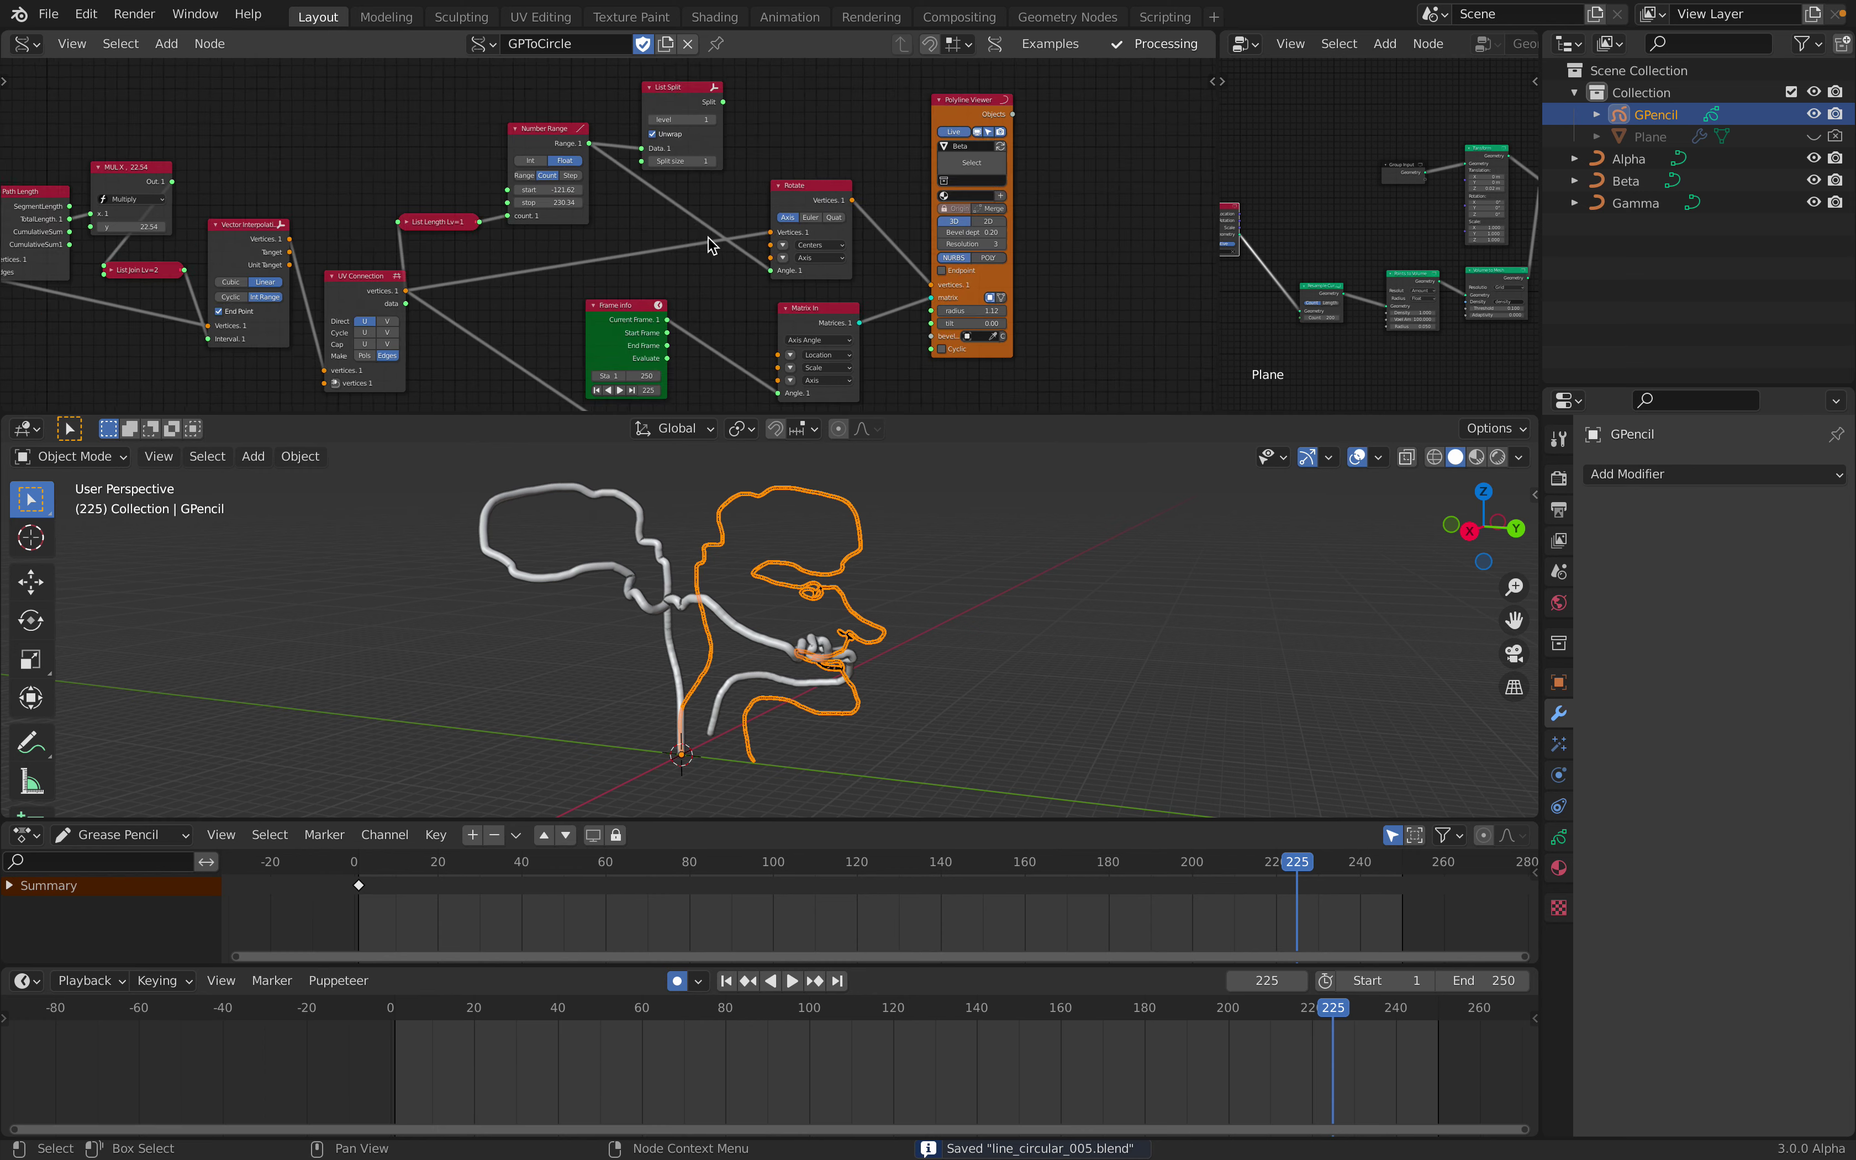
Widen the Geometry Nodes editor beside the Sverchok node tree
middle_drag(861, 534, 746, 665)
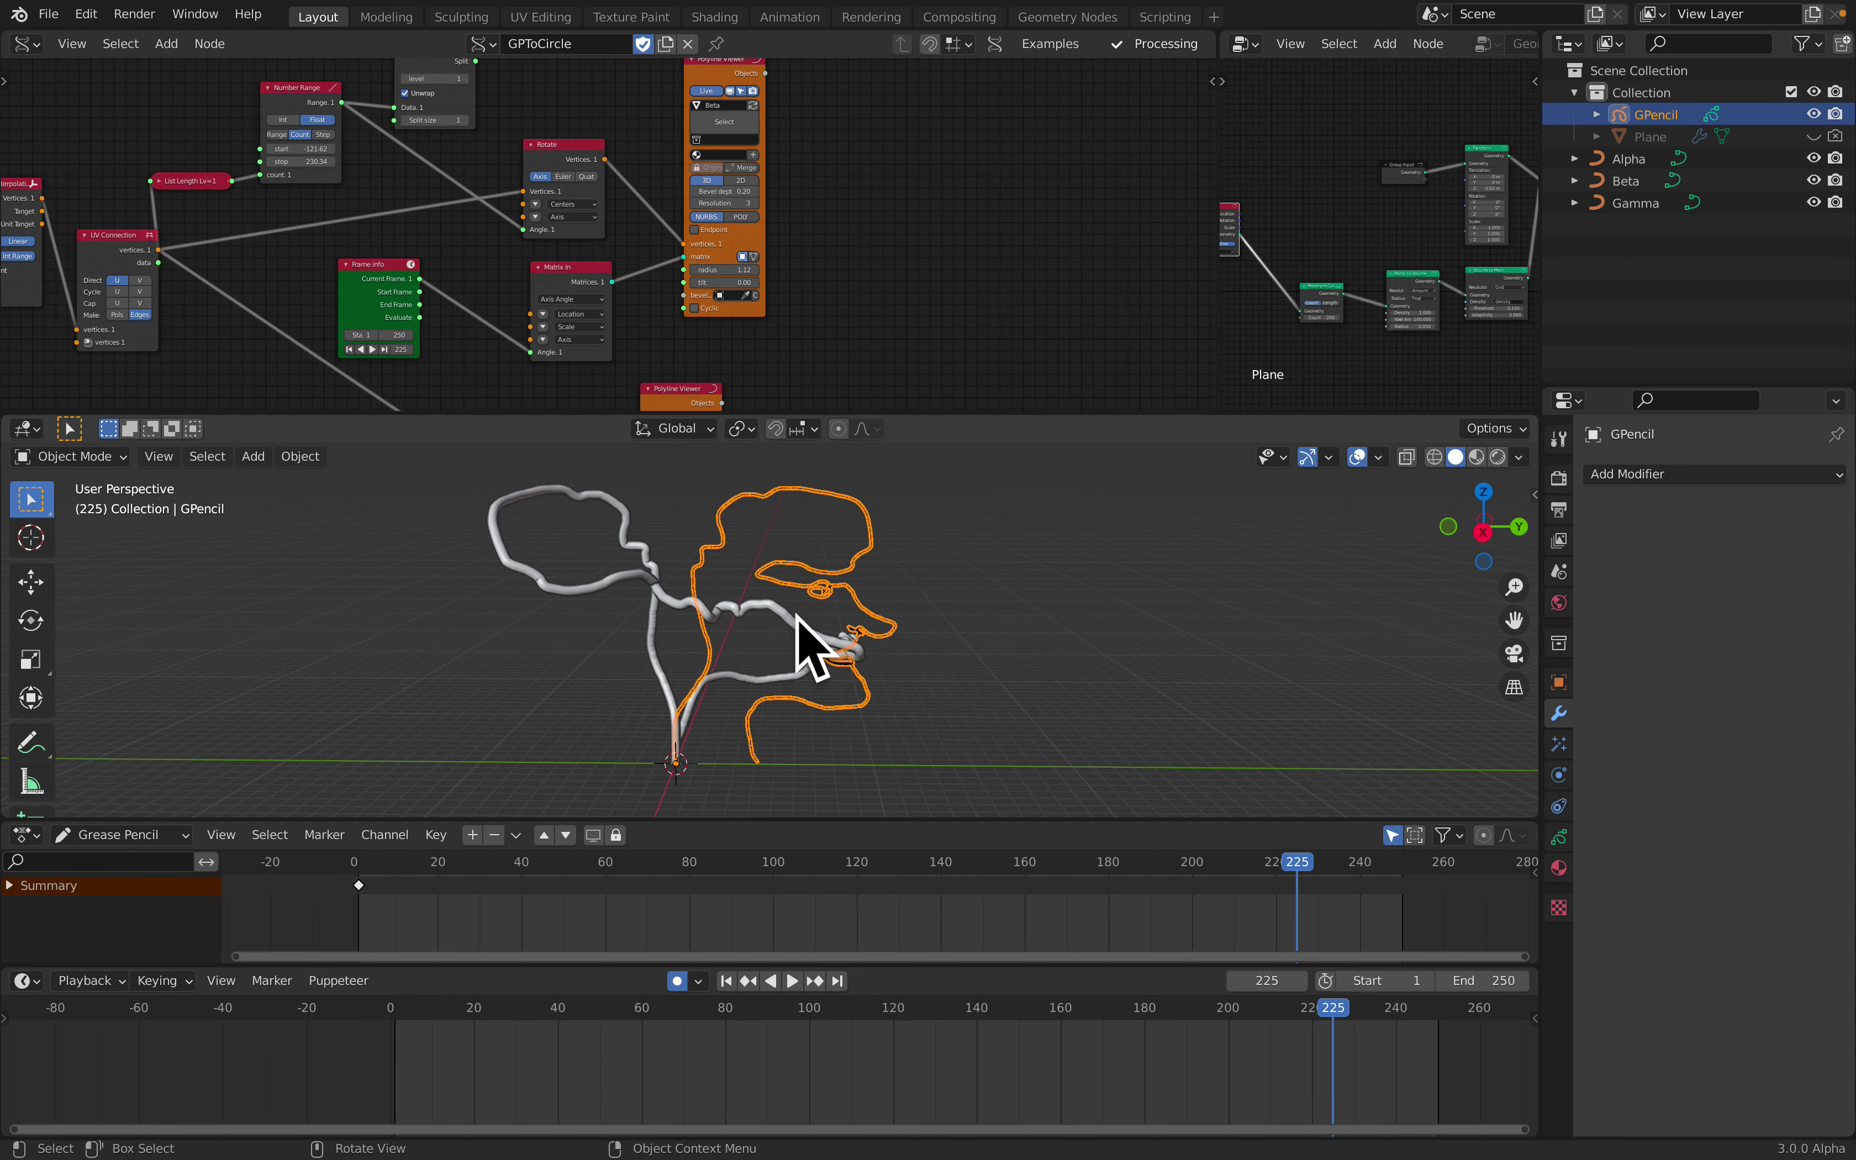
middle_drag(695, 598, 691, 596)
middle_drag(732, 181, 581, 199)
scroll(581, 199, up, 3)
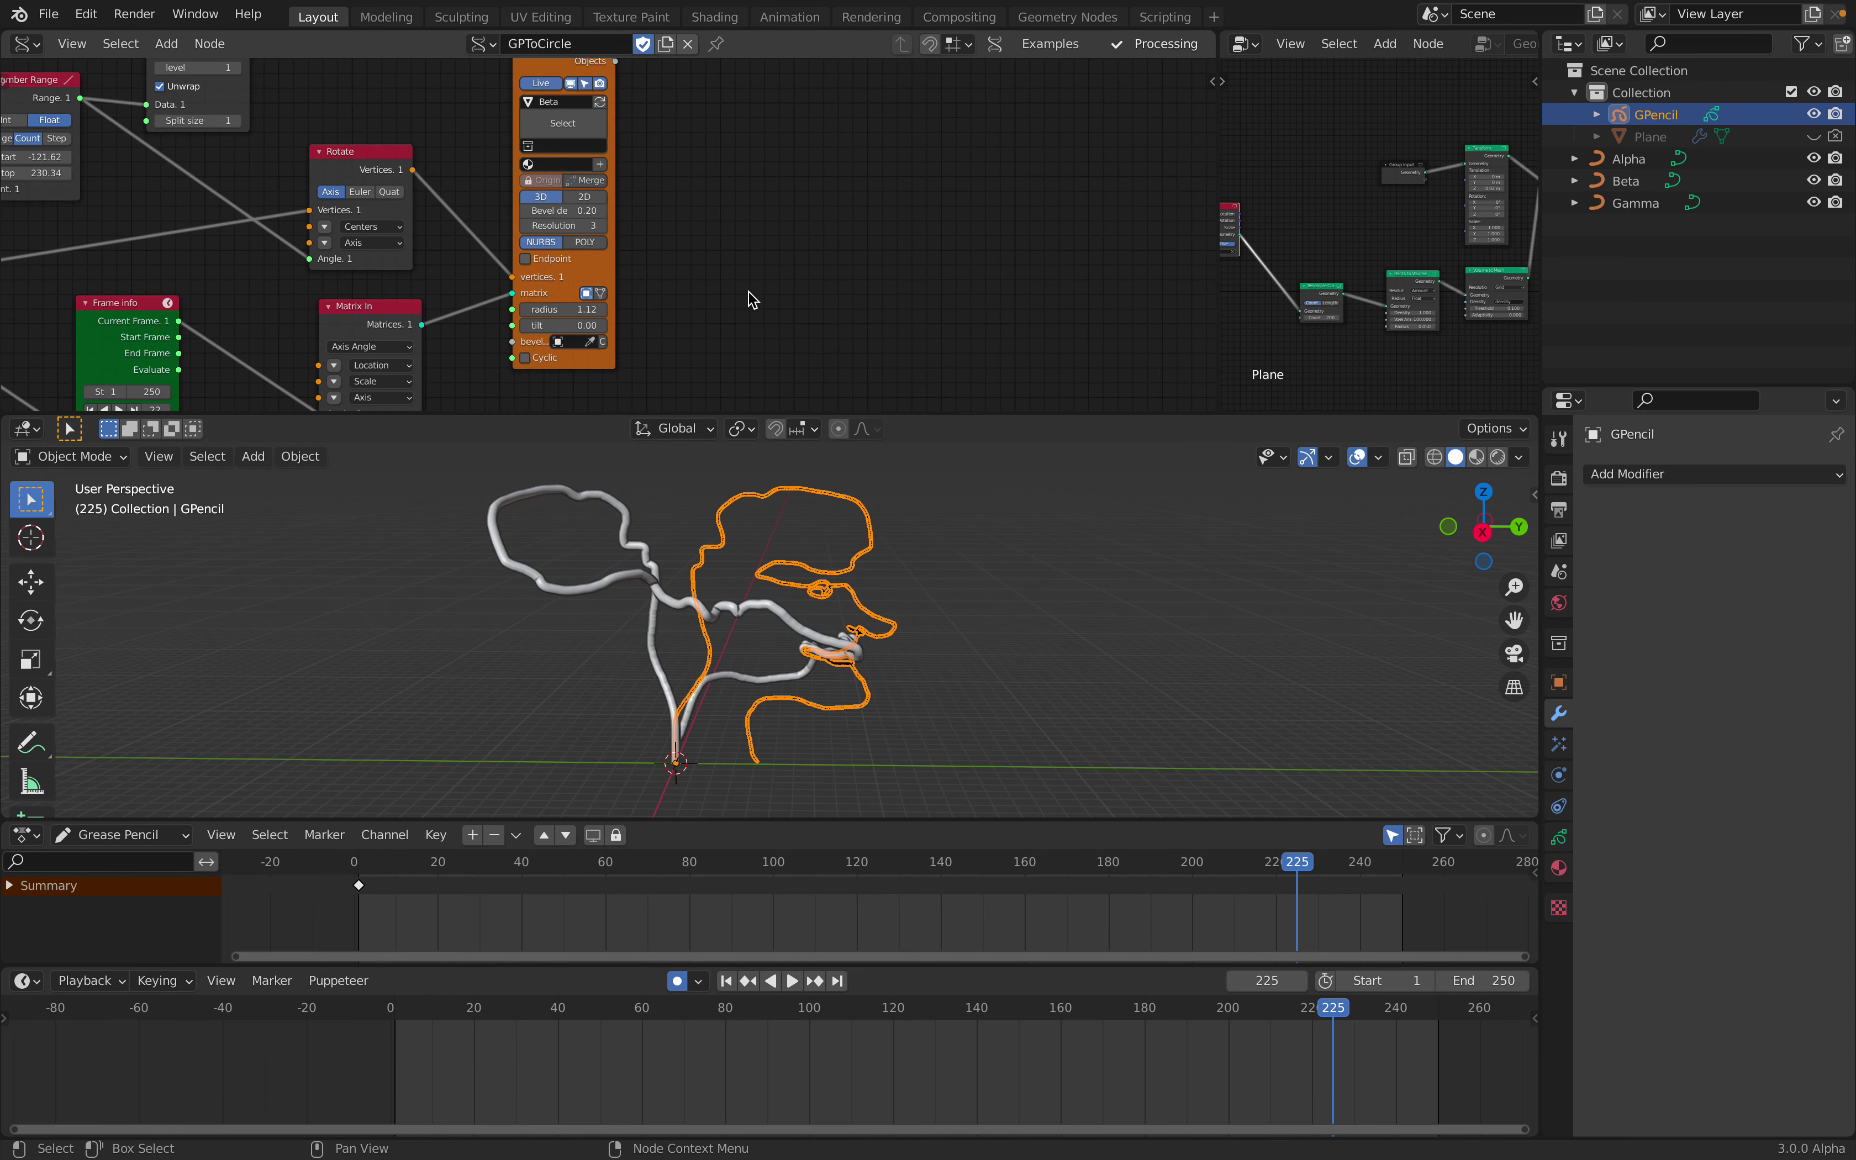
middle_drag(794, 277, 670, 274)
drag(1216, 150, 652, 153)
Make the Plane object visible in the viewport and select its disc
click(1813, 134)
mouse_move(1091, 623)
middle_down()
mouse_move(1145, 636)
mouse_move(1106, 630)
middle_up()
click(1059, 593)
click(890, 566)
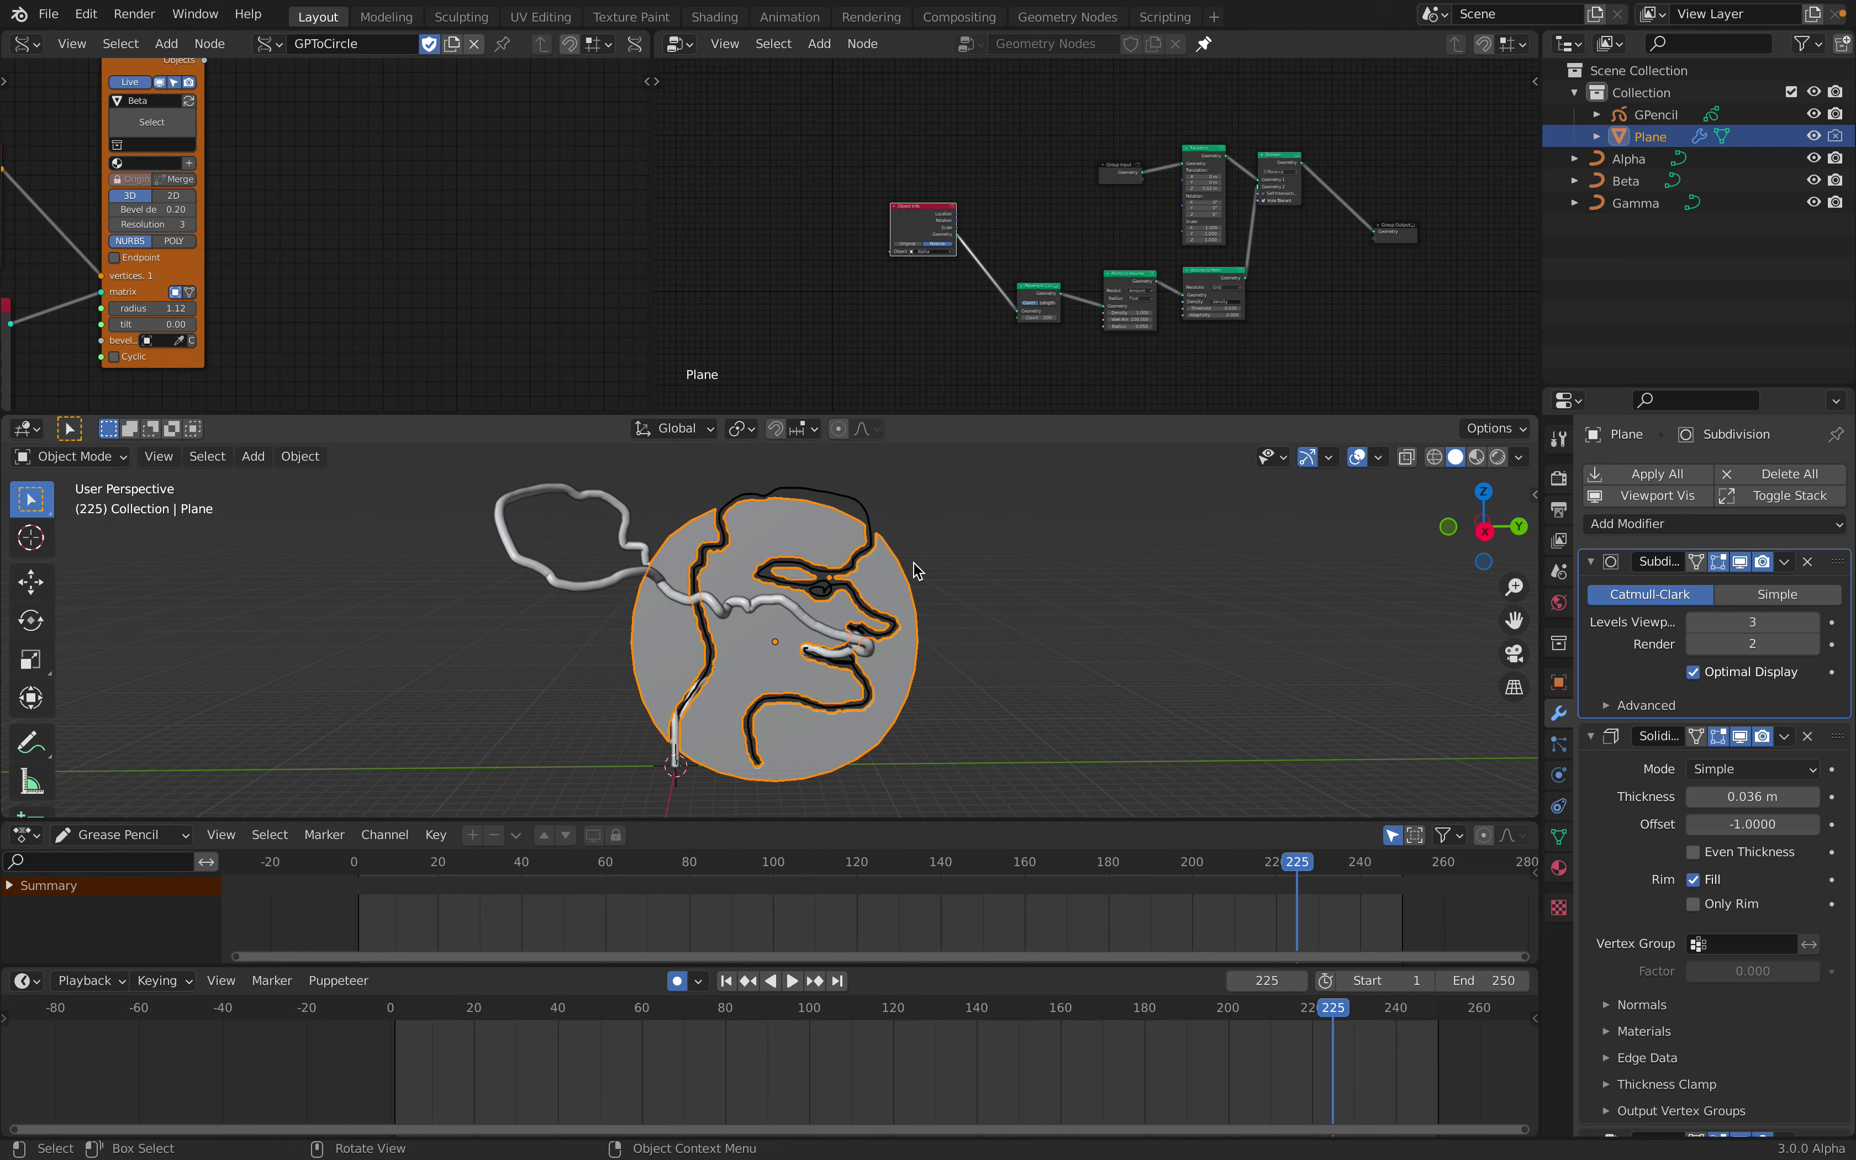
Scale up the Plane's mesh in Edit Mode until the disc encloses the head profile, and save the file
click(1481, 531)
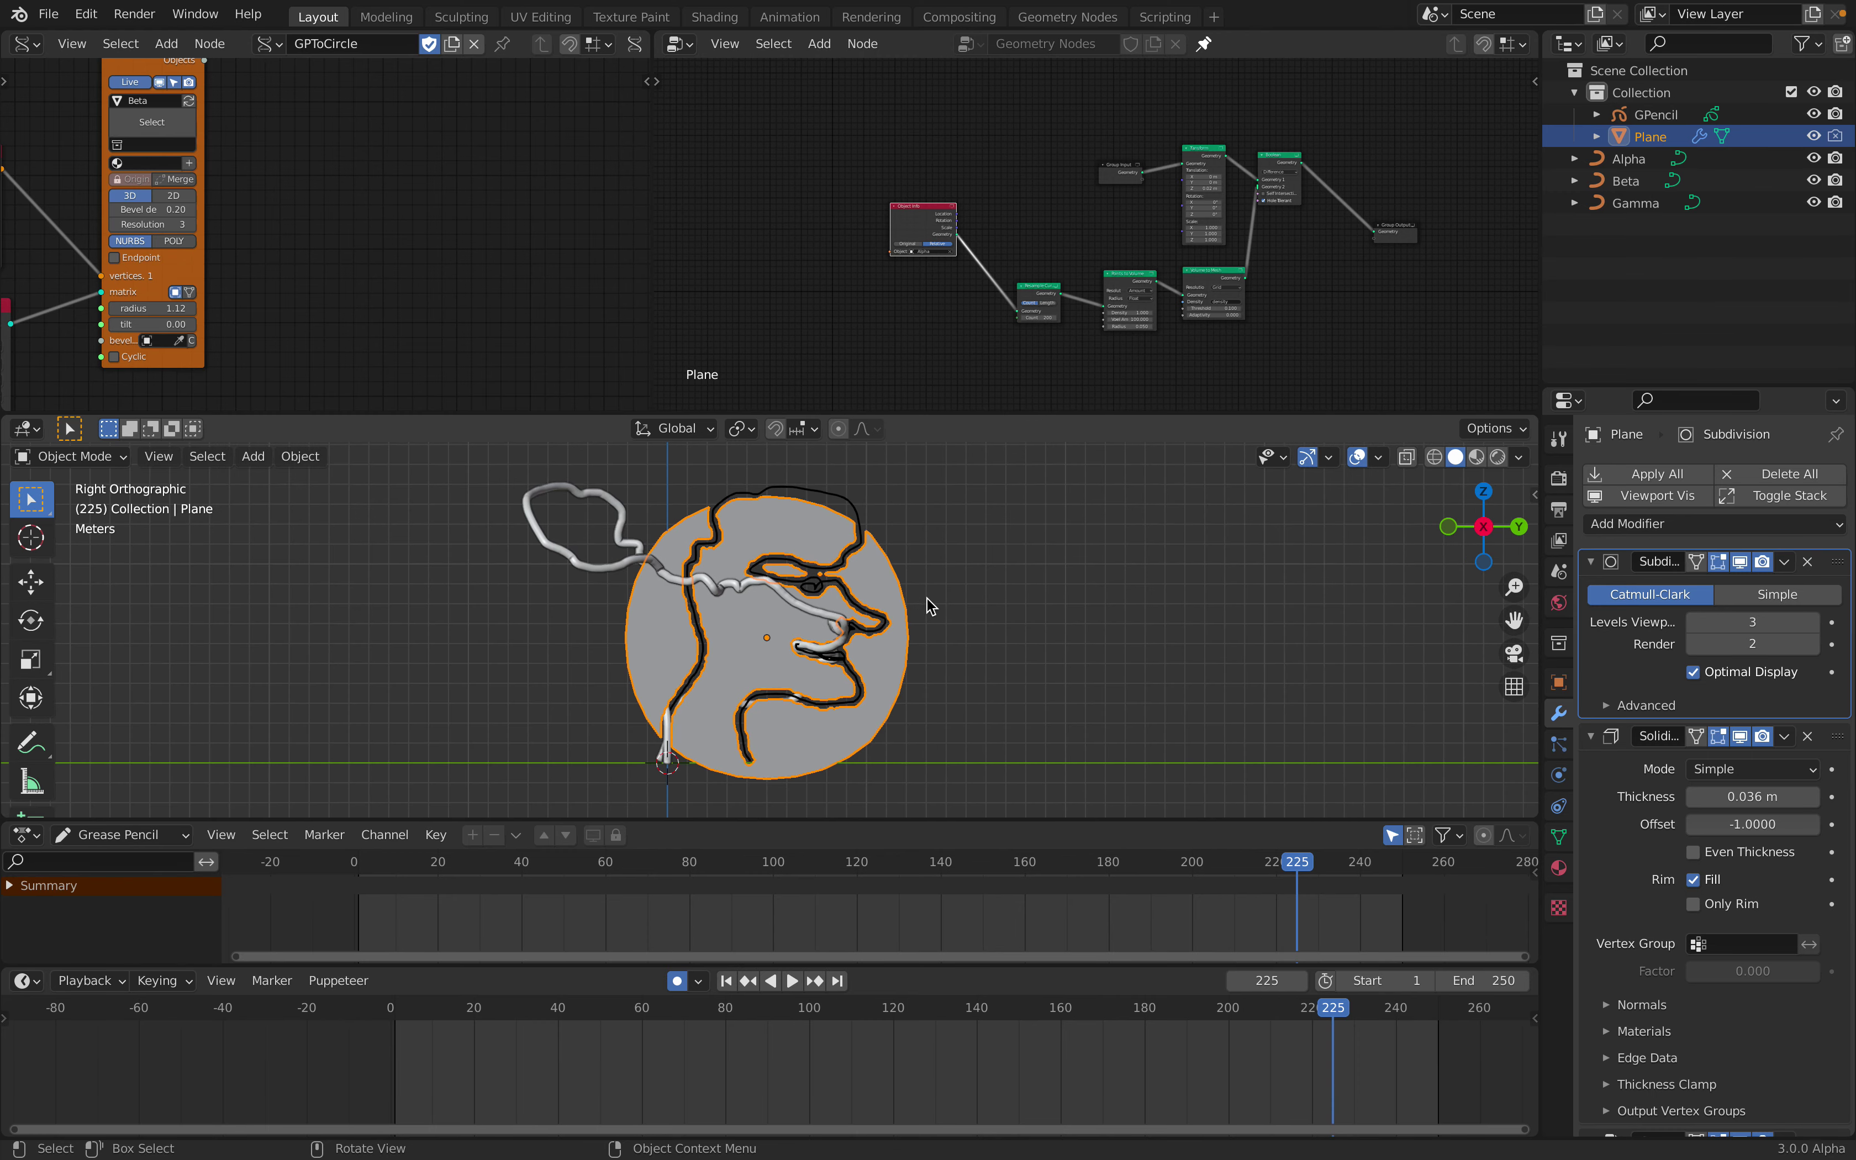
key(Tab)
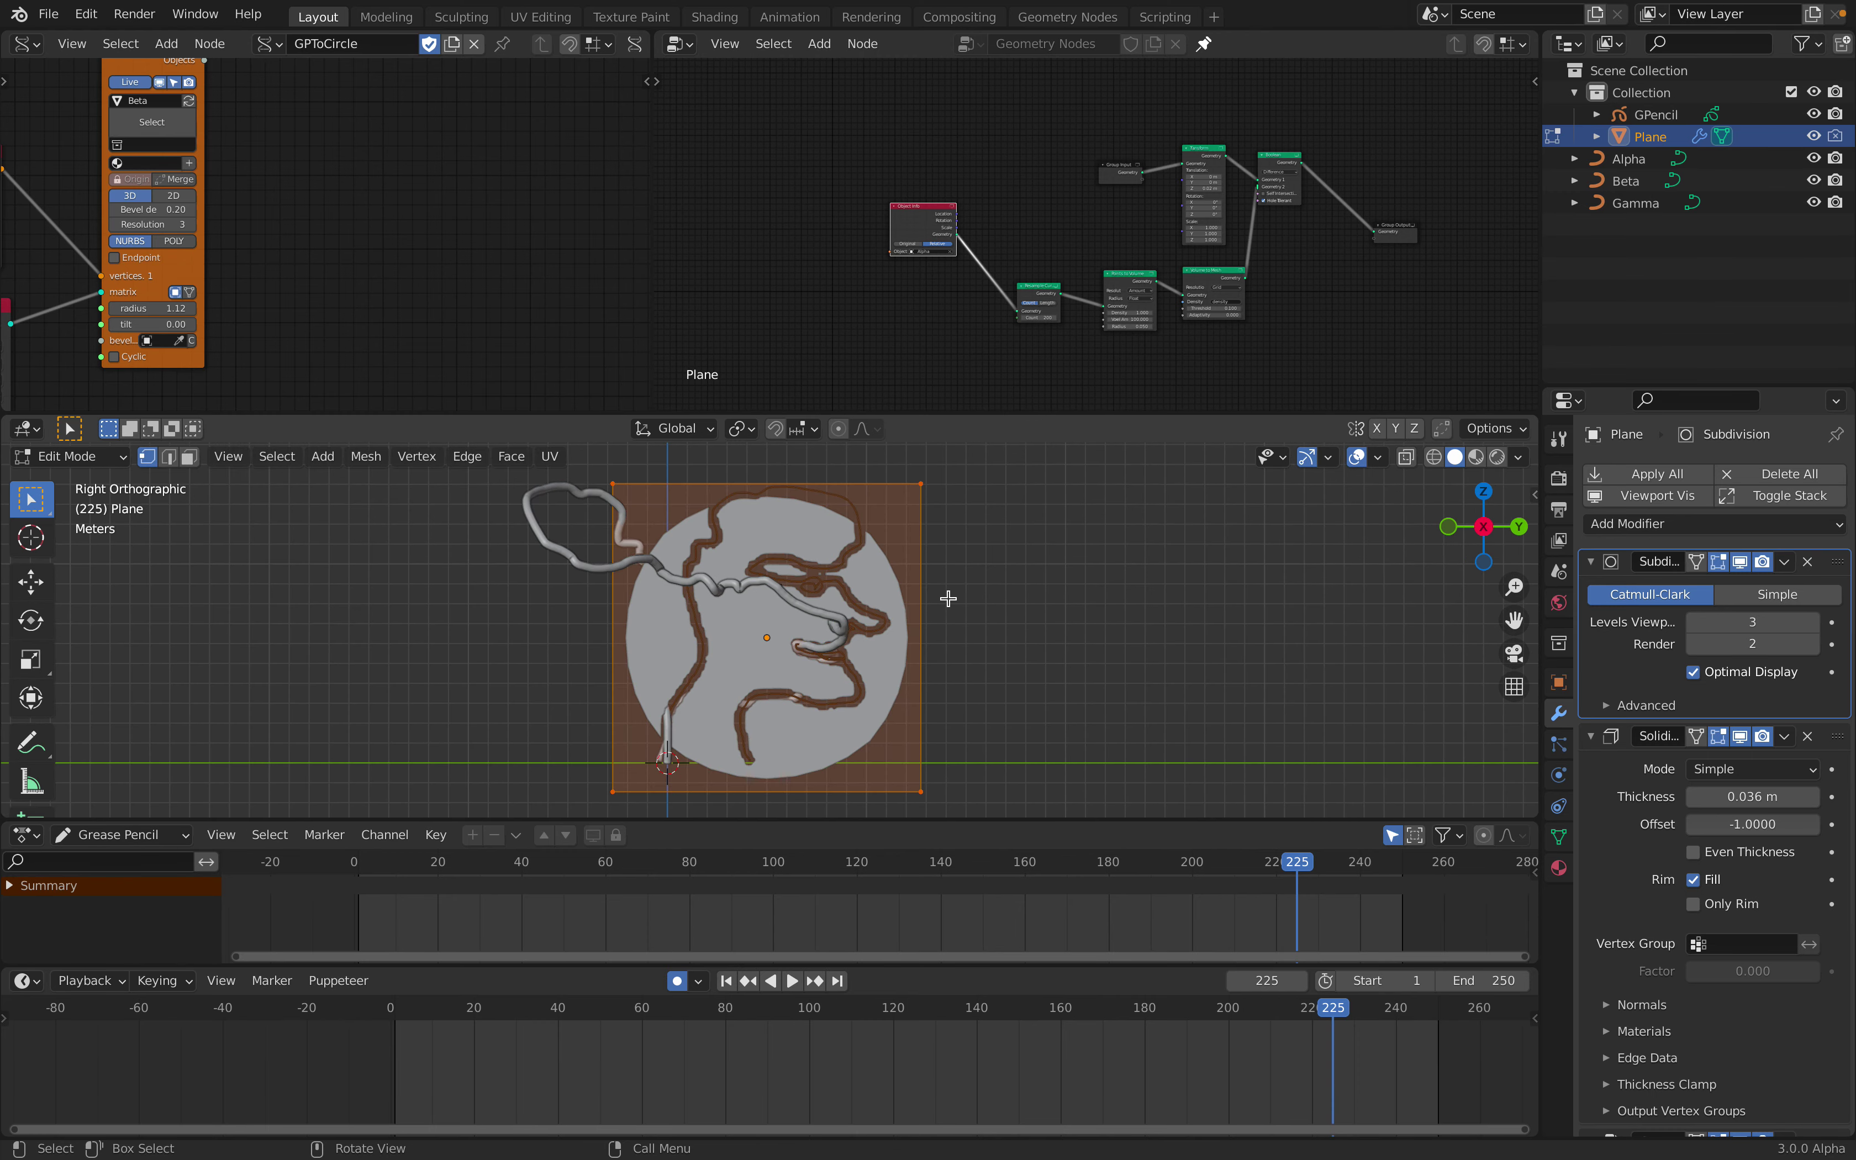
key(s)
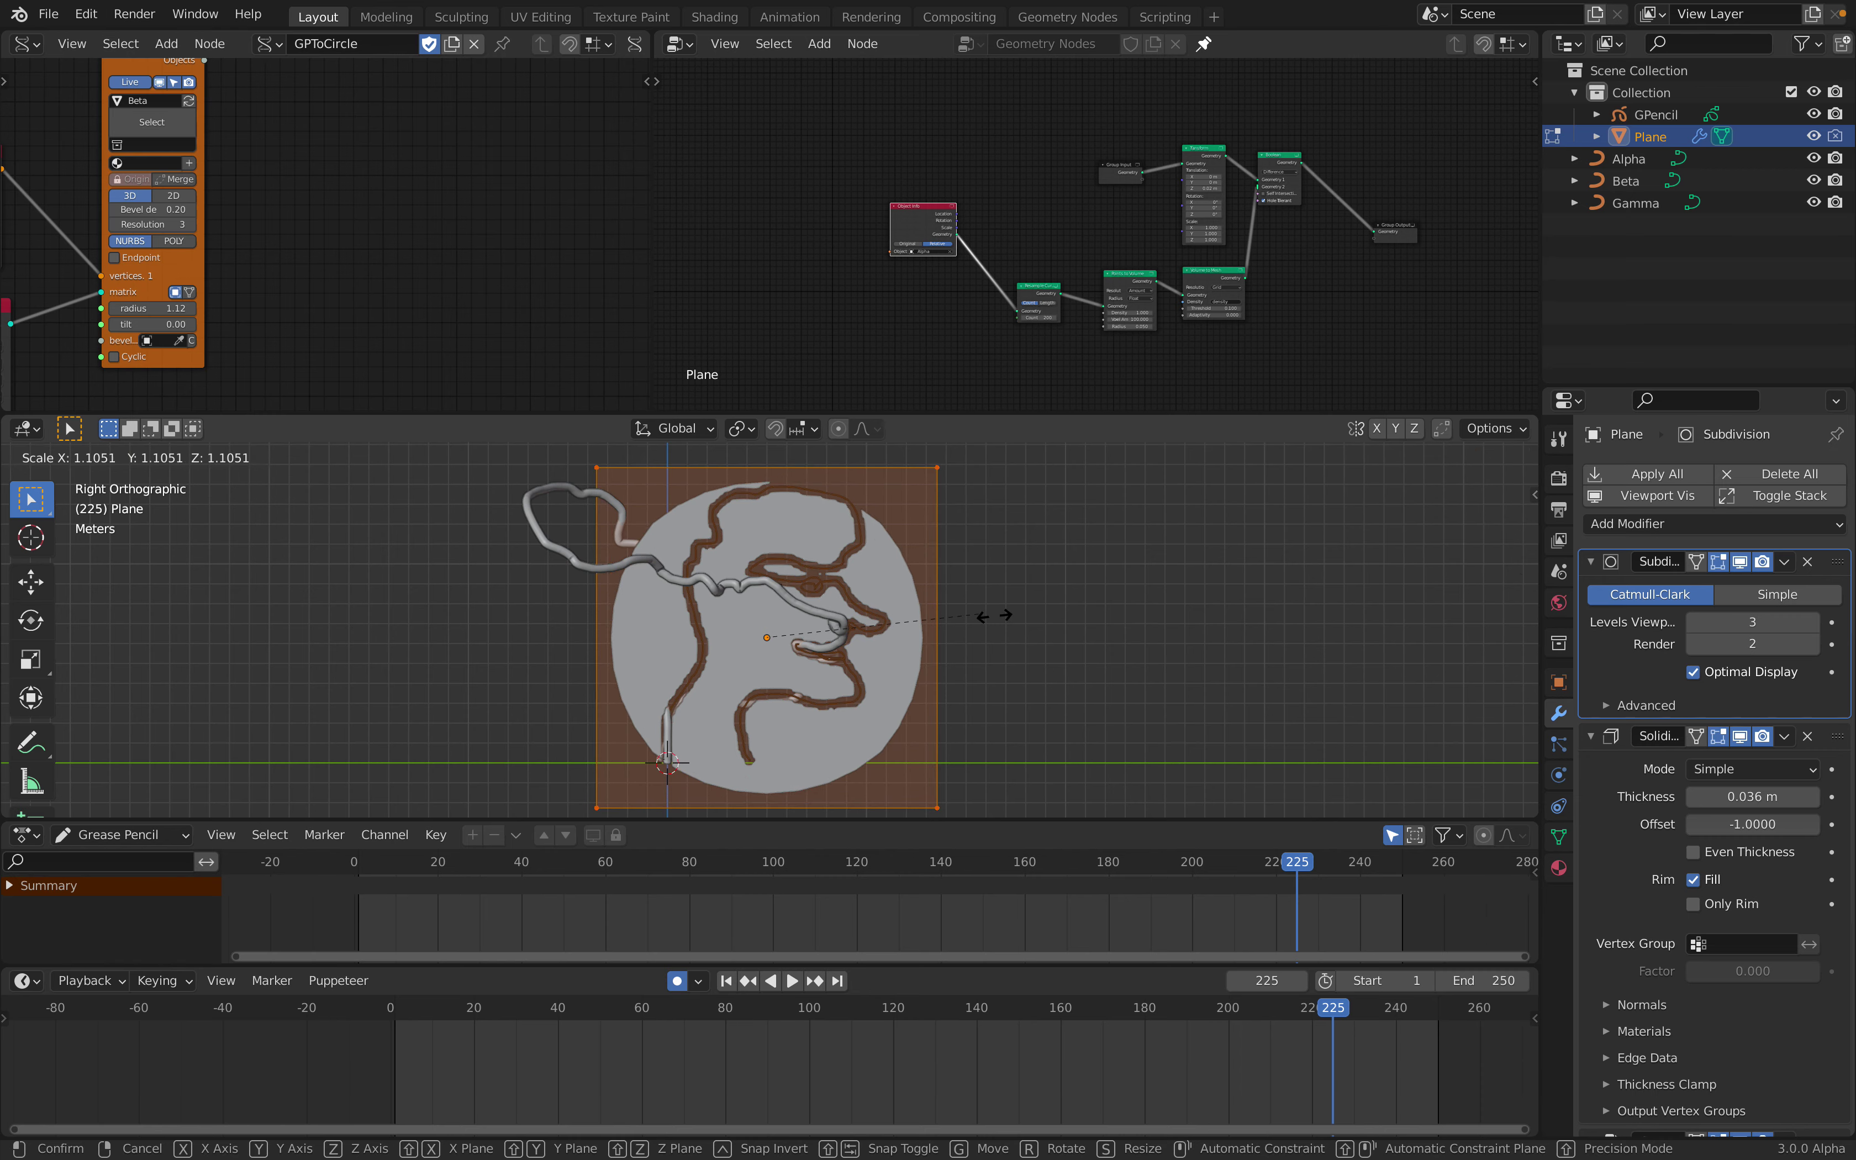
click(1000, 617)
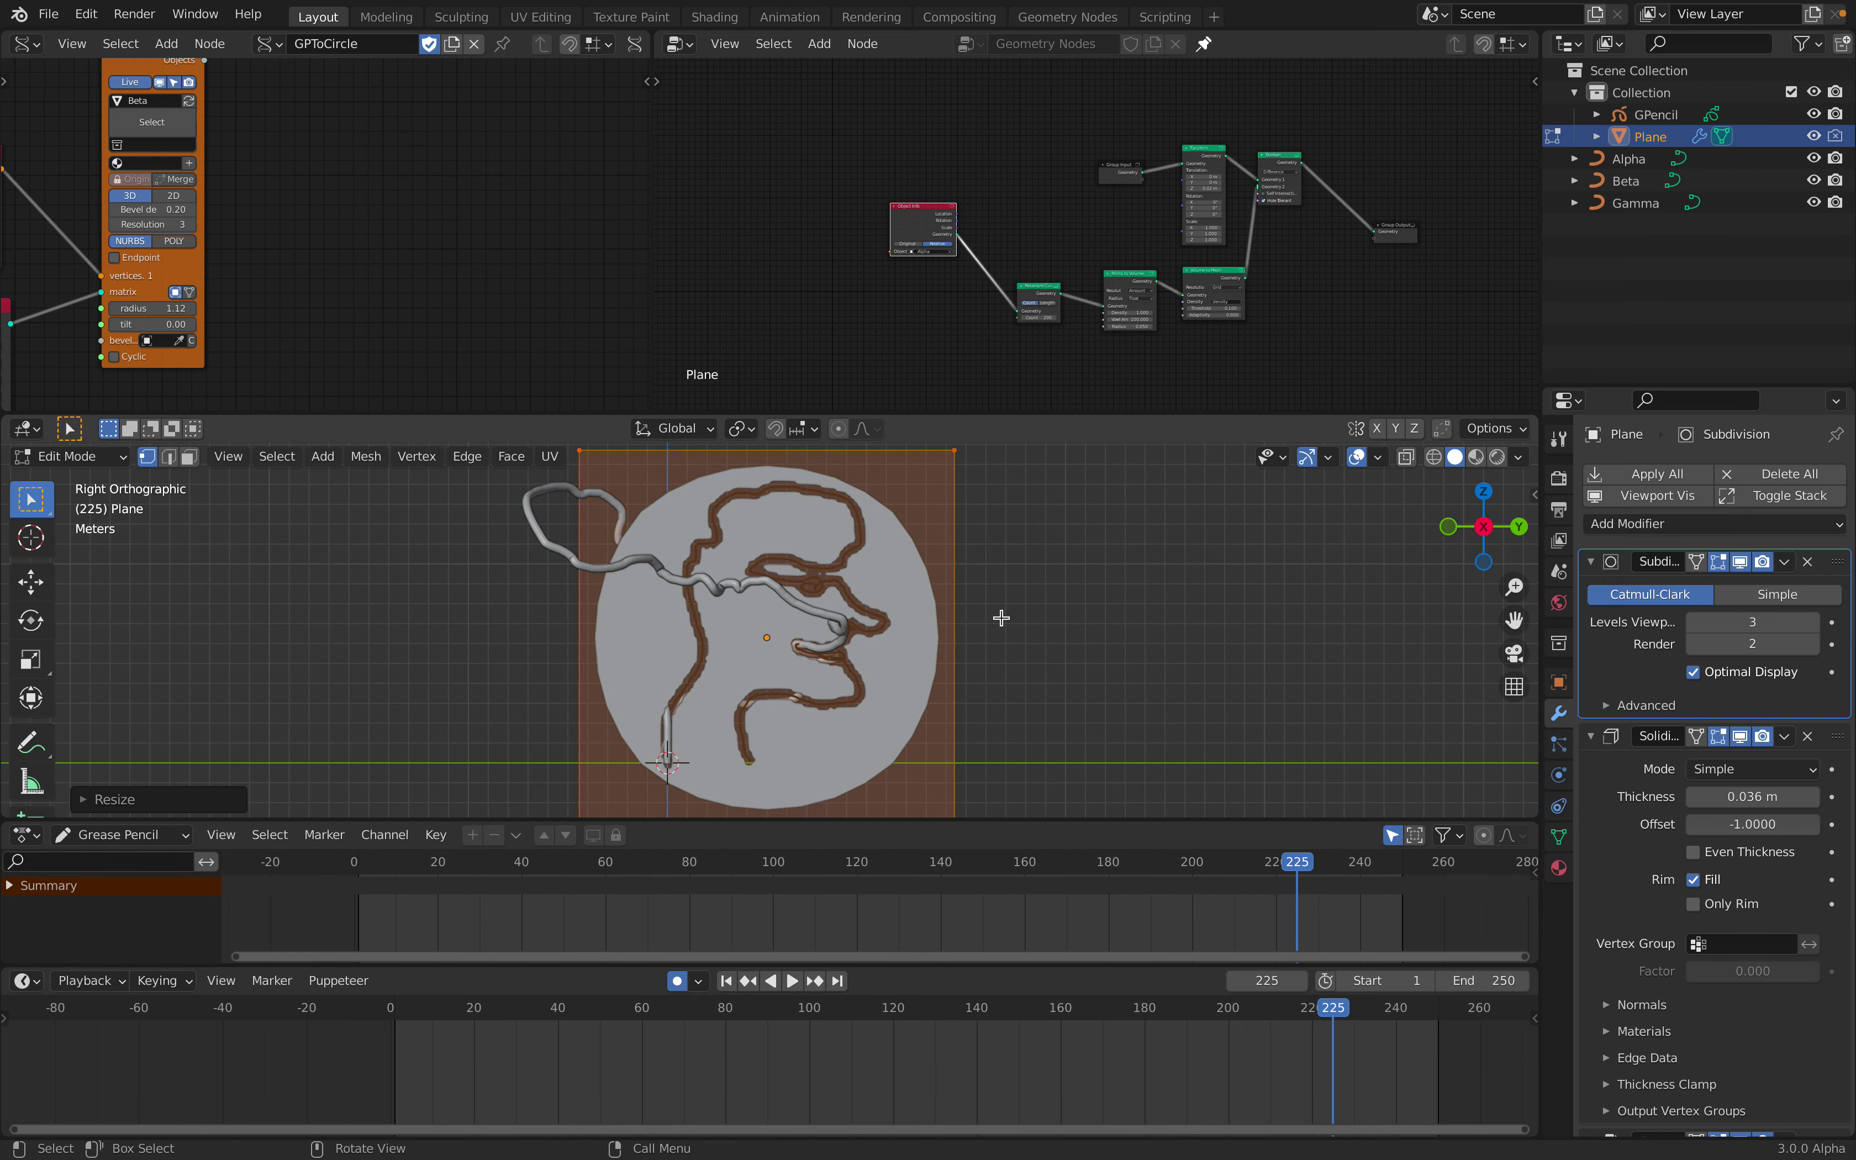
key(Tab)
middle_drag(974, 620, 945, 626)
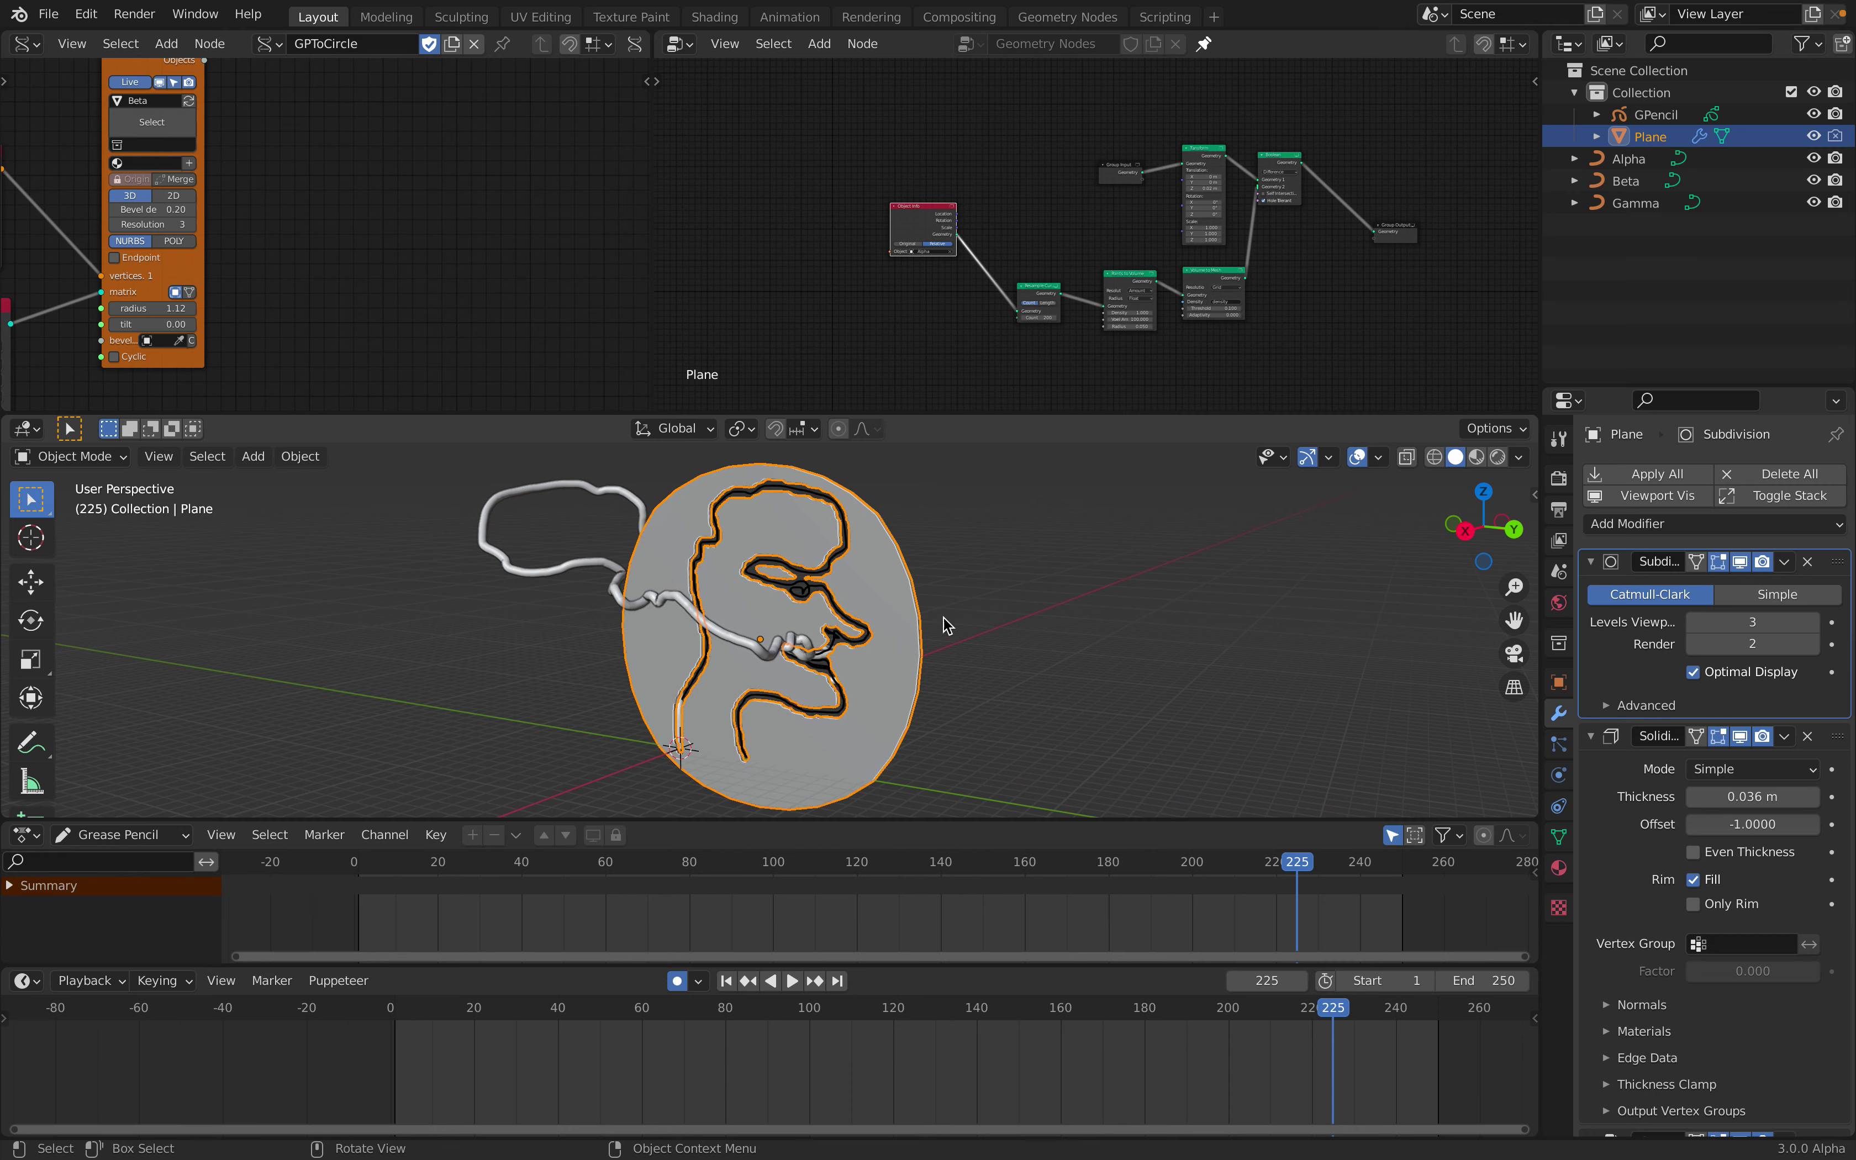
key(ctrl+s)
Set the Plane's Subdivision viewport levels to 4 and collapse the Subdivision and Solidify modifiers
scroll(967, 572, up, 3)
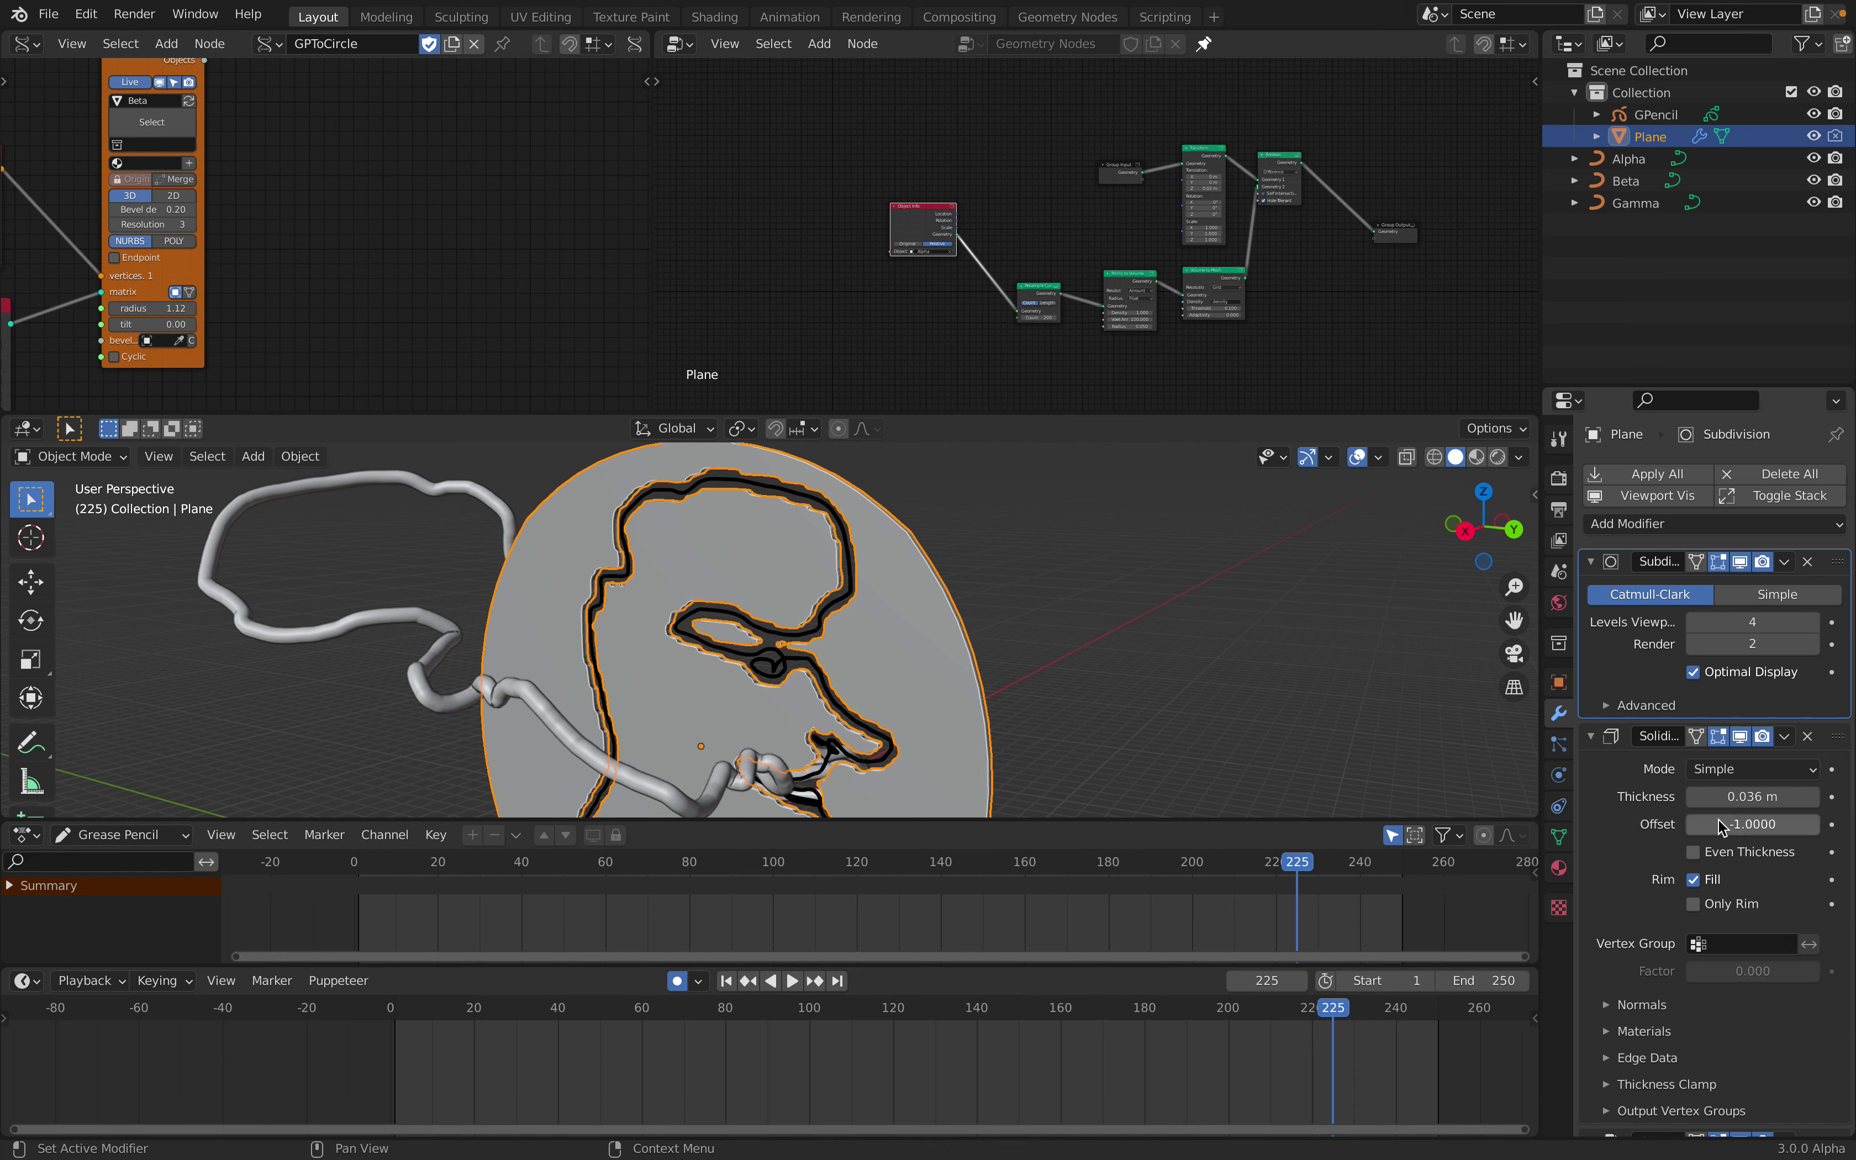
scroll(1718, 826, down, 2)
click(1595, 676)
click(1594, 561)
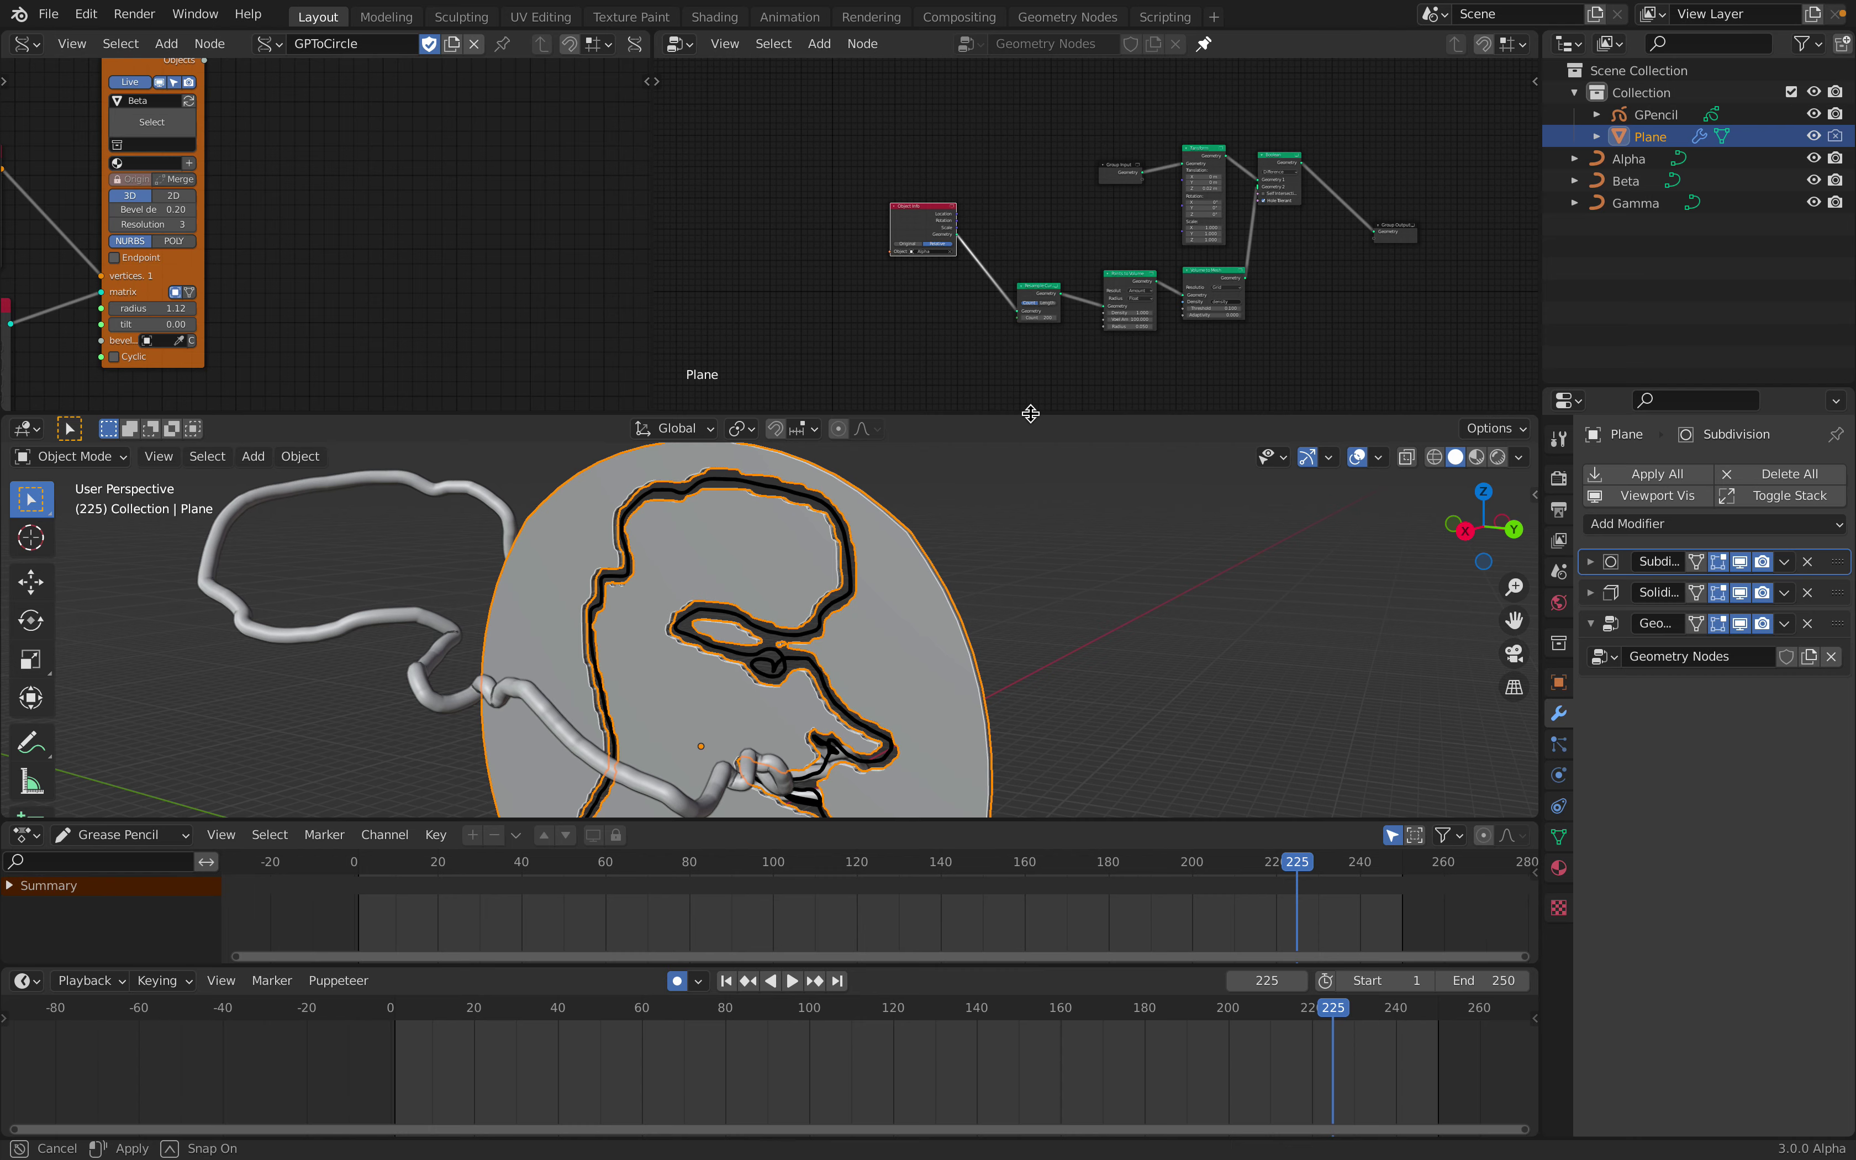
Enlarge the Geometry Nodes editor and rearrange the Object Info, Resample Curve and Points to Volume nodes for a closer view
drag(1039, 414, 844, 580)
drag(638, 218, 334, 221)
middle_drag(713, 278, 688, 224)
scroll(687, 220, up, 4)
drag(631, 185, 608, 263)
drag(827, 314, 791, 269)
scroll(805, 278, up, 5)
drag(969, 284, 862, 275)
scroll(669, 237, up, 3)
drag(705, 253, 659, 221)
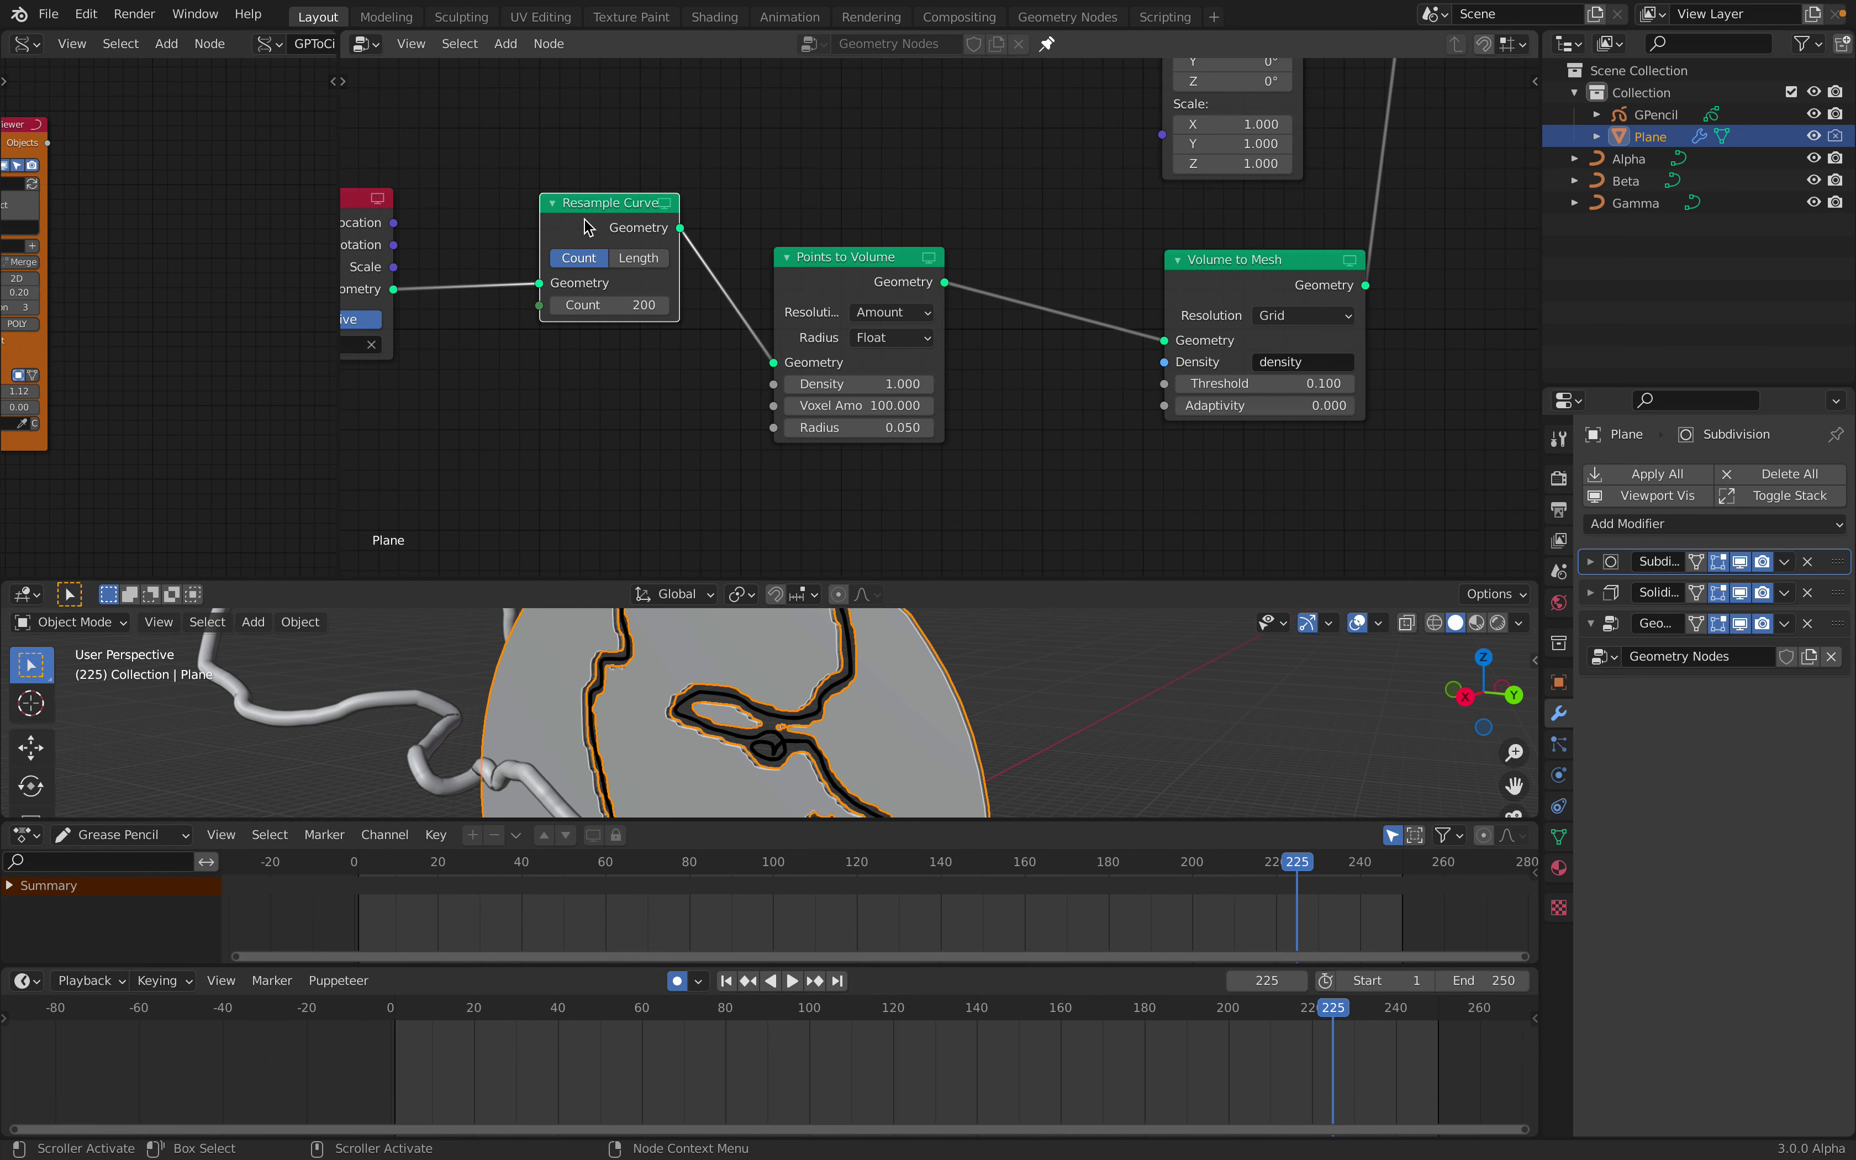
Tidy the curve-to-mesh node chain, placing the Volume to Mesh node close beside the Points to Volume node
middle_drag(583, 230, 742, 229)
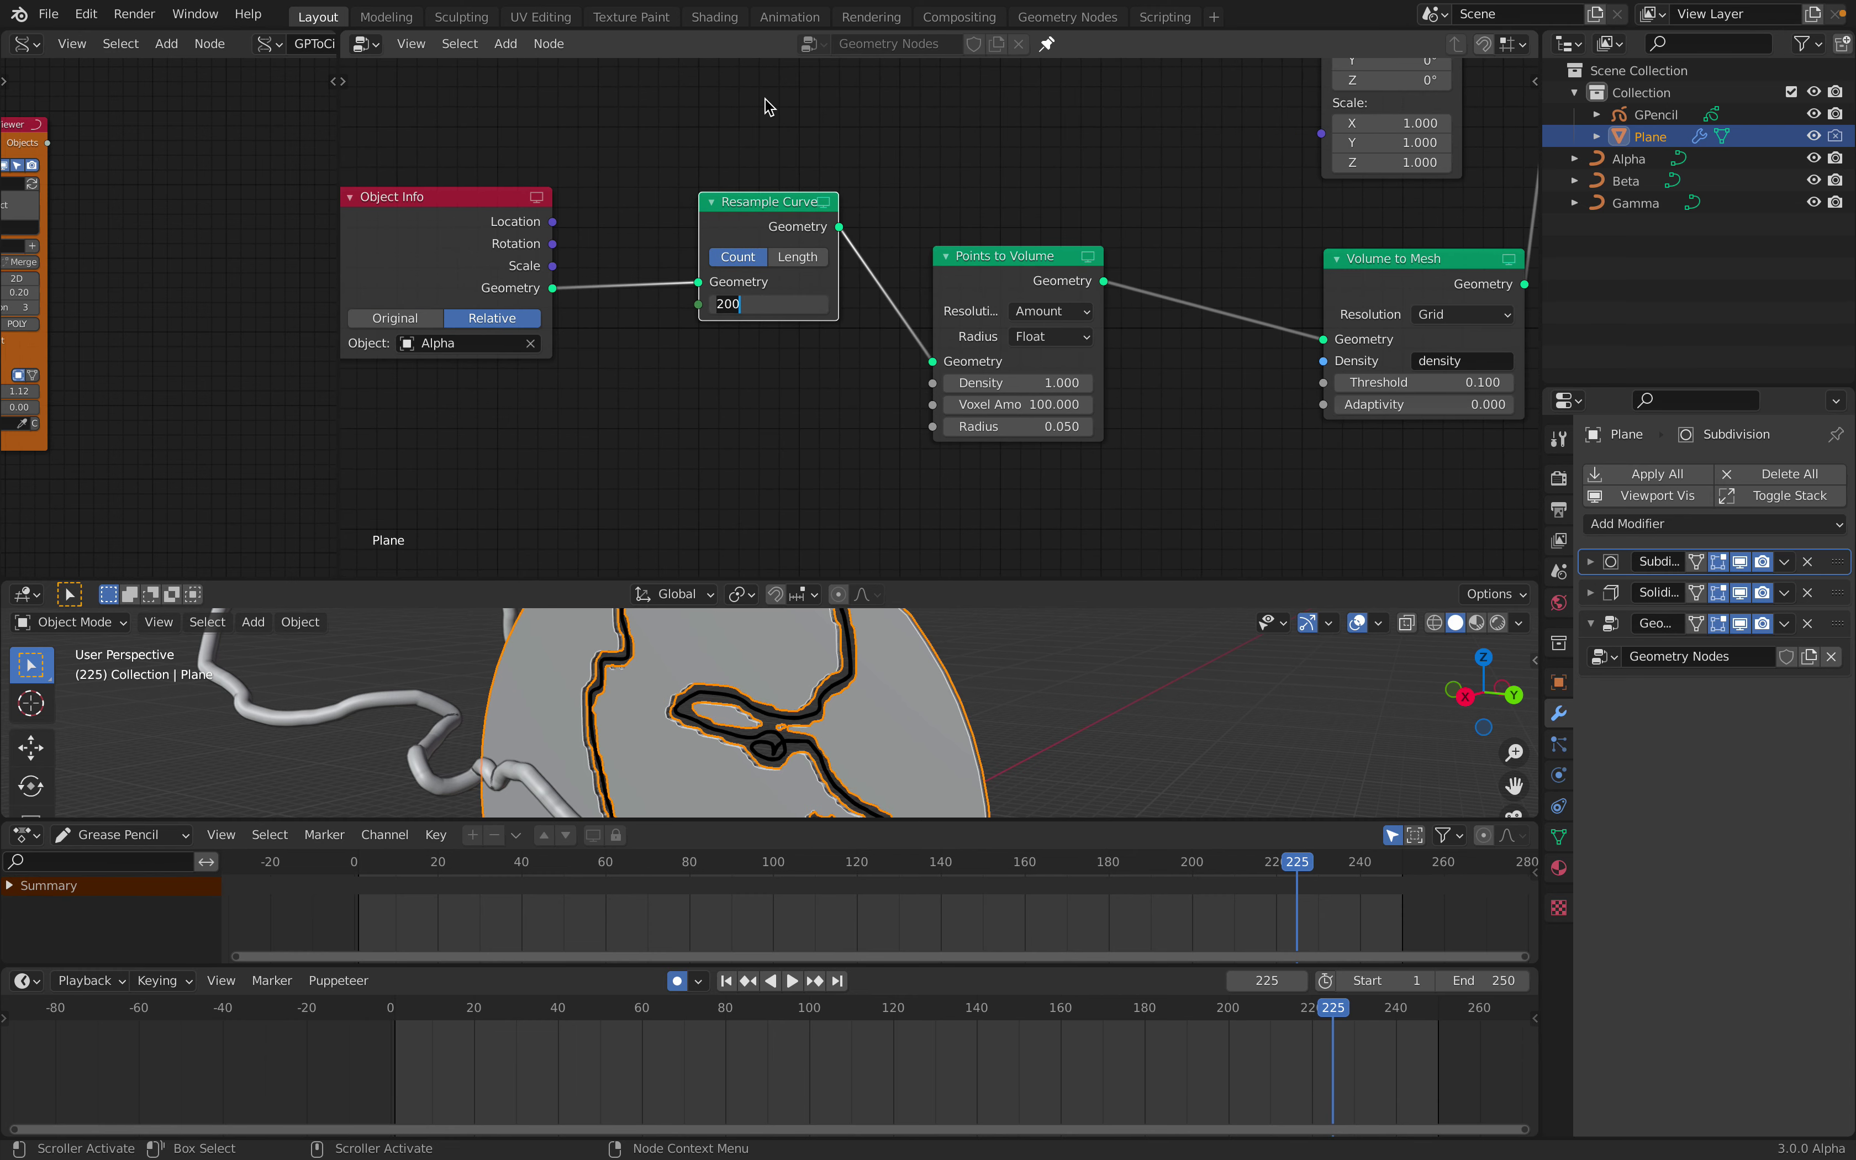
drag(767, 213, 773, 225)
drag(1004, 281, 1005, 273)
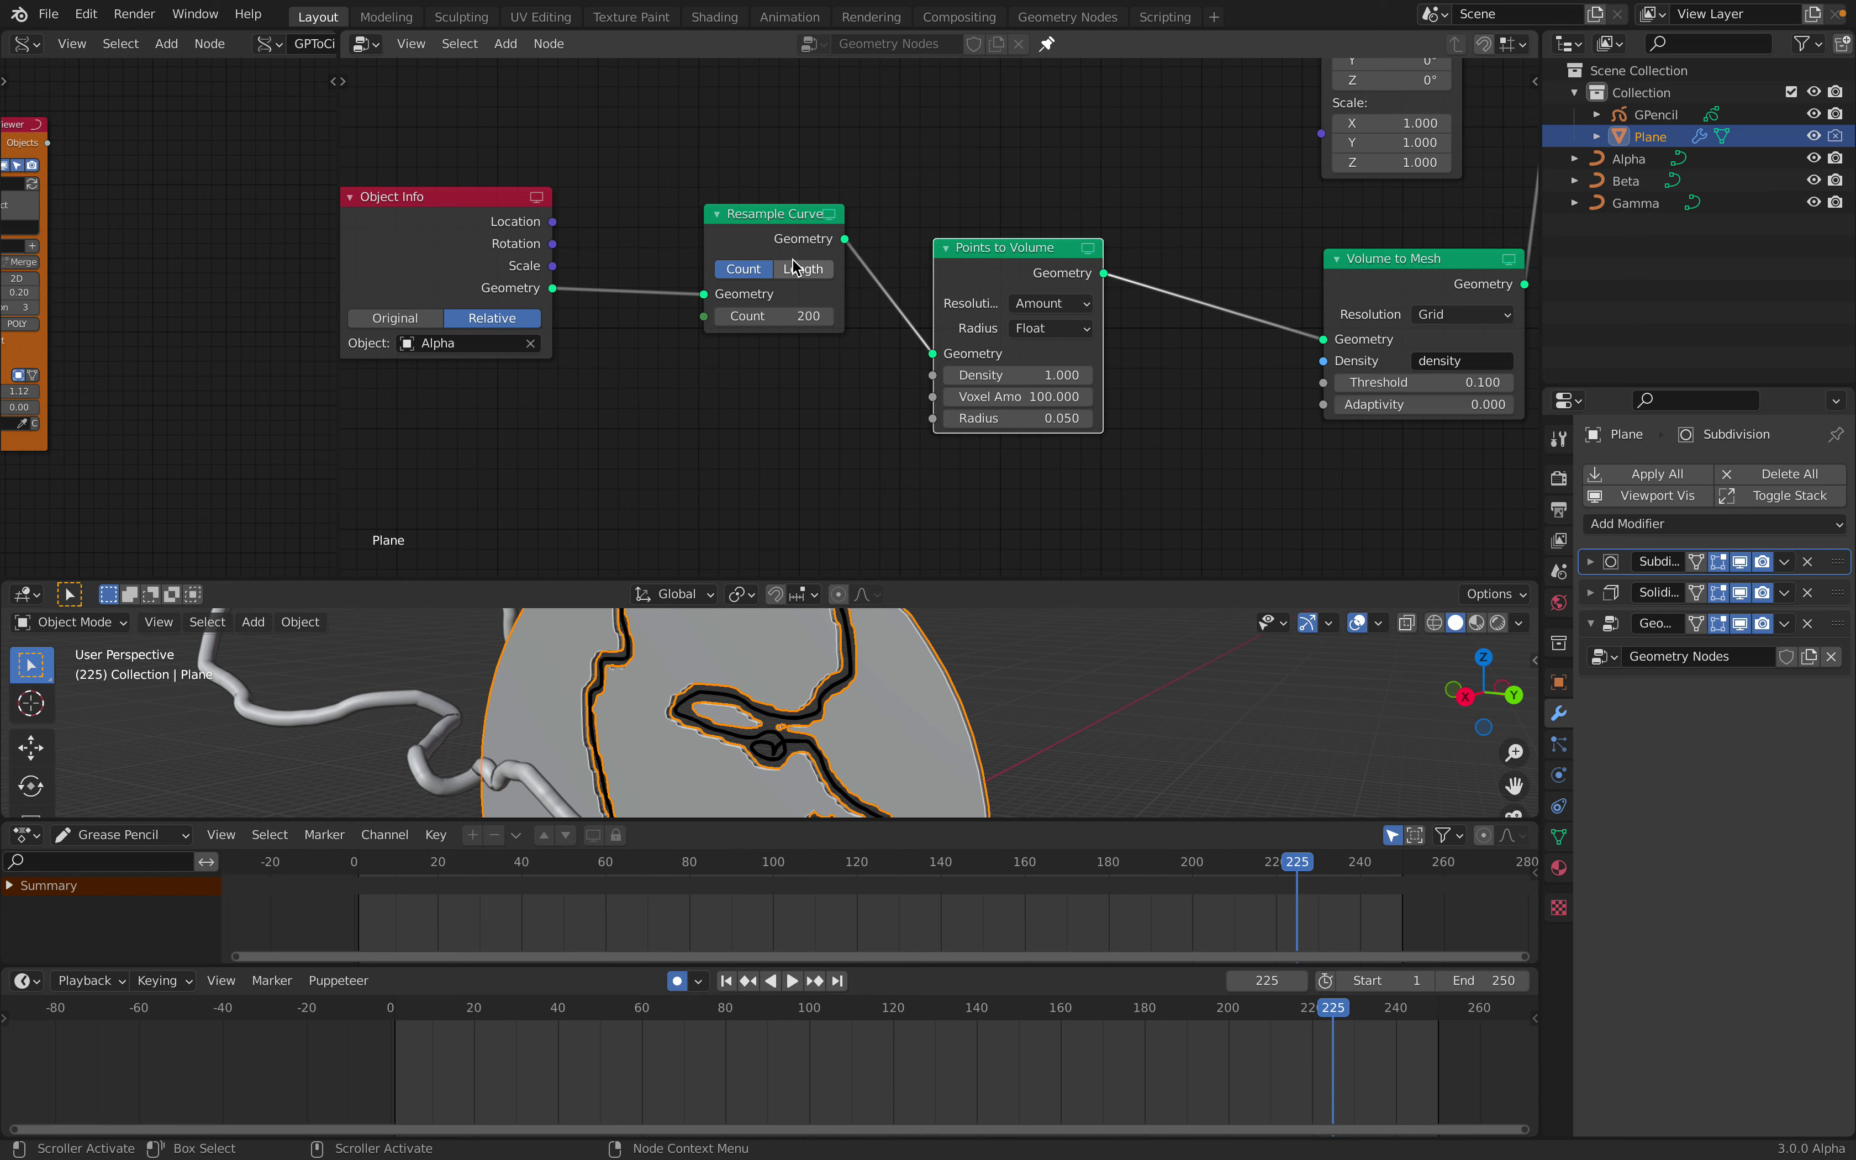
middle_drag(1059, 347, 833, 332)
drag(830, 284, 884, 320)
drag(1151, 308, 1043, 342)
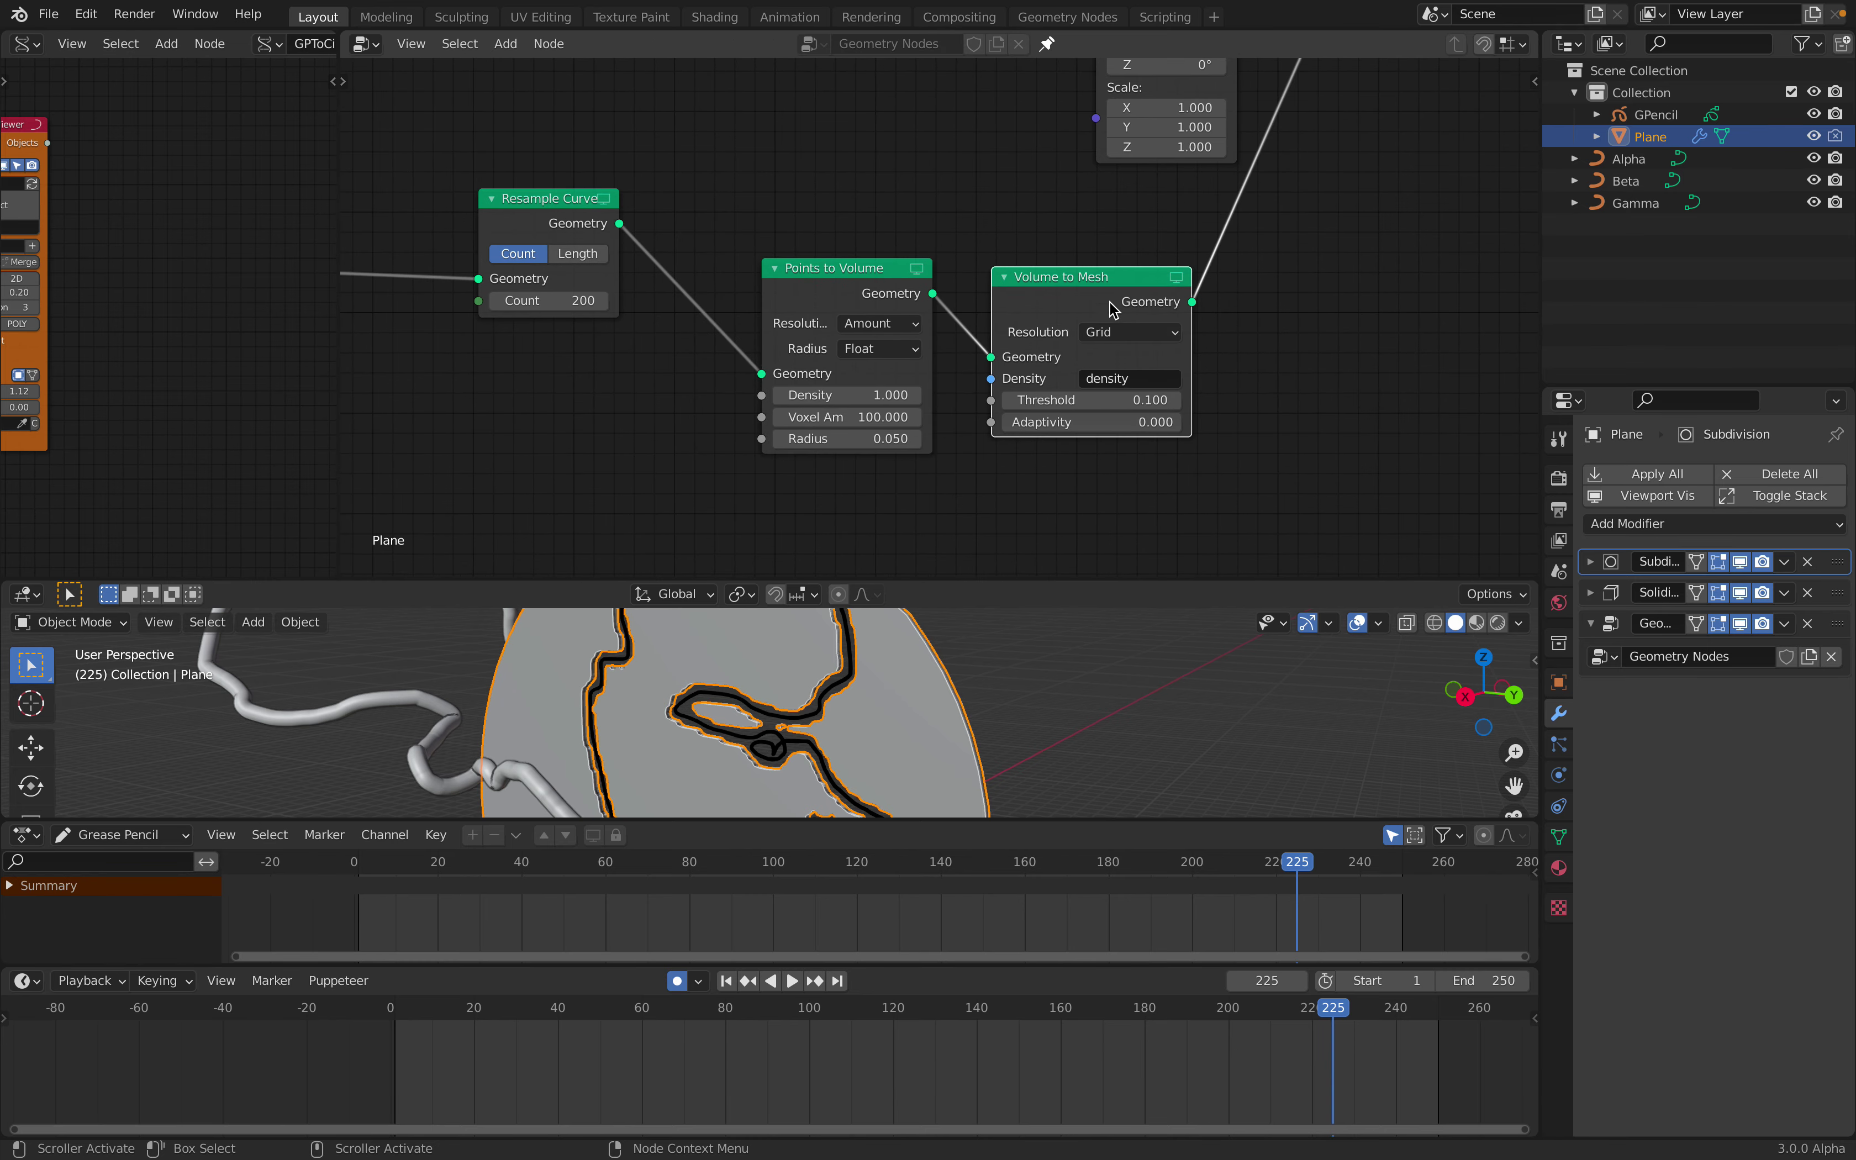
Enlarge the 3D viewport slightly and reposition the Boolean node between the Volume to Mesh and Group Output nodes
drag(1007, 581, 1007, 511)
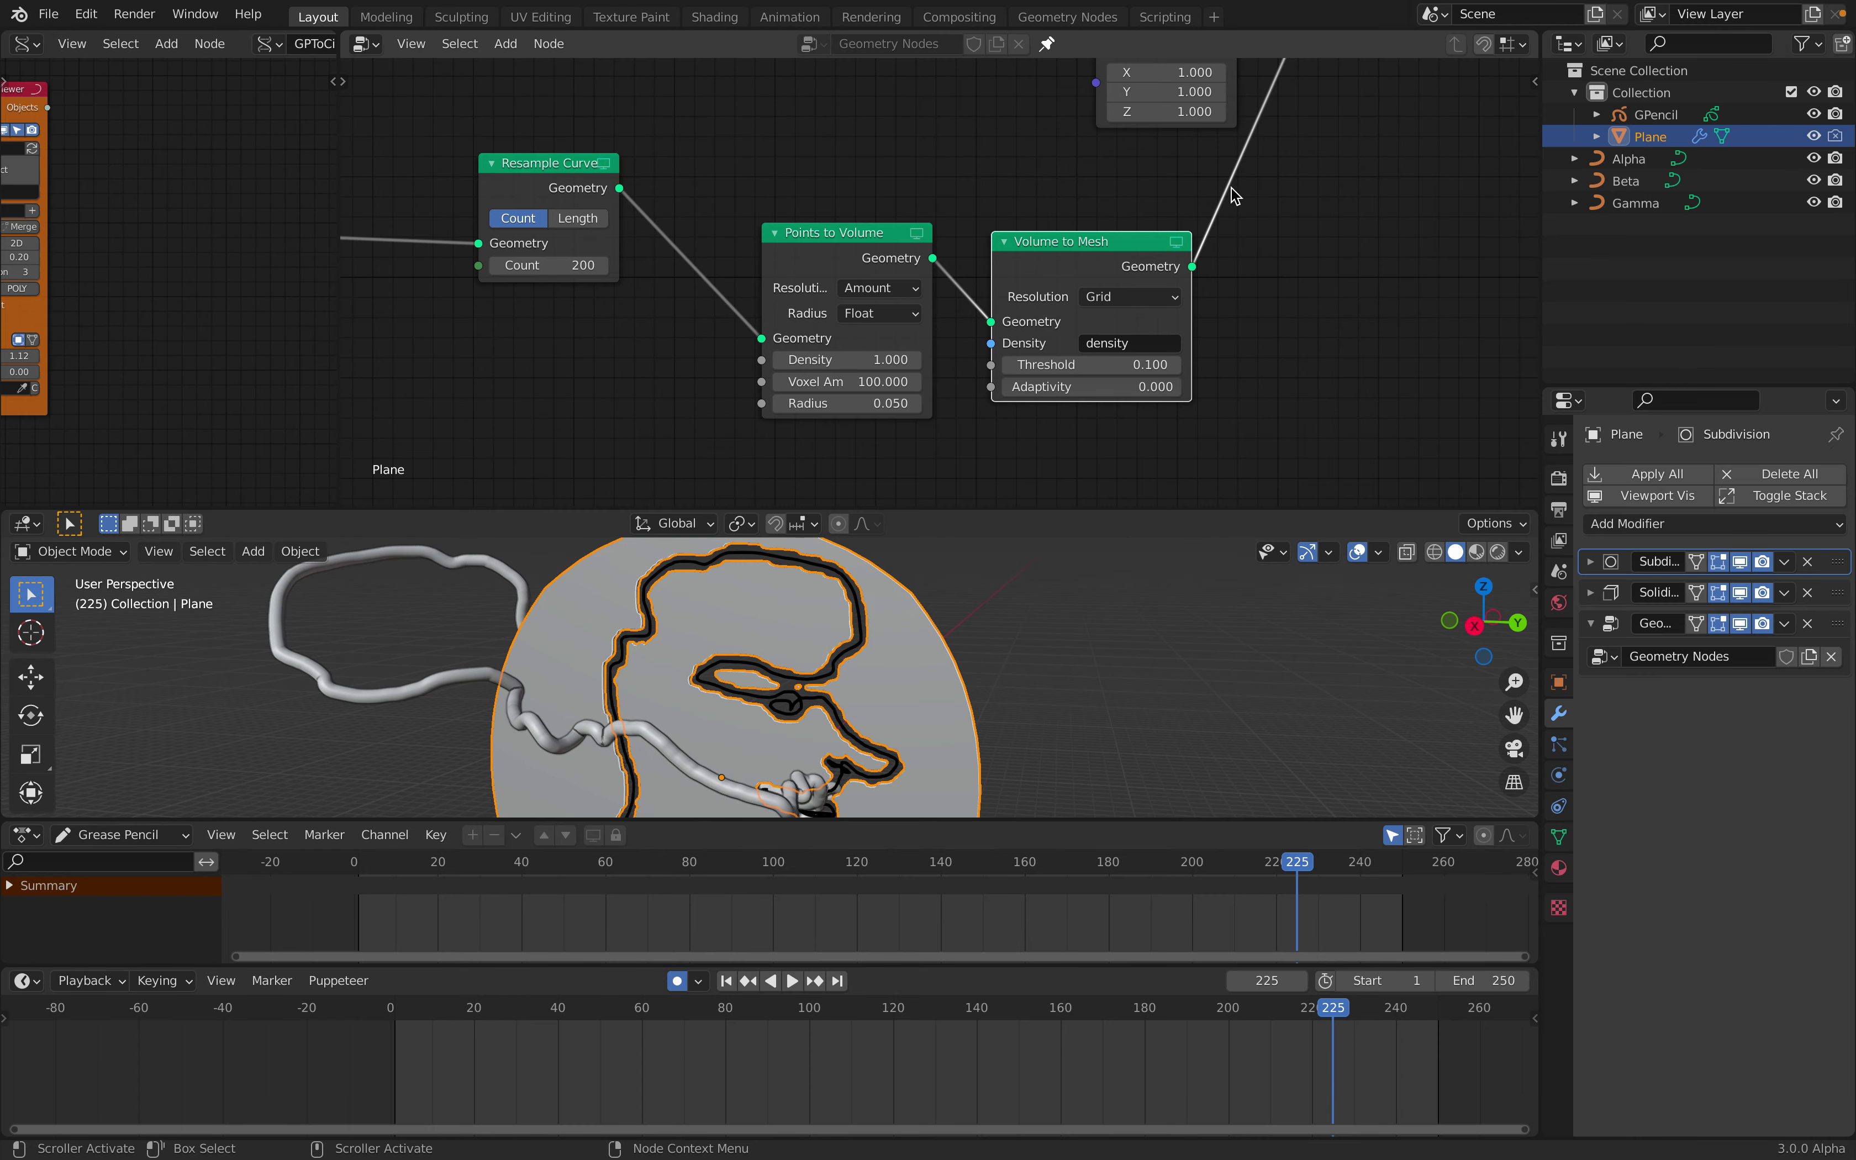
middle_drag(1232, 197, 920, 419)
scroll(921, 418, down, 5)
drag(1058, 221, 1086, 330)
middle_drag(1087, 330, 1118, 195)
scroll(1118, 196, up, 1)
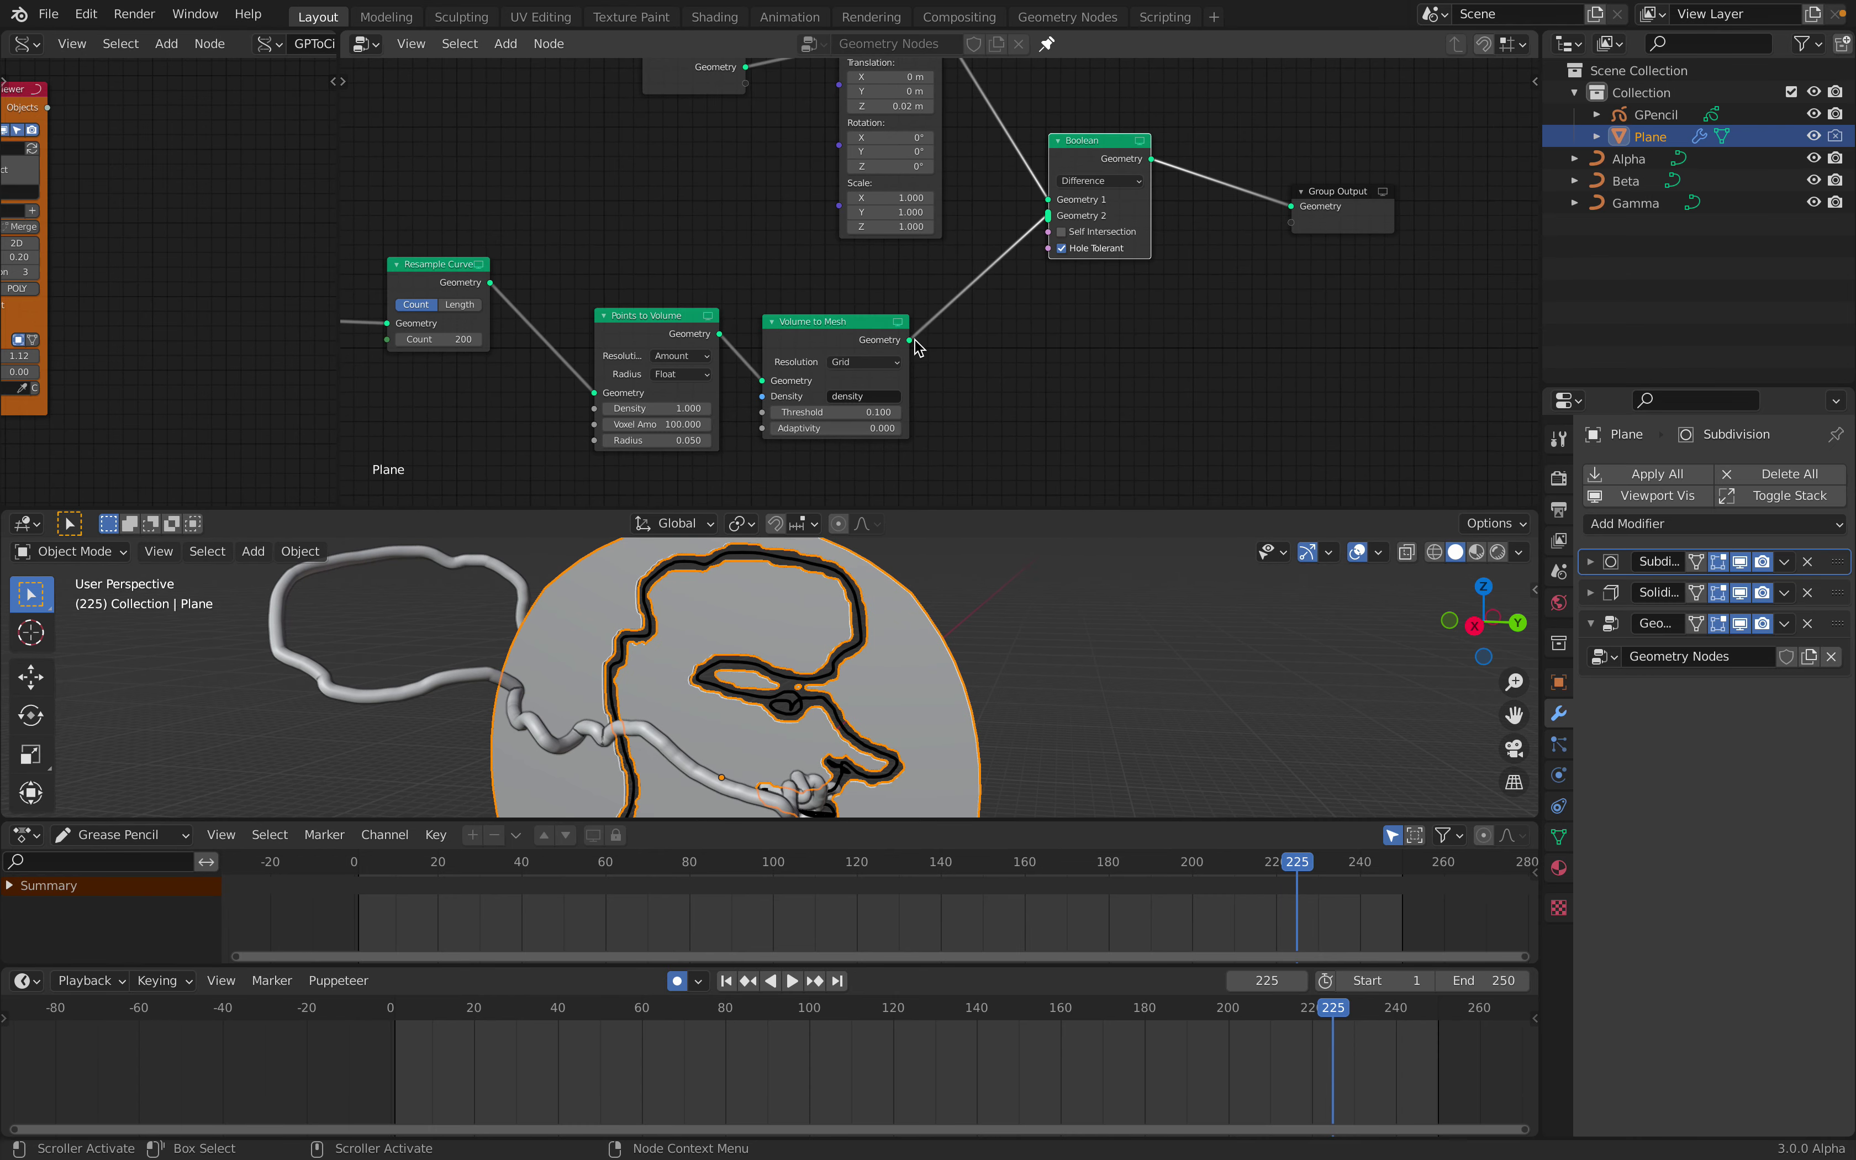
Preview the Volume to Mesh geometry by linking it directly to the Group Output, and reconnect the Boolean output
drag(1305, 215, 1303, 211)
mouse_move(993, 634)
middle_down()
mouse_move(1106, 634)
mouse_move(957, 601)
mouse_move(986, 611)
middle_up()
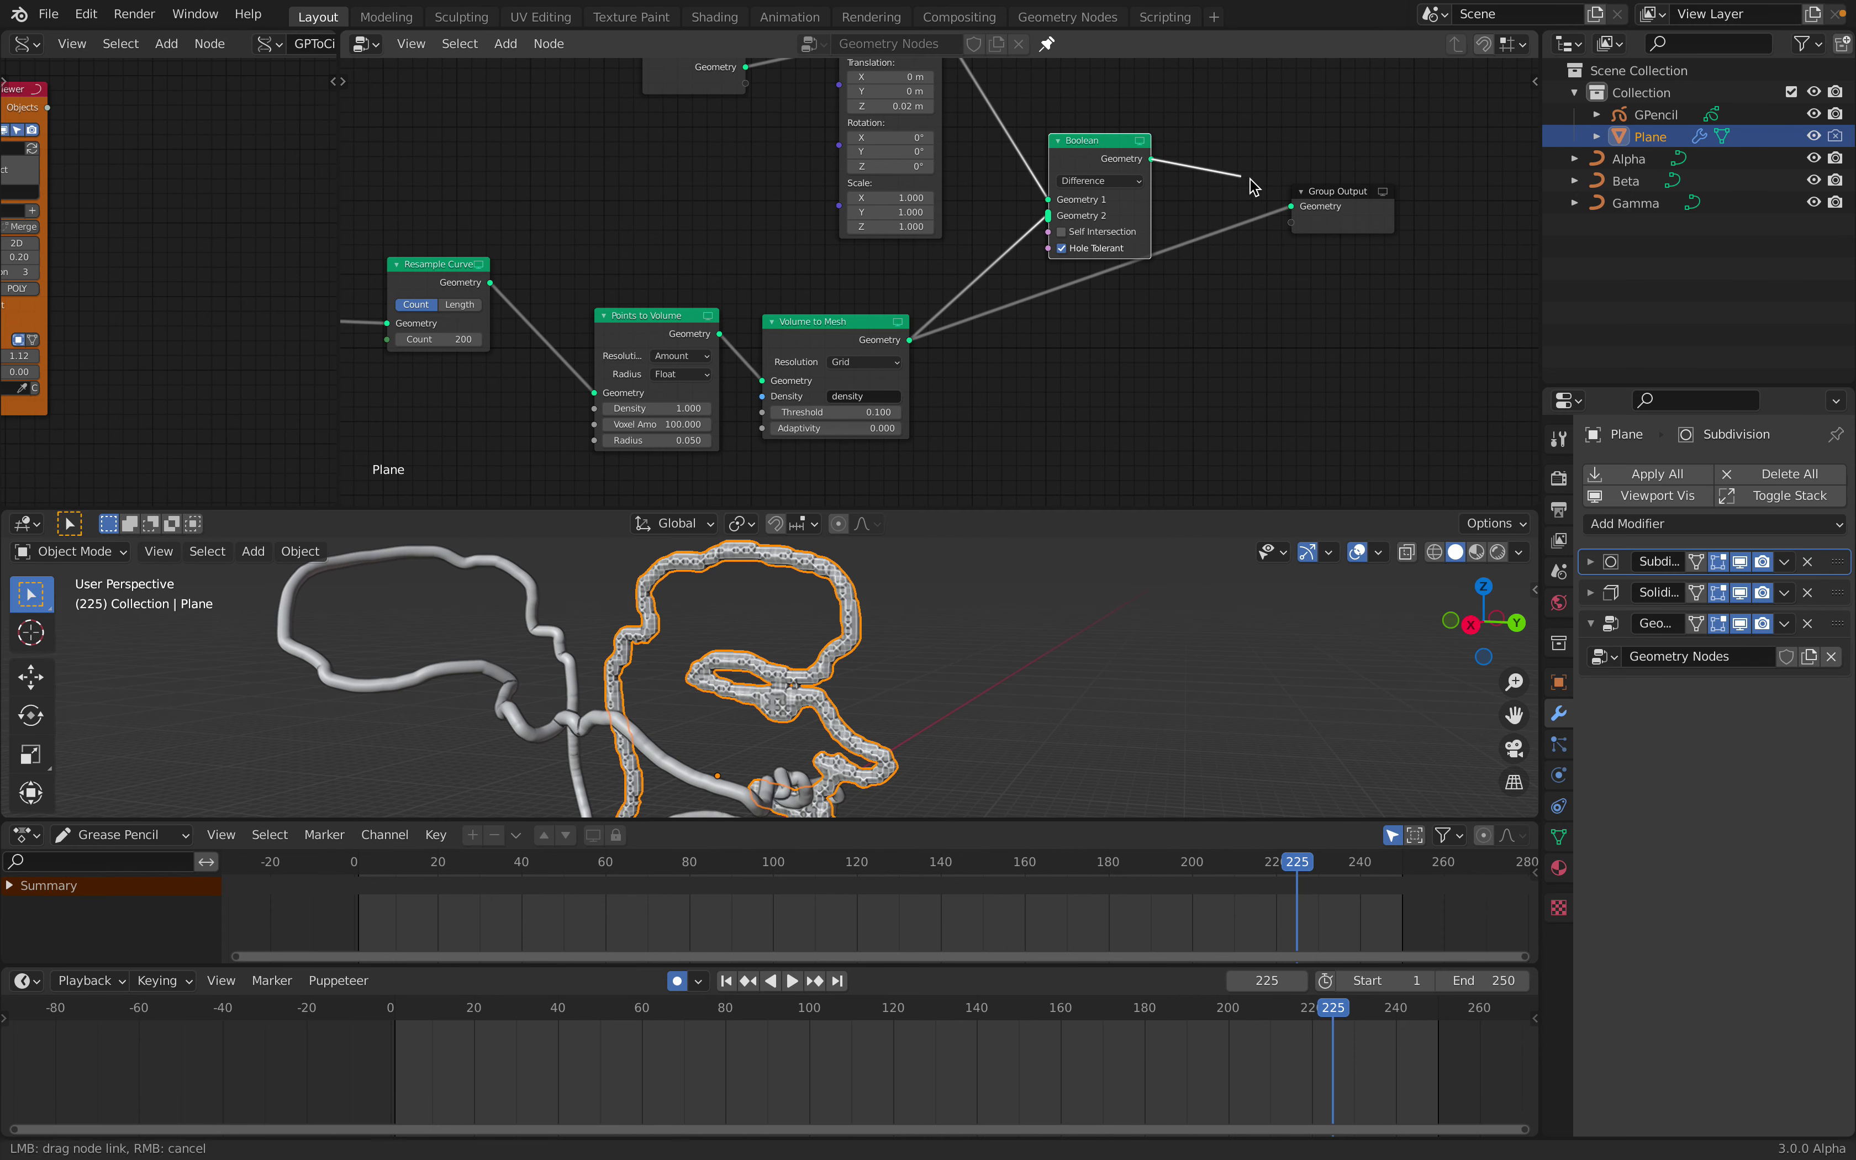
drag(1291, 190, 1293, 206)
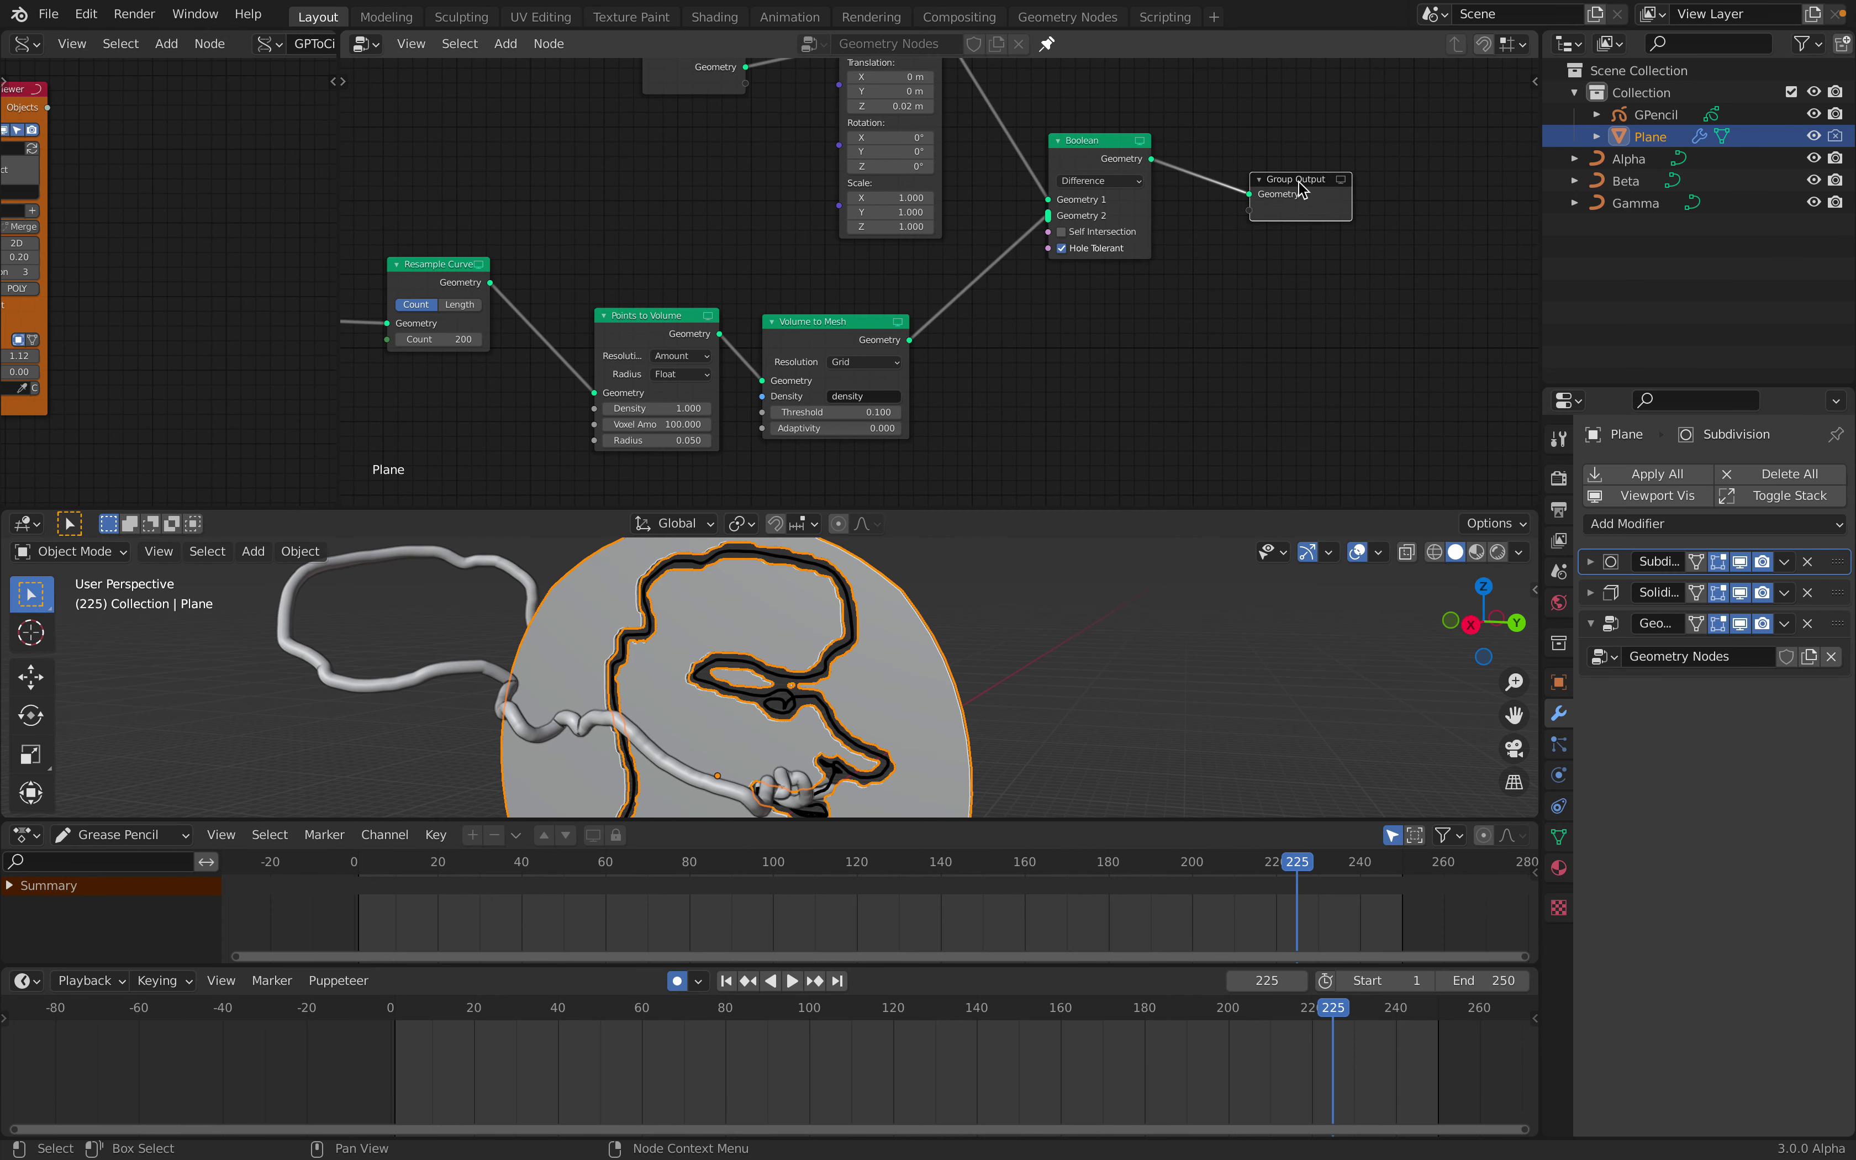
middle_drag(1069, 642, 679, 704)
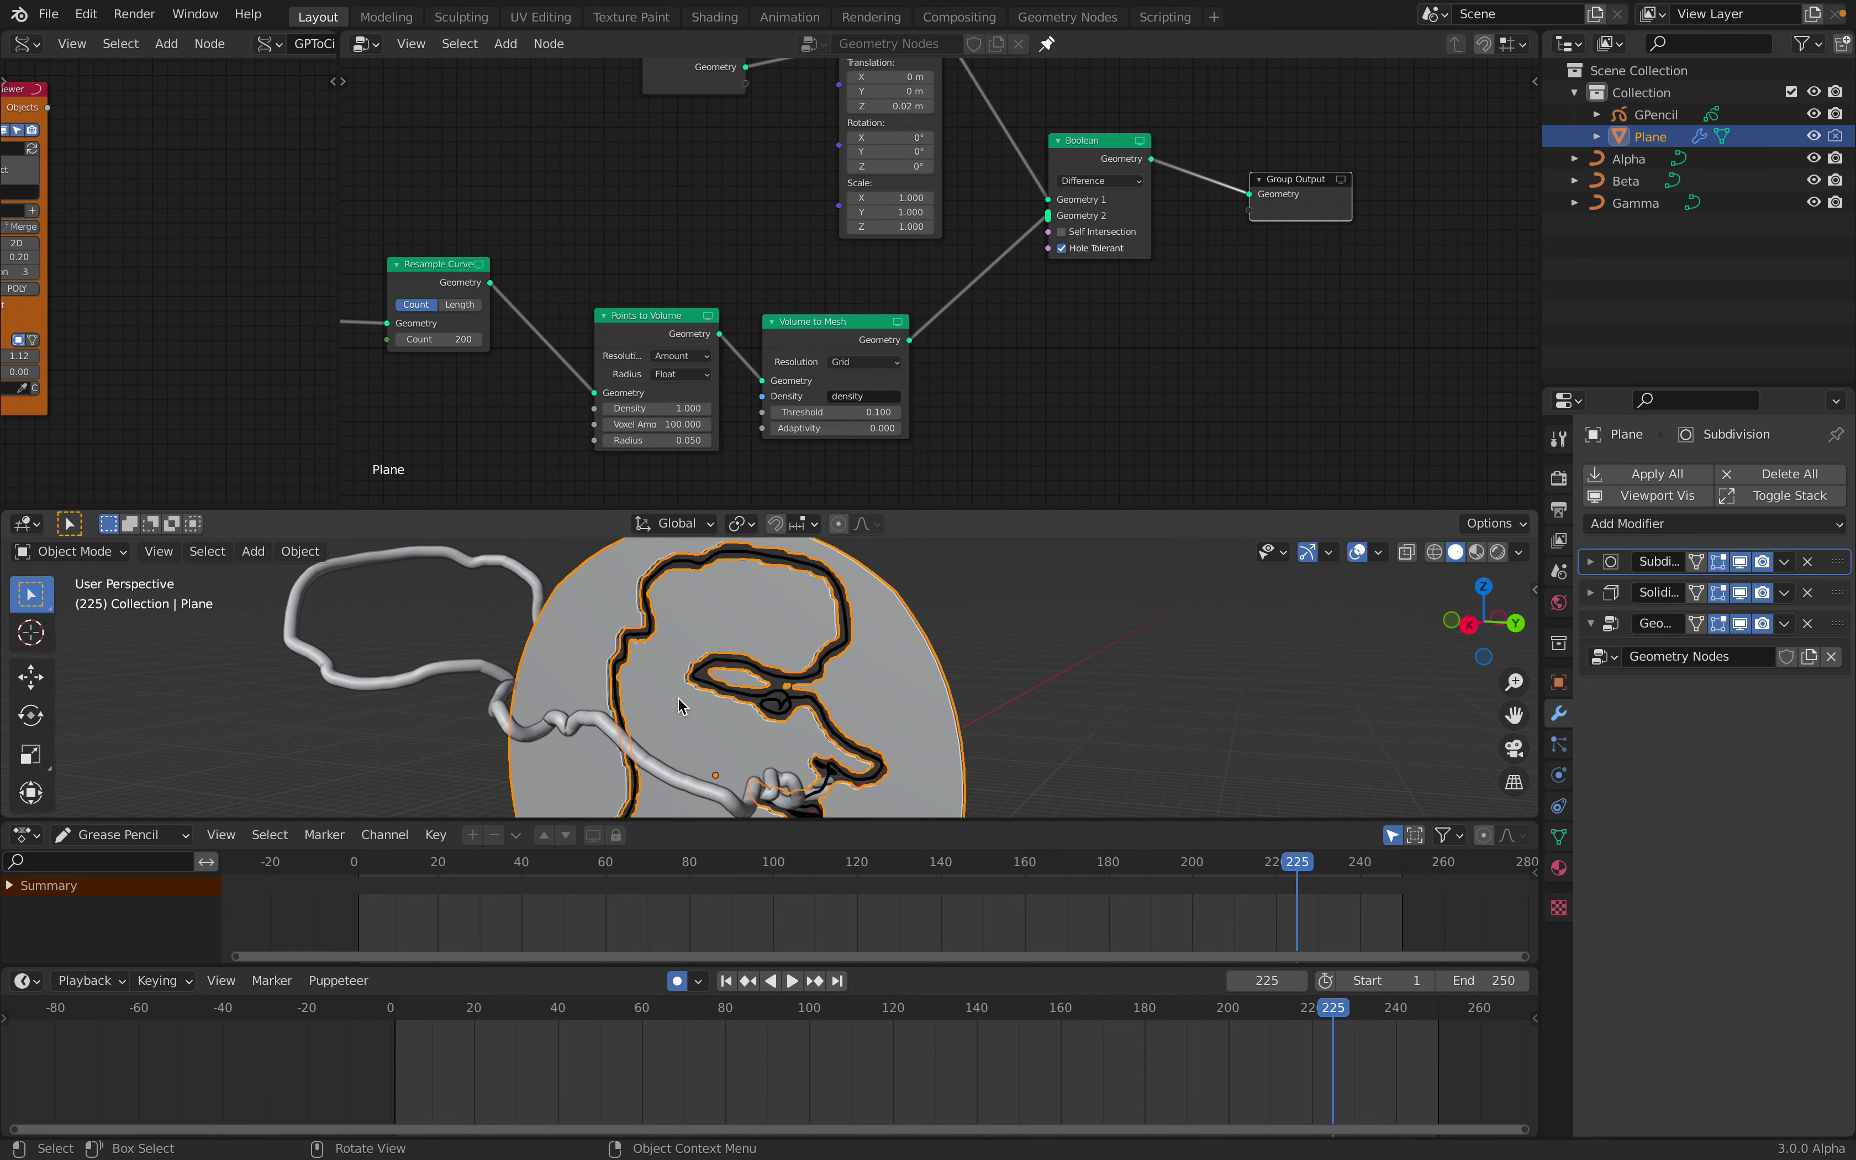
Enlarge the 3D viewport to show the whole disc and apply all modifiers on the Plane
drag(989, 509, 993, 247)
click(1485, 365)
middle_drag(1139, 477, 1089, 506)
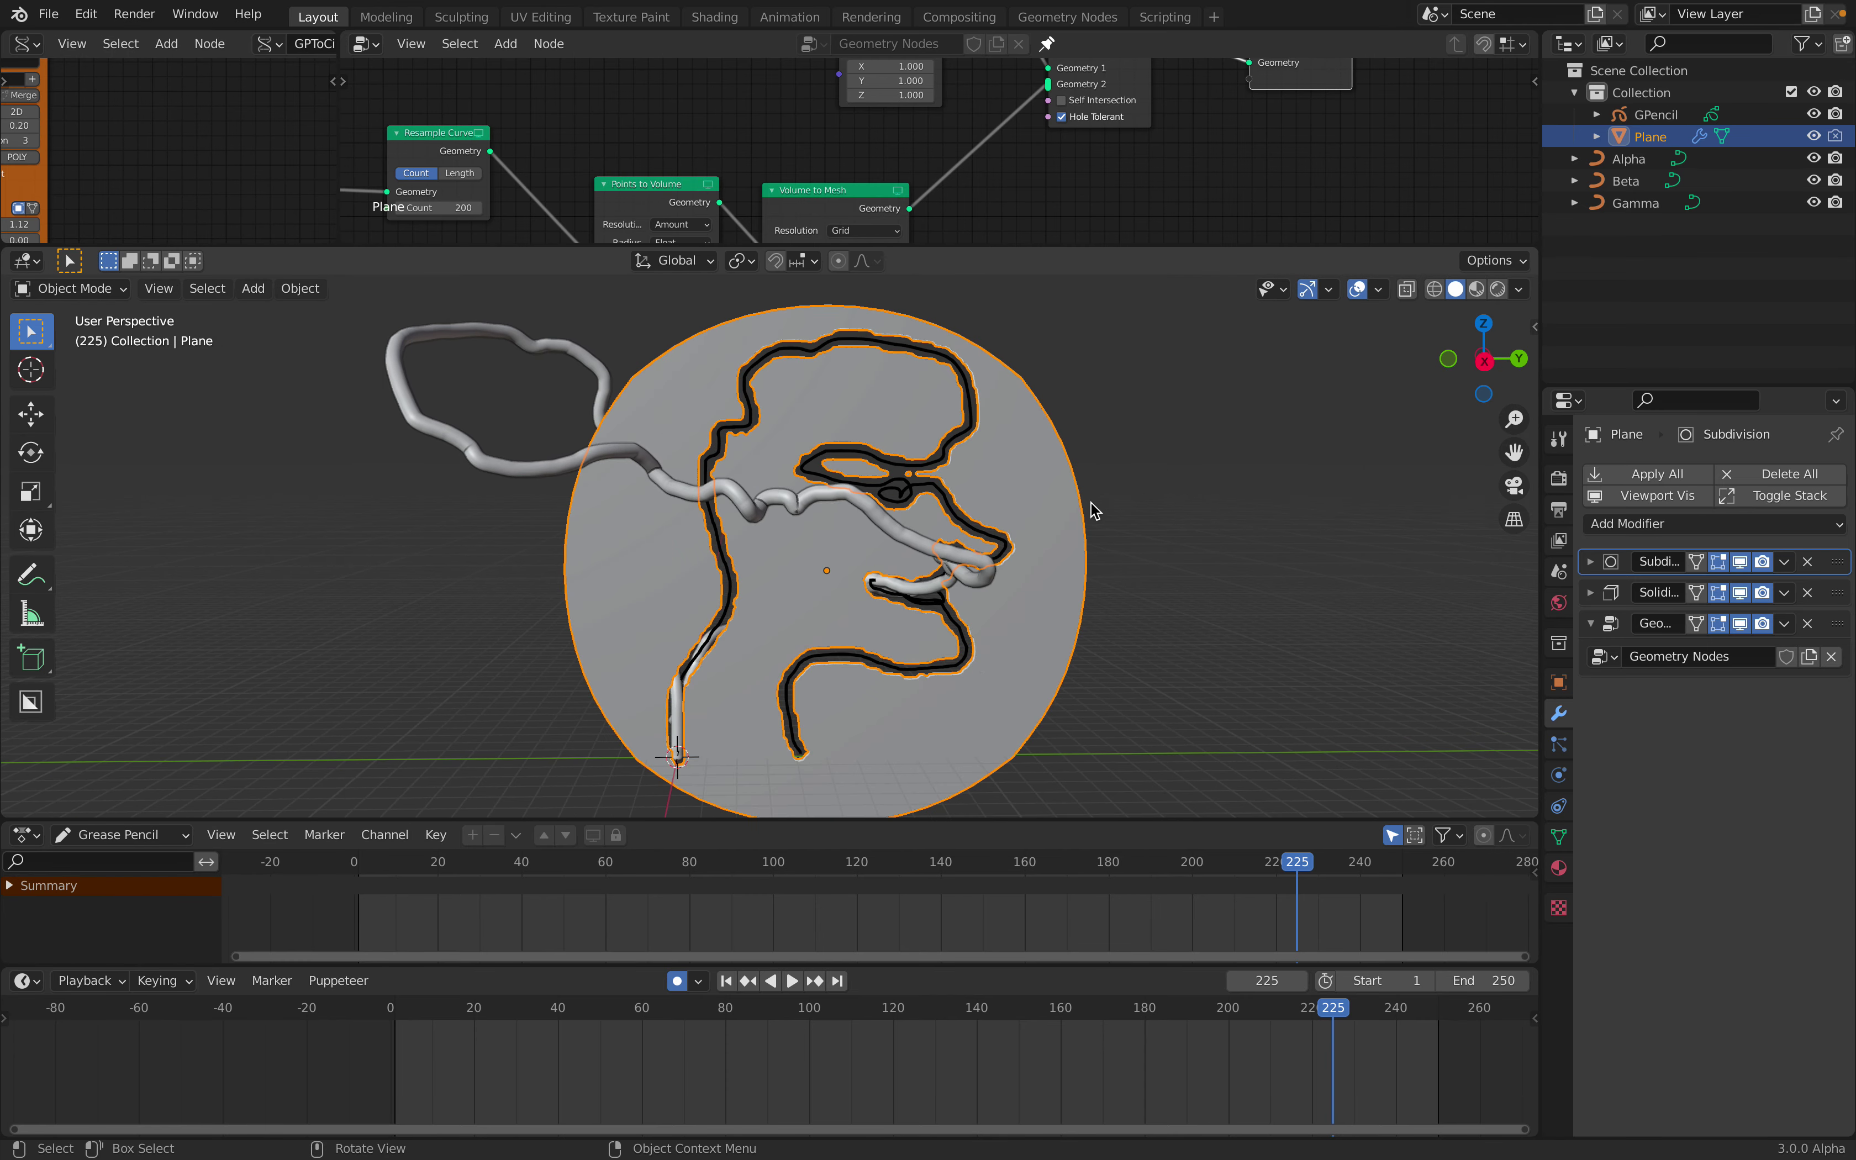
middle_drag(1152, 675, 1412, 579)
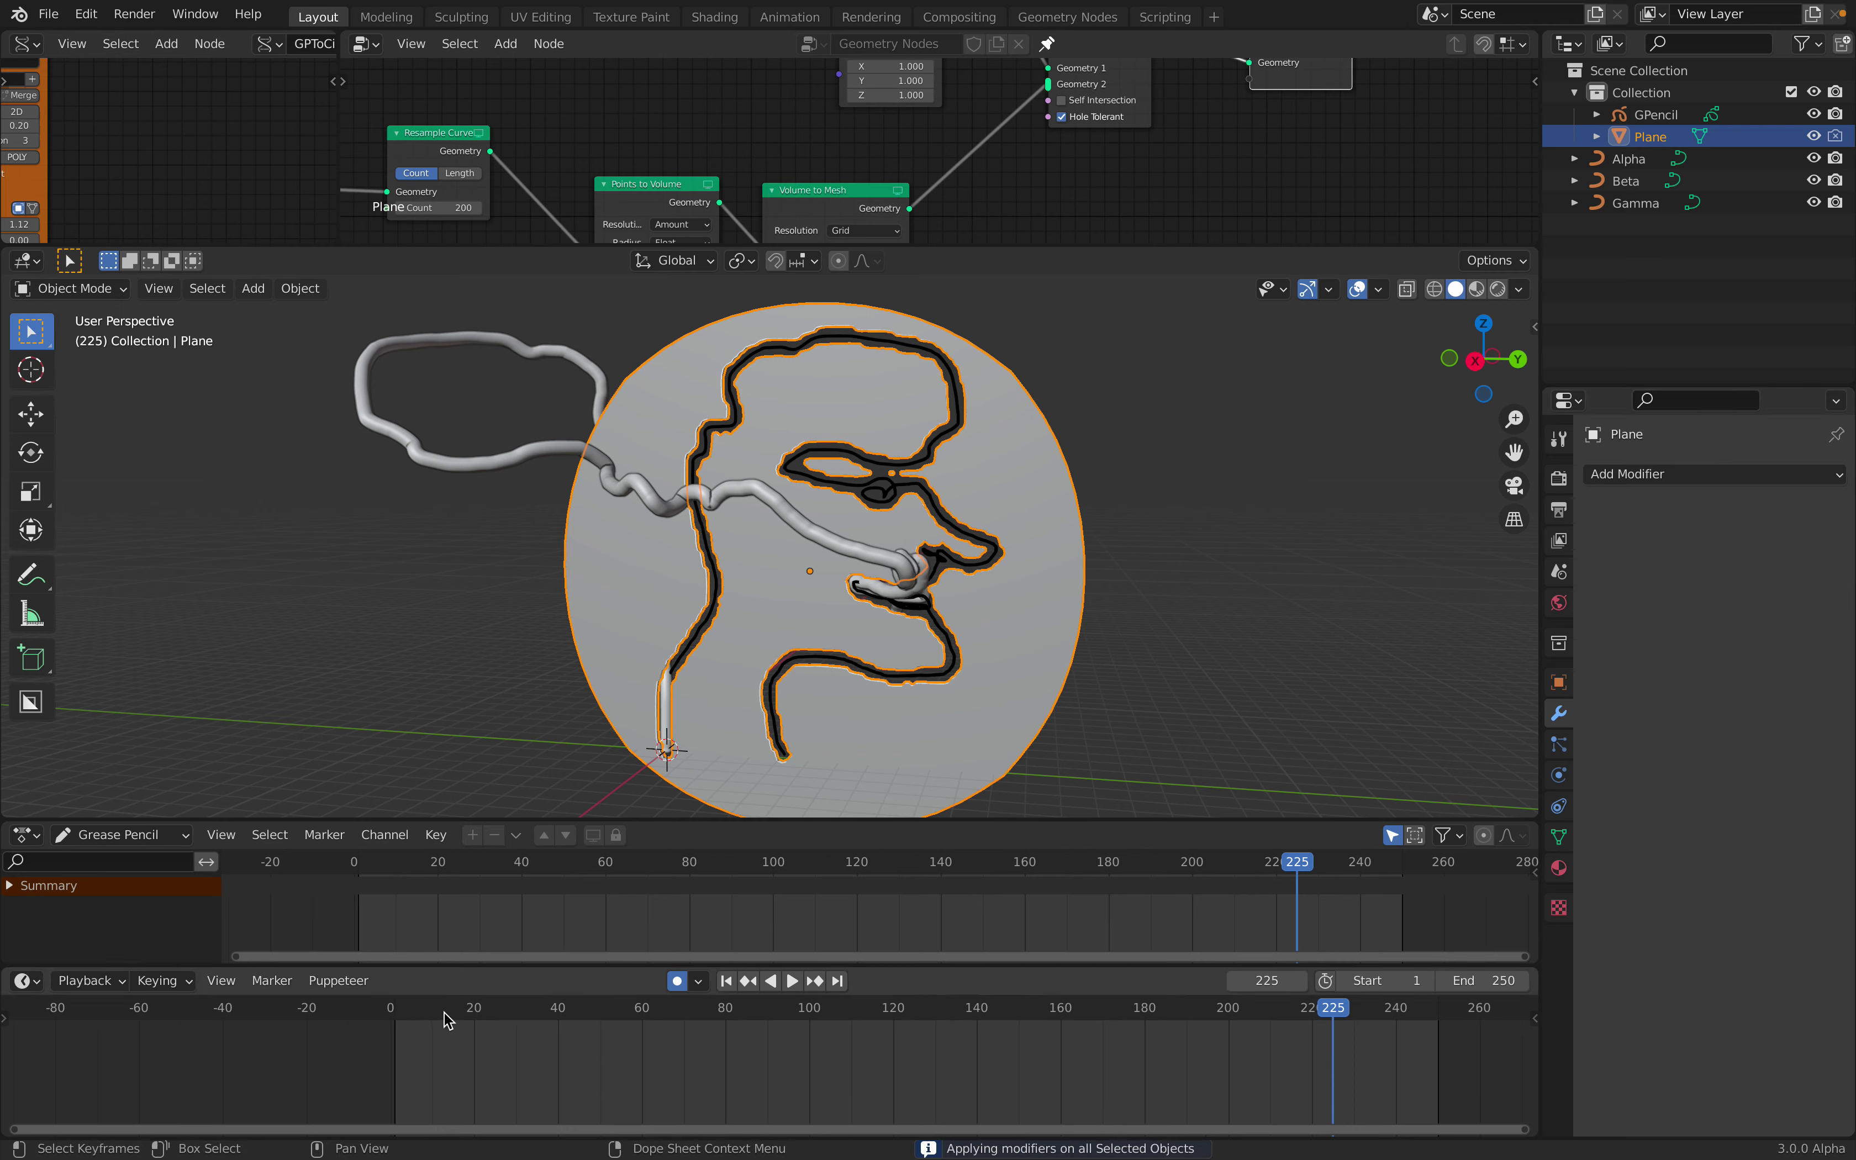
Play and scrub the animation from its first frame to examine how the twisting curve moves against the carved disc
key(space)
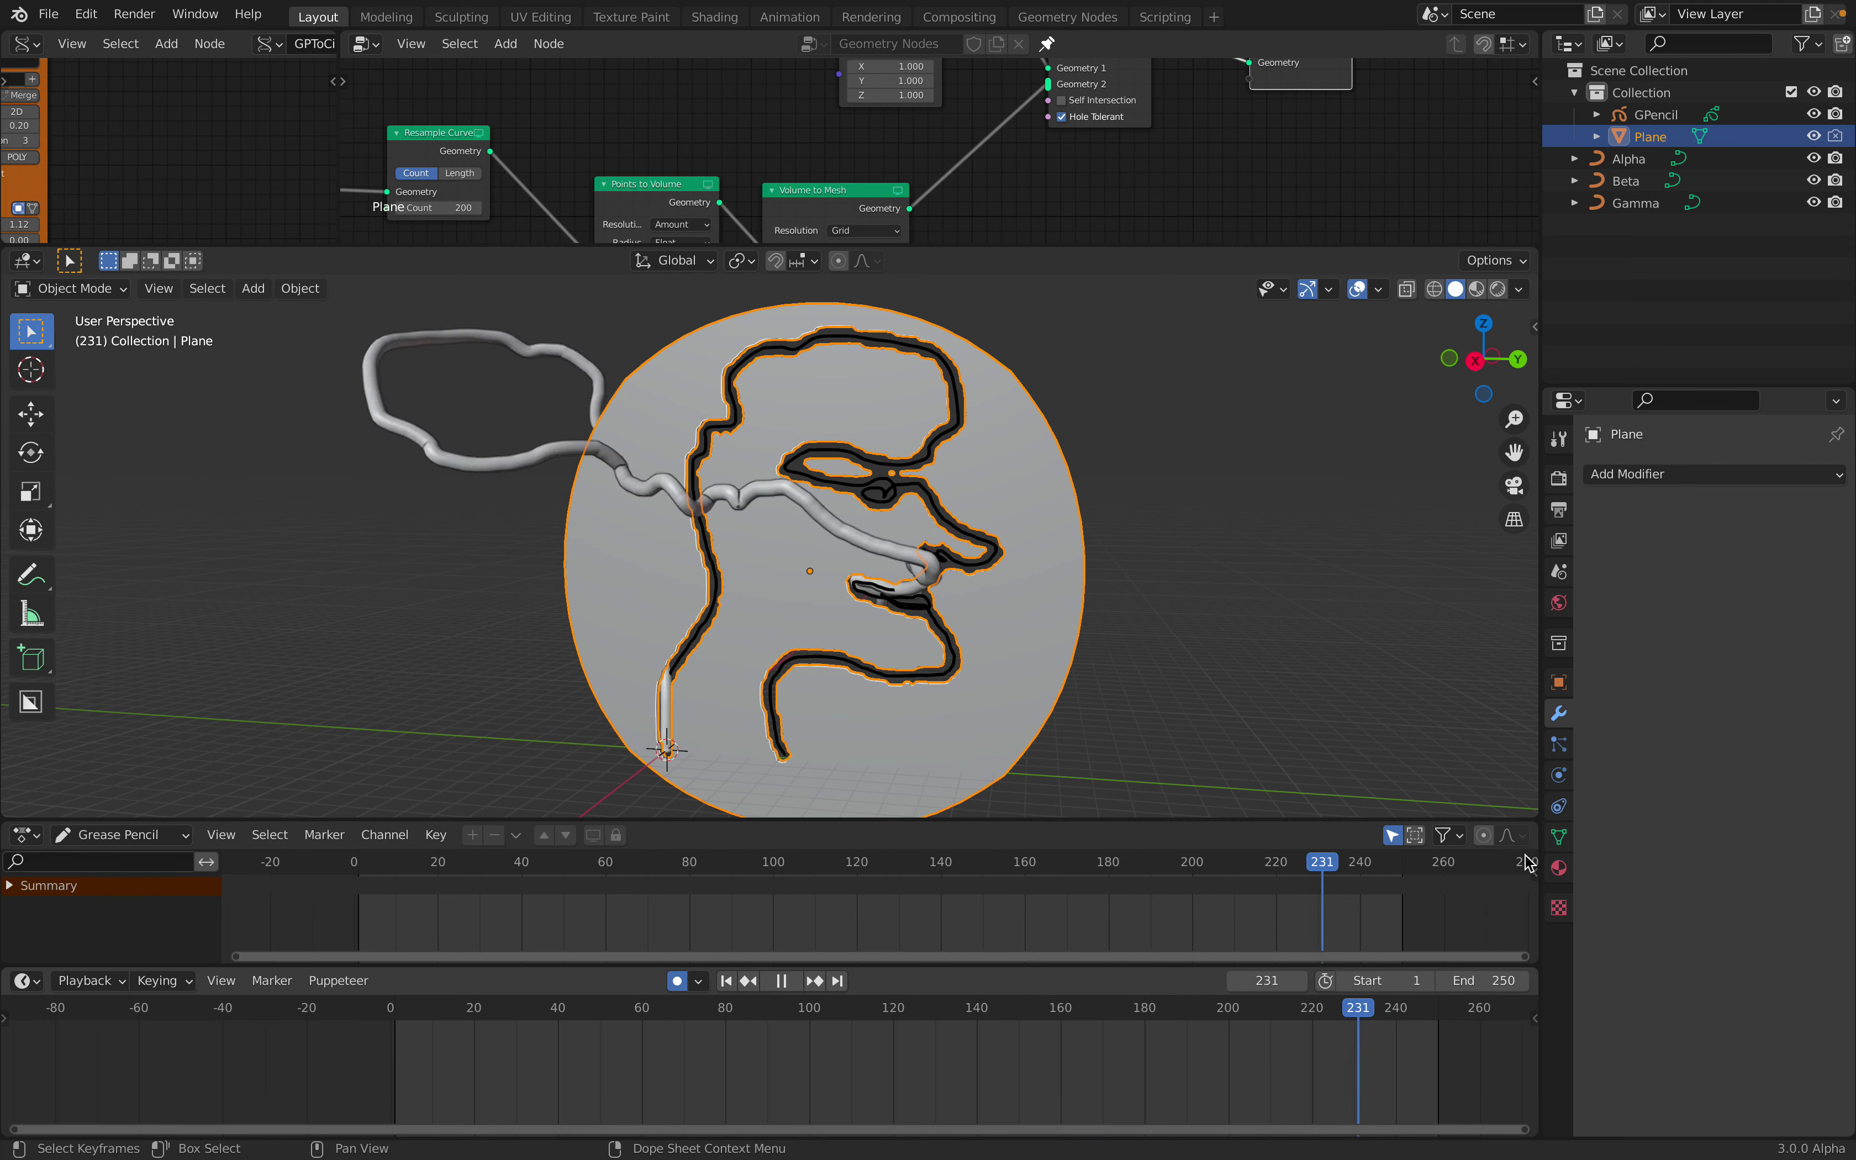
click(354, 862)
click(395, 1008)
drag(807, 992, 1069, 997)
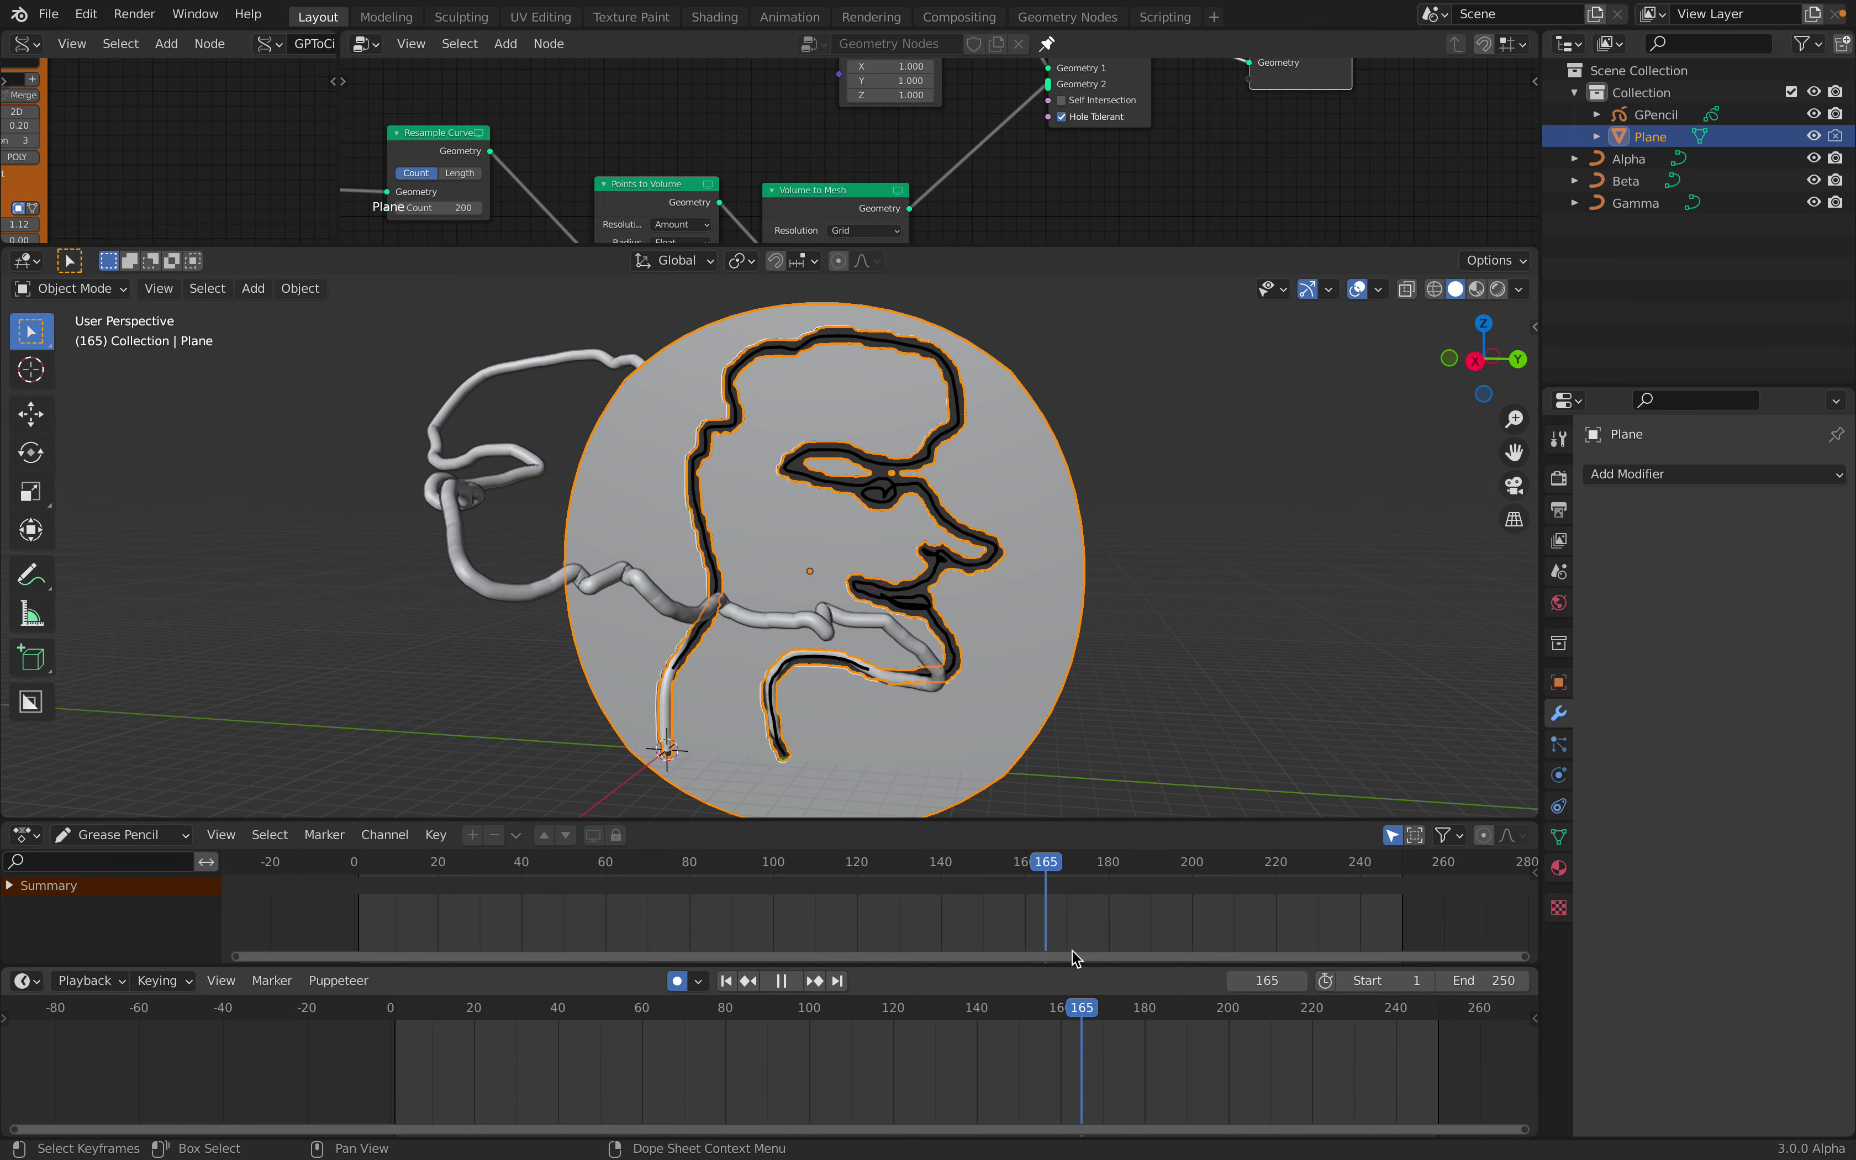
key(space)
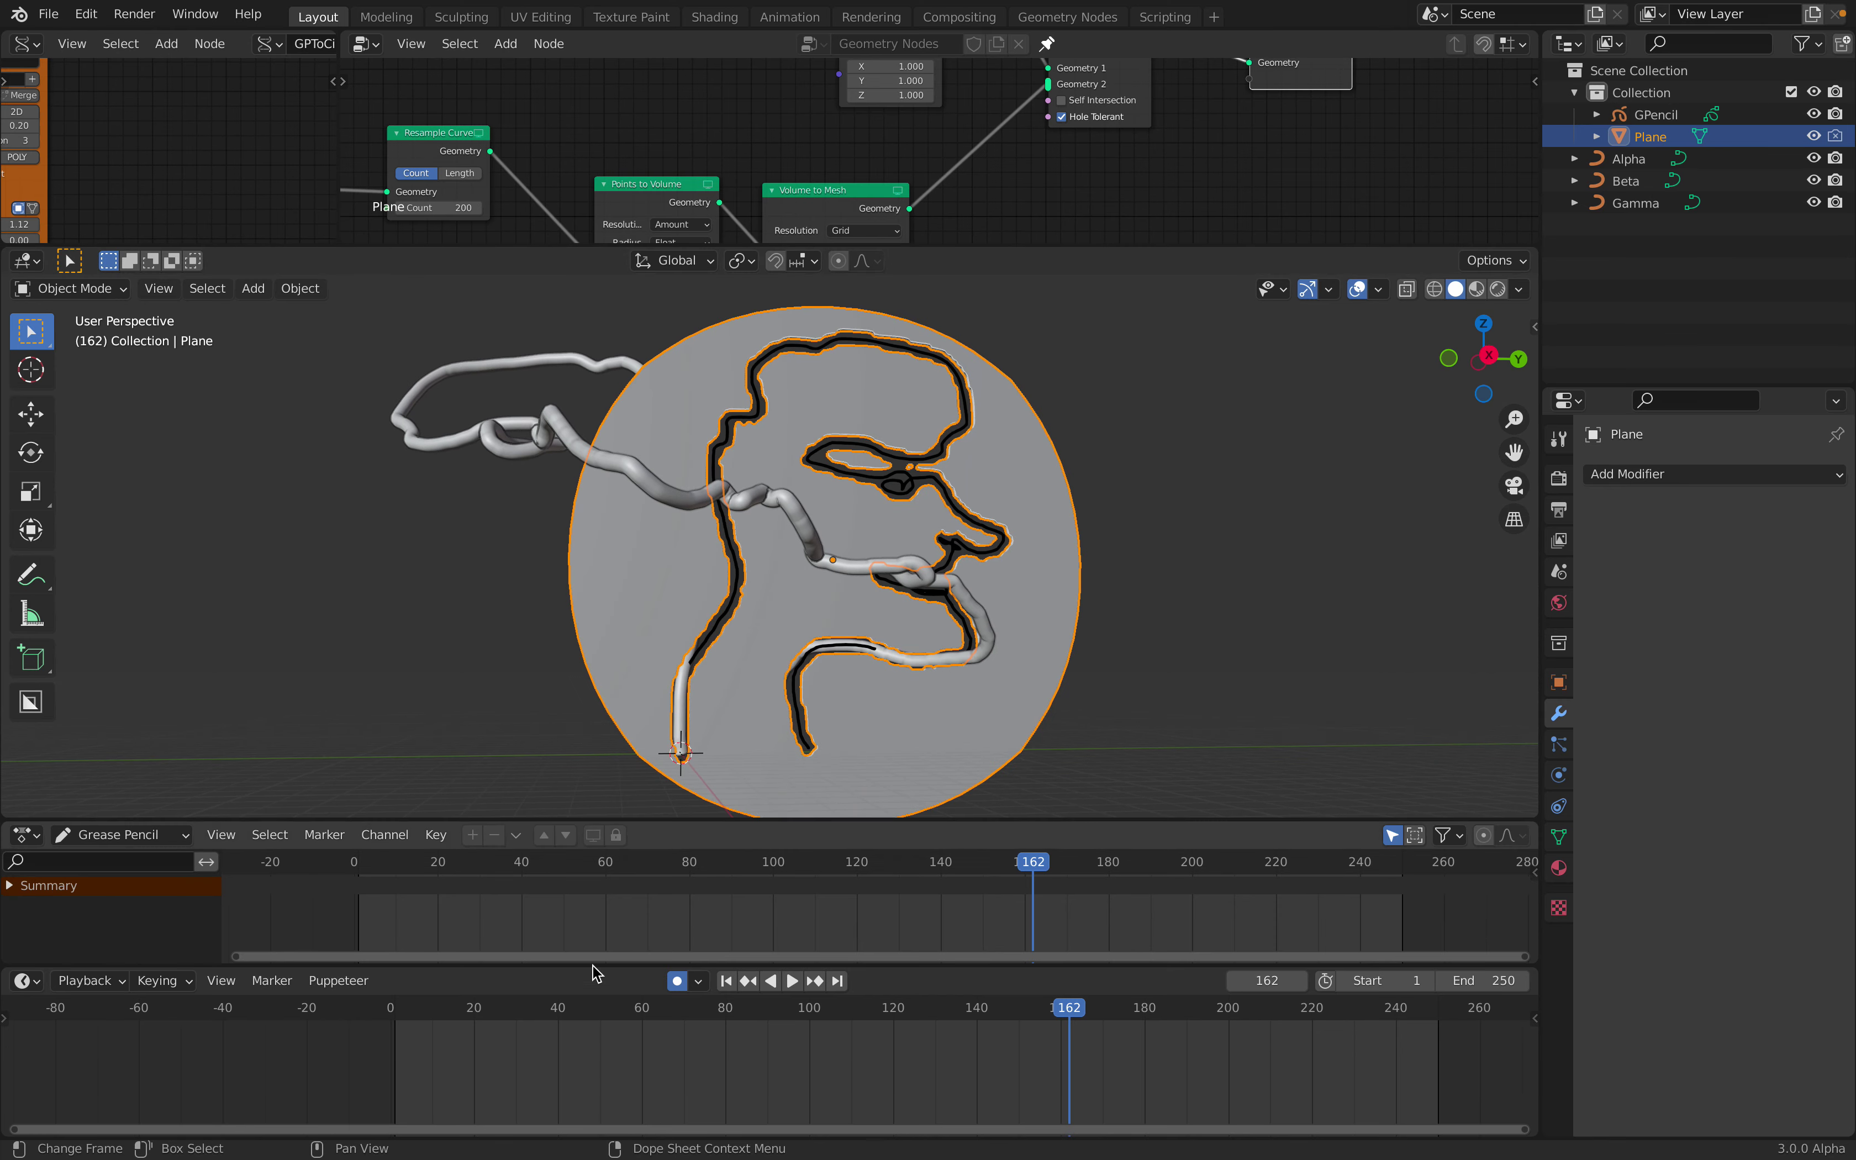
click(736, 1008)
key(space)
drag(932, 1012, 1289, 997)
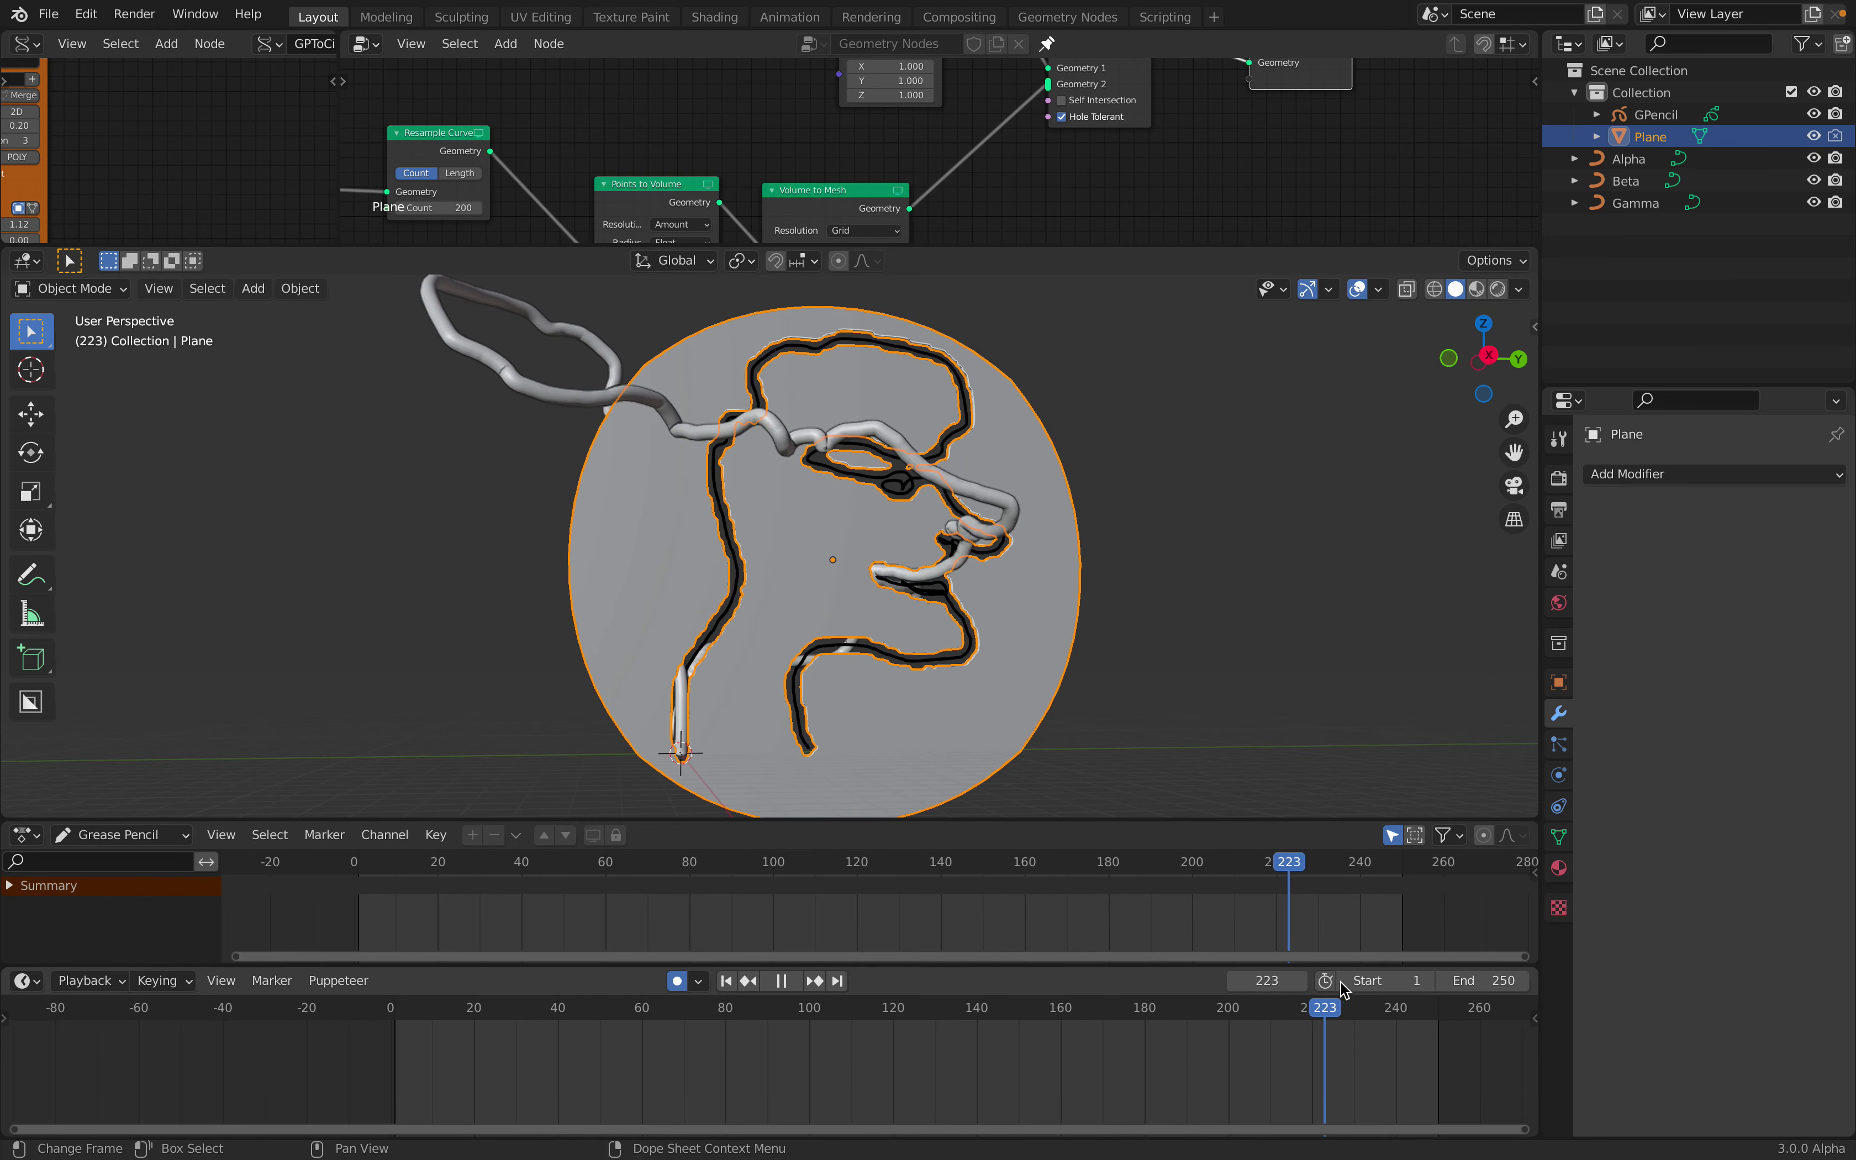
key(space)
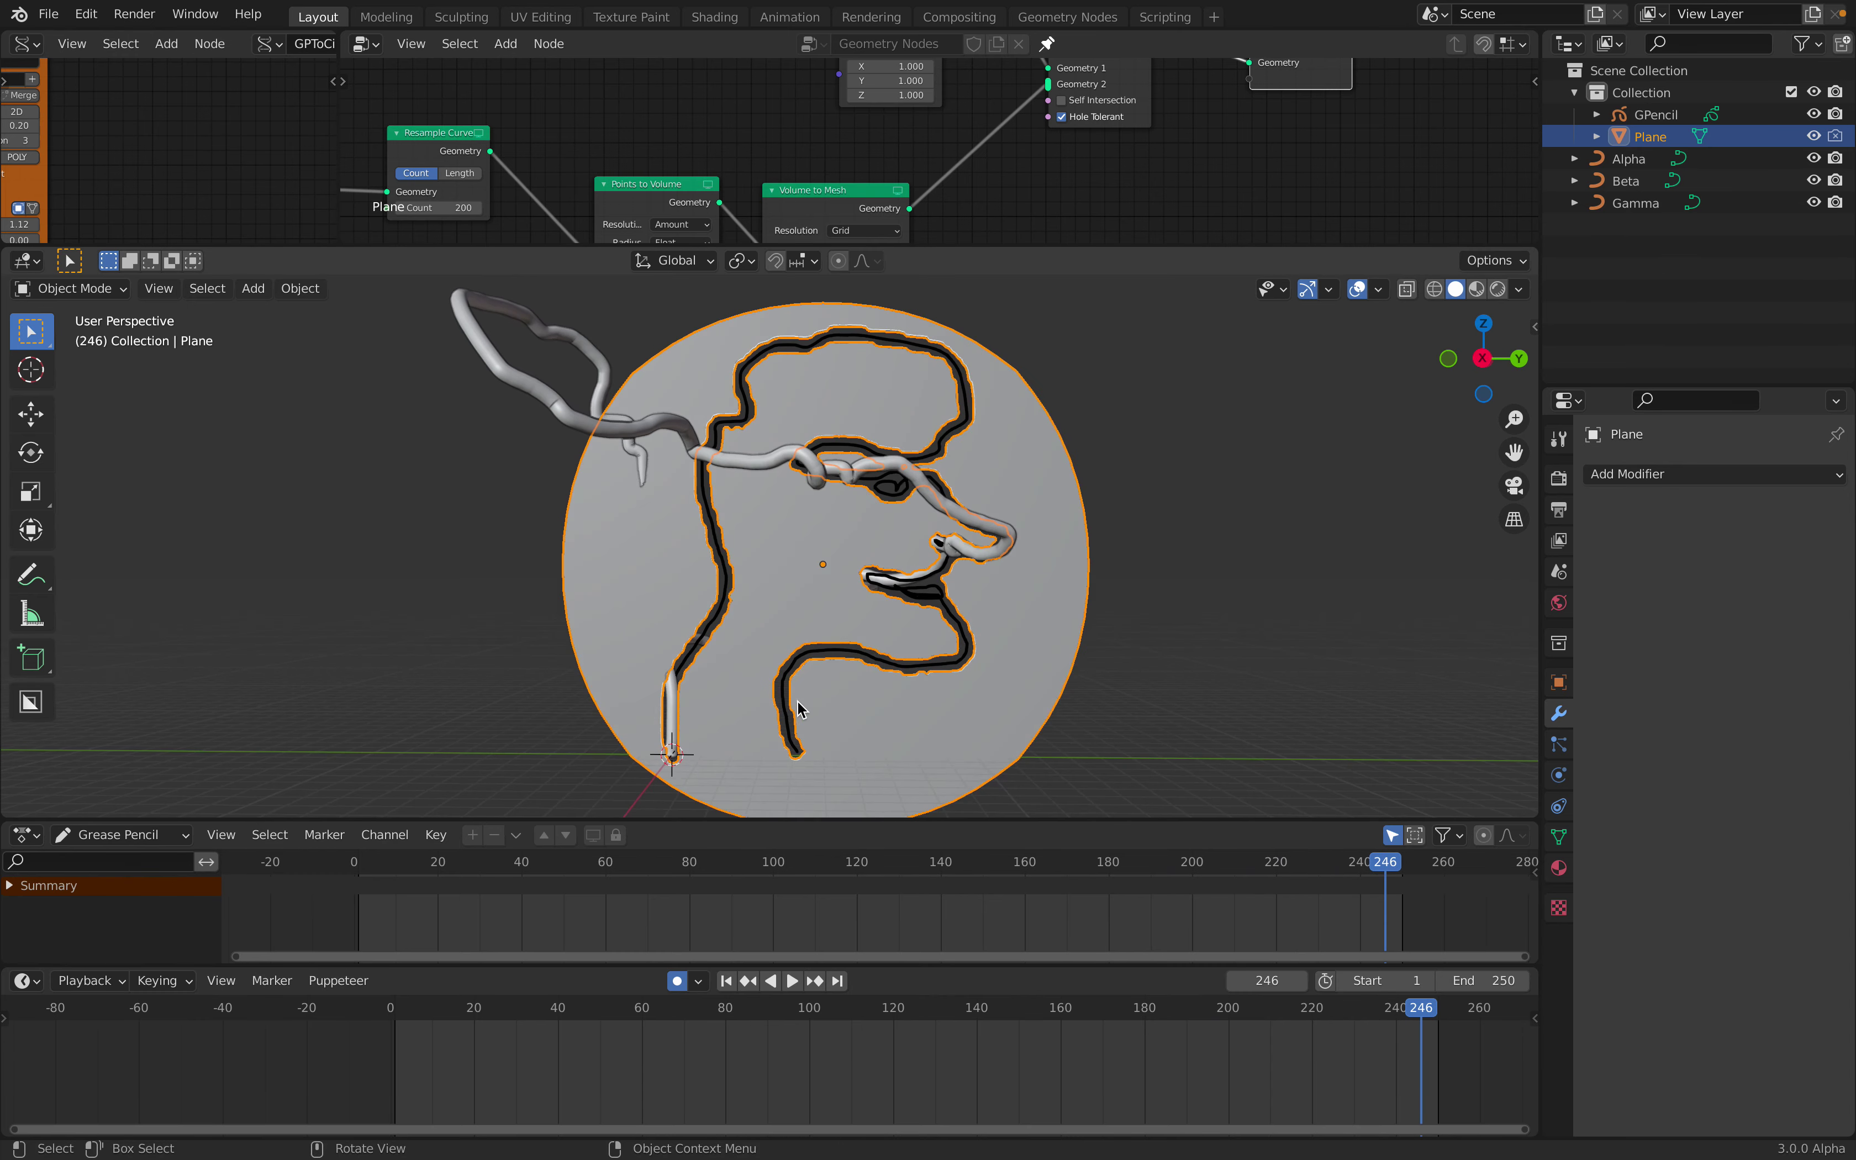
drag(1416, 1010, 399, 970)
key(space)
drag(784, 1001, 507, 990)
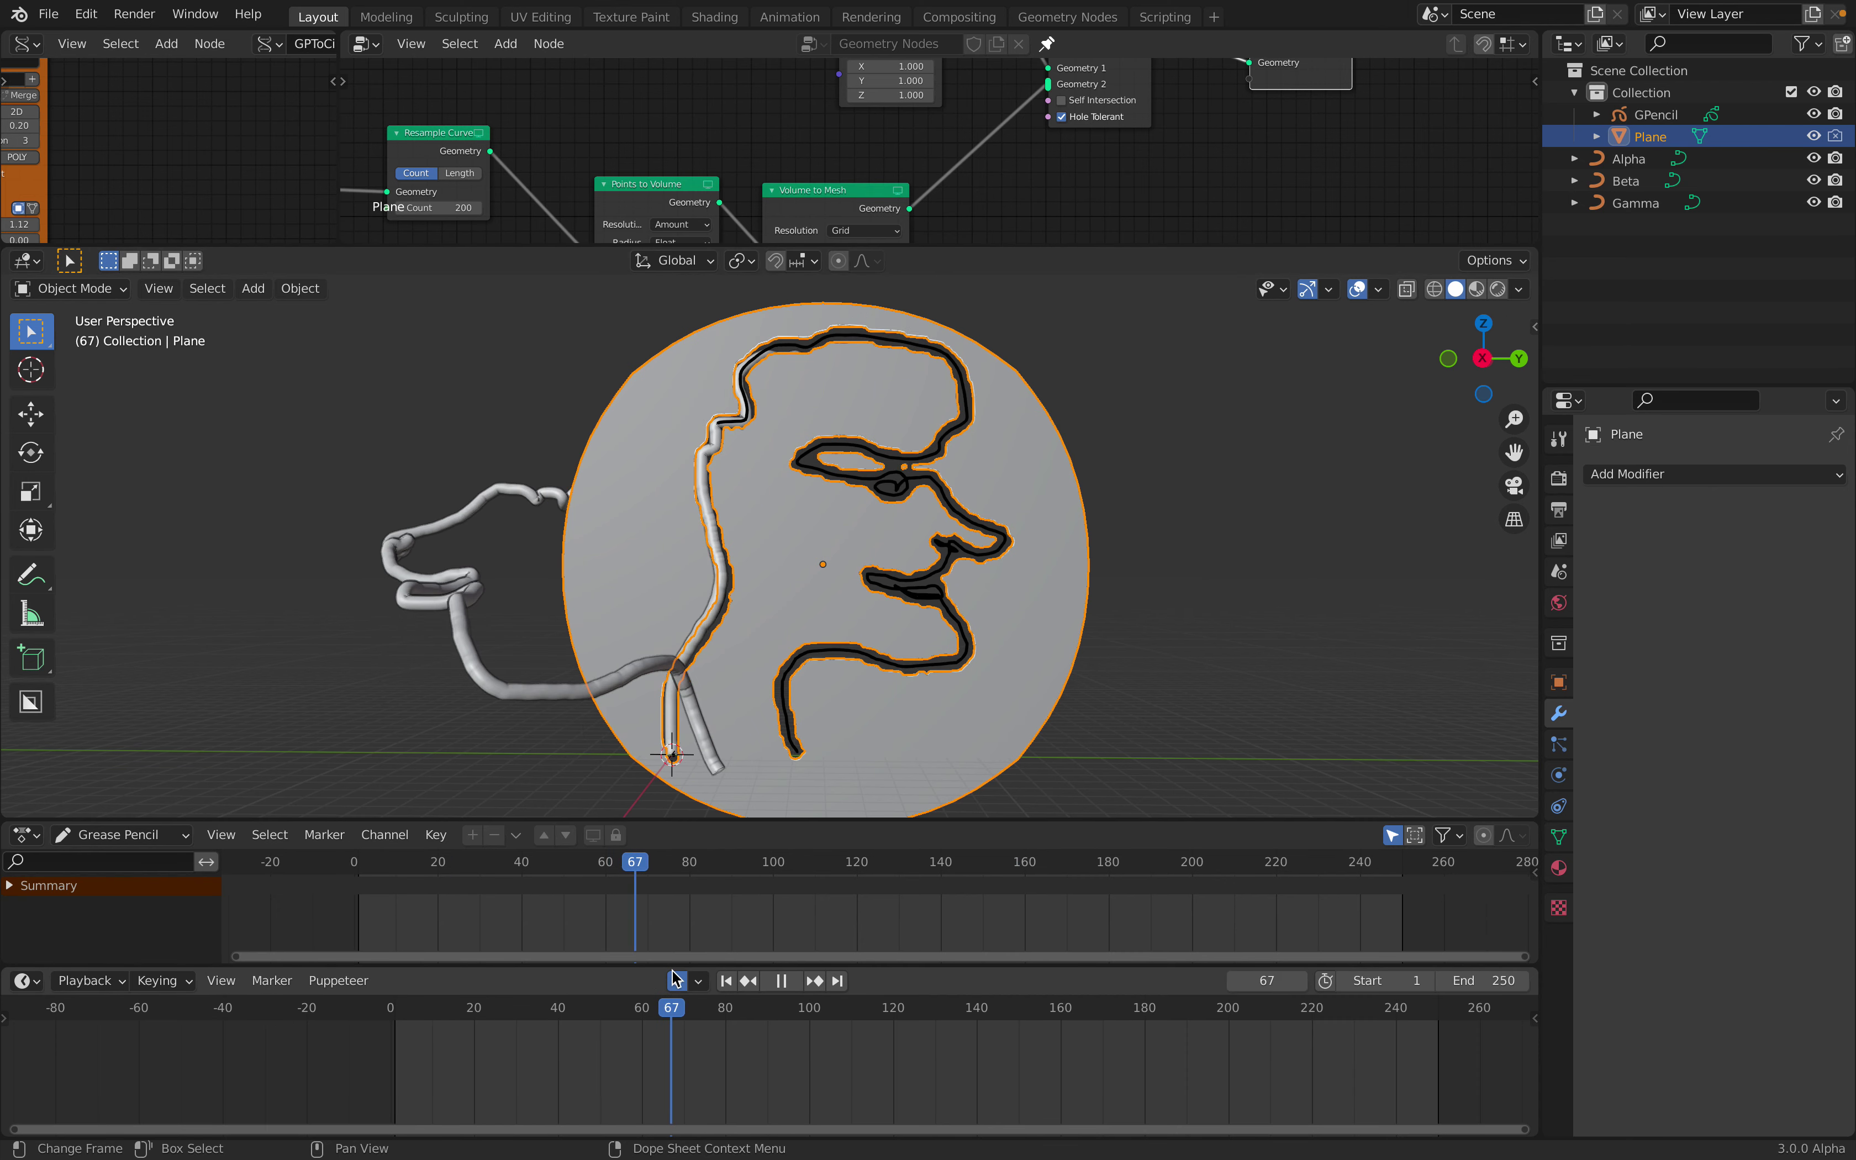
Replay and scrub the animation while viewing the disc from above, from the front and from an oblique angle
drag(1200, 921, 1110, 915)
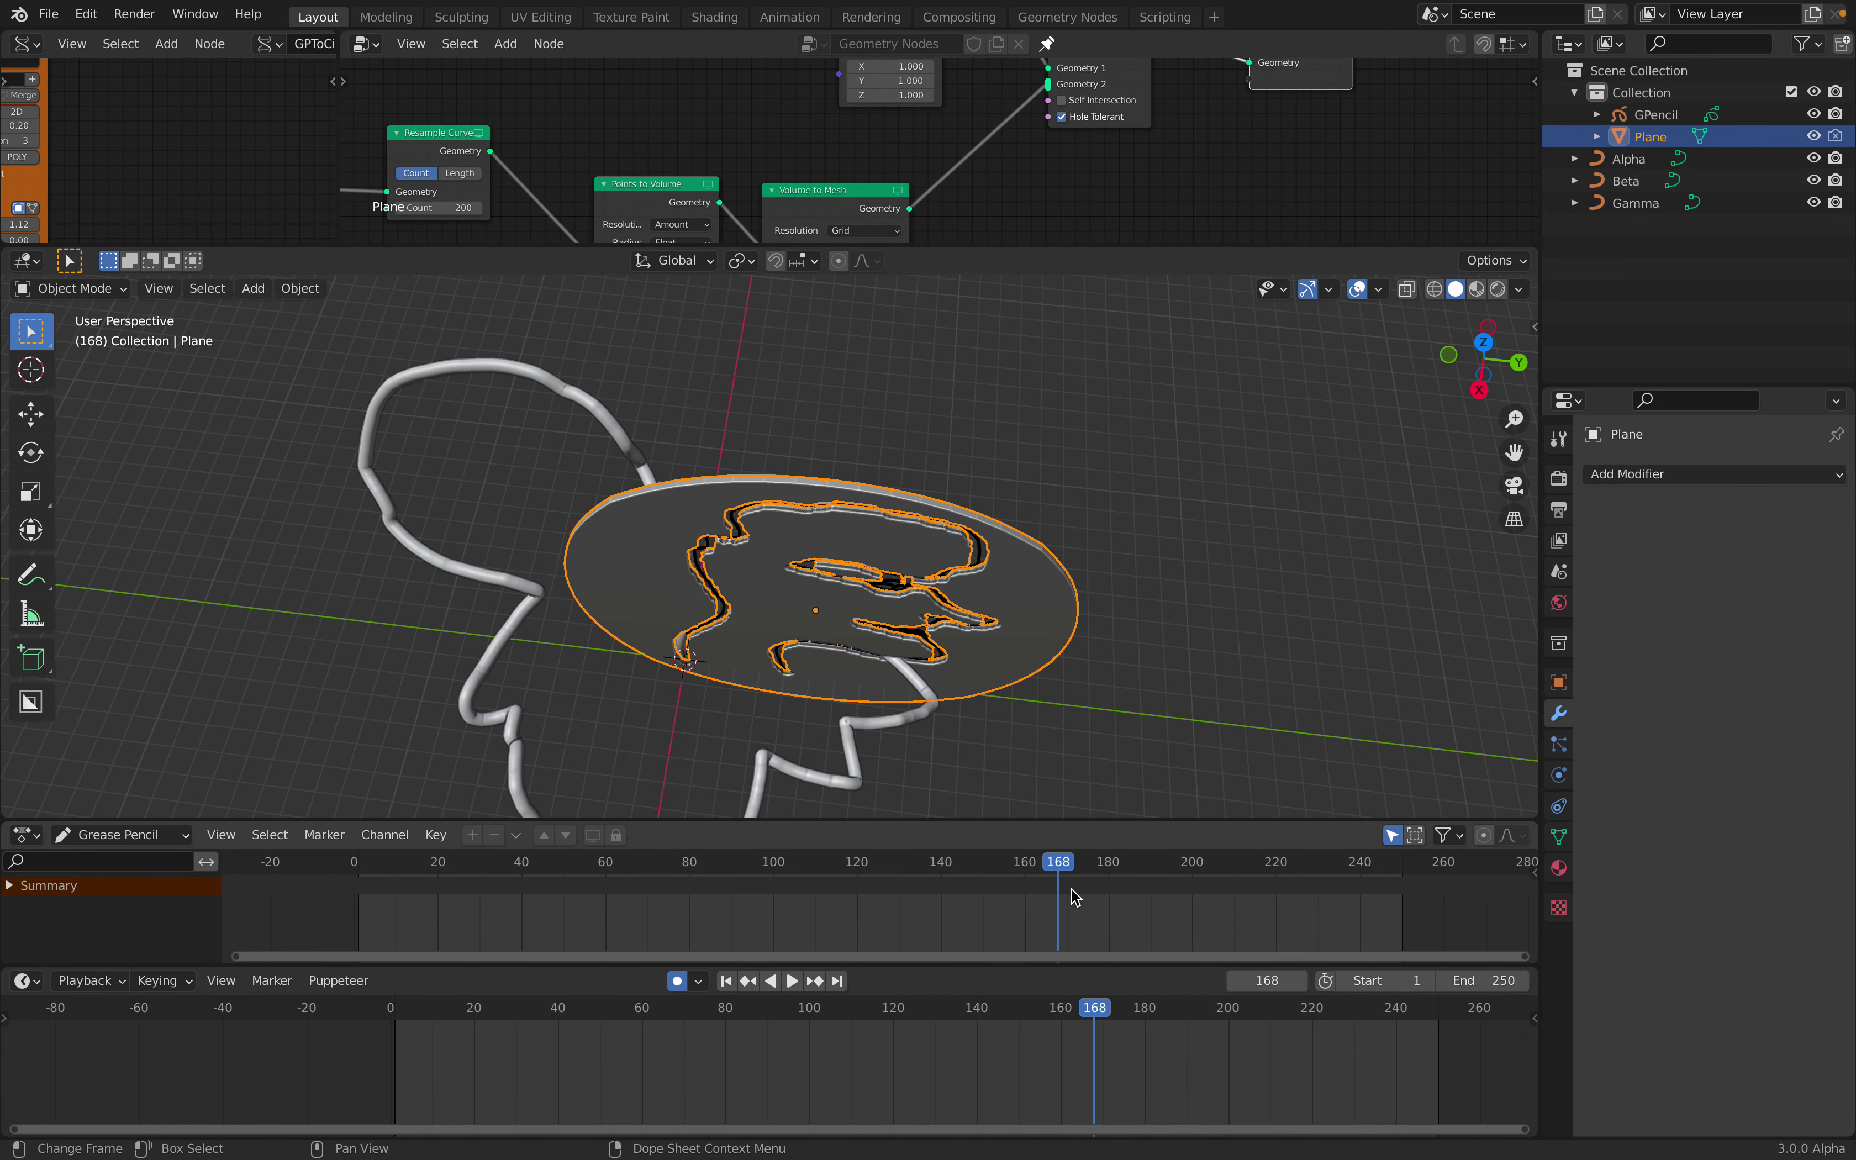
drag(1312, 1001, 748, 875)
key(space)
middle_drag(760, 640, 851, 540)
key(space)
drag(1009, 1009, 602, 852)
key(space)
middle_drag(1011, 561, 1061, 589)
scroll(1061, 588, down, 2)
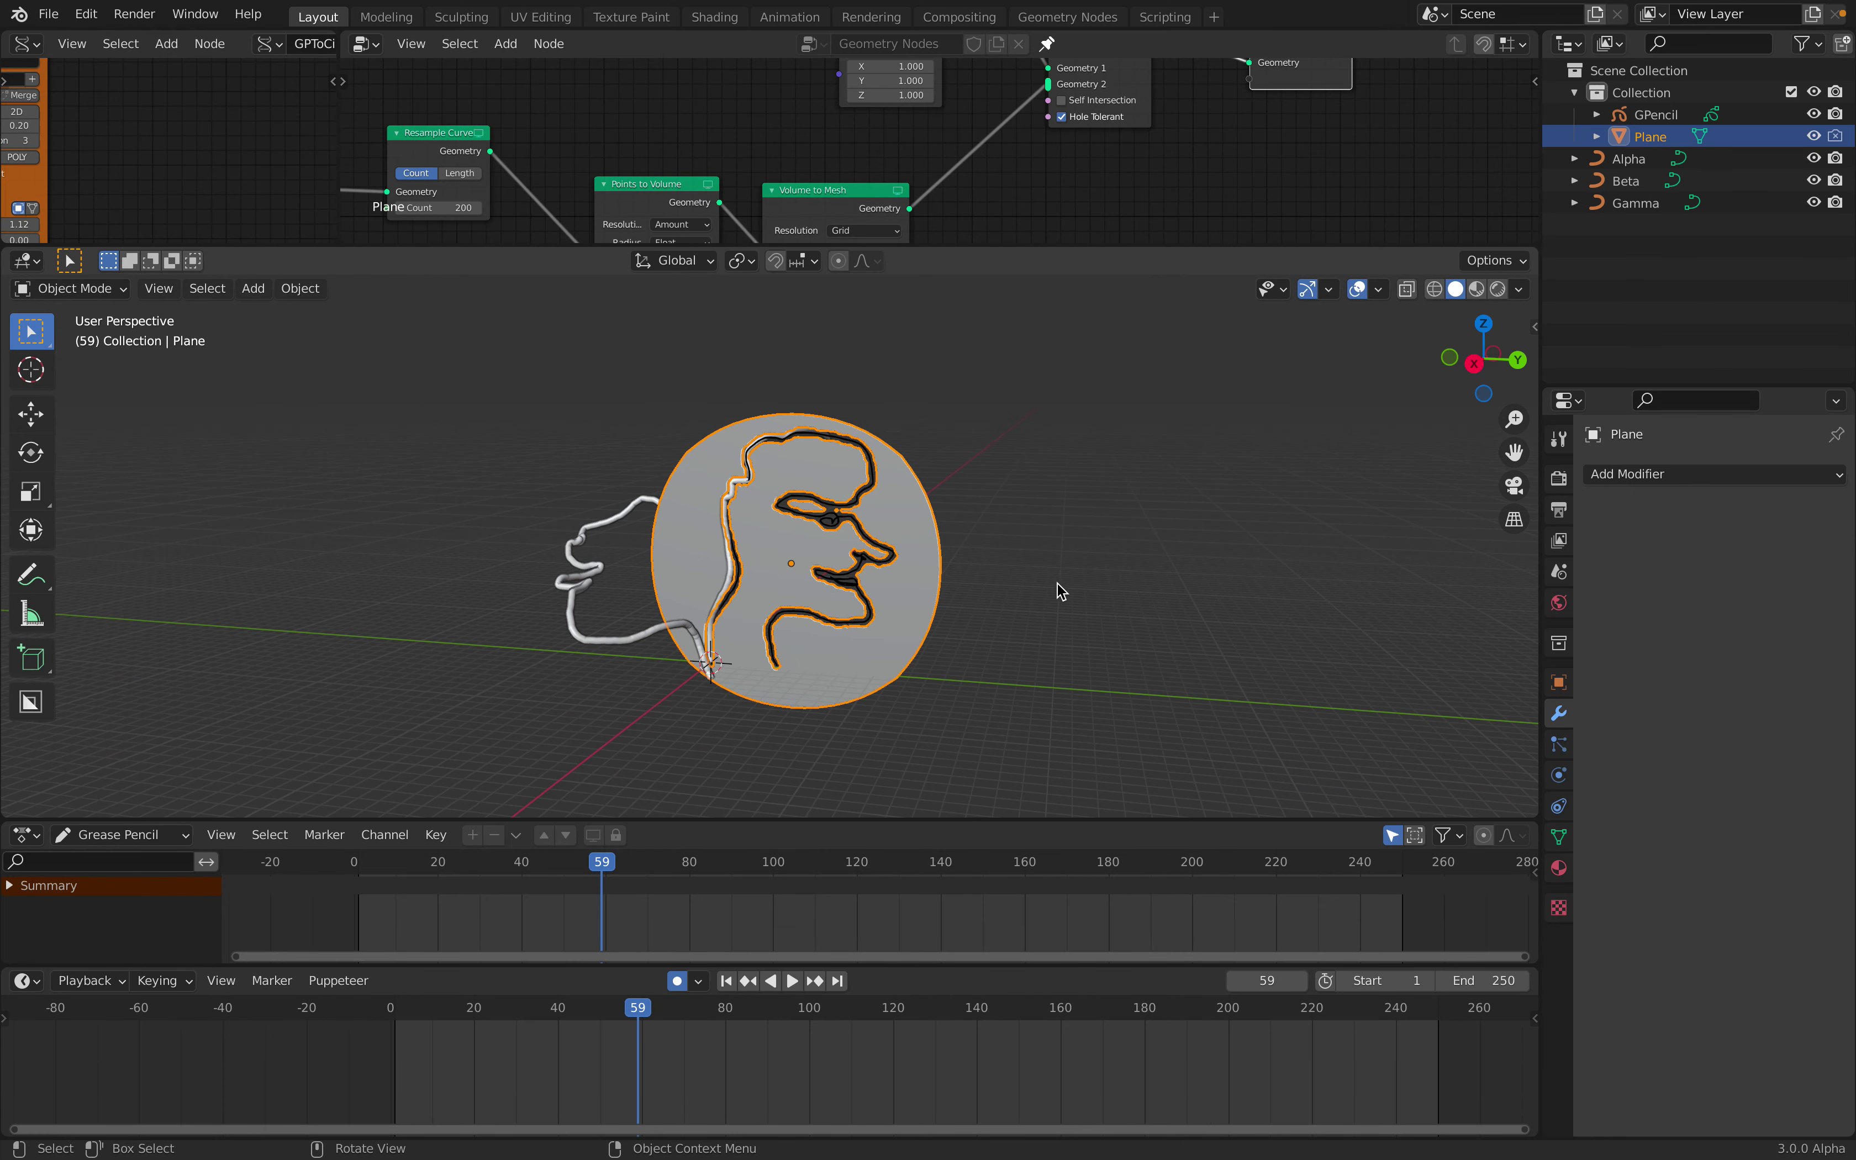
middle_drag(1021, 746, 1032, 775)
key(space)
click(901, 1029)
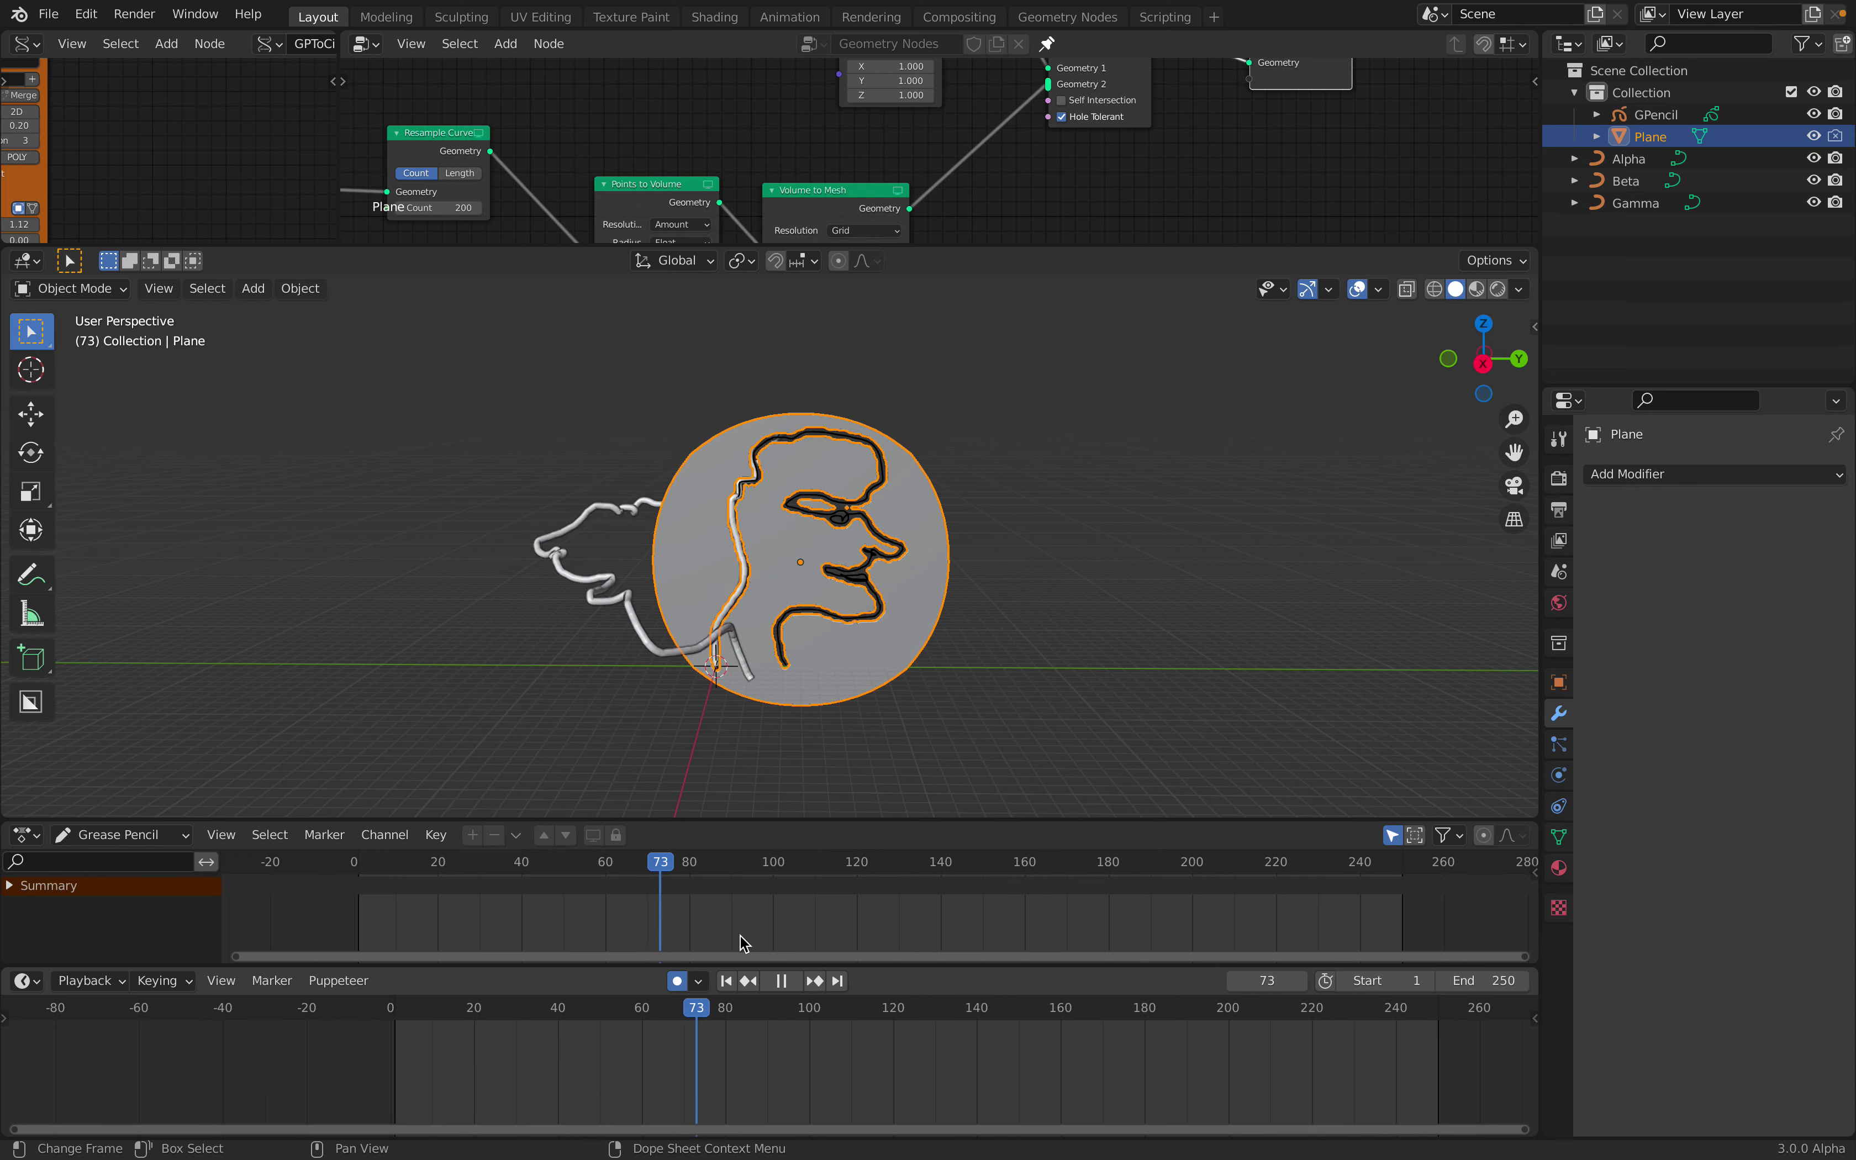
mouse_move(322, 925)
mouse_down()
mouse_move(1454, 920)
mouse_move(1249, 898)
mouse_move(1313, 904)
mouse_up()
middle_drag(974, 501, 966, 680)
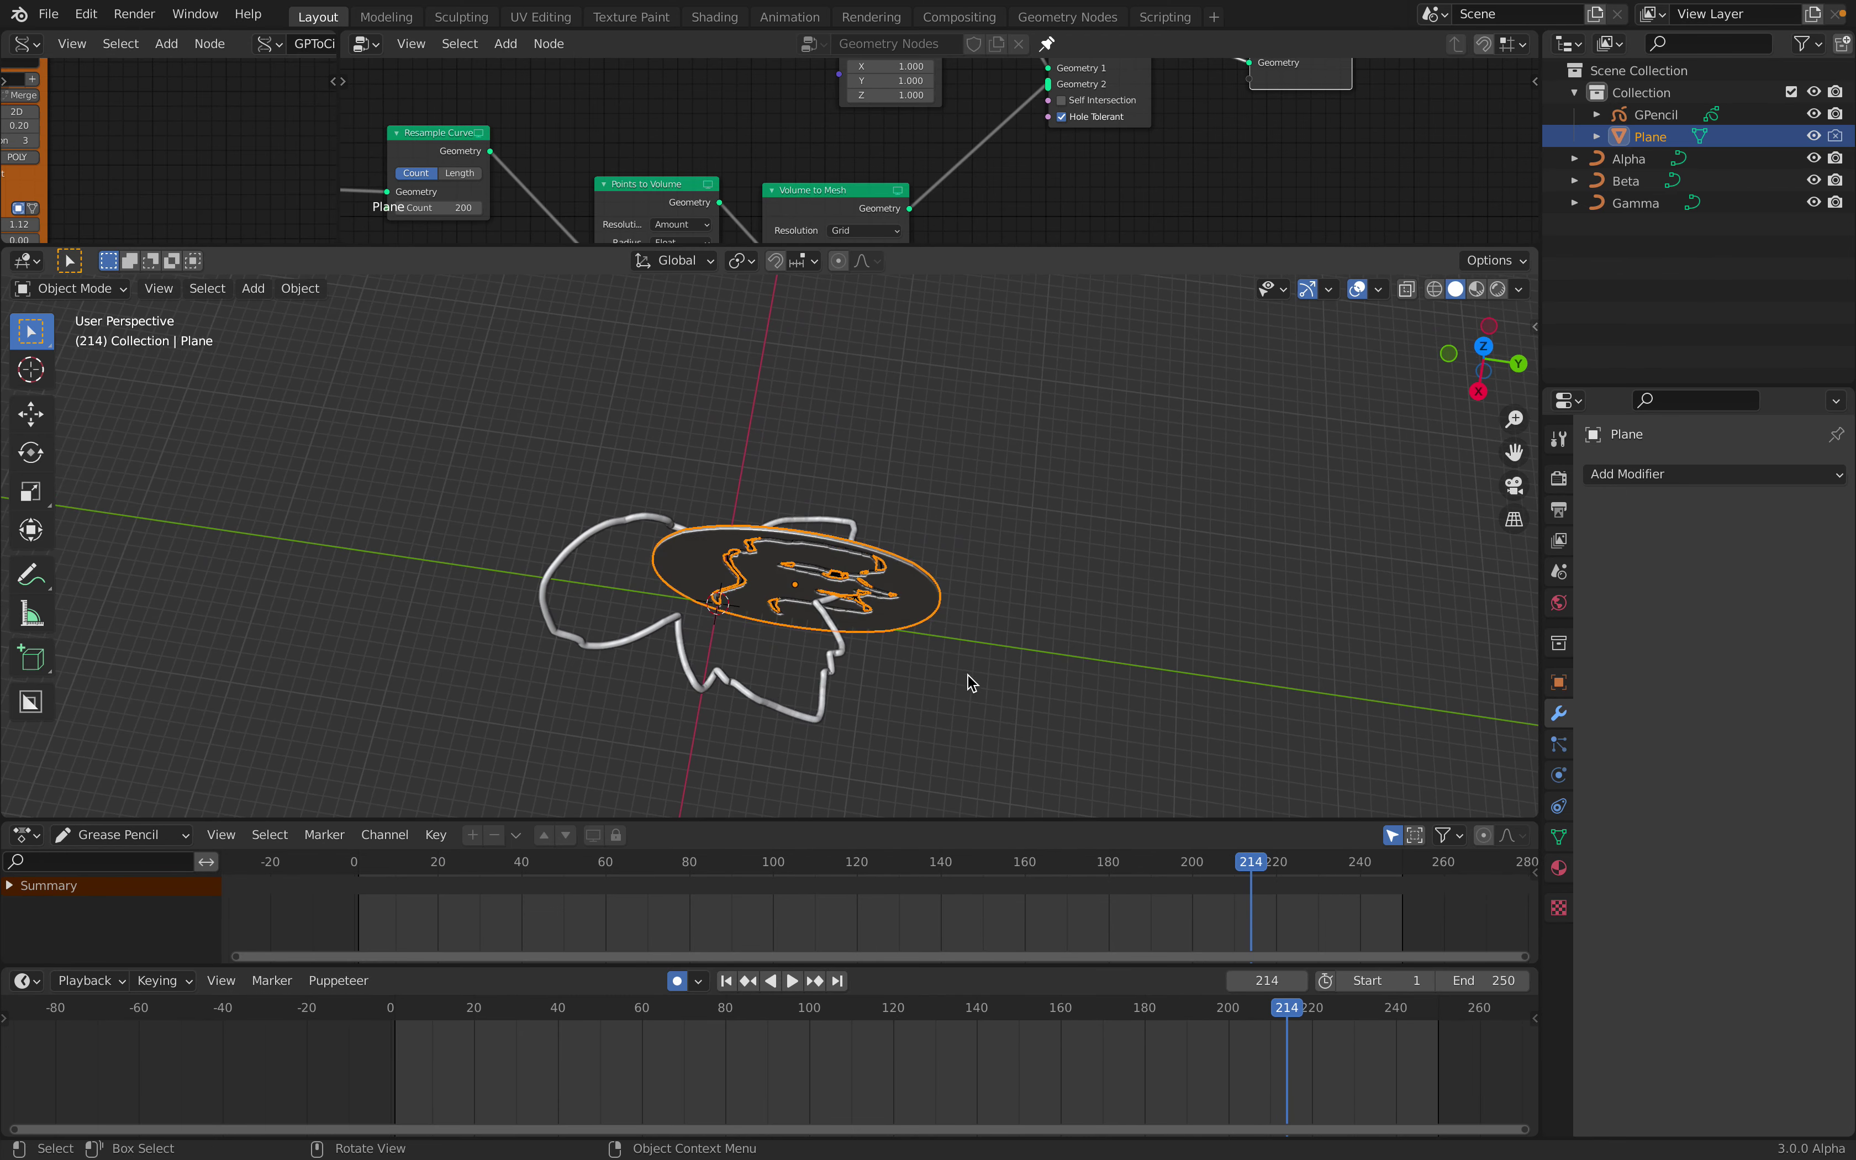
mouse_move(1315, 1020)
mouse_down()
mouse_move(1446, 1007)
mouse_move(1211, 985)
mouse_move(1396, 993)
mouse_move(1358, 995)
mouse_up()
middle_drag(882, 645, 709, 539)
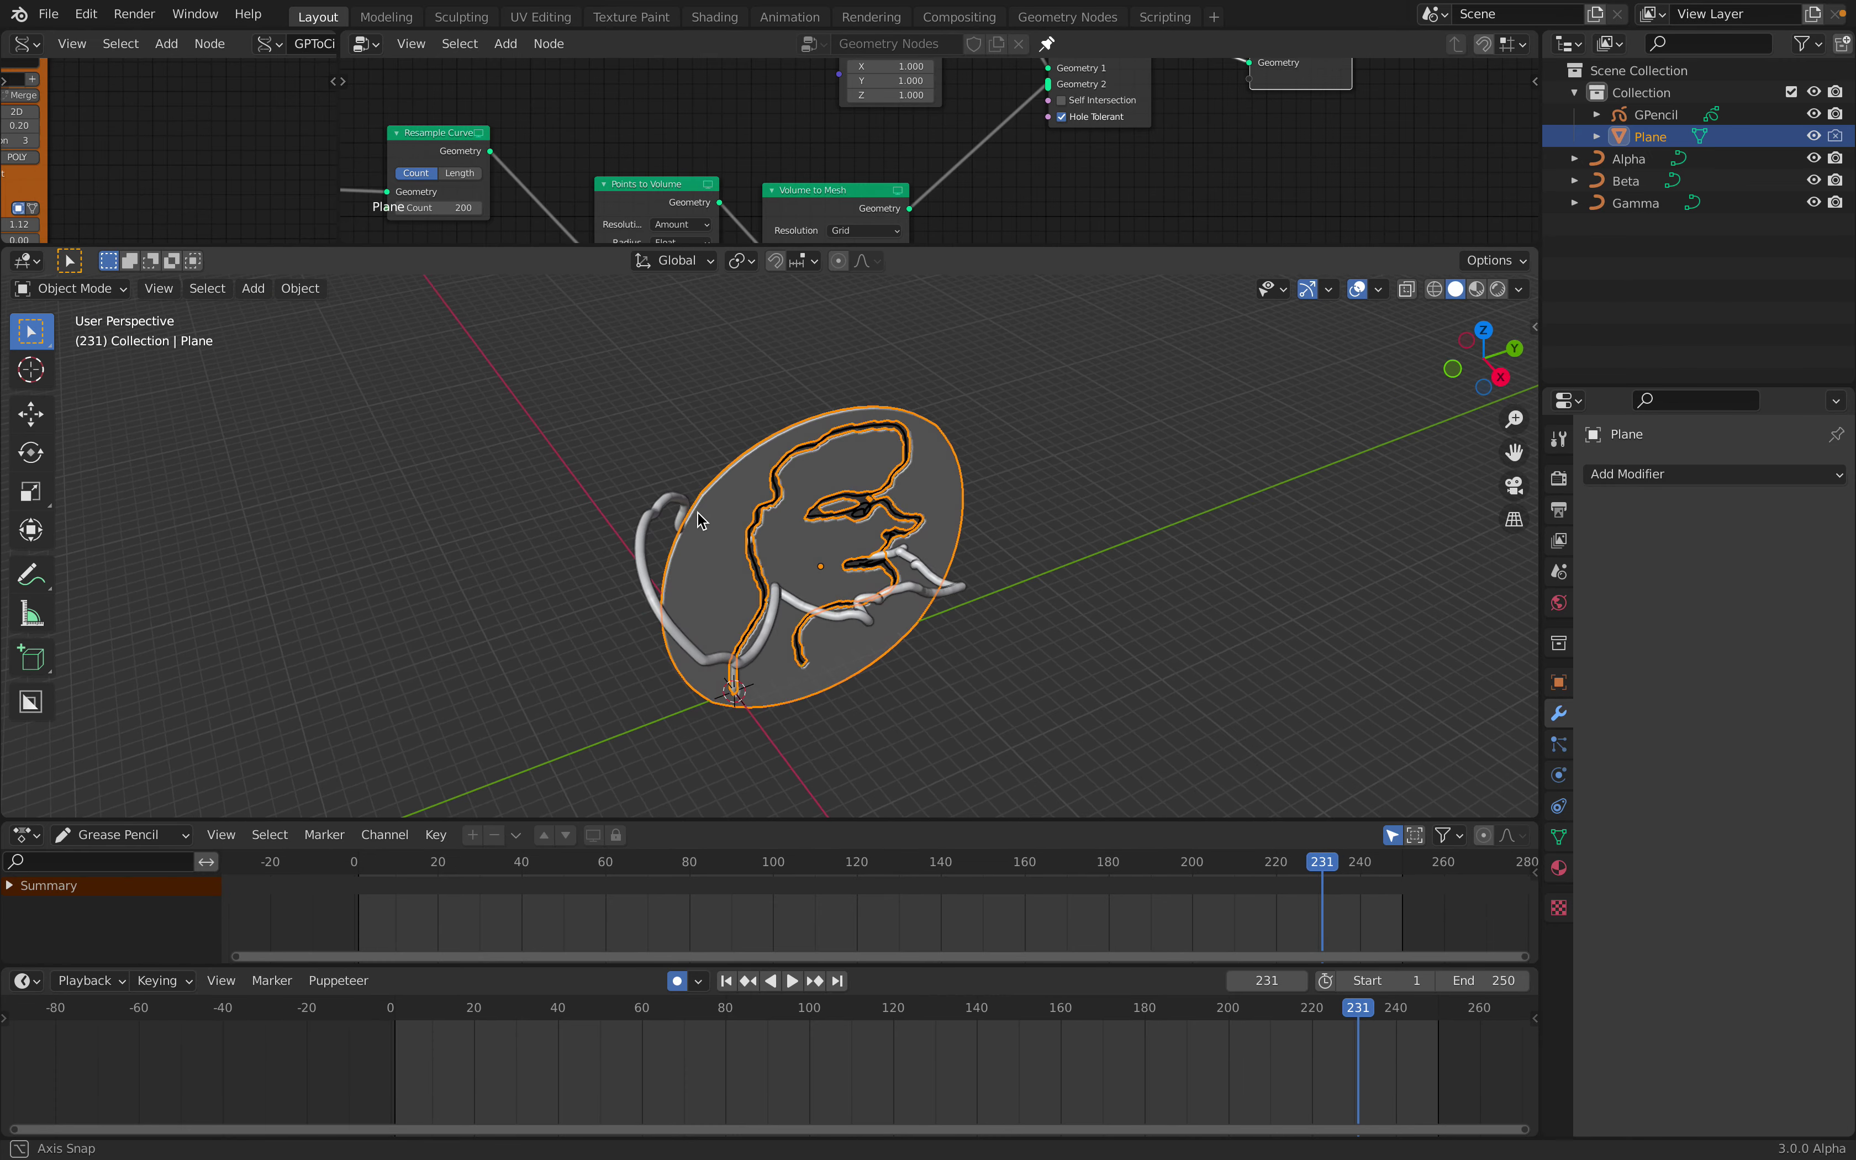
Expose the GPToCircle Sverchok tree beside the Geometry Nodes and review the curve's motion around the disc up to frame 139
drag(344, 138, 959, 395)
middle_drag(740, 503, 656, 625)
middle_drag(797, 557, 693, 464)
middle_drag(794, 657, 667, 485)
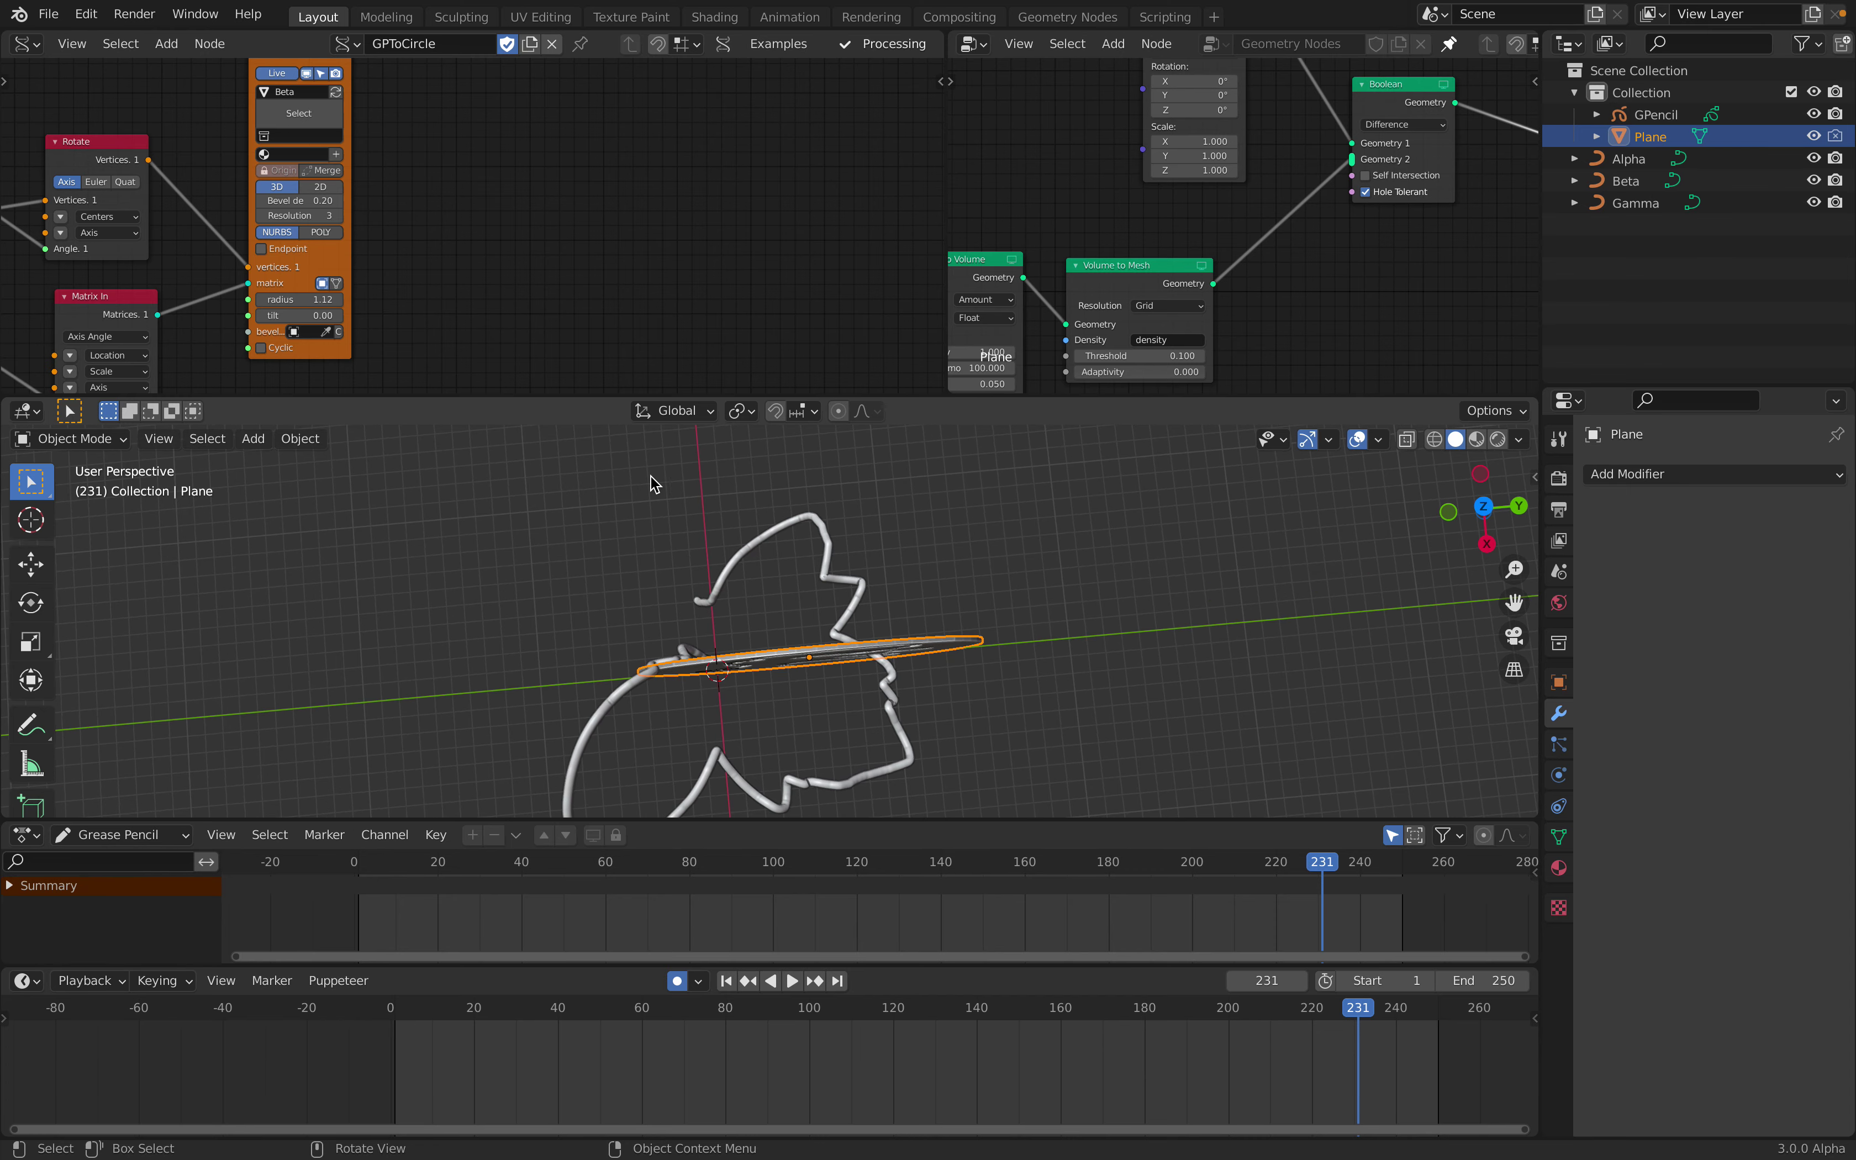
middle_drag(535, 817, 1242, 842)
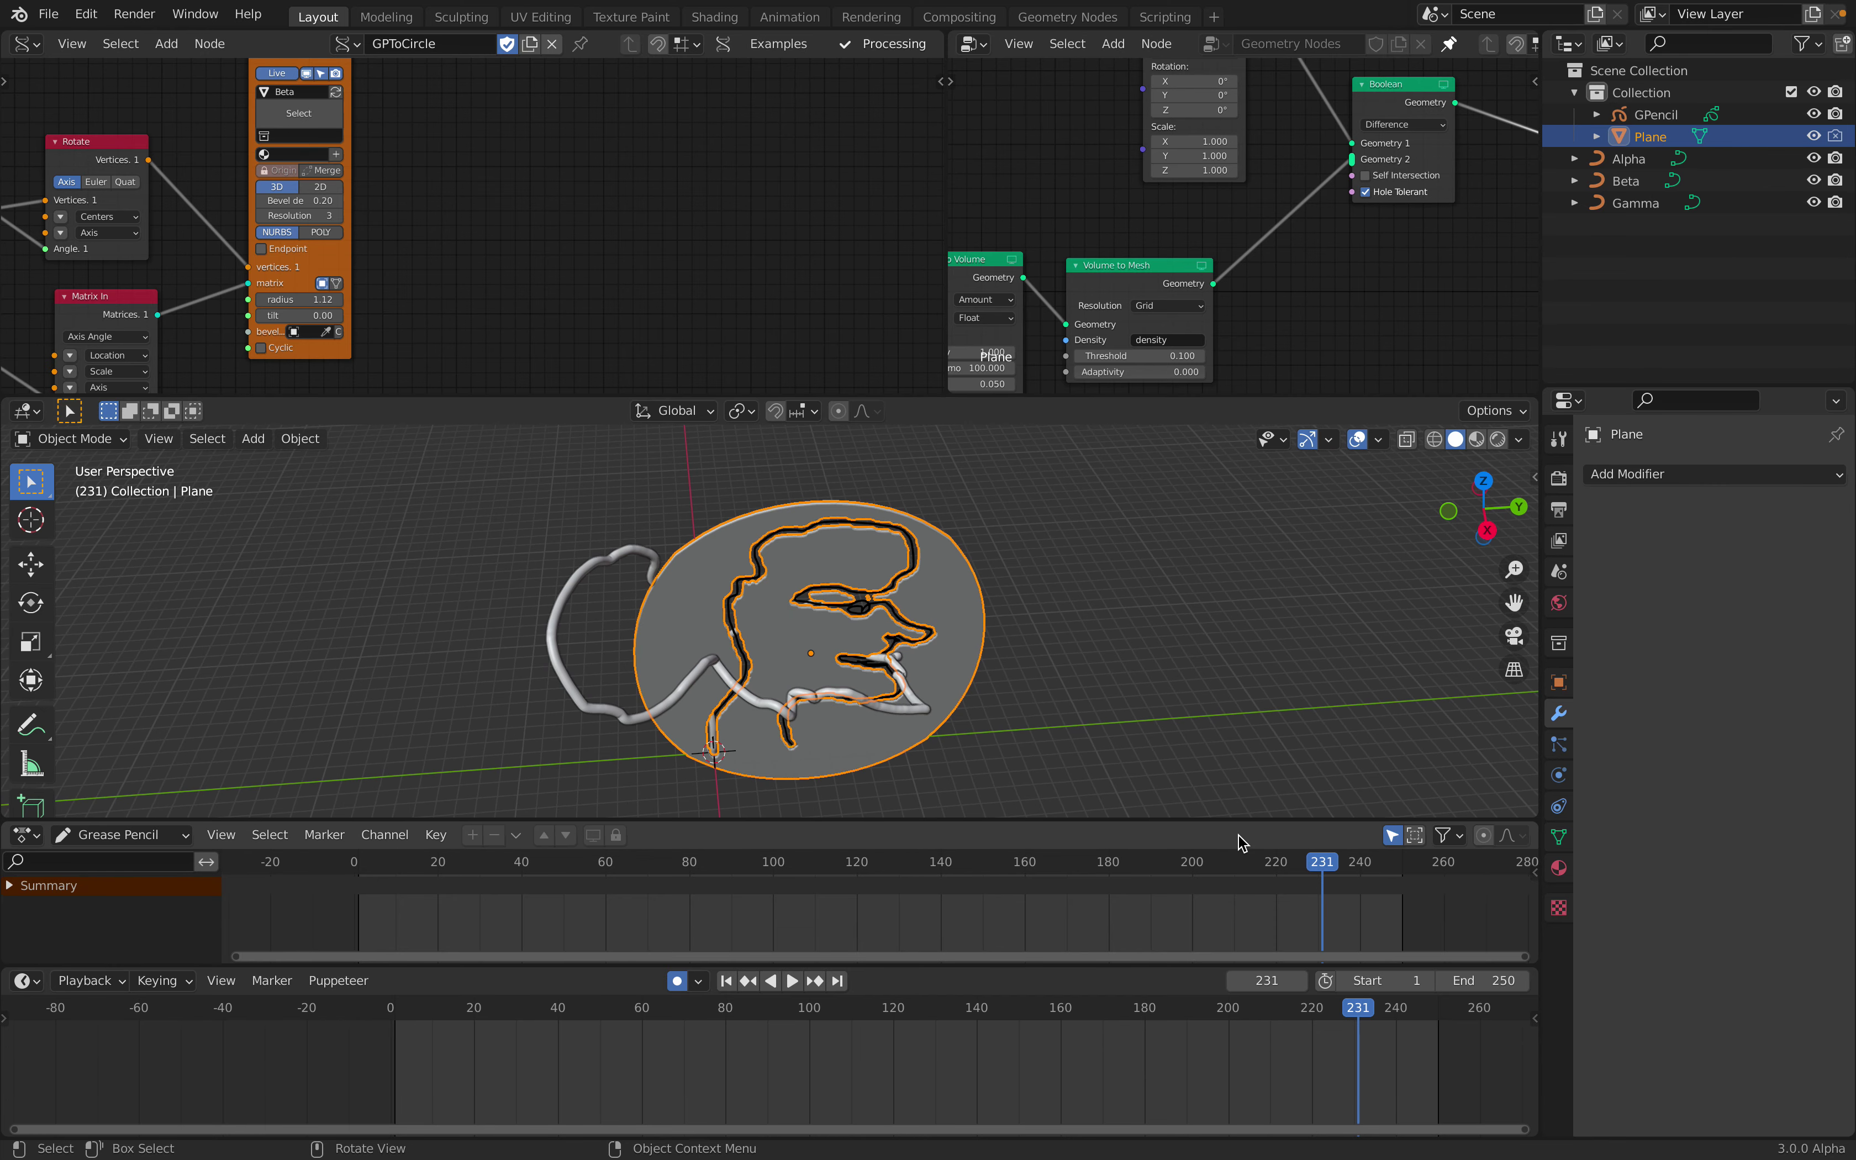
key(space)
drag(336, 792, 606, 775)
middle_drag(652, 744, 611, 663)
drag(853, 863, 891, 767)
middle_drag(785, 646, 817, 645)
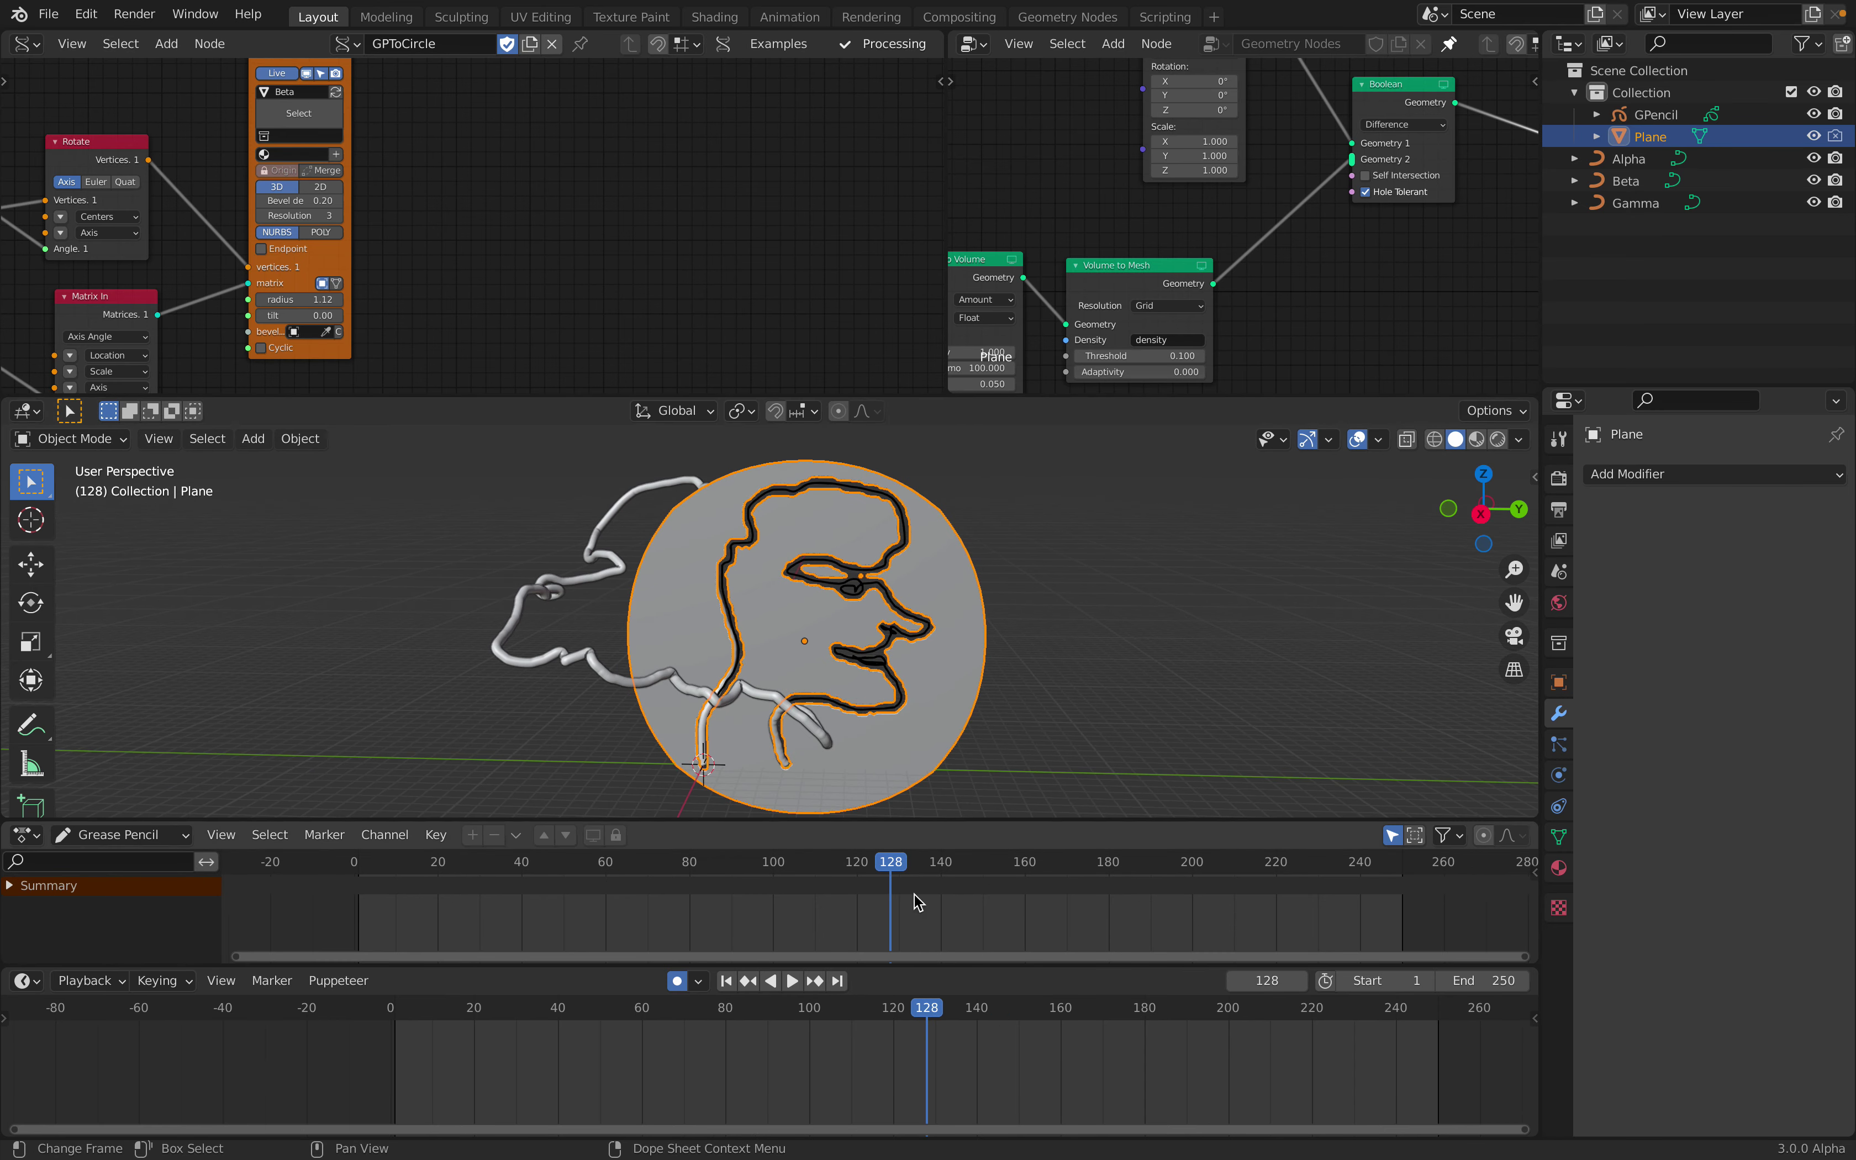
drag(924, 895, 936, 894)
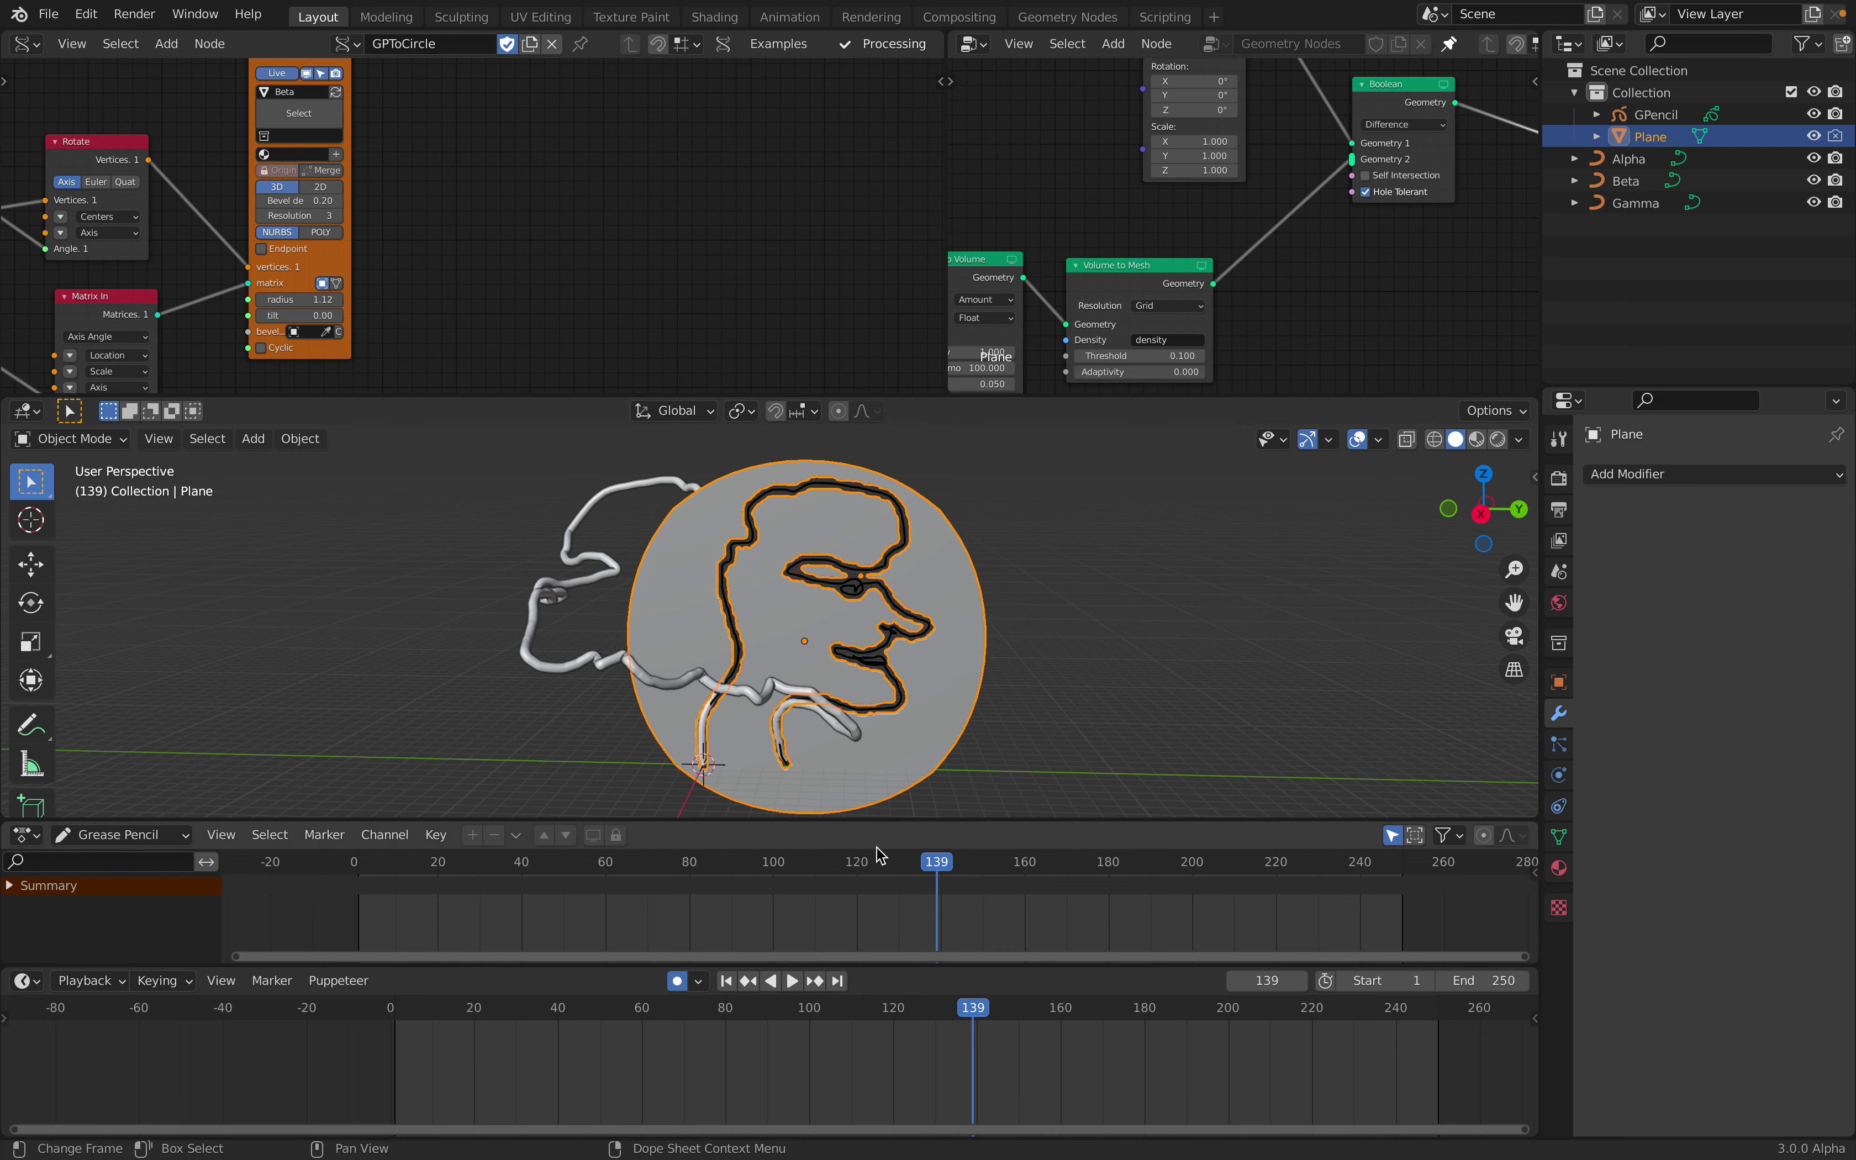
Reopen line_circular_005.blend from the recent files, discarding the unsaved changes
click(1655, 115)
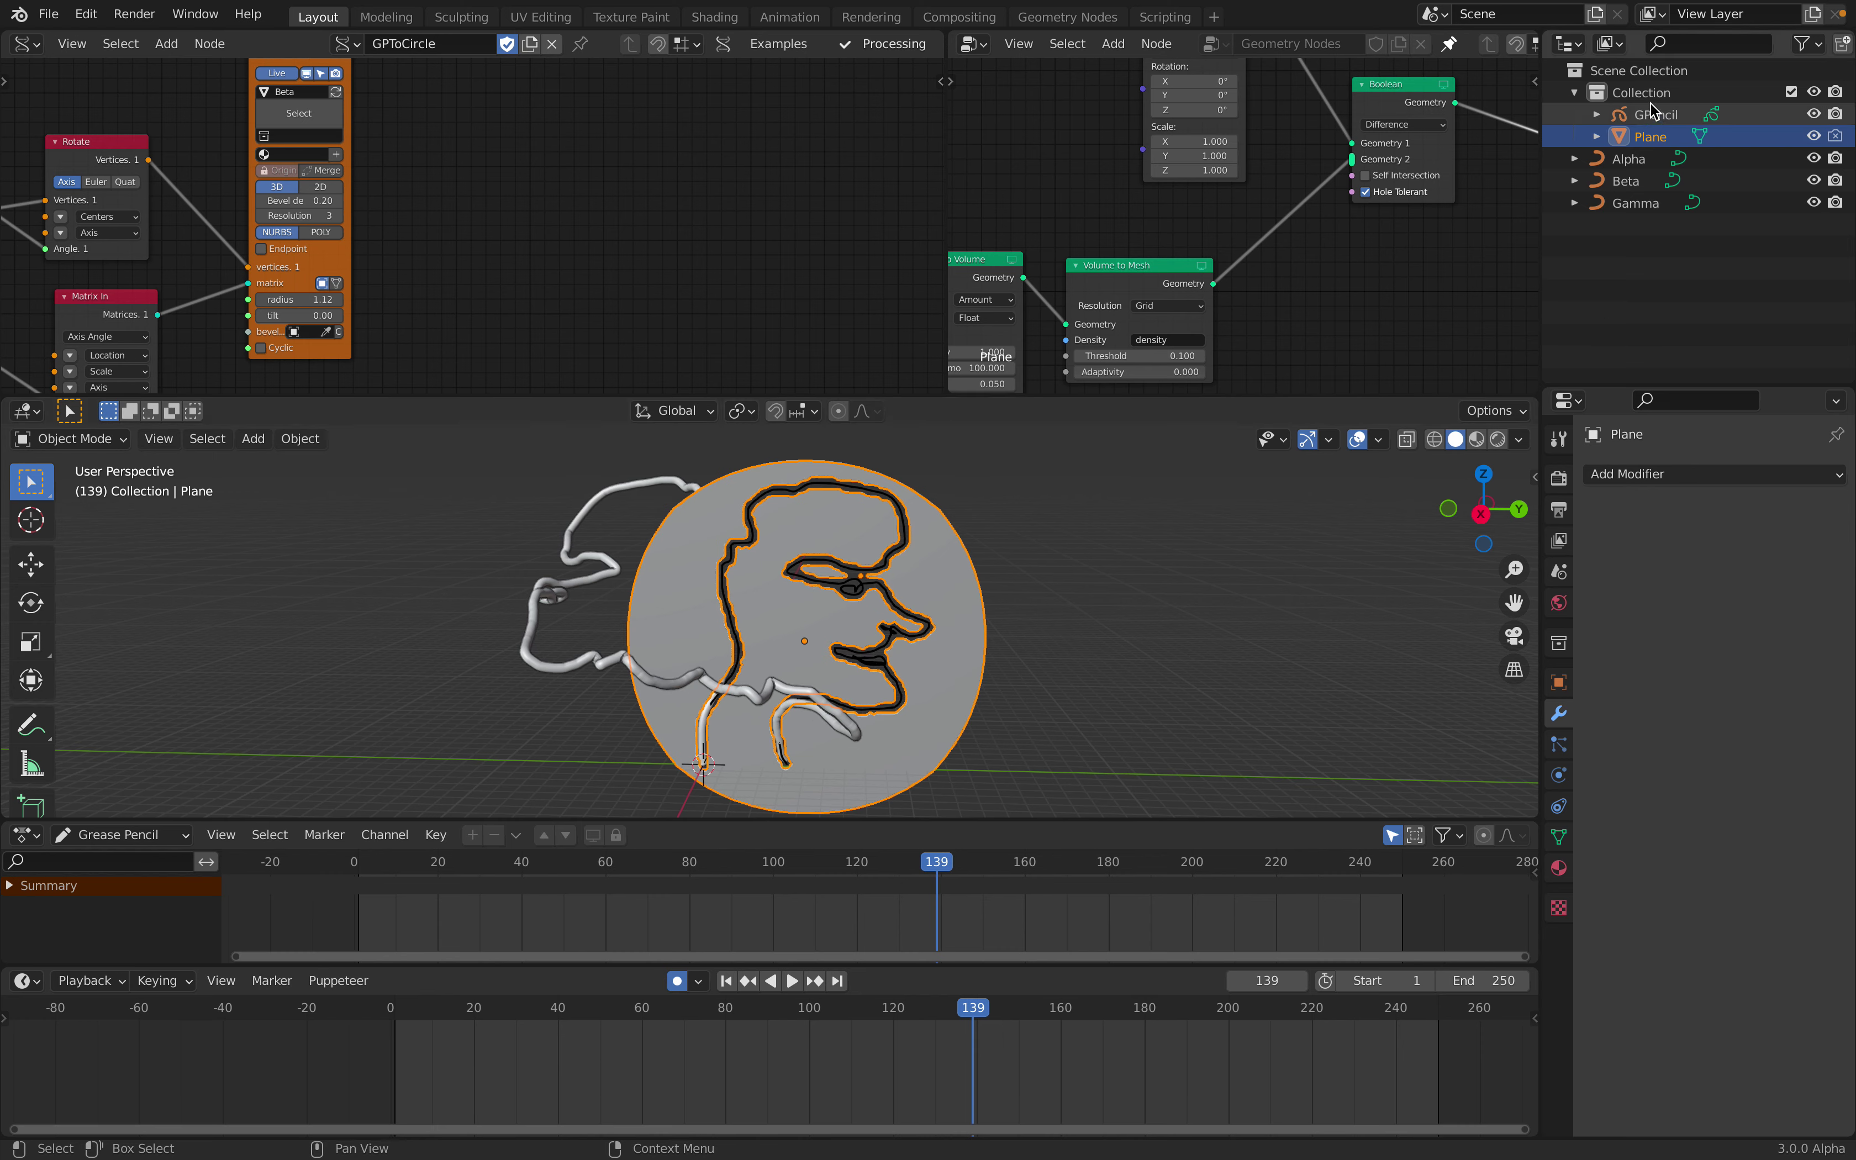
click(1481, 512)
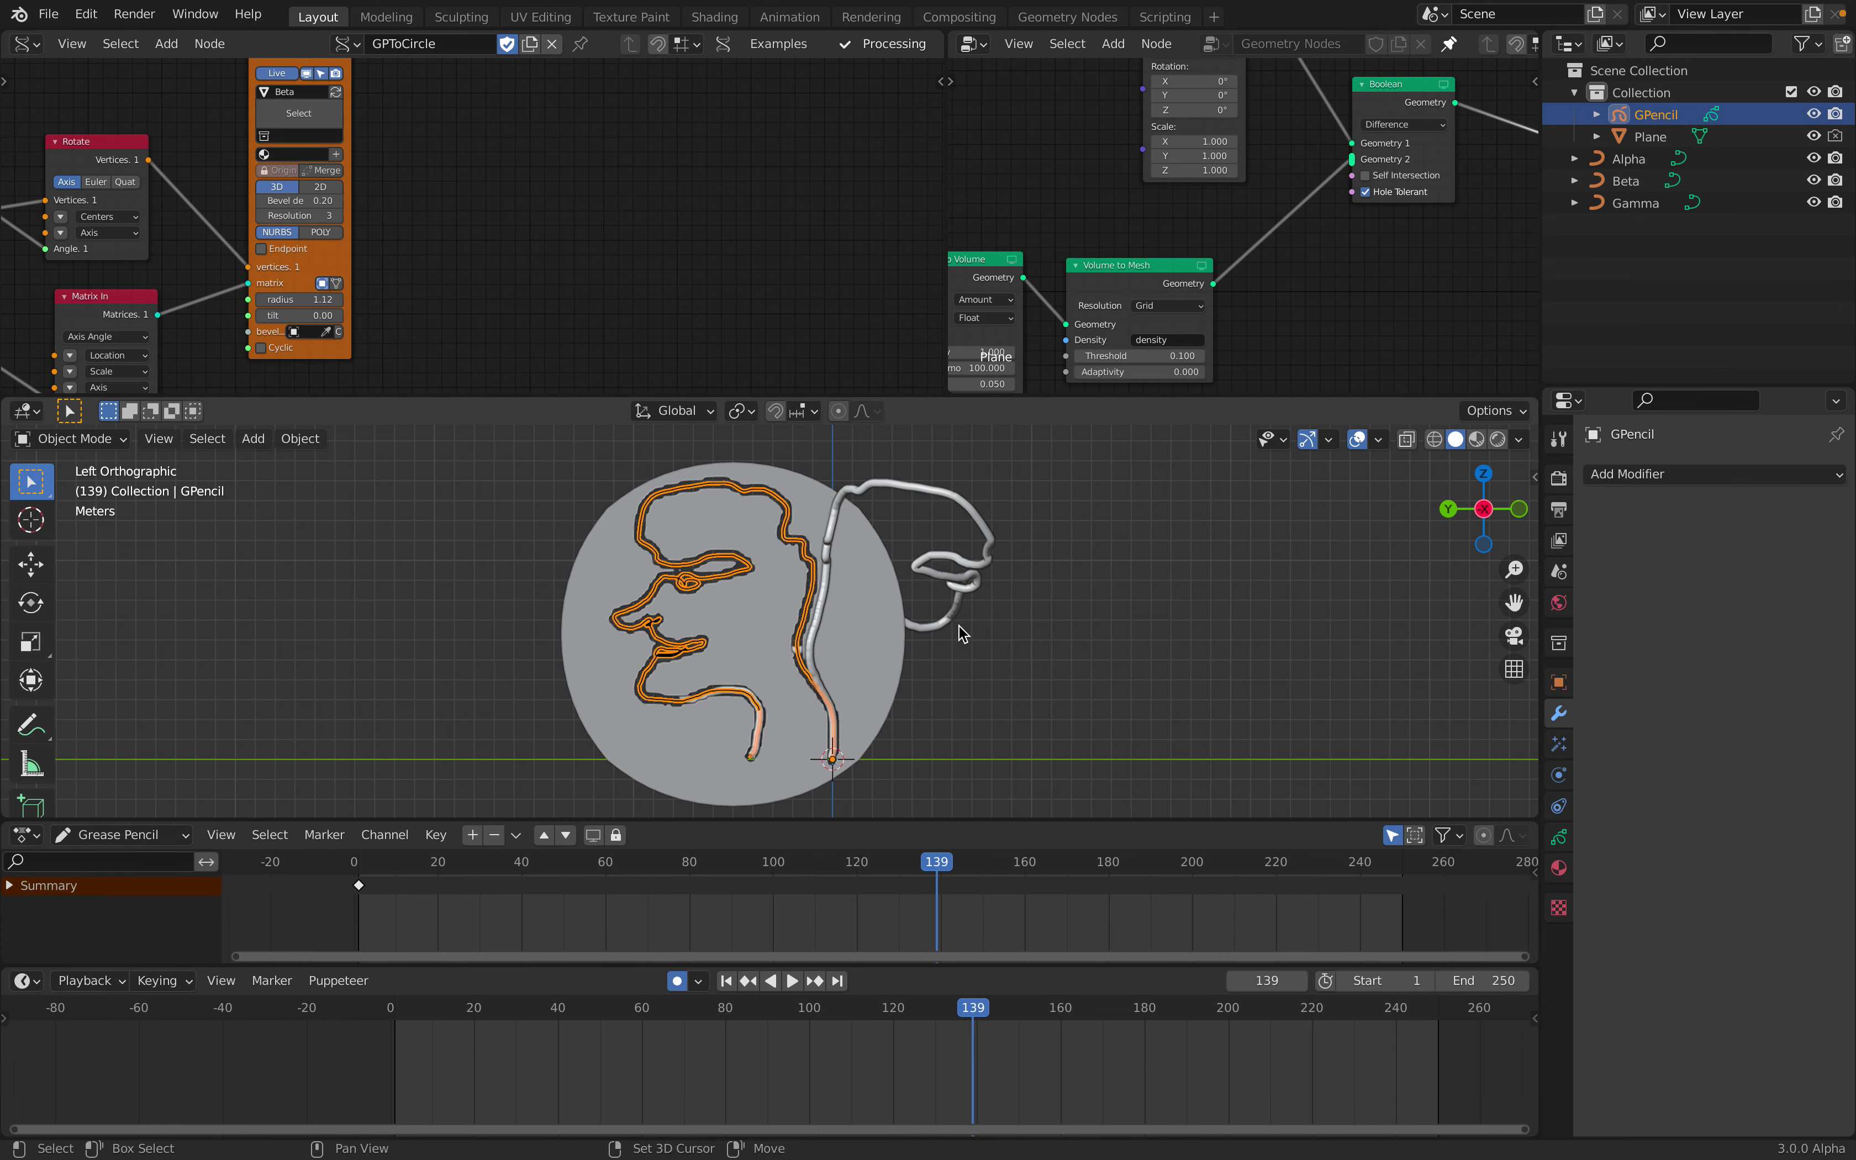
click(48, 13)
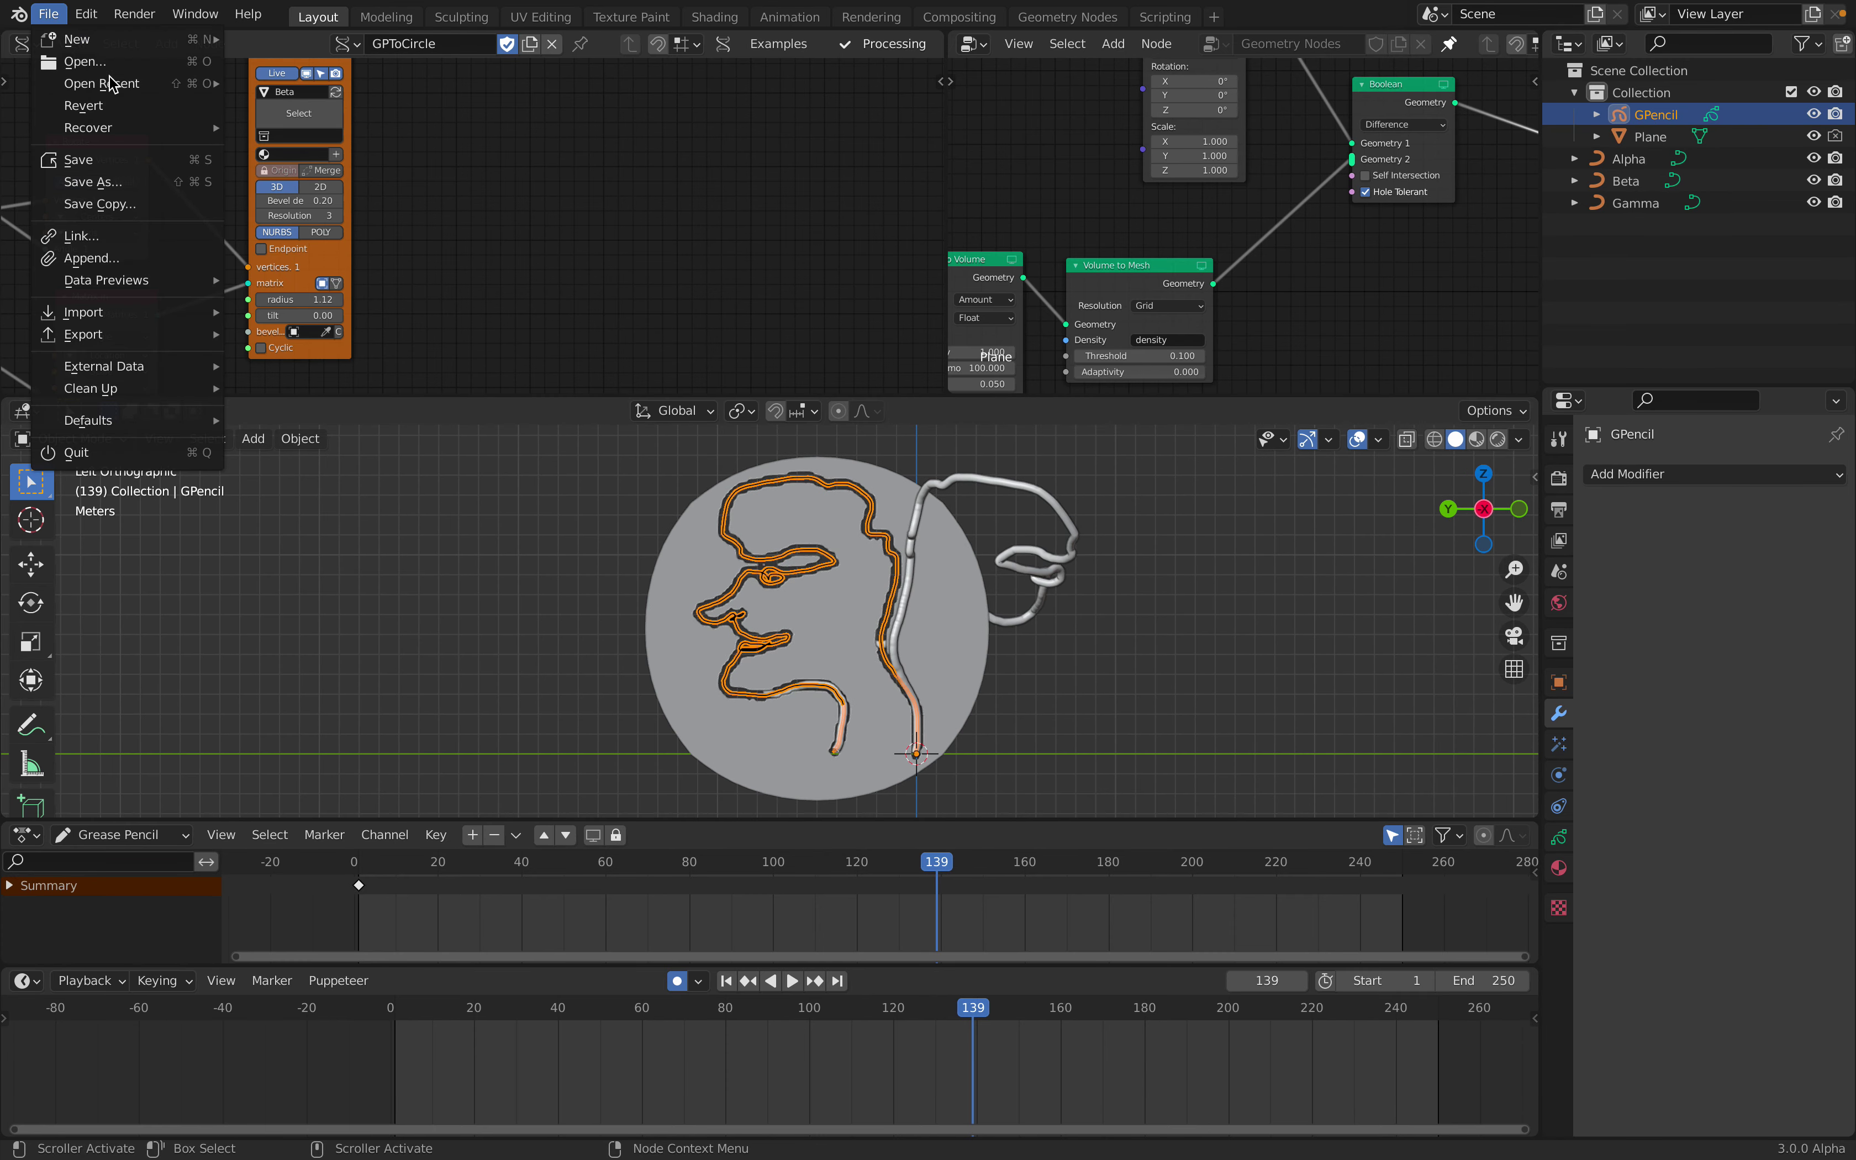
mouse_move(107, 83)
click(307, 83)
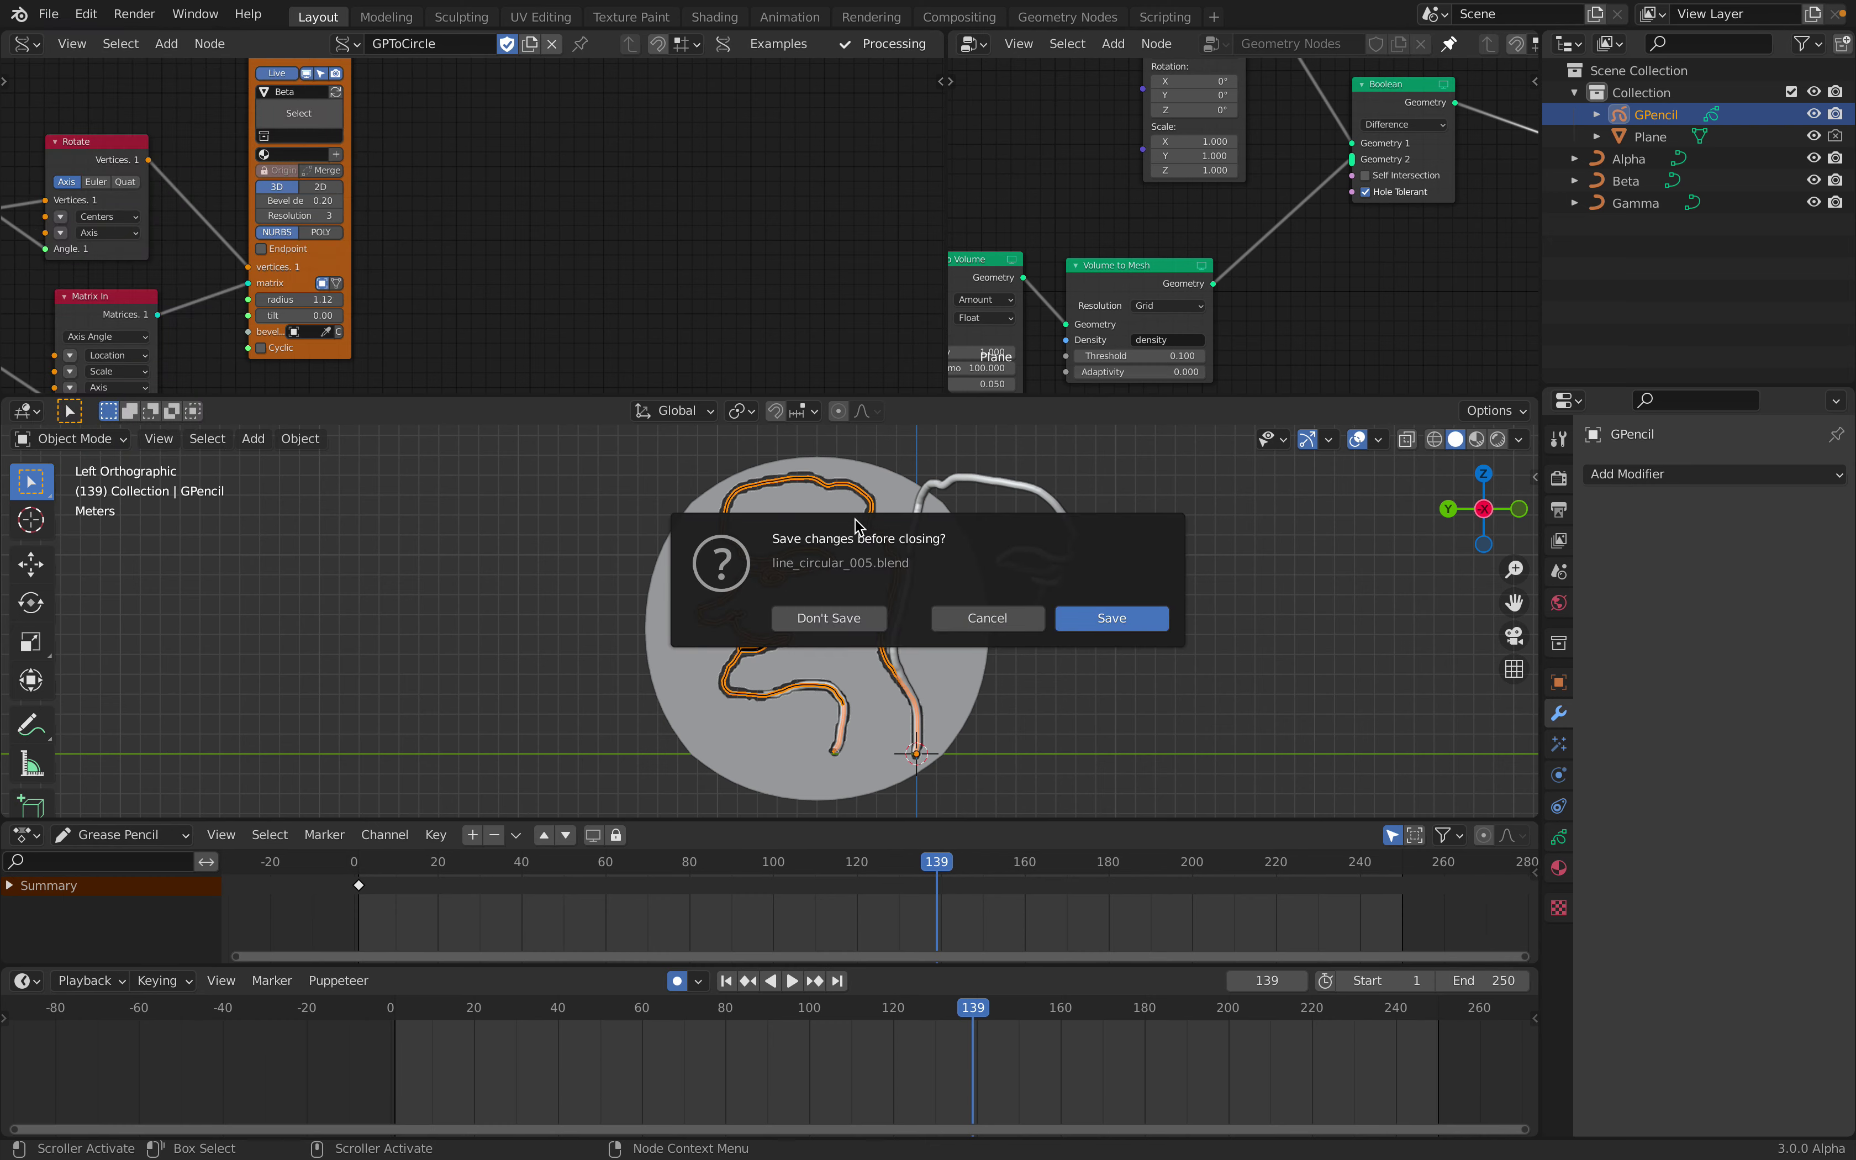
click(856, 614)
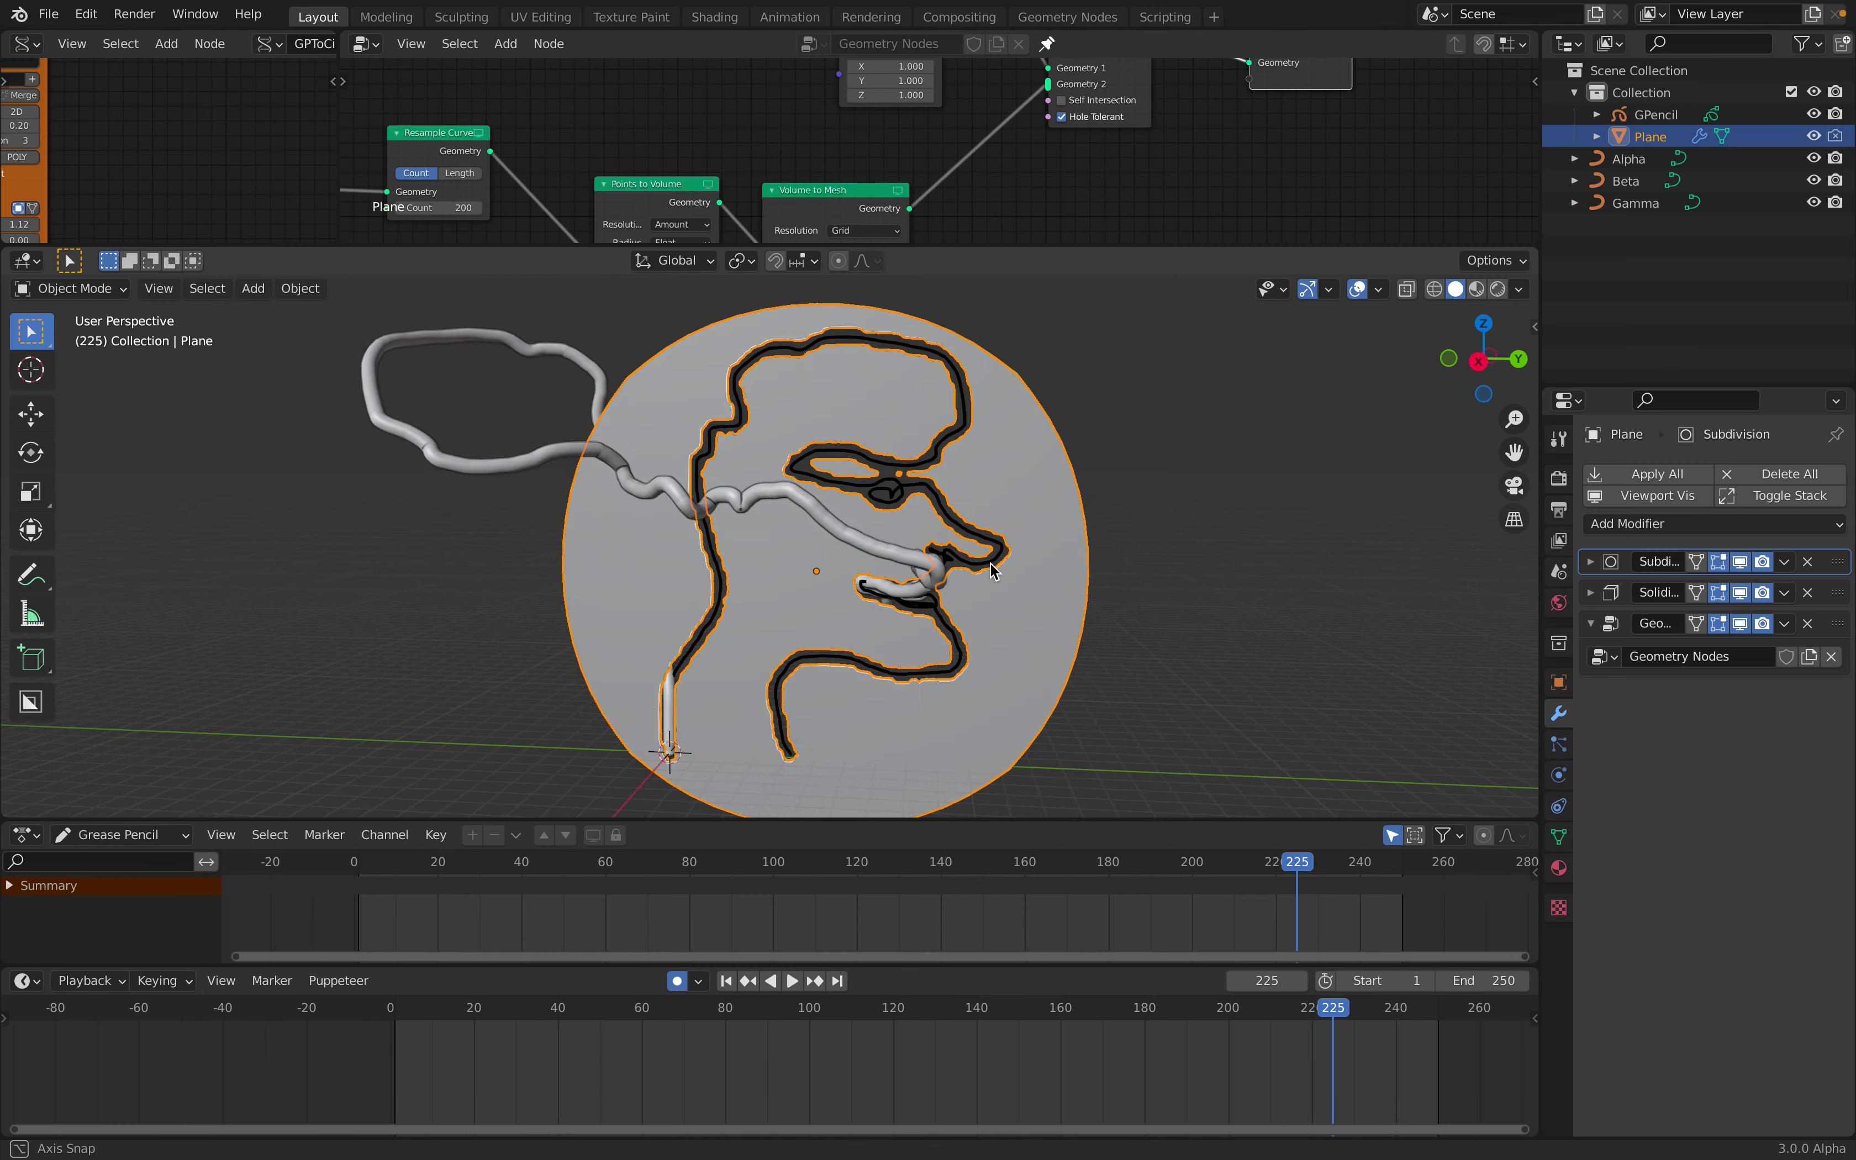
Select the GPencil object in the Right Orthographic view and save the file
click(1483, 360)
click(1652, 114)
click(48, 14)
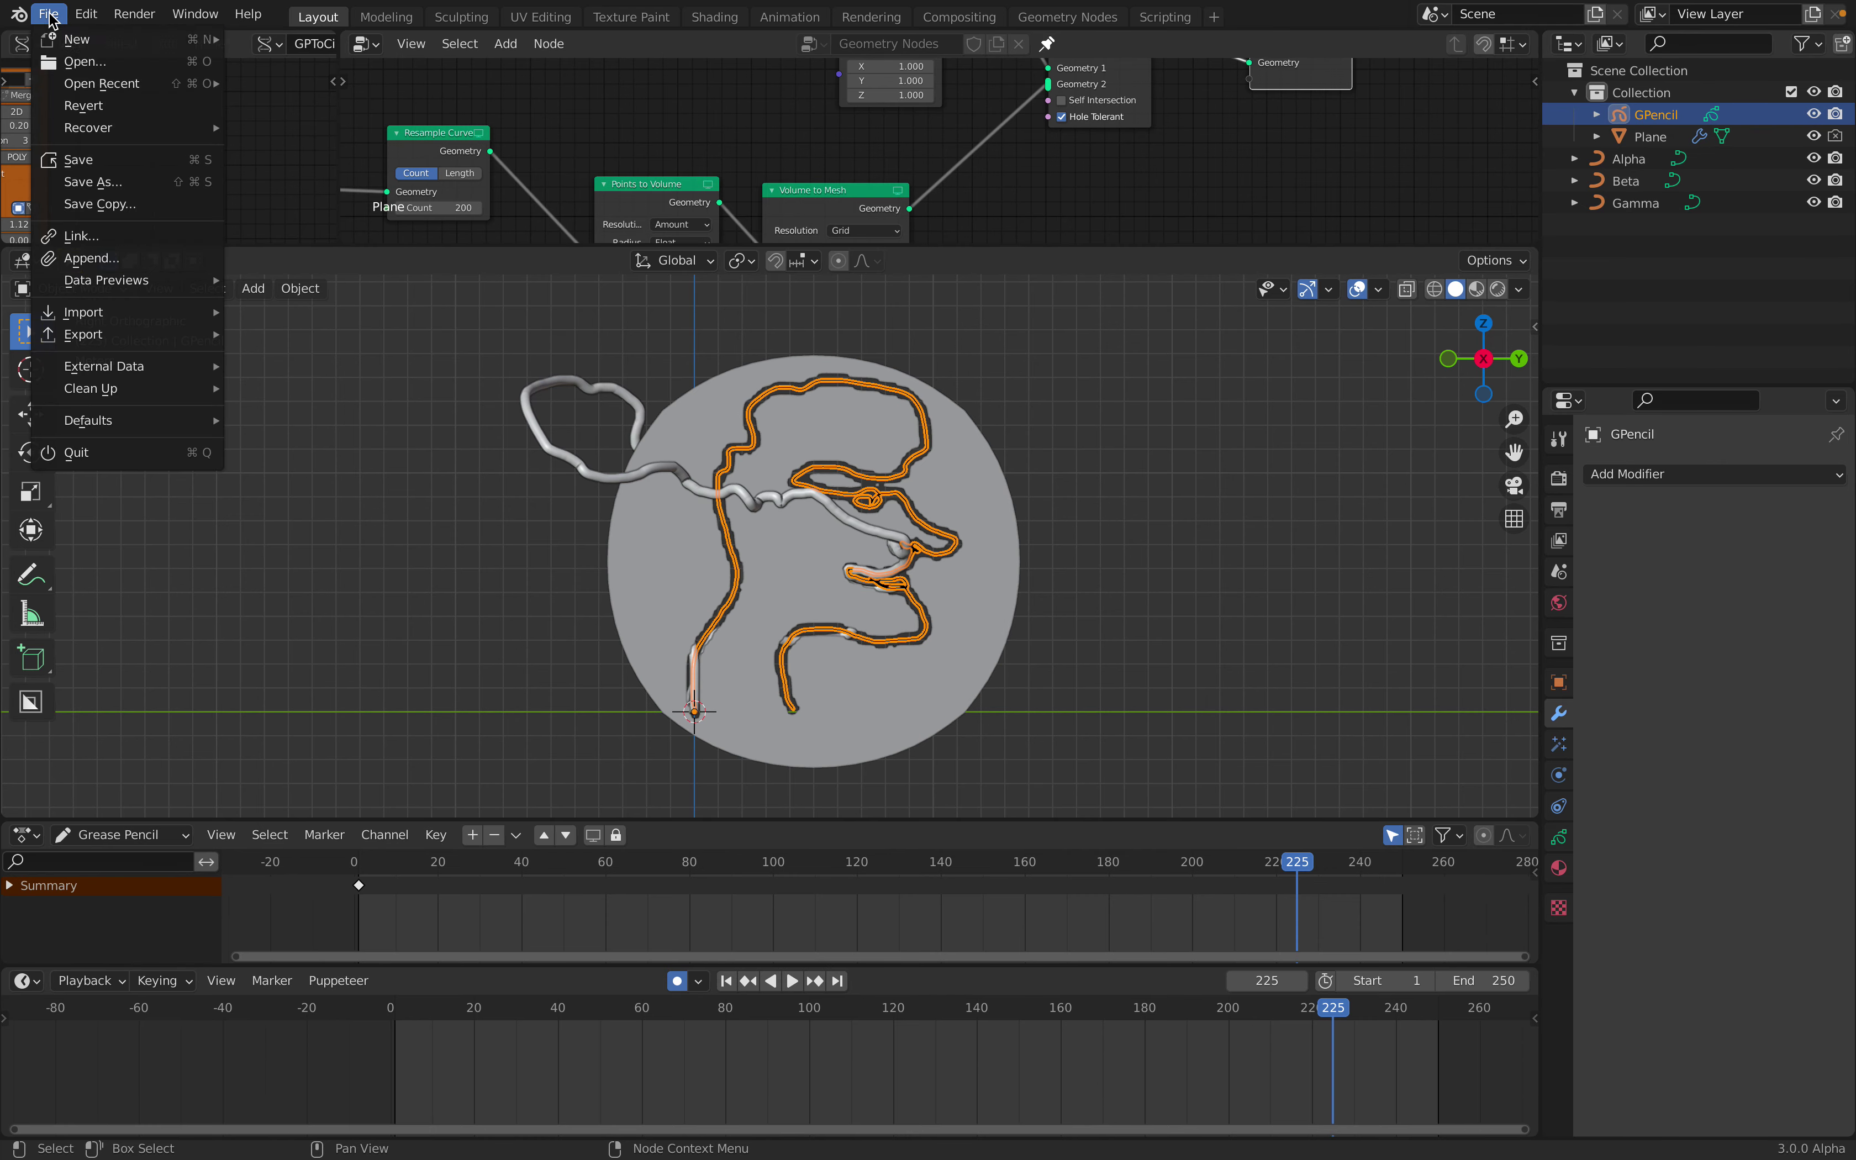
click(69, 159)
Save the project as an incremented version named line_circular_006.blend
click(51, 15)
click(132, 188)
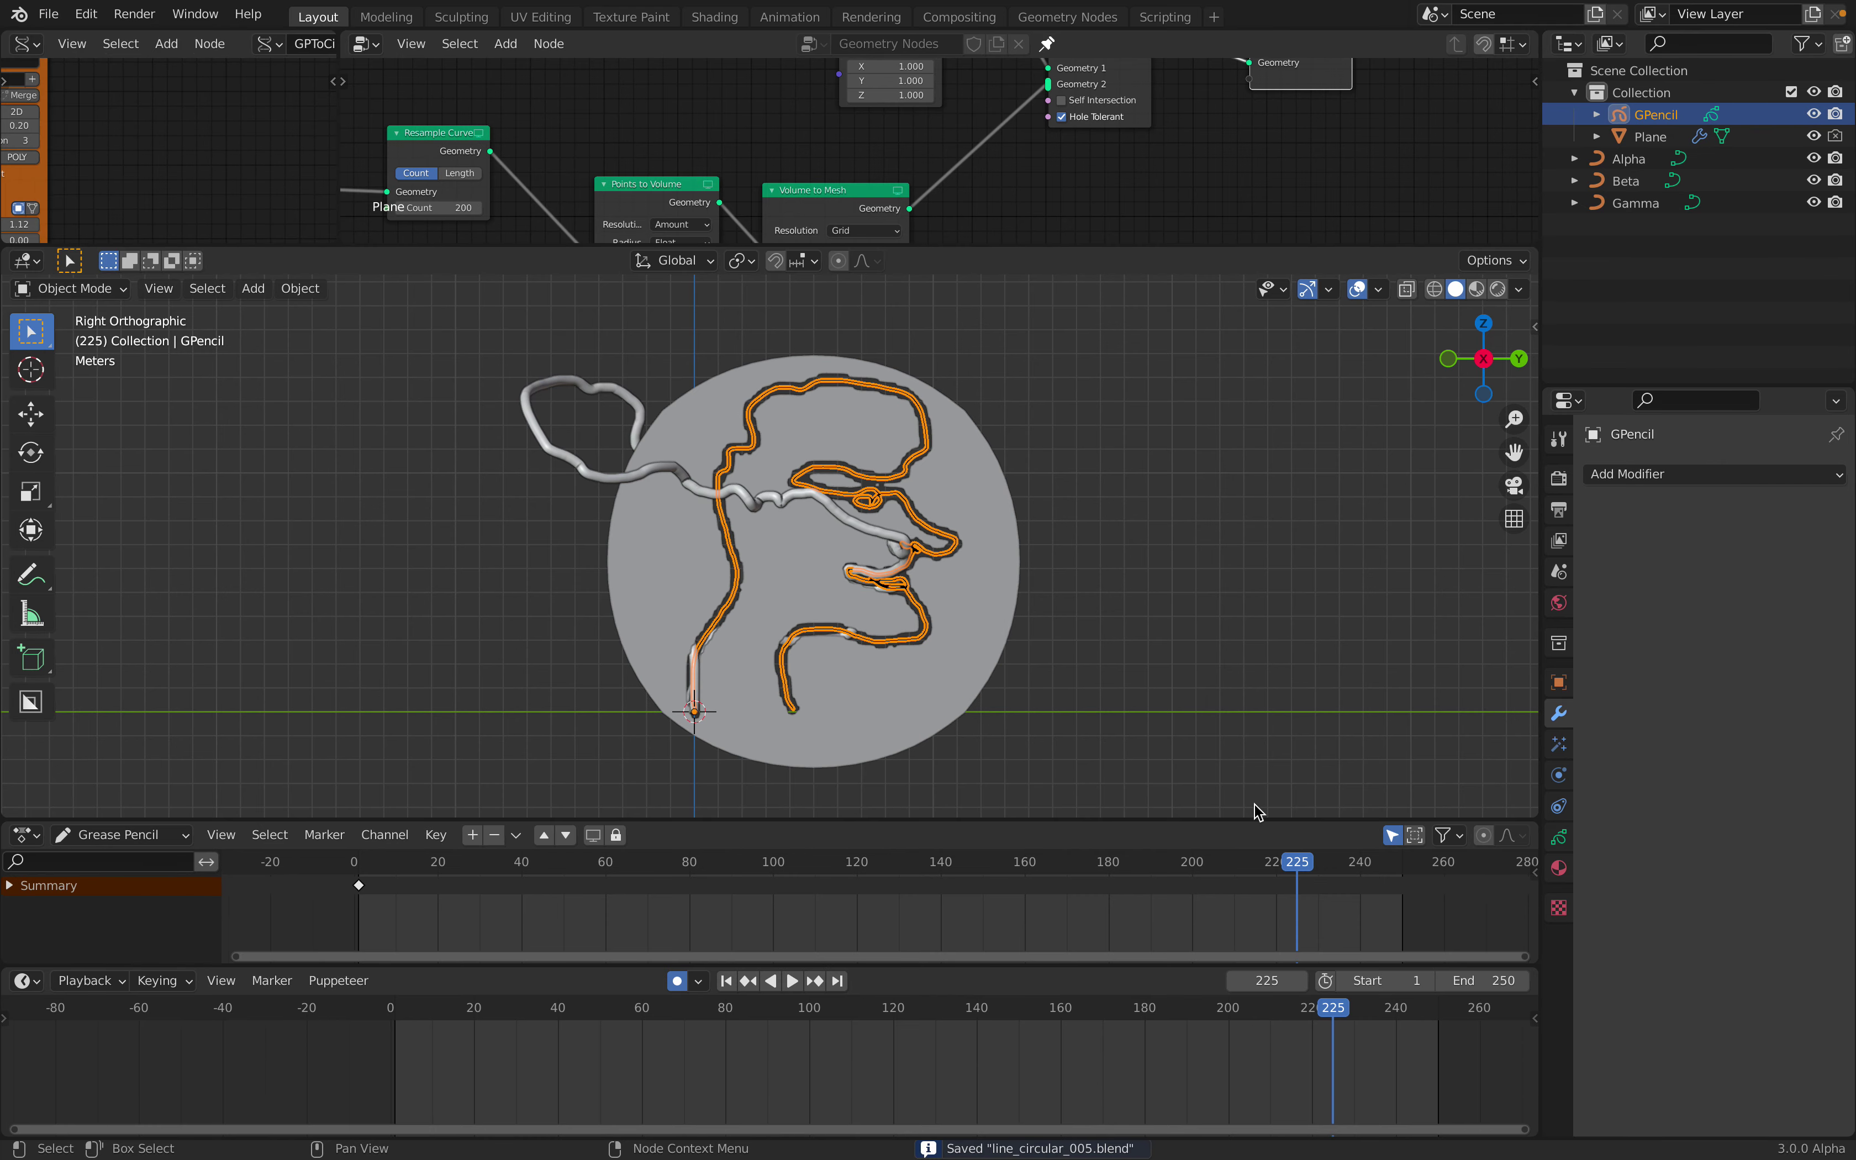
click(1136, 1067)
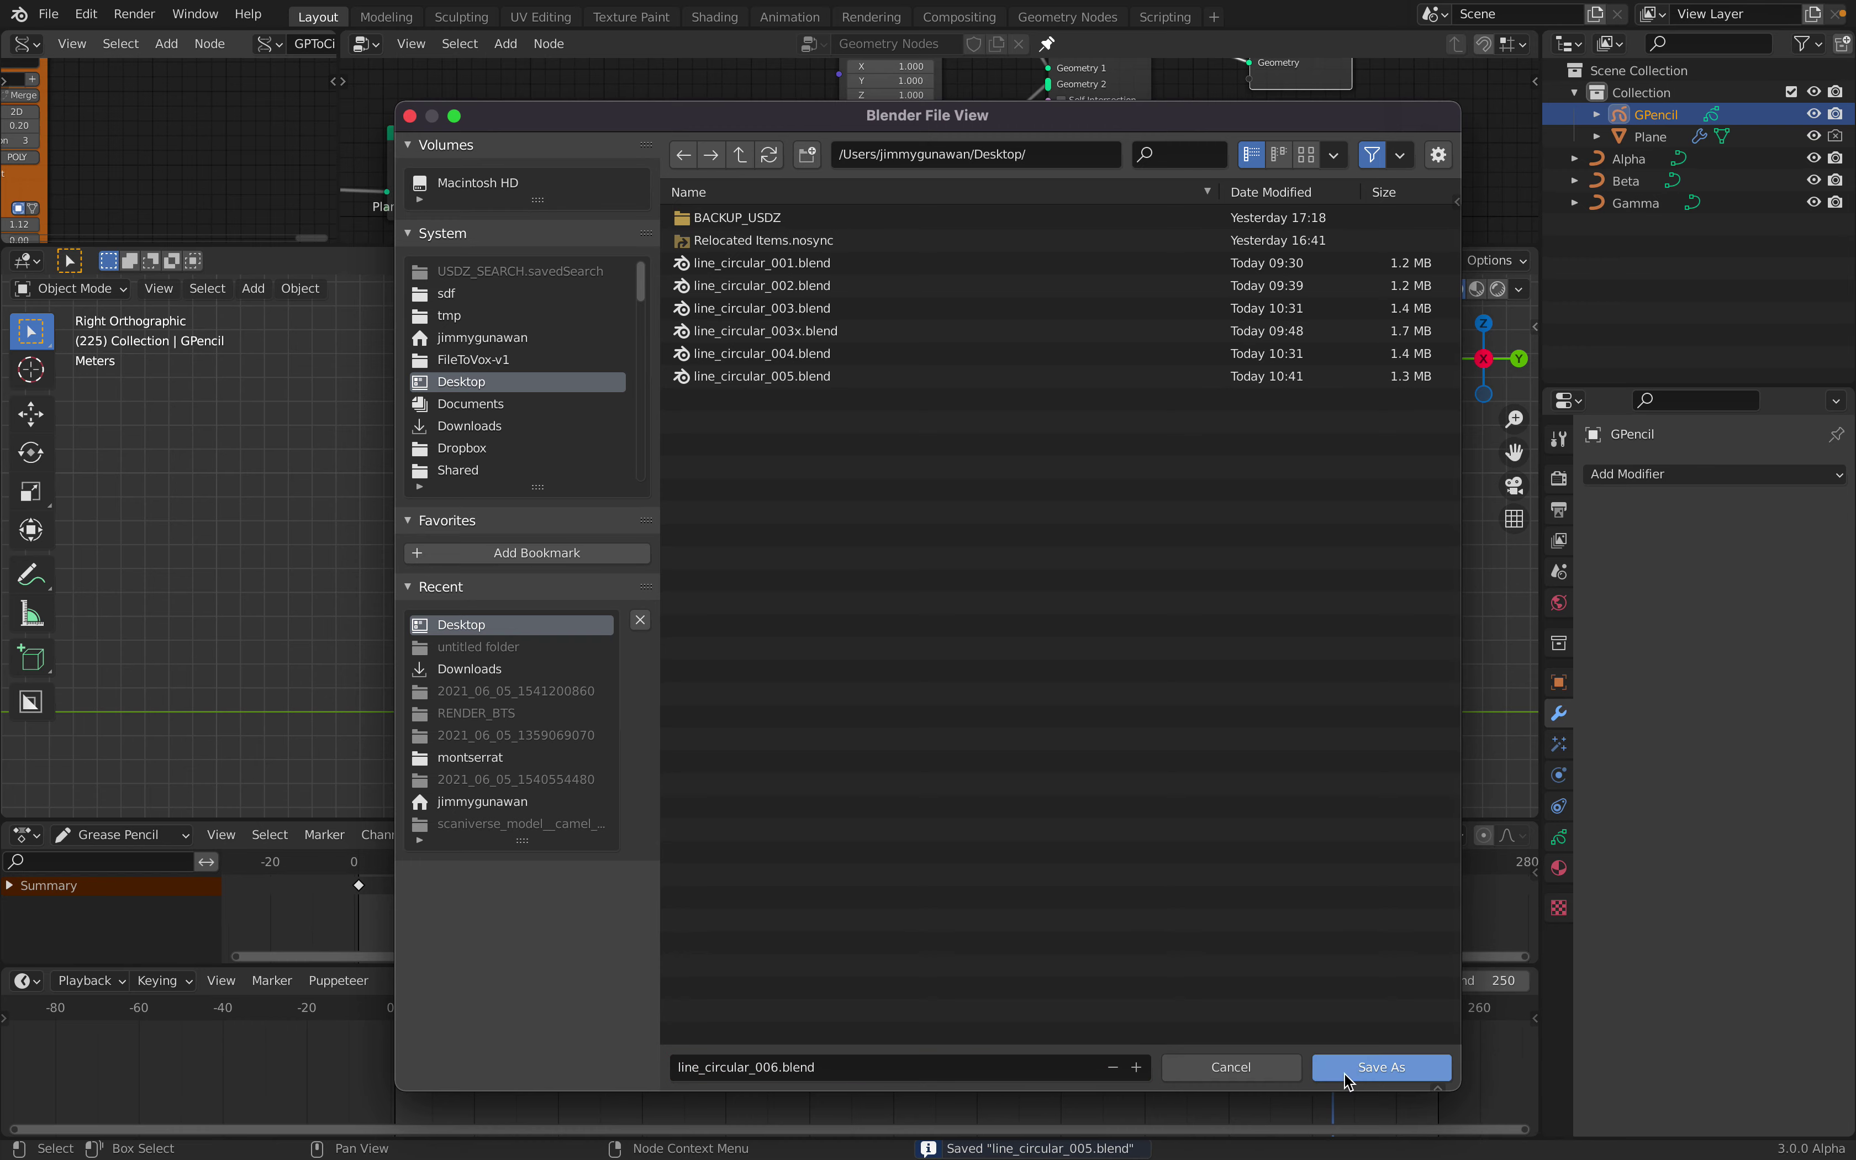
click(1351, 1073)
Switch the GPencil object to Draw Mode and move the timeline to frame 41
click(76, 289)
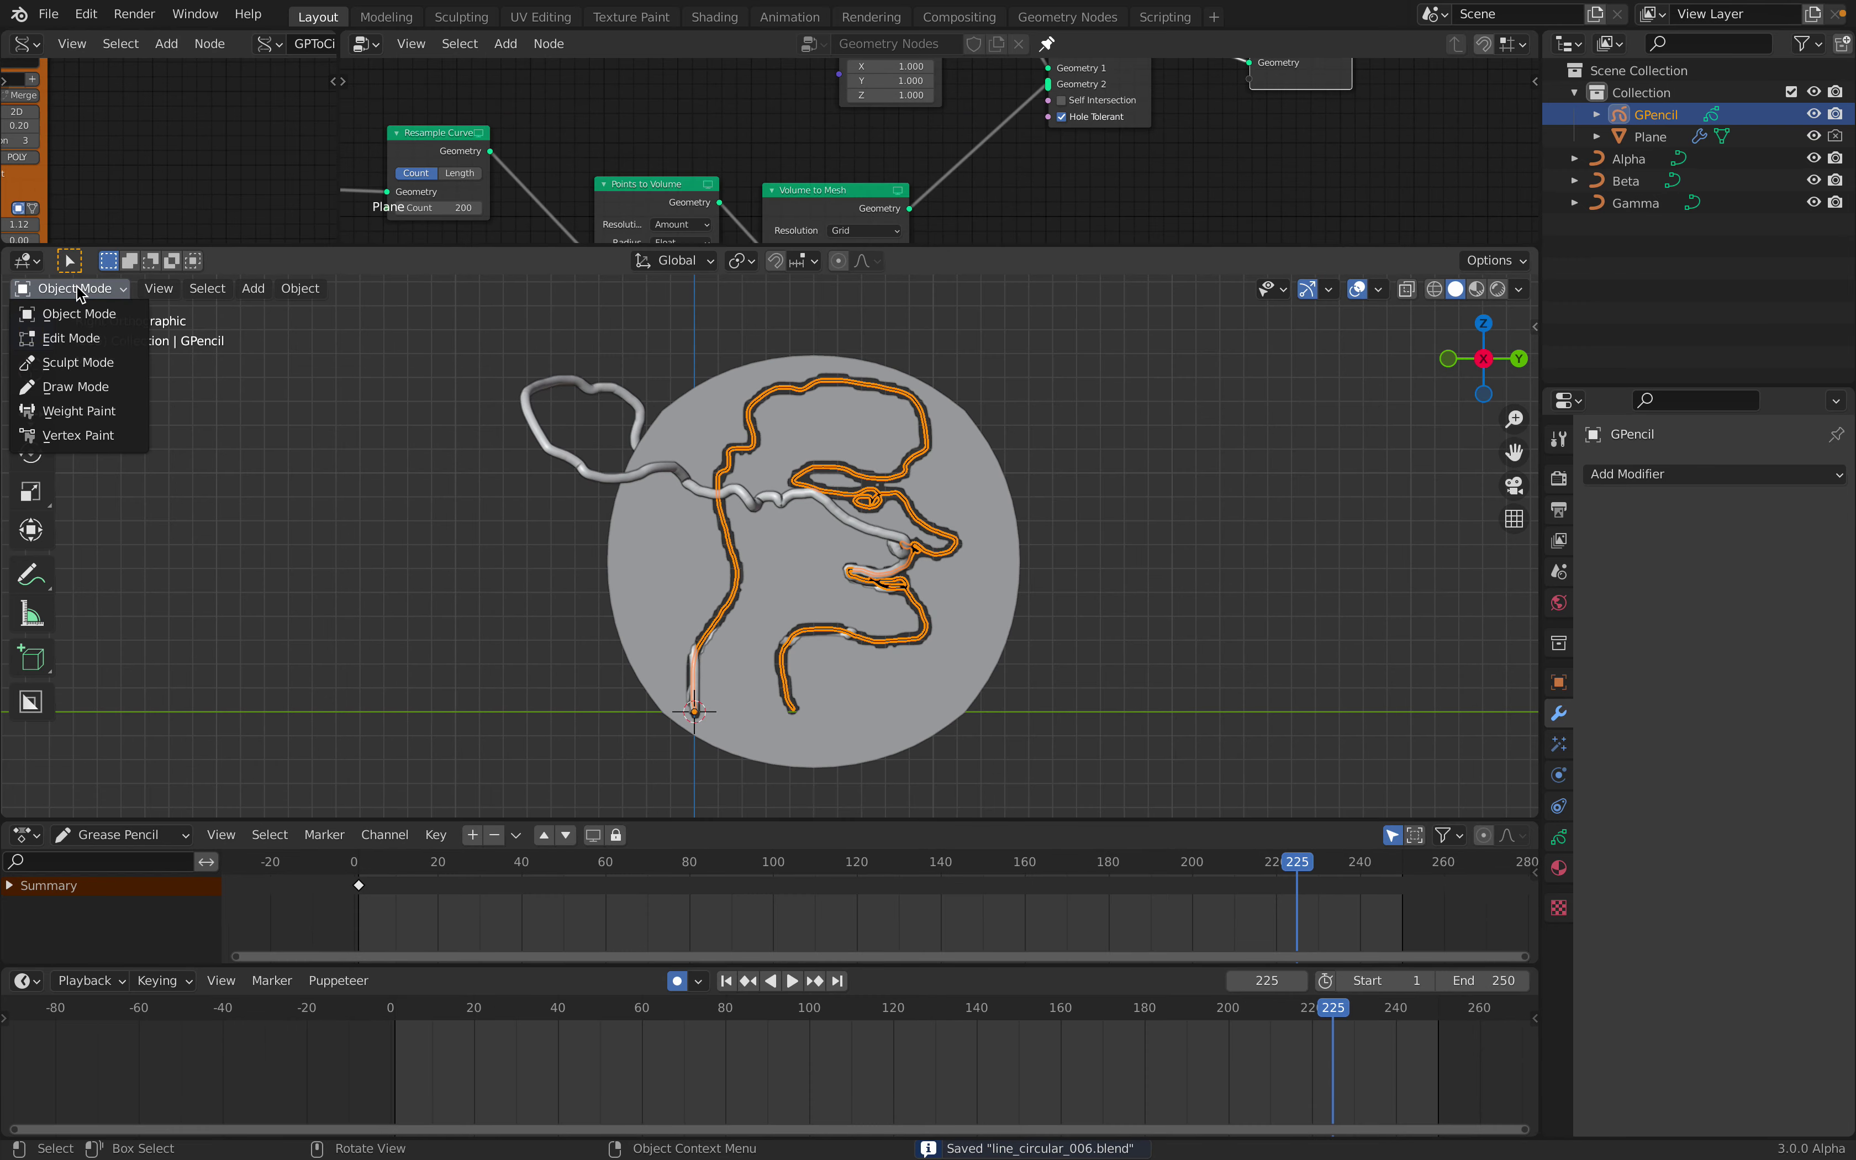
click(77, 289)
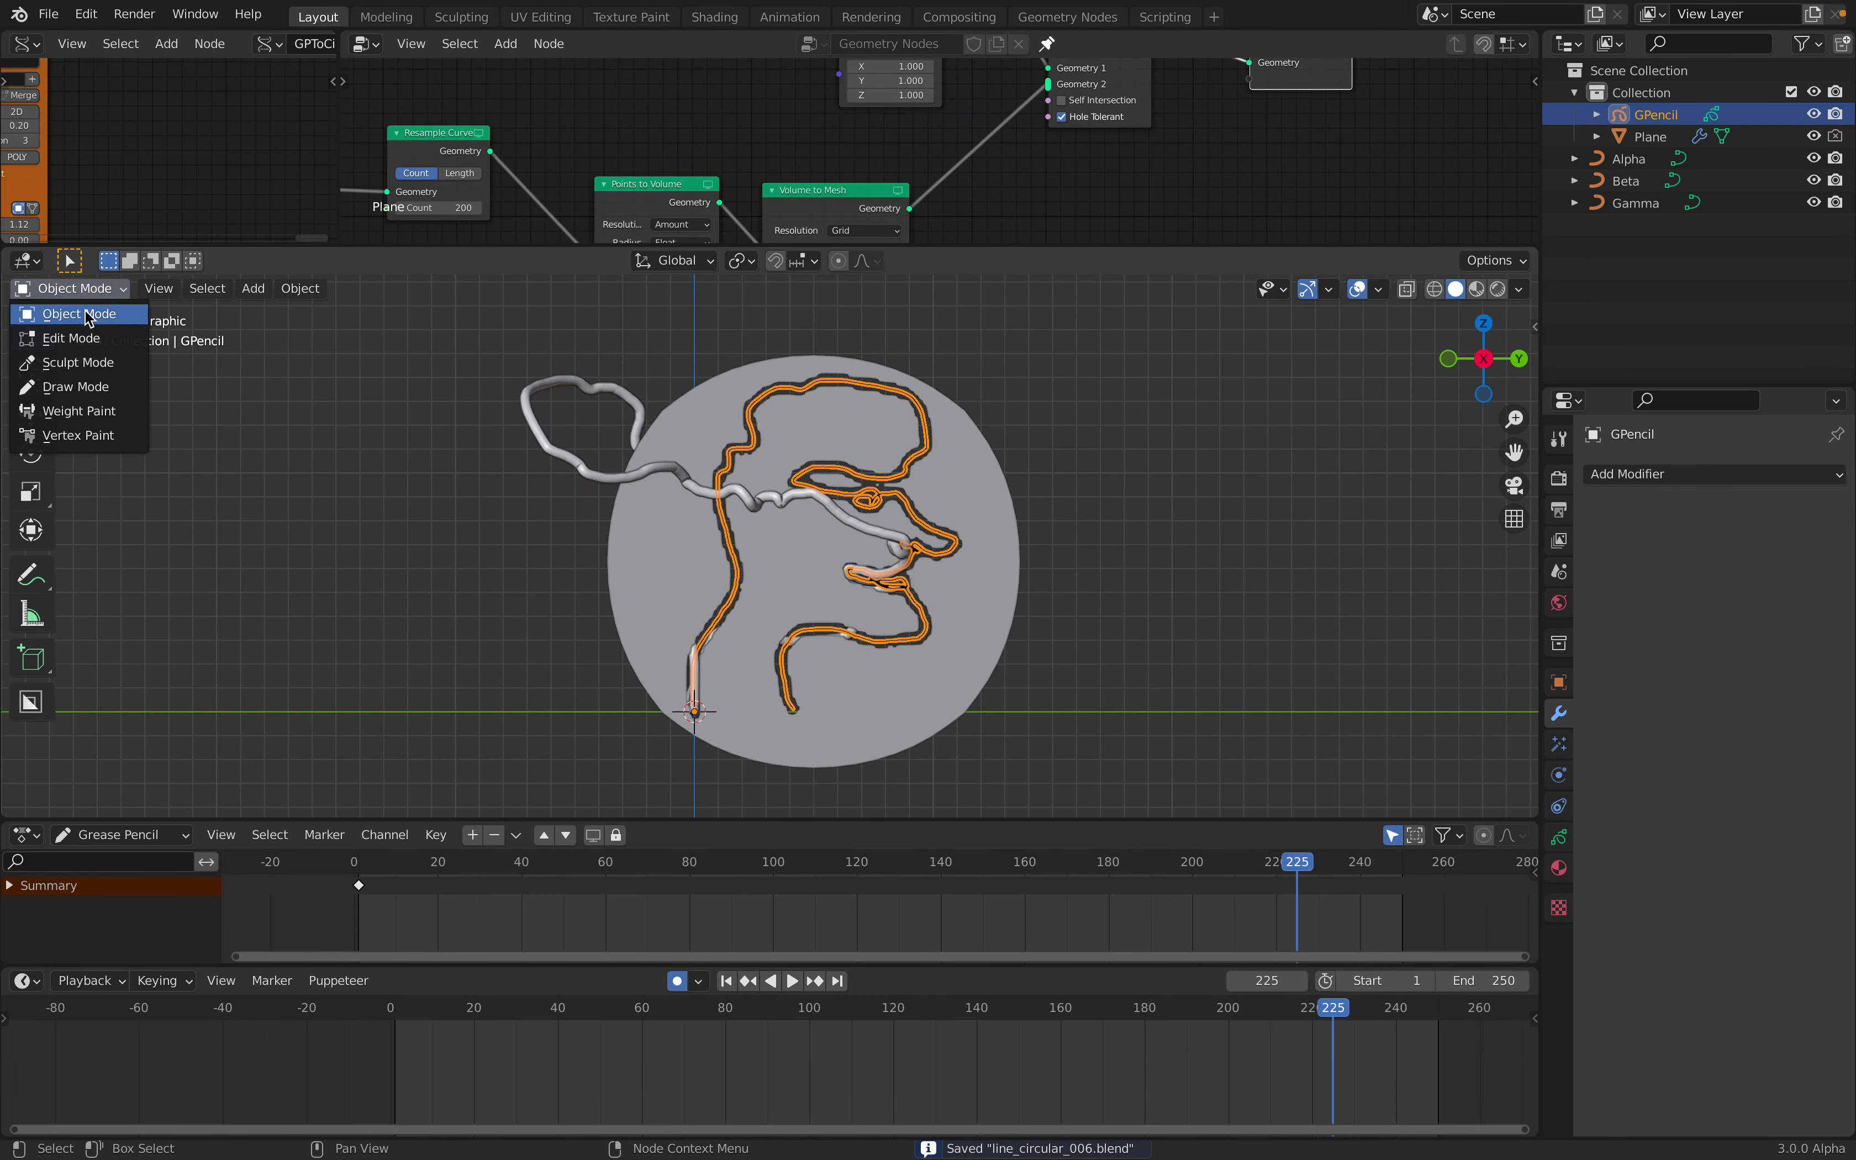
click(103, 387)
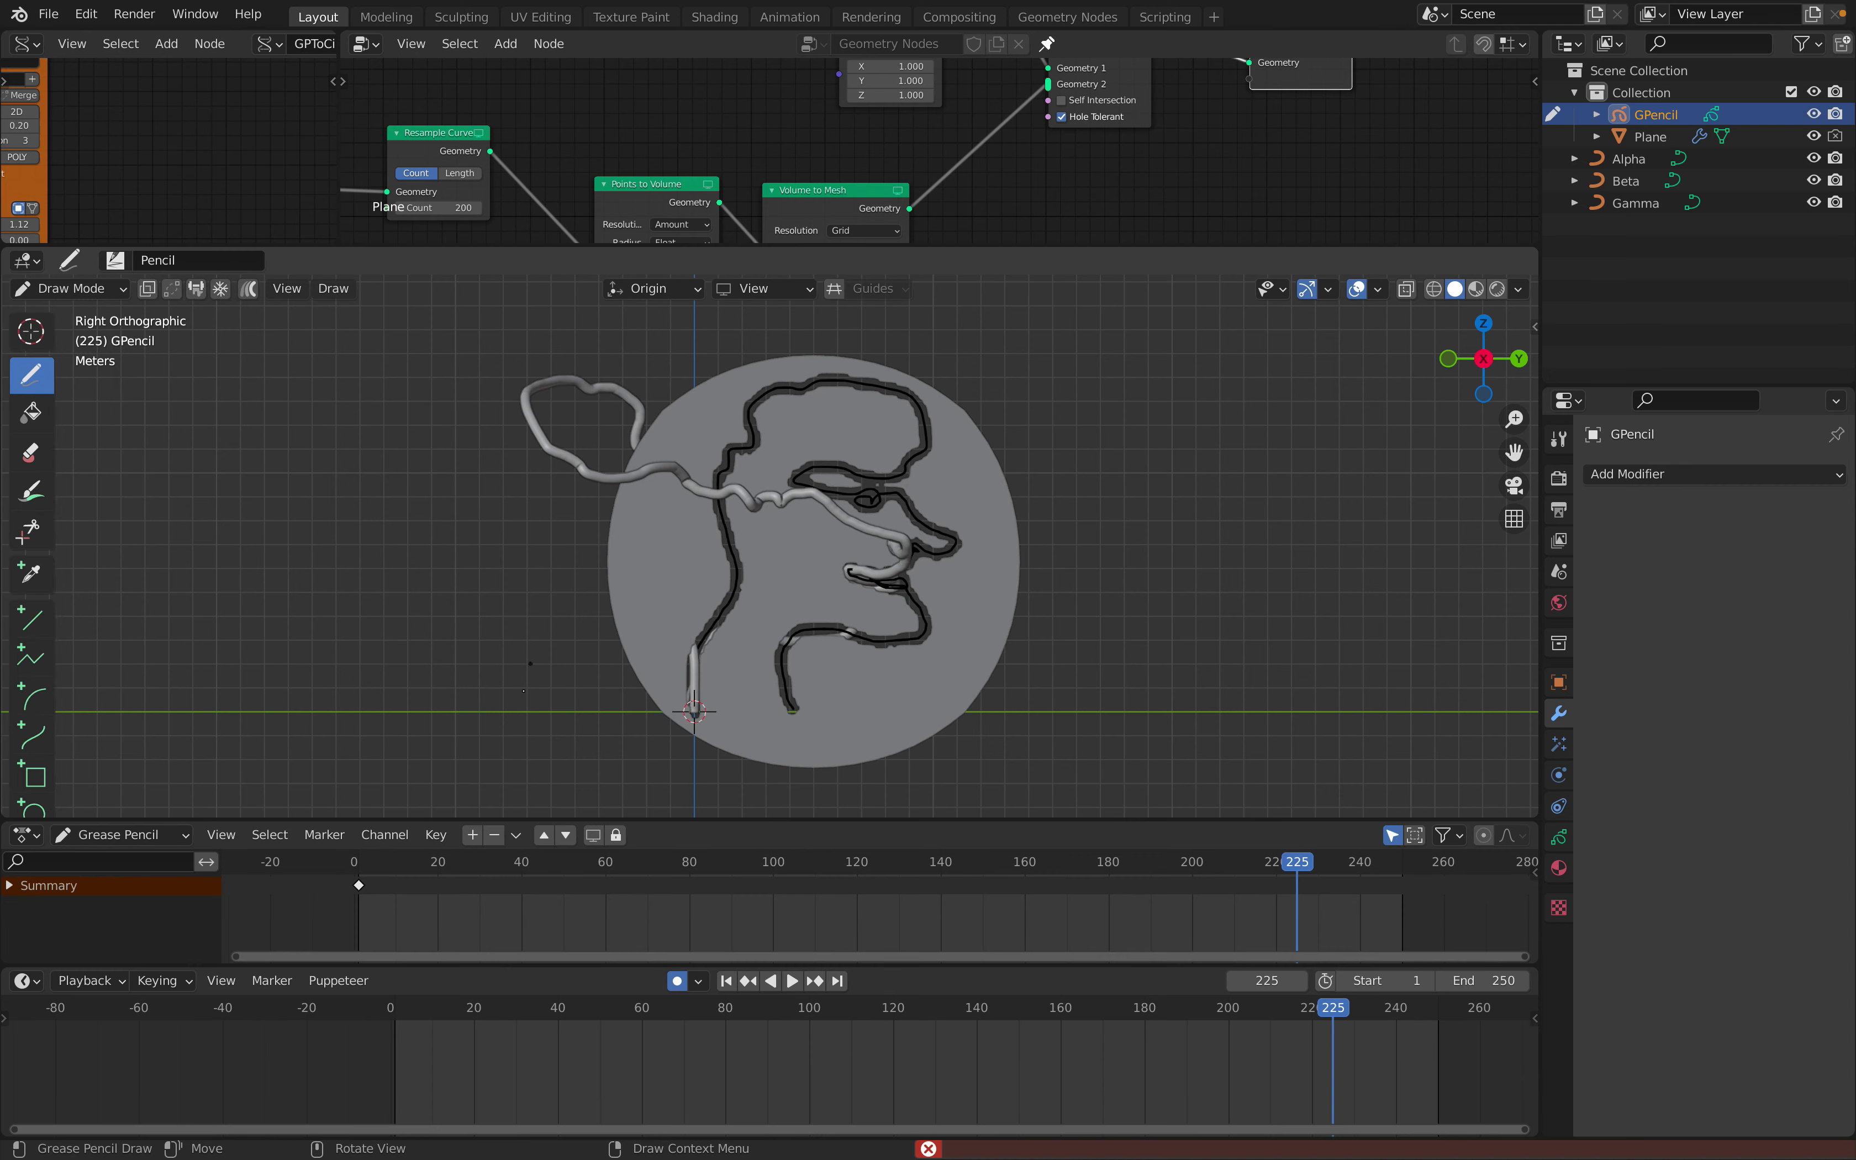
click(523, 863)
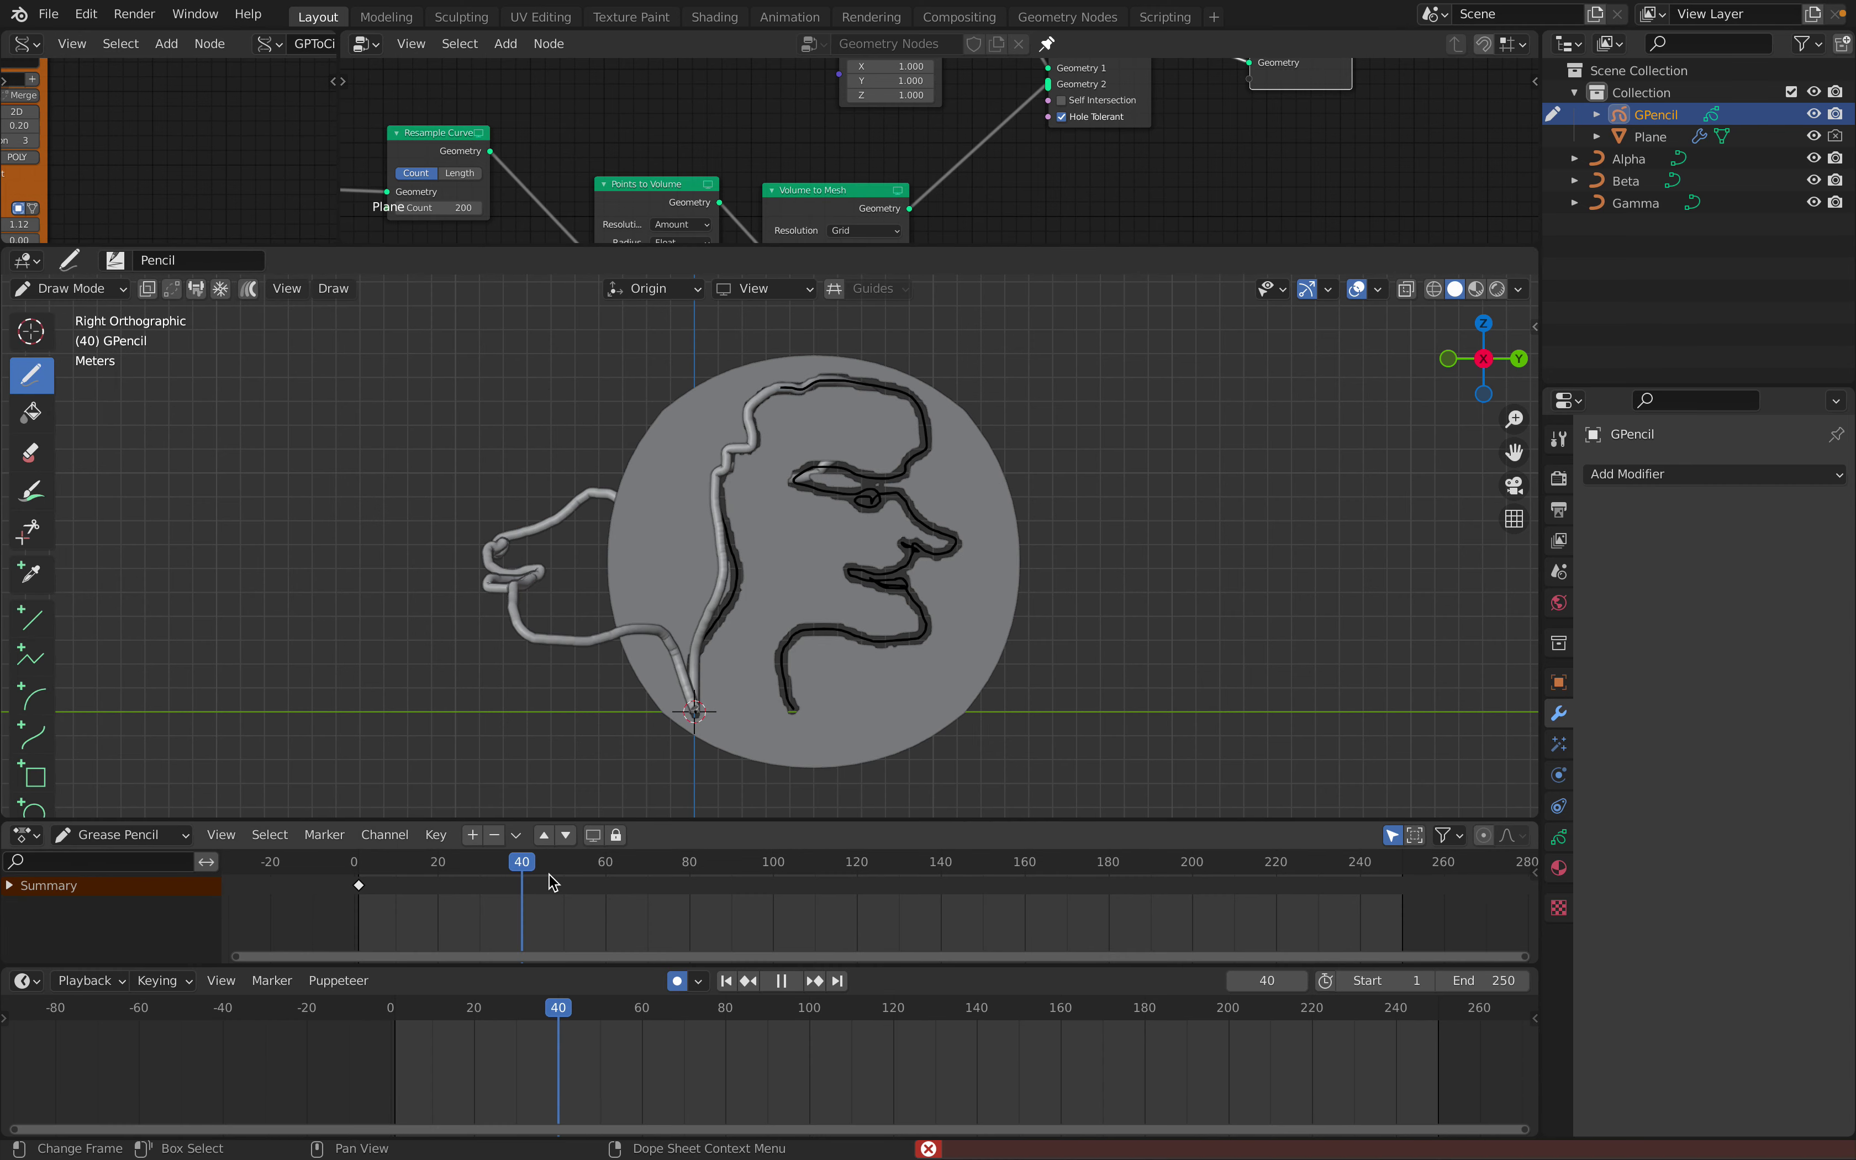
key(space)
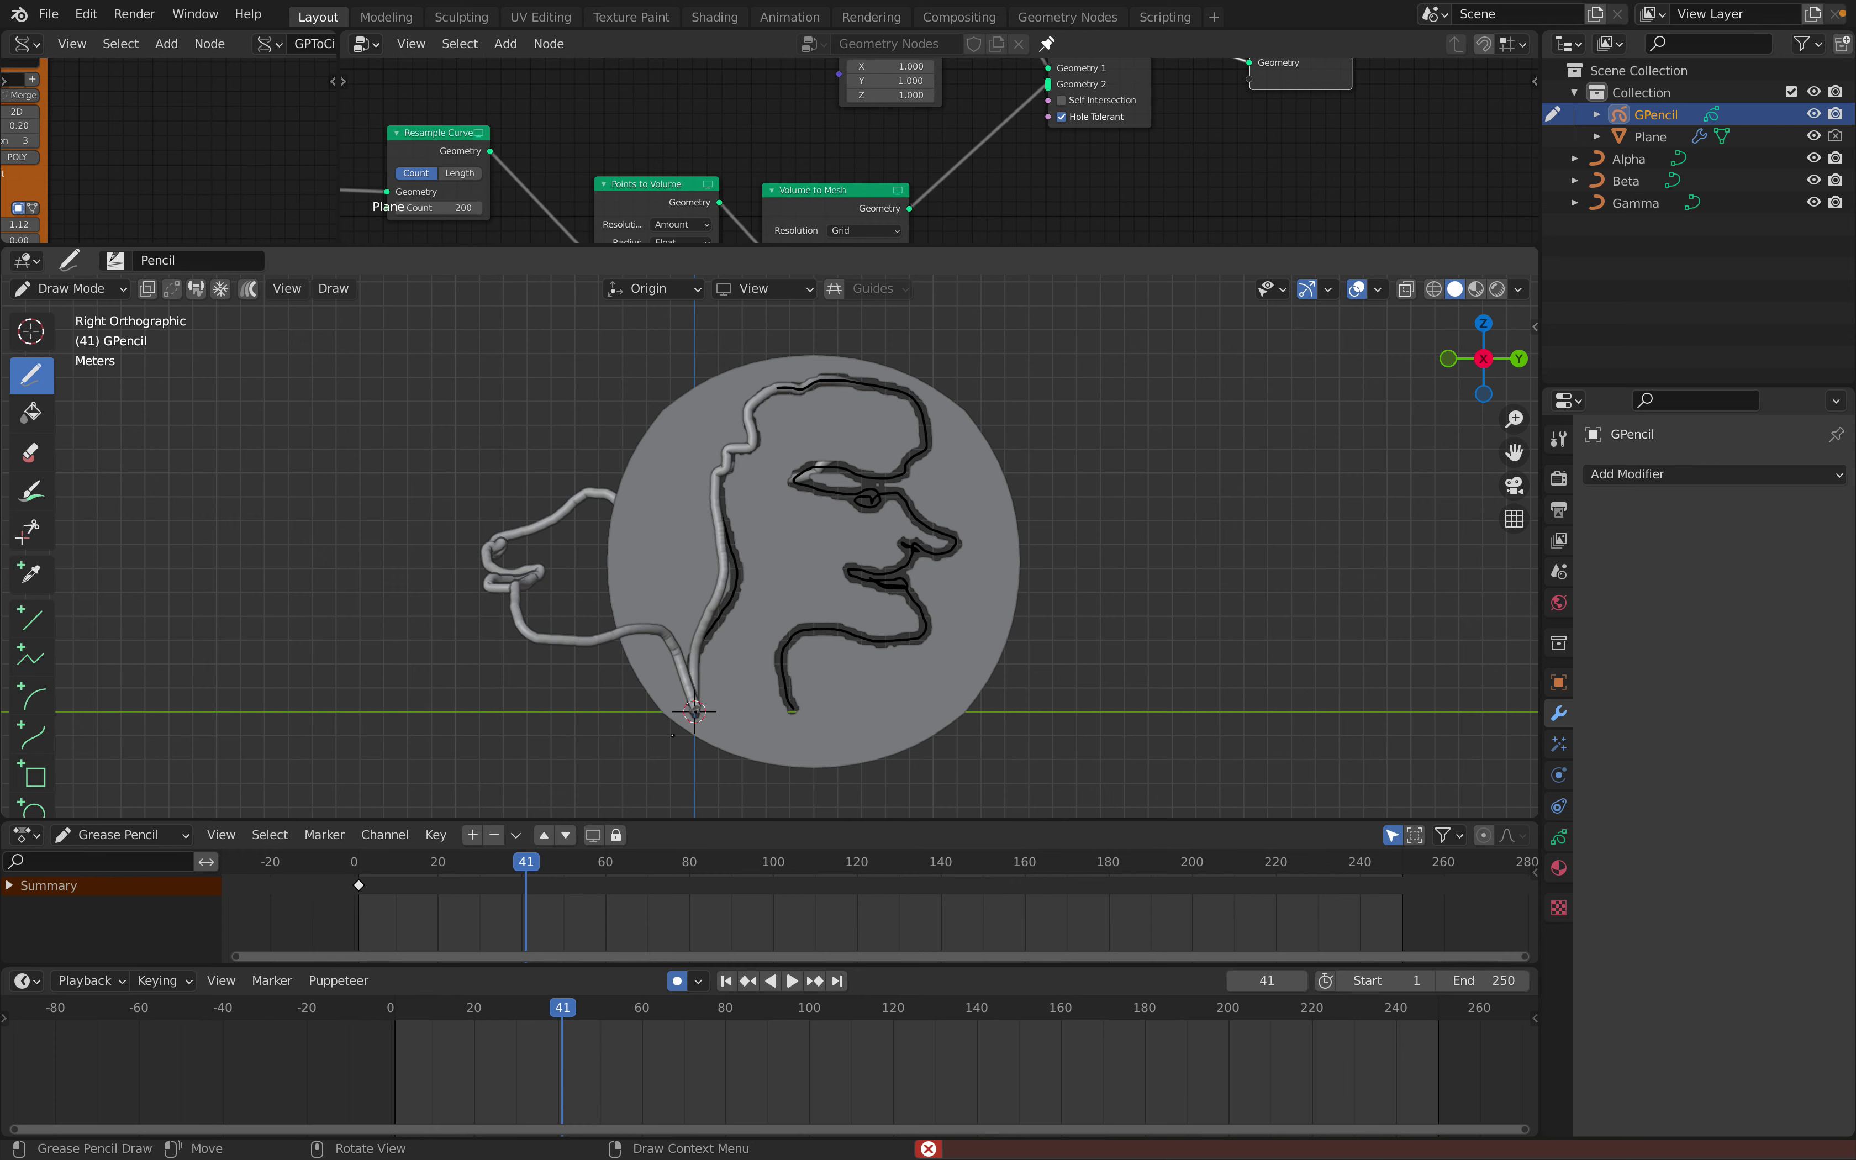
Draw a new freehand face profile across the disc at frame 41 and return to Object Mode
drag(617, 712, 640, 681)
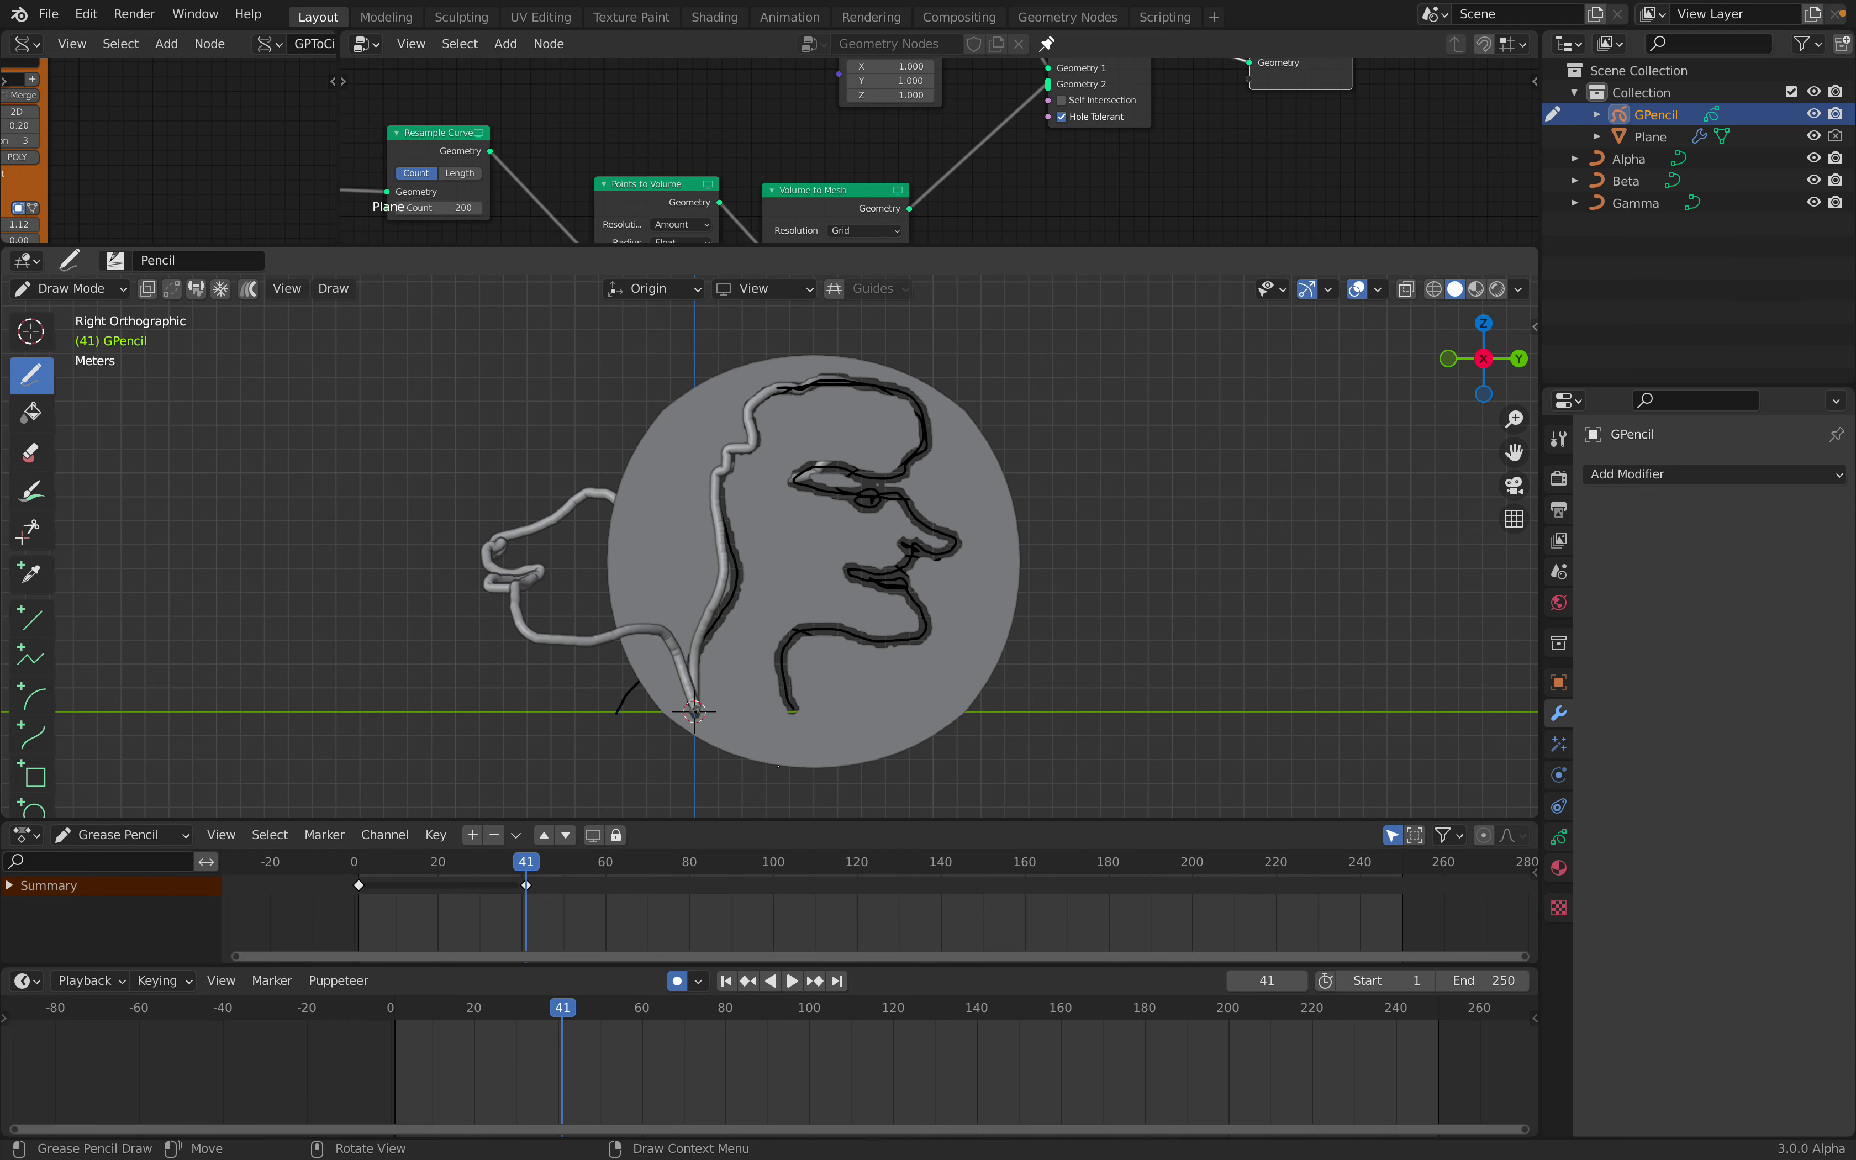
click(69, 288)
click(76, 312)
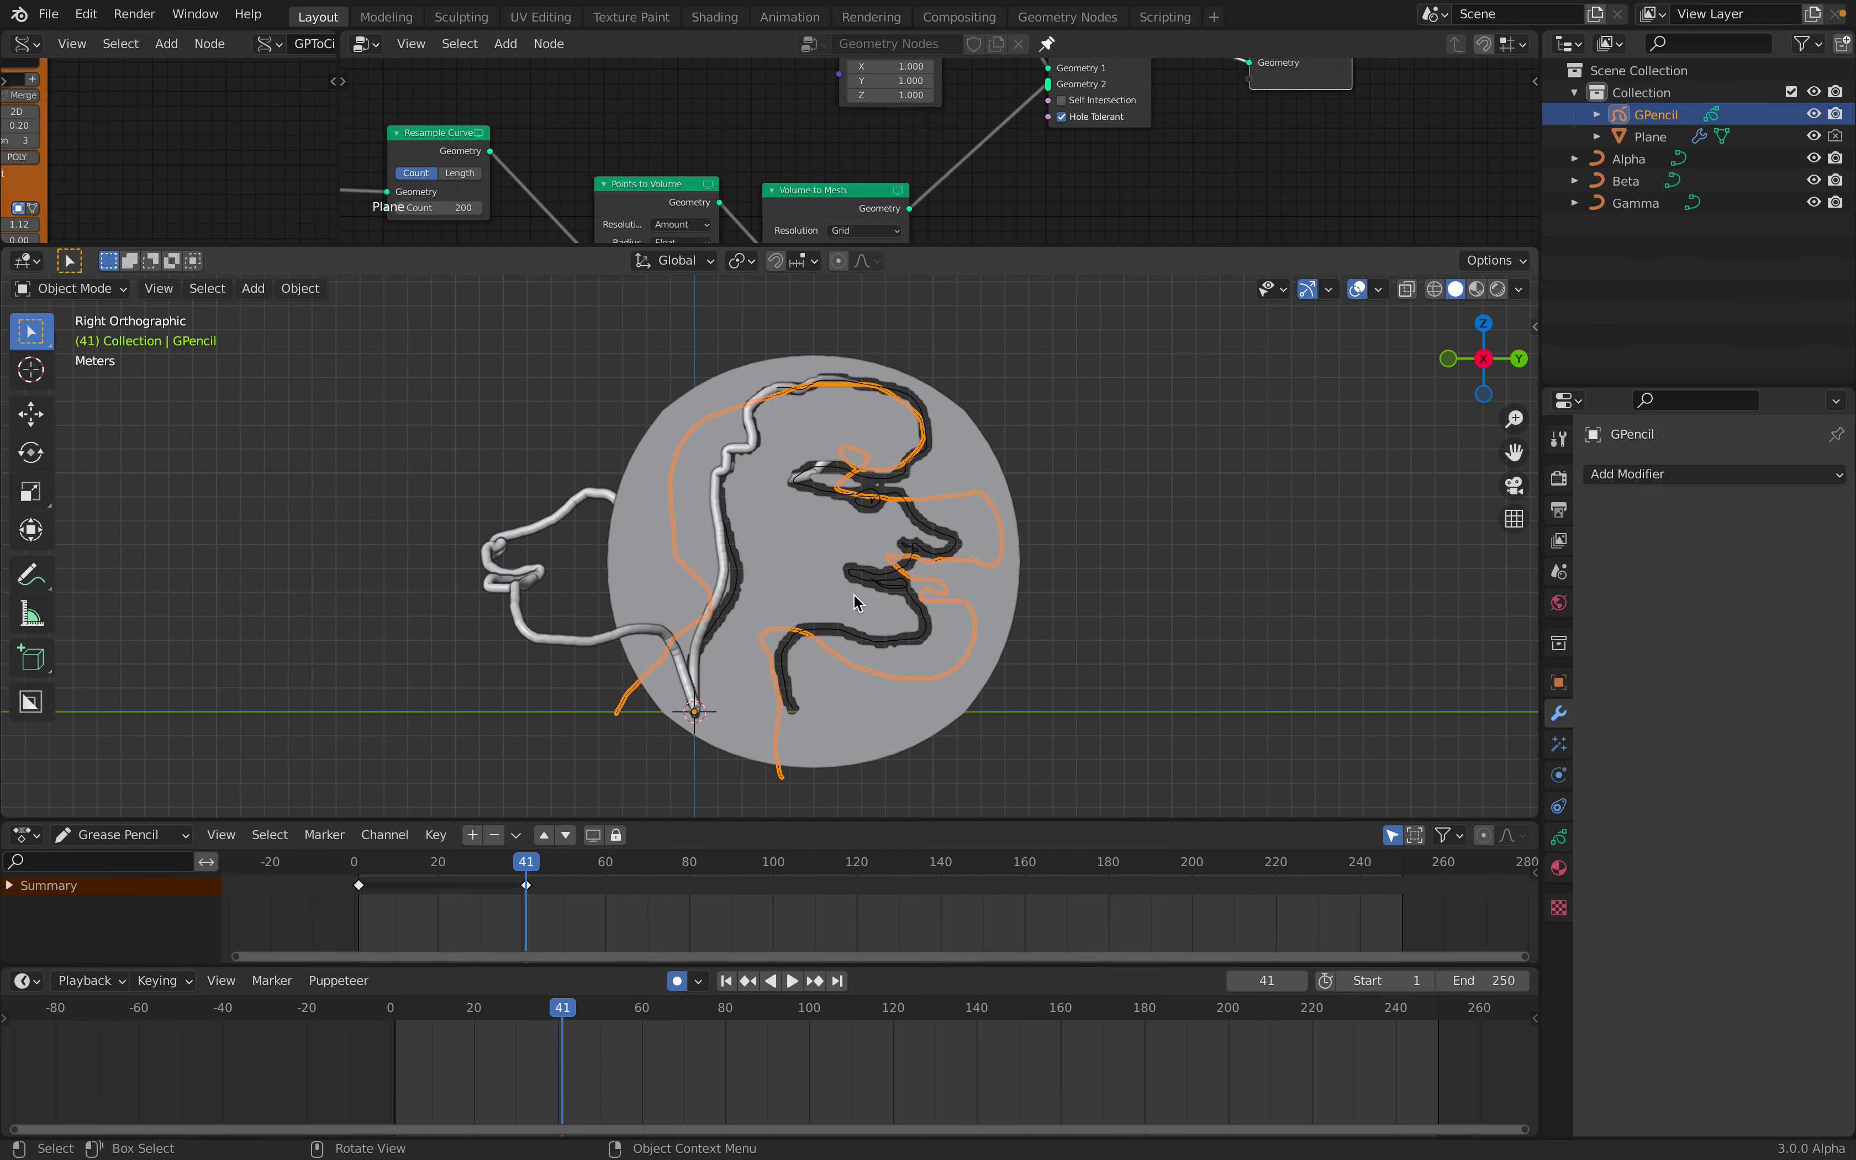
Widen the GPToCircle node editor, maximize it and bring the Object ID Selector+ node into view
scroll(460, 191, down, 2)
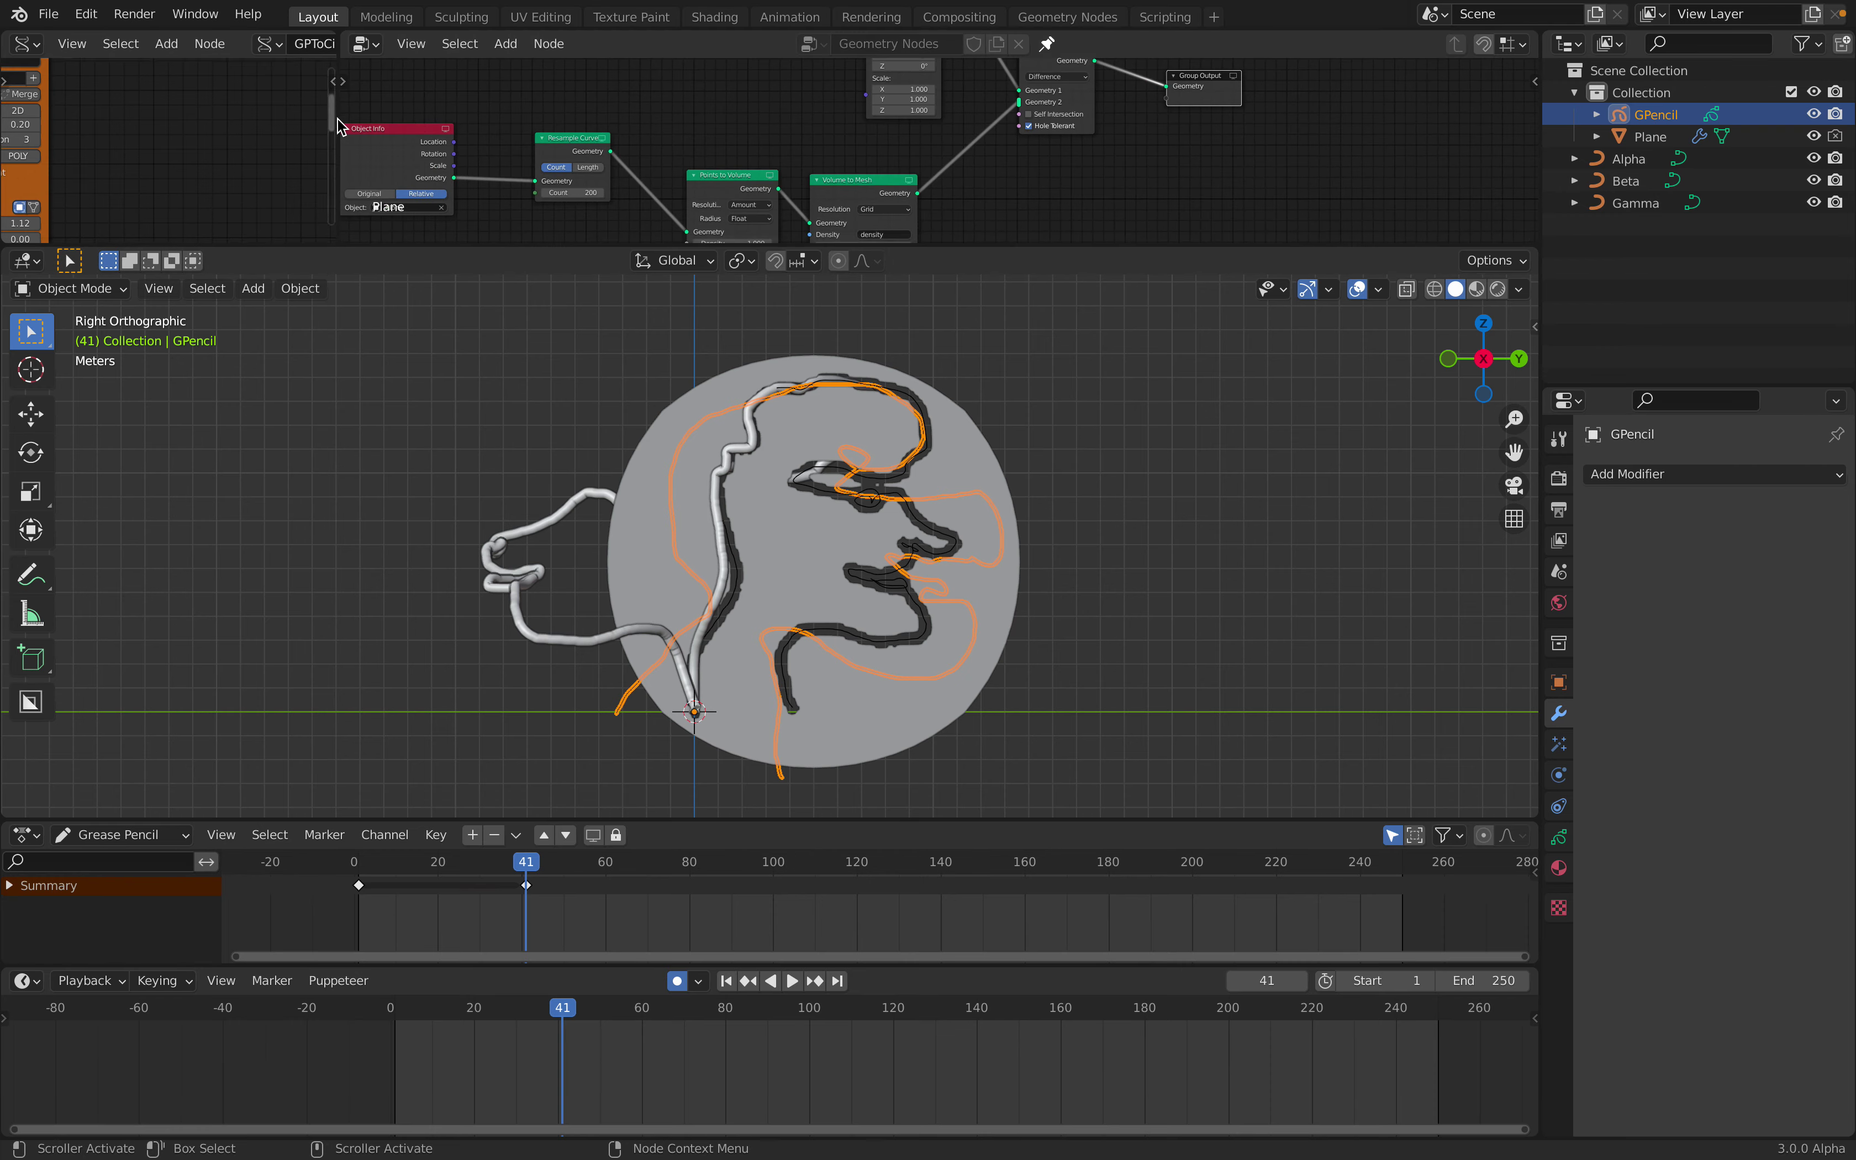
drag(343, 127, 827, 166)
middle_drag(216, 178, 637, 184)
key(ctrl+alt+space)
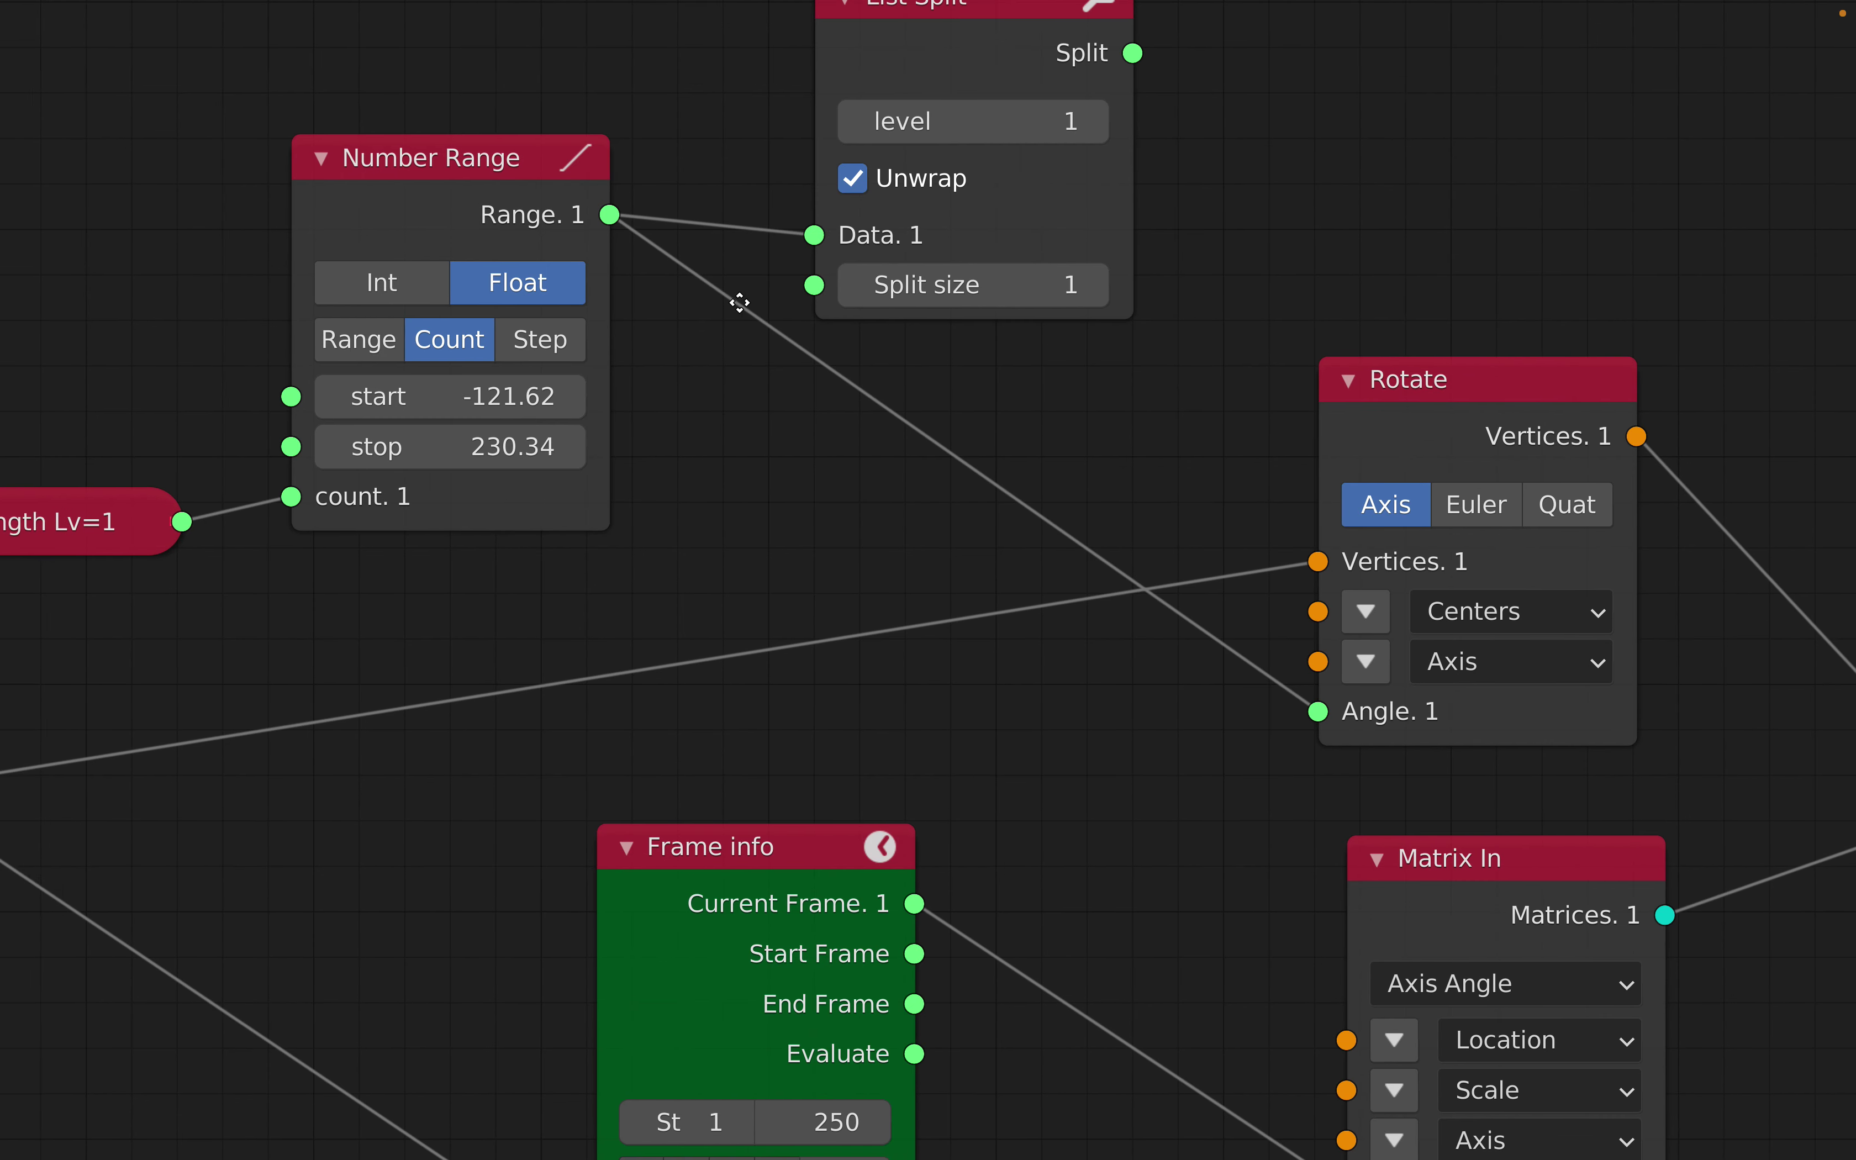
scroll(693, 325, down, 2)
scroll(687, 317, down, 5)
middle_drag(388, 396, 1337, 306)
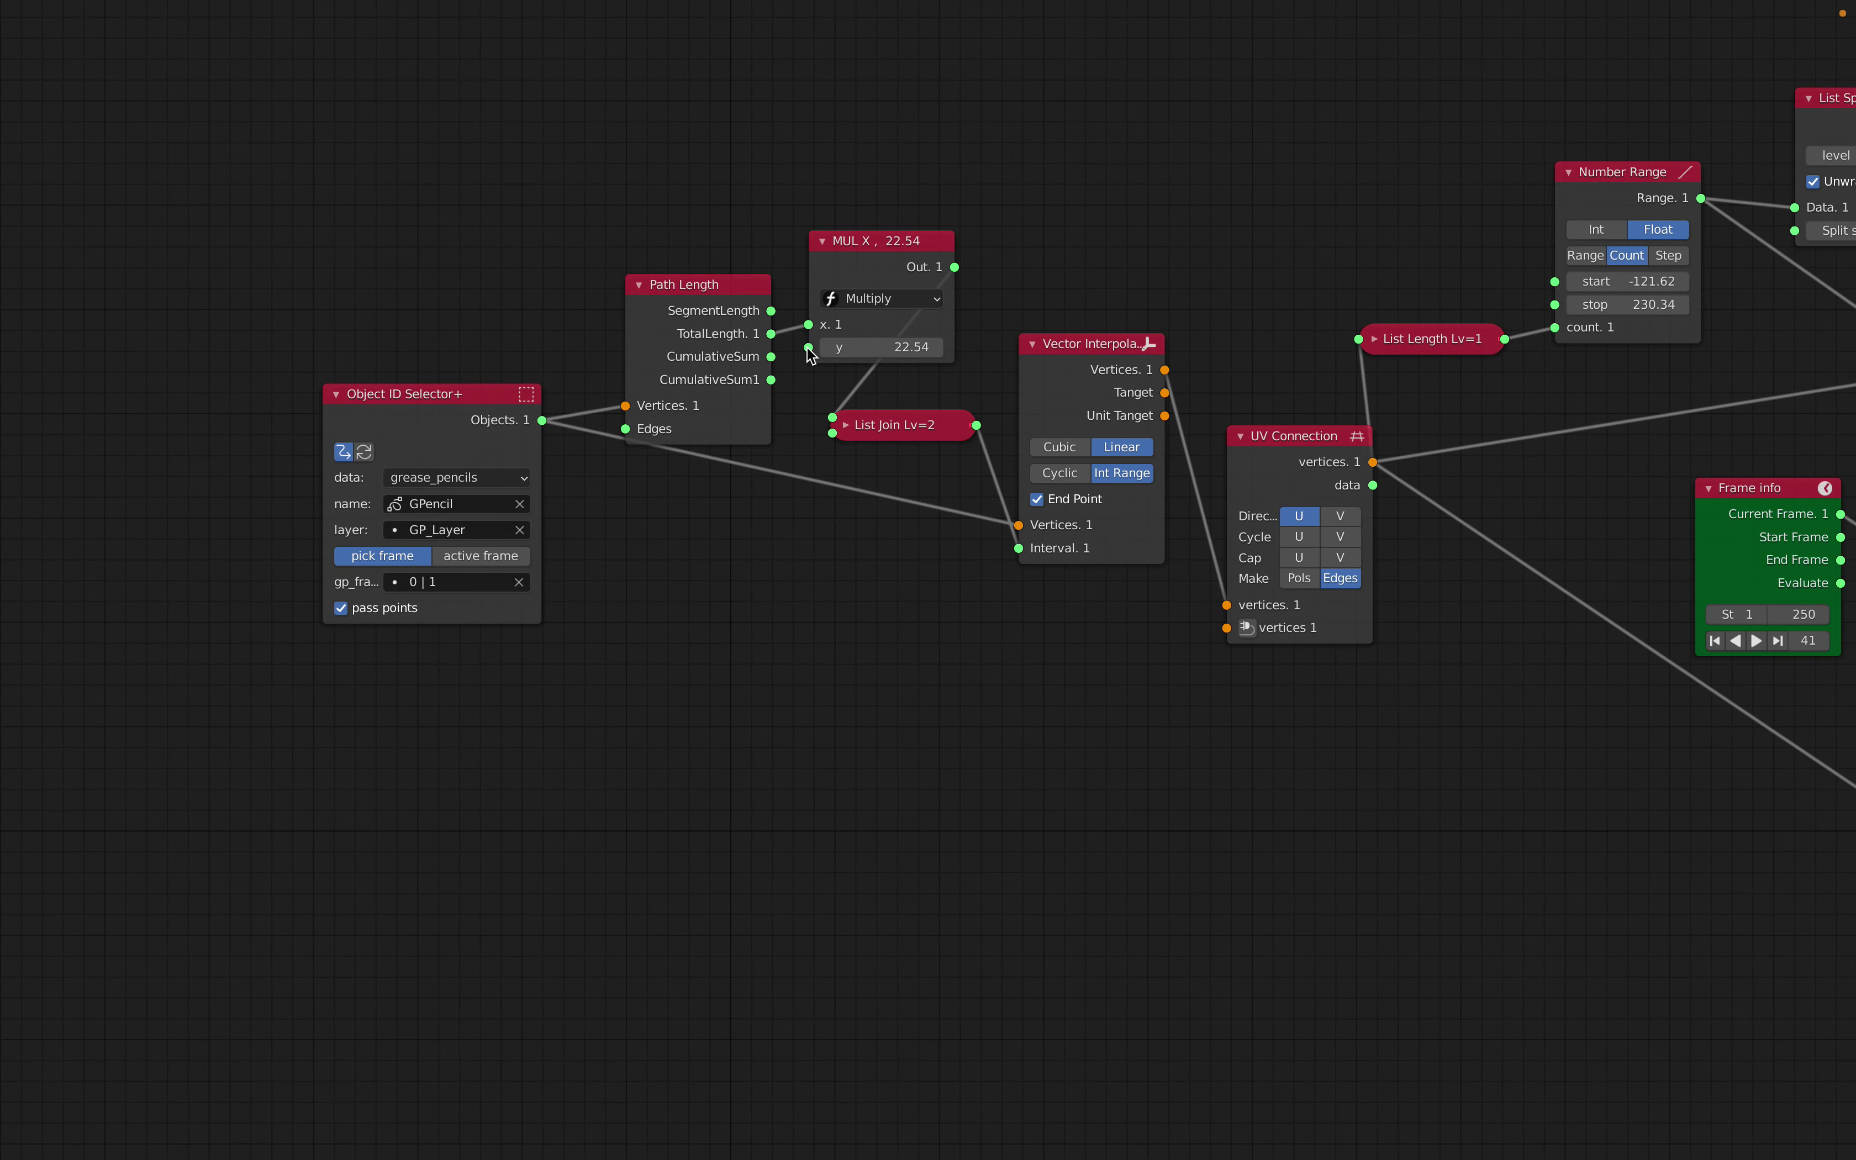
Try to pick the newly drawn grease pencil frame in the Object ID Selector+ node
click(451, 585)
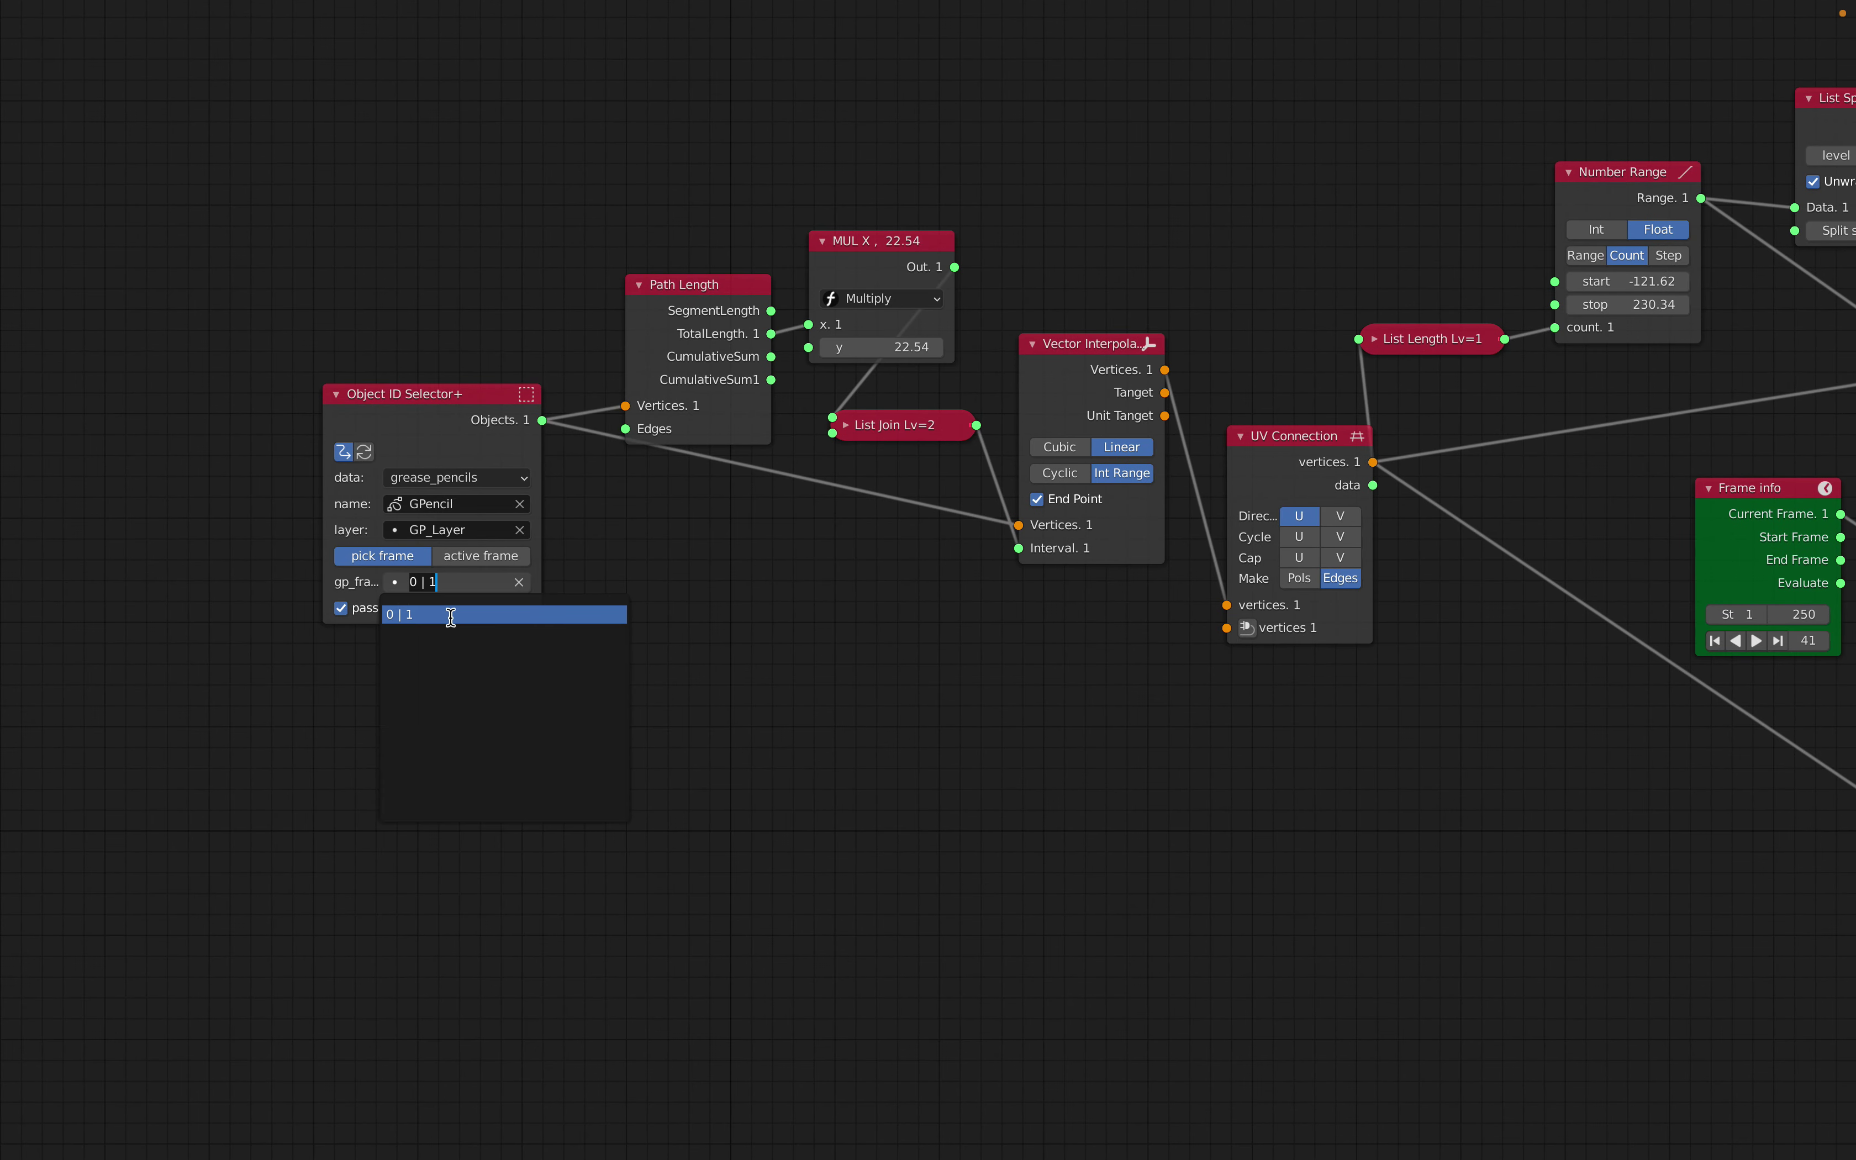
click(447, 531)
click(426, 566)
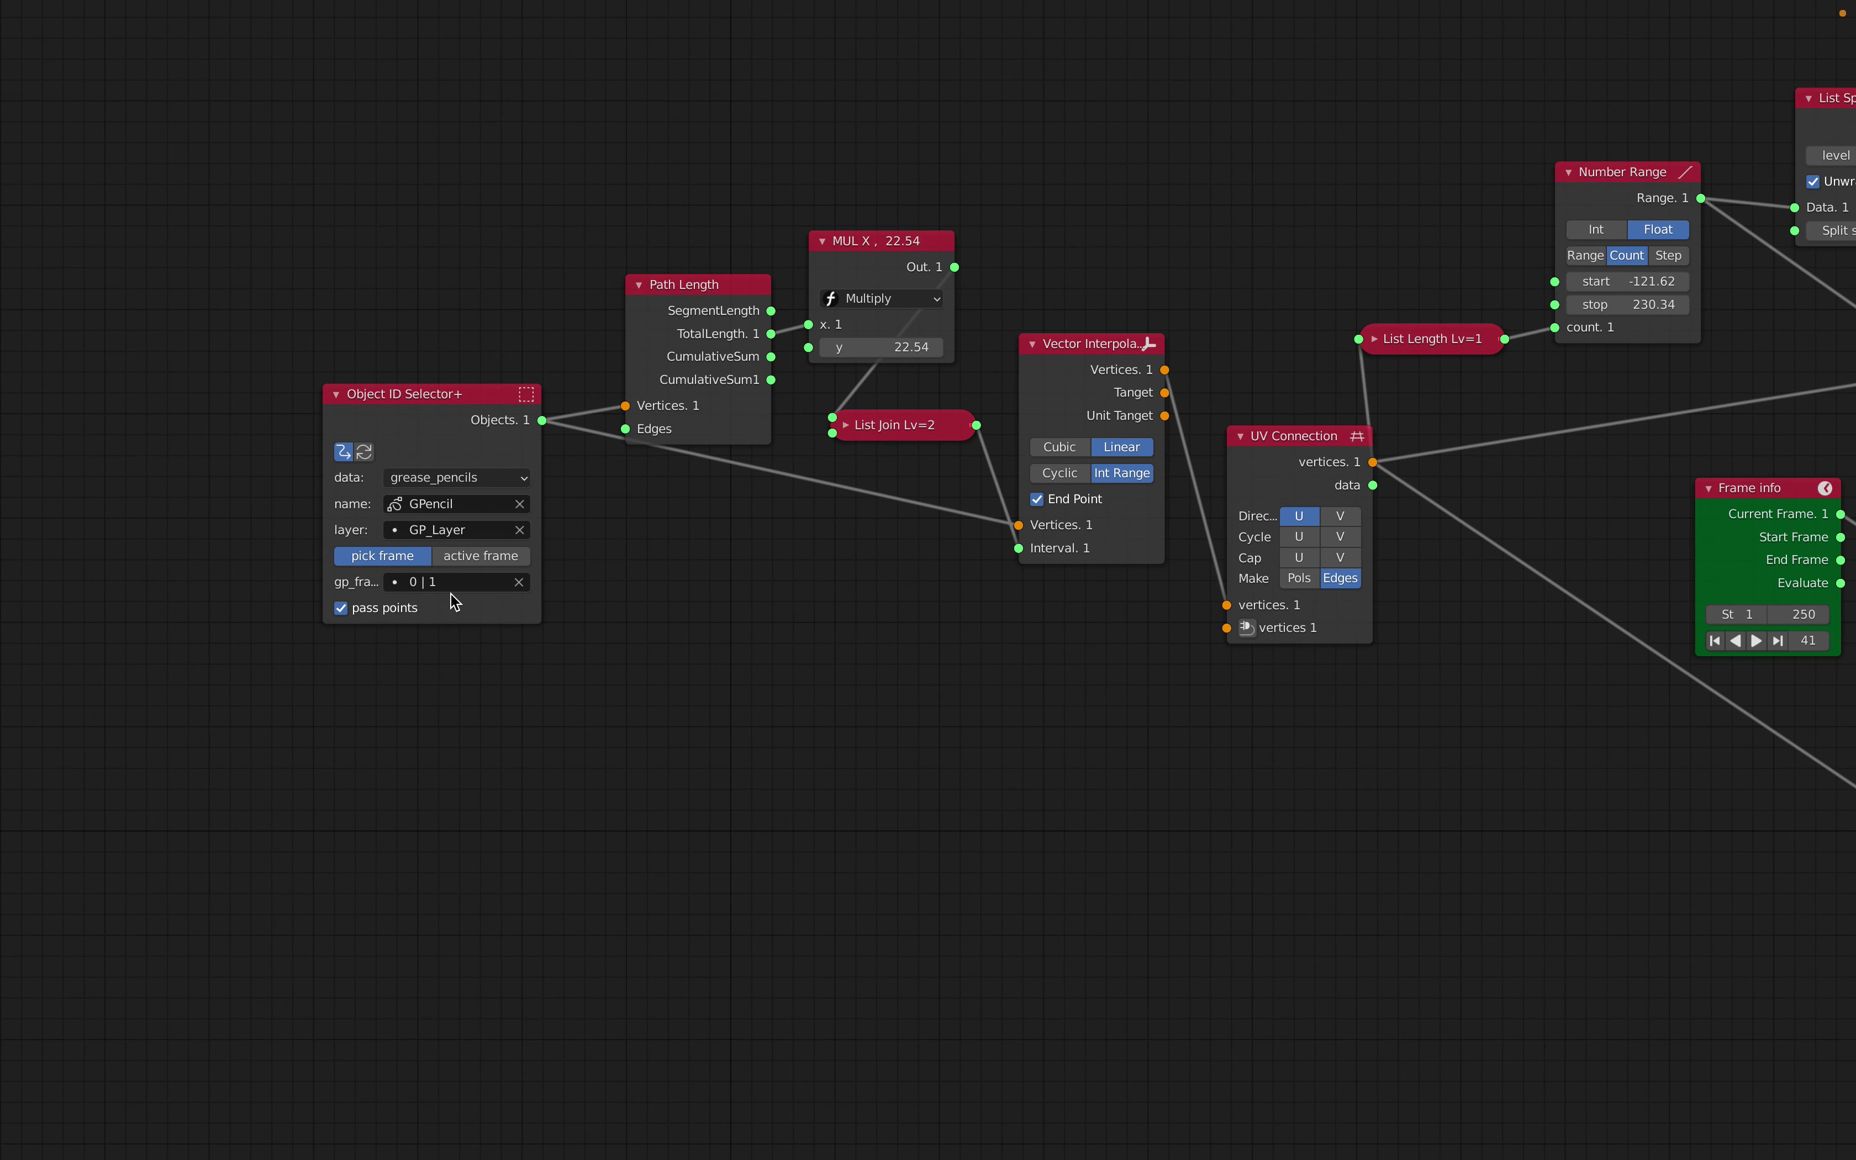
click(448, 585)
click(527, 608)
key(space)
click(476, 586)
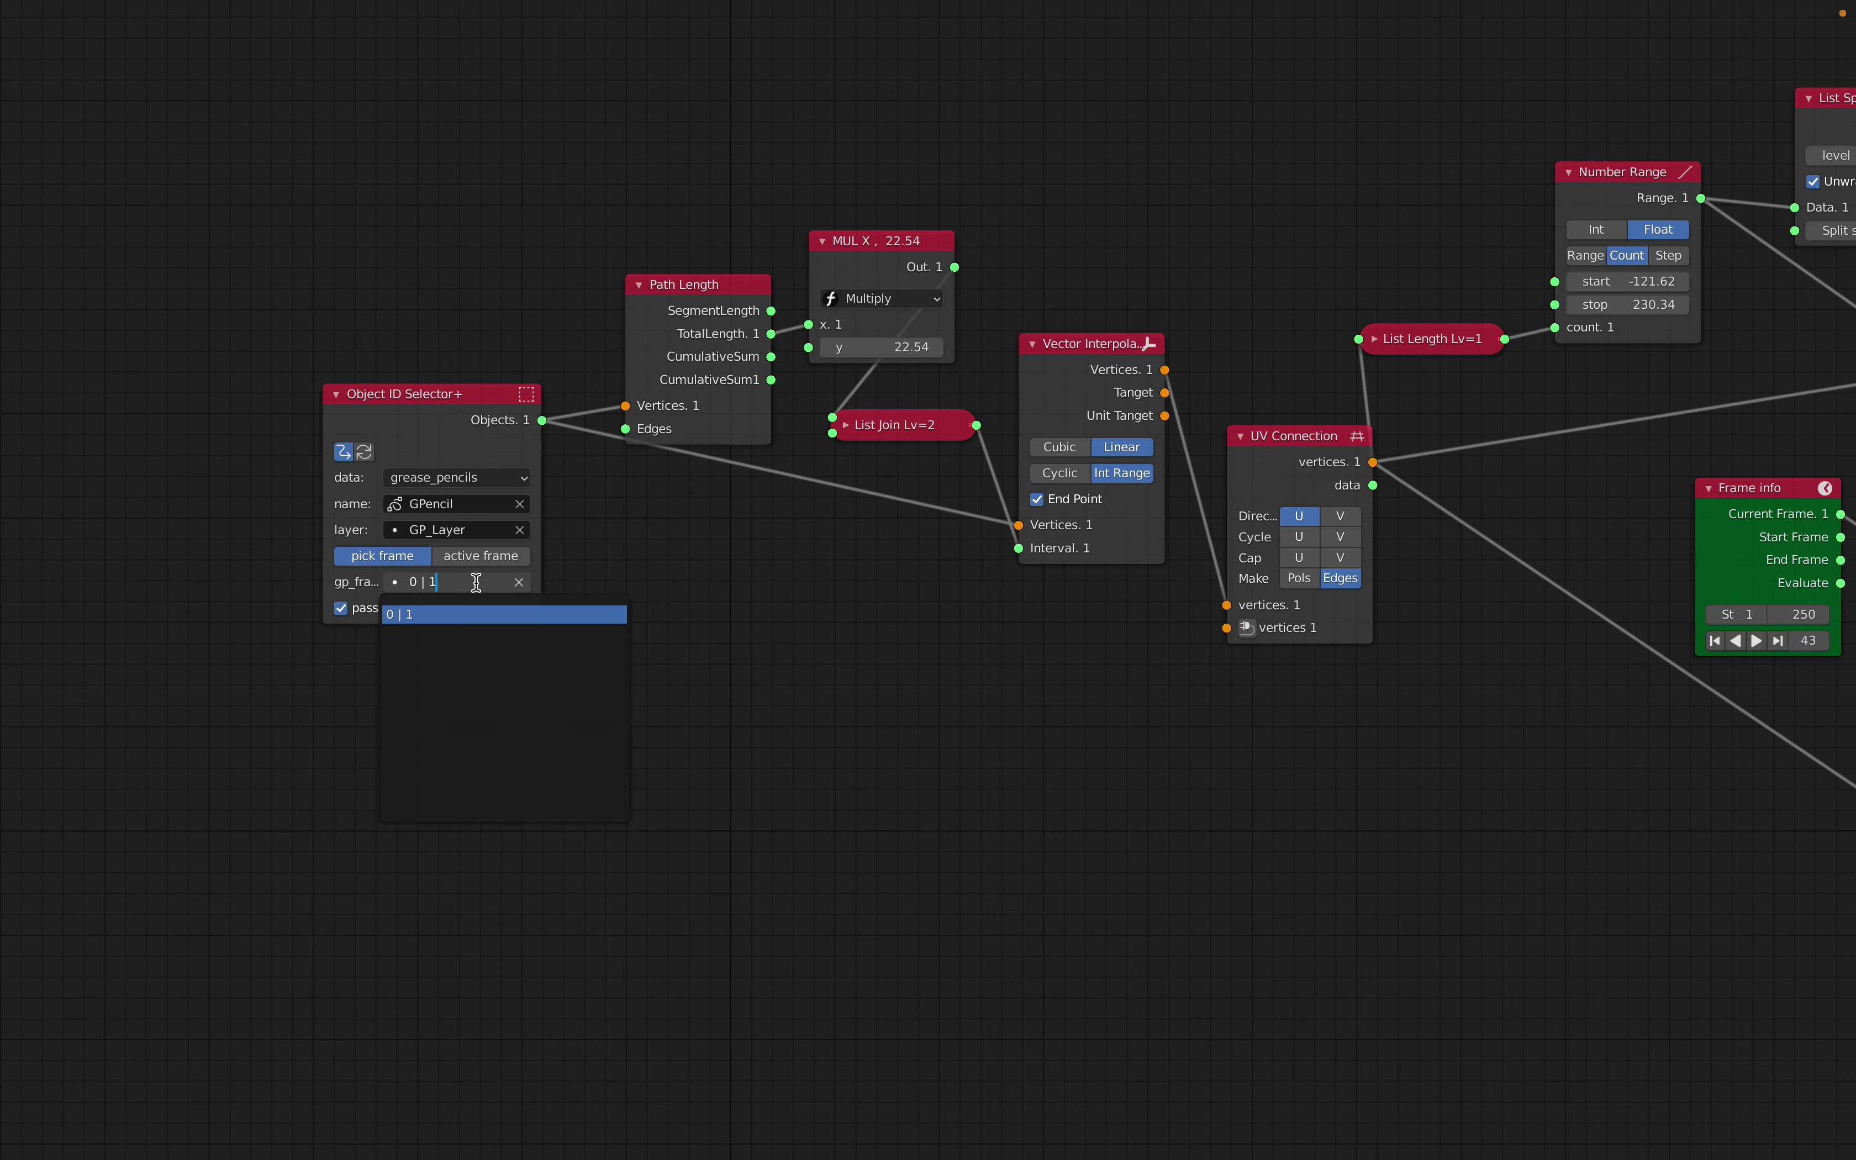
click(458, 533)
click(463, 568)
click(460, 582)
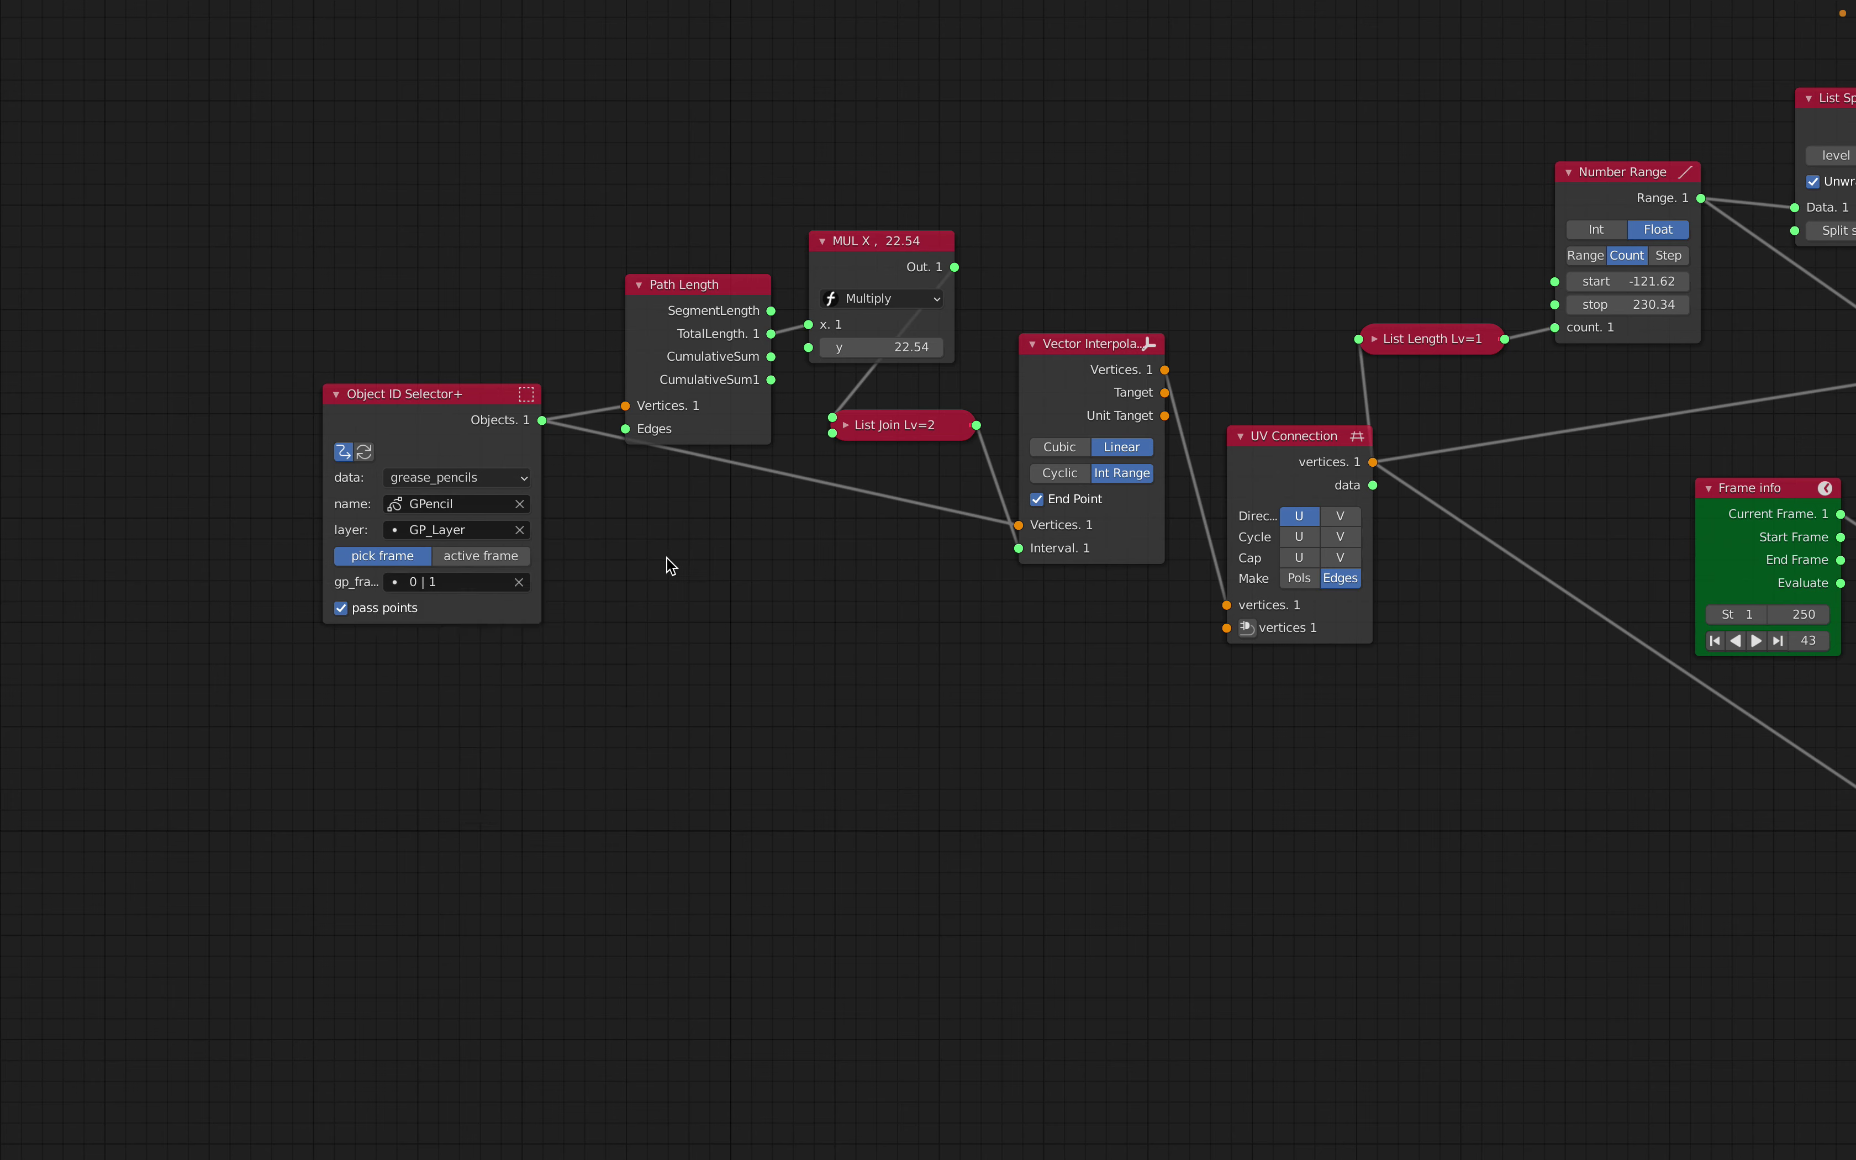
Restore the full layout, deselect the GPencil object and play the animation up to frame 68
key(ctrl+space)
click(553, 464)
scroll(554, 464, up, 2)
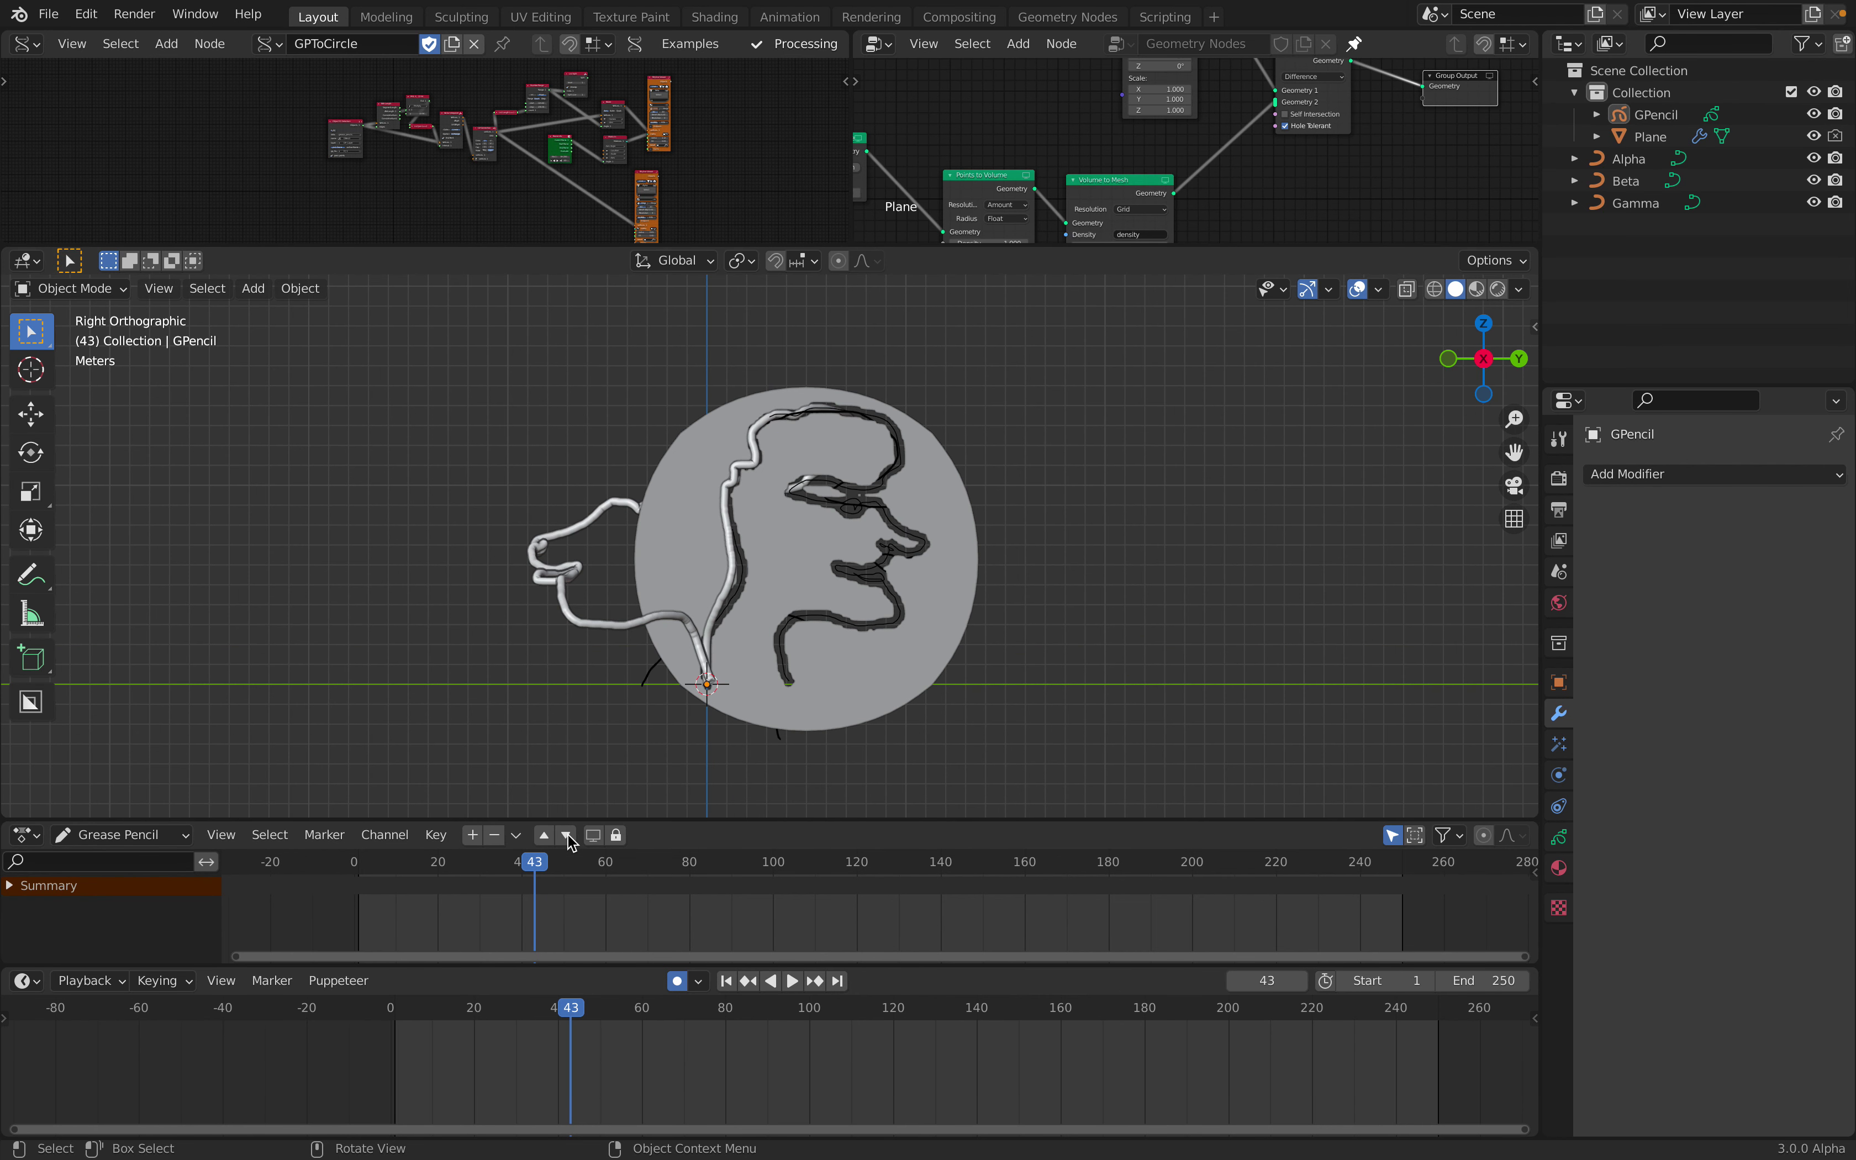
key(space)
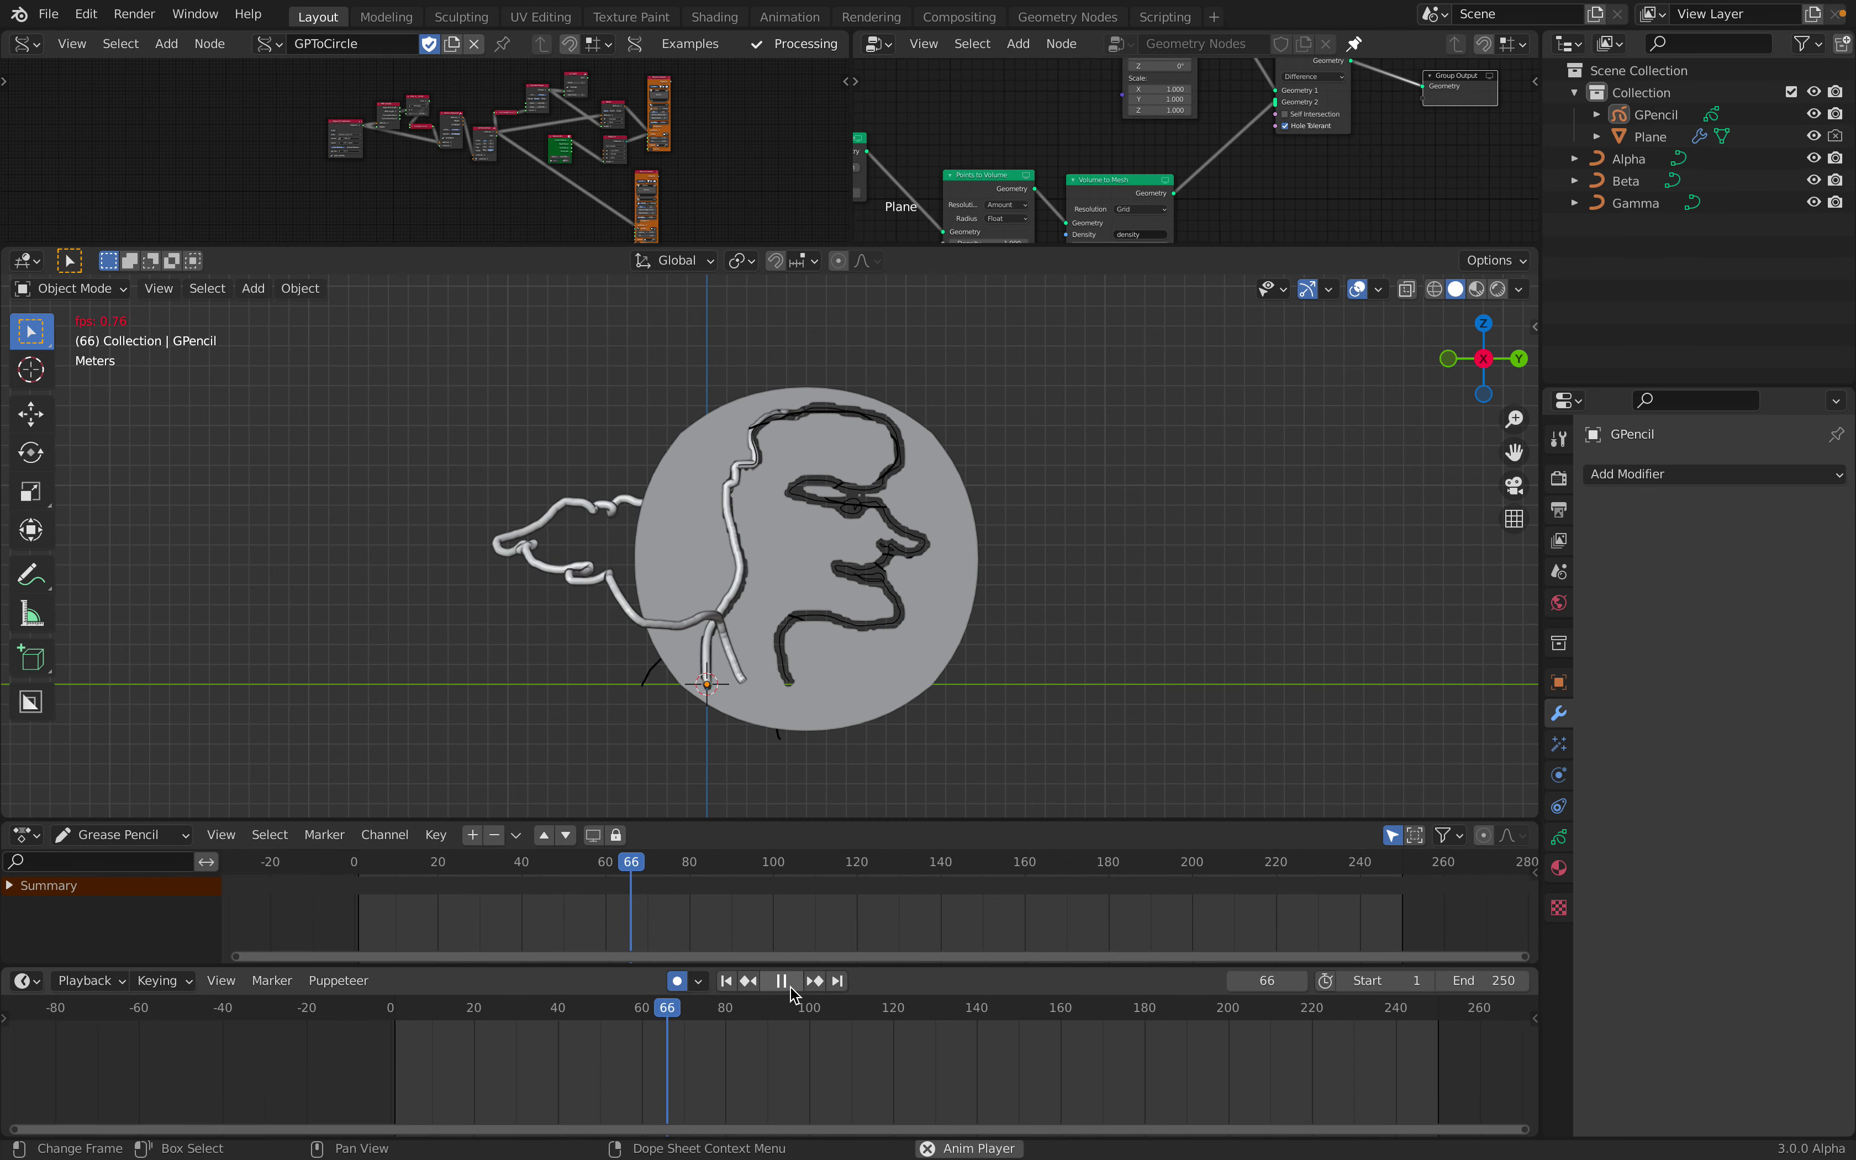
click(783, 982)
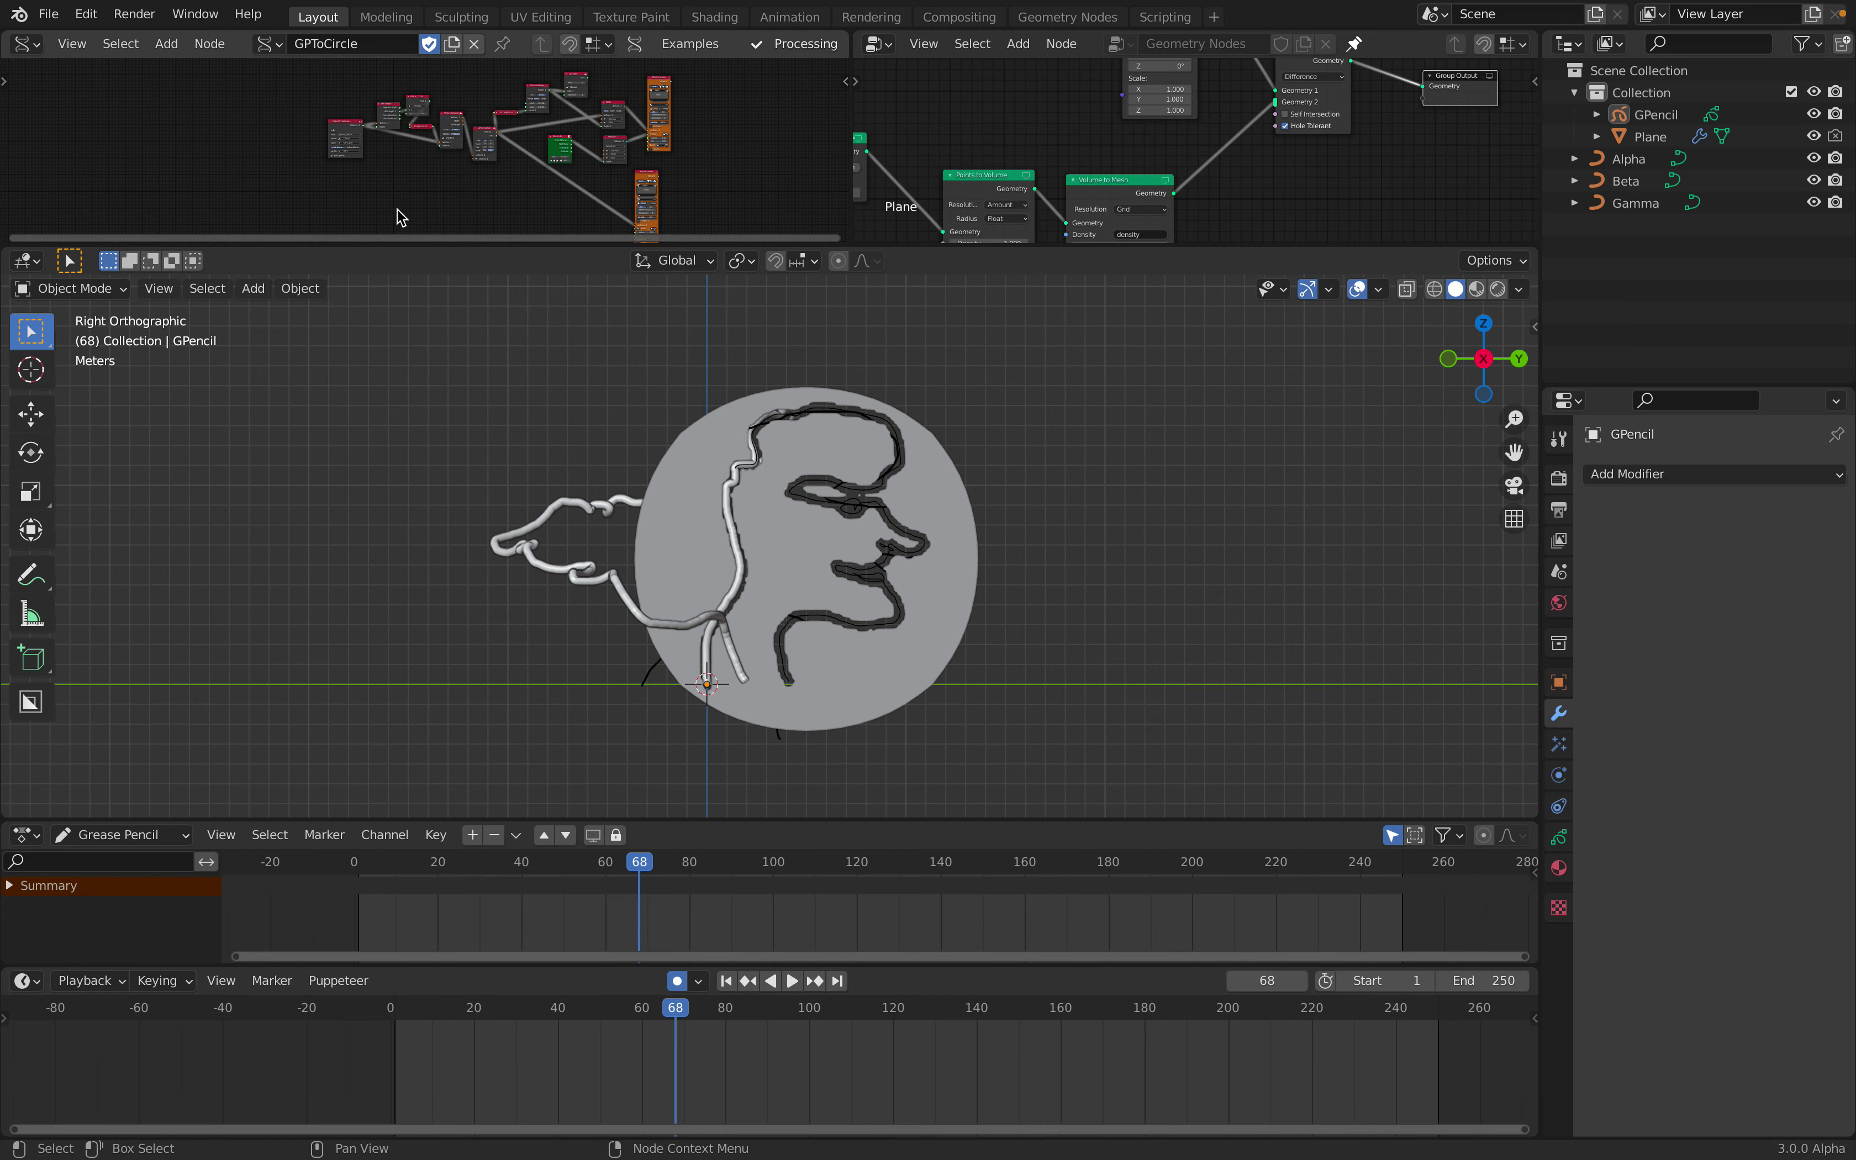
Maximize the Sverchok tree and set the Object ID Selector+ grease pencil frame to 1 | 41
key(ctrl+alt+space)
scroll(588, 550, up, 1)
click(588, 551)
click(580, 586)
click(592, 542)
click(587, 601)
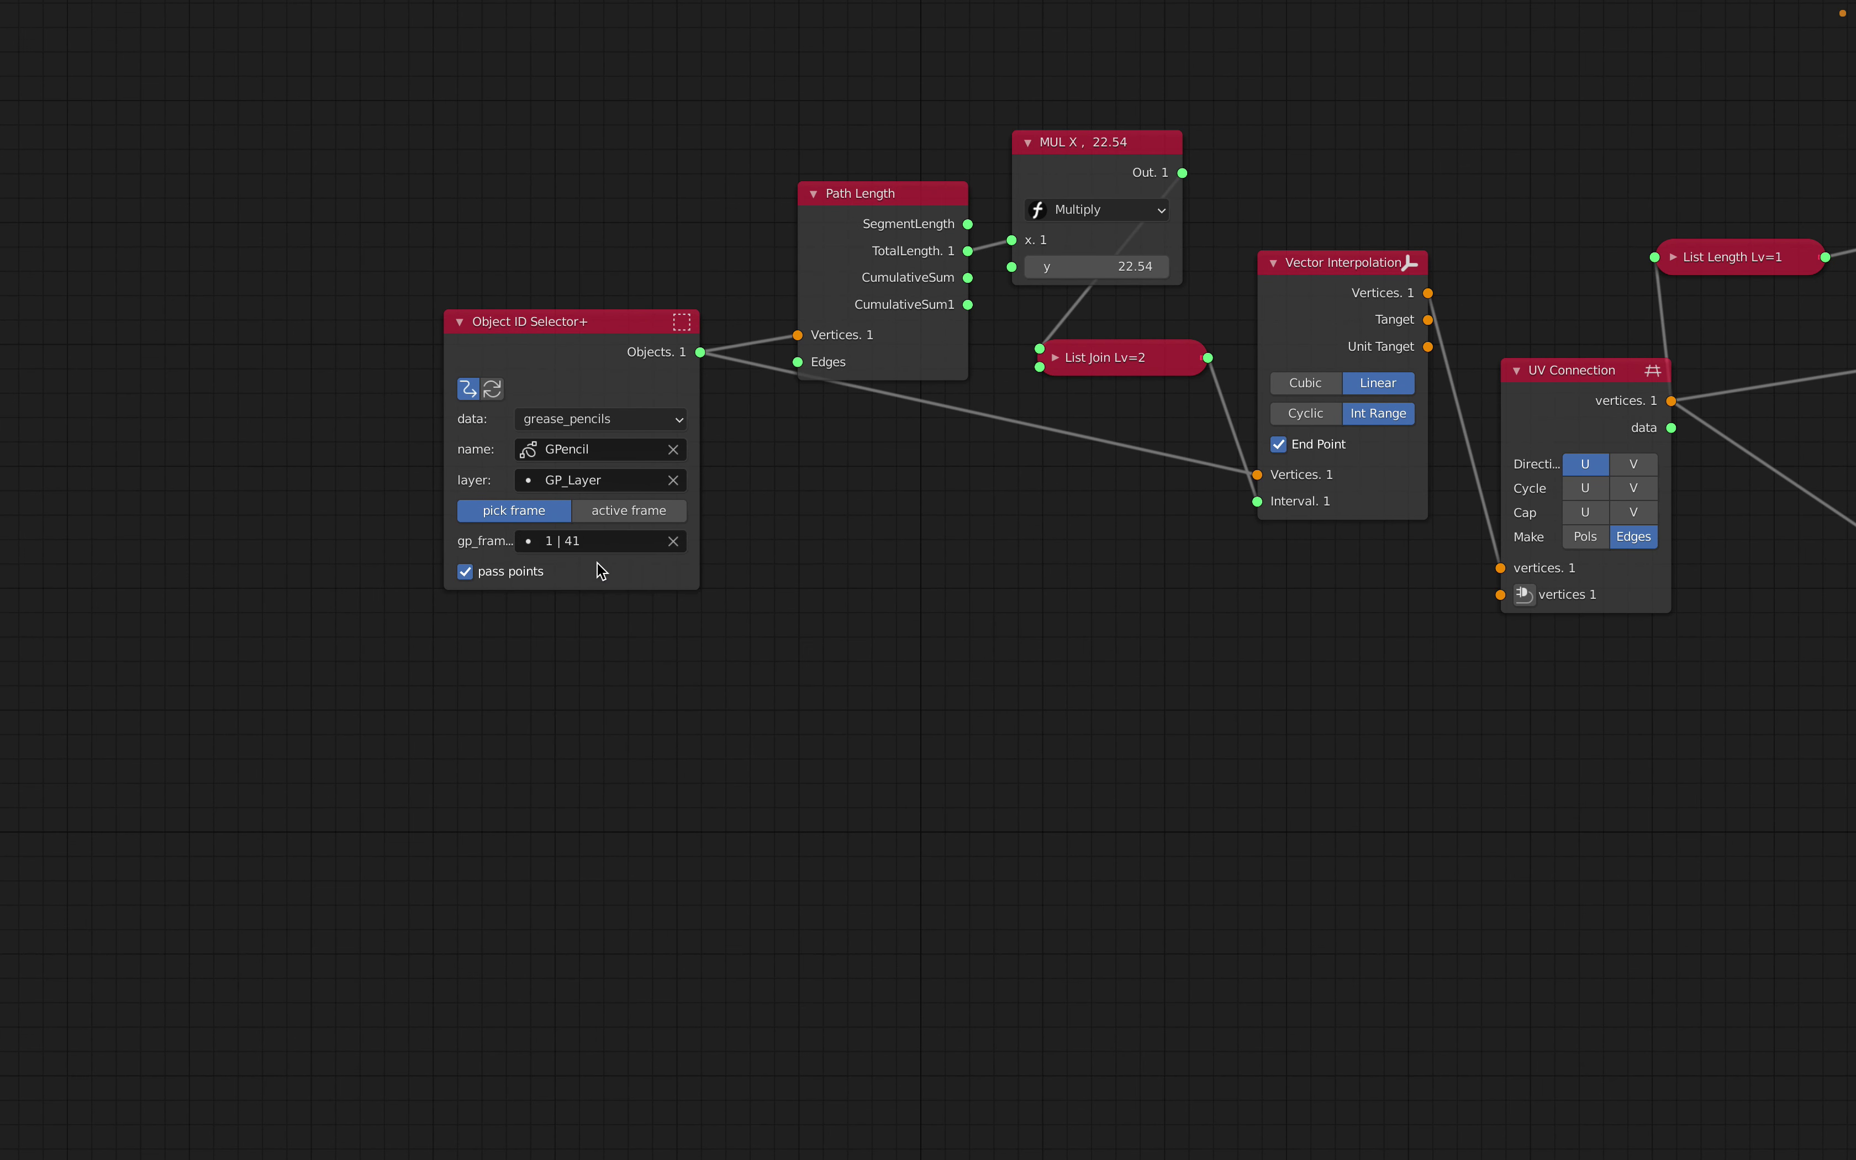
Switch Object ID Selector+ to active frame and feed its frame# input from a new Frame info node's Current Frame
click(606, 511)
middle_drag(303, 499, 448, 468)
key(shift+a)
click(375, 264)
text(frame)
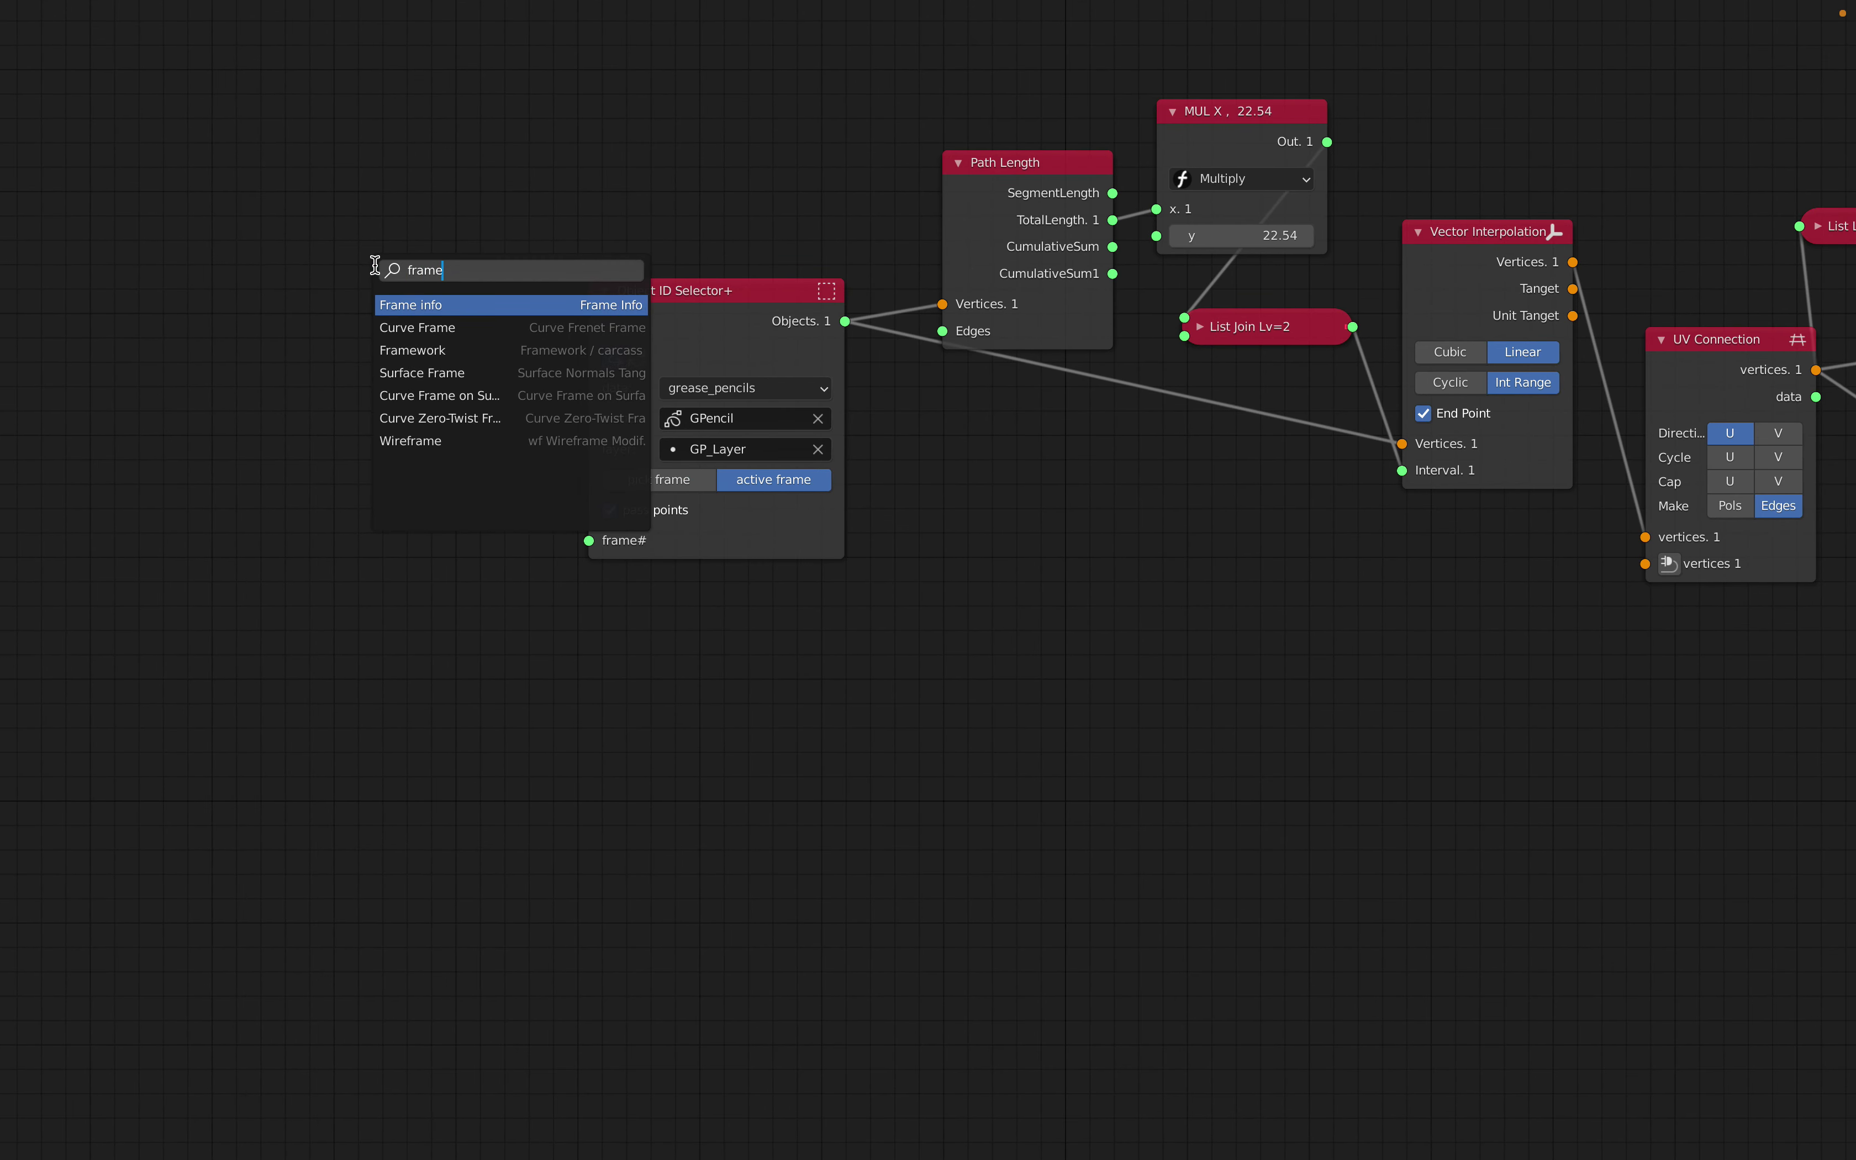
key(Return)
click(324, 568)
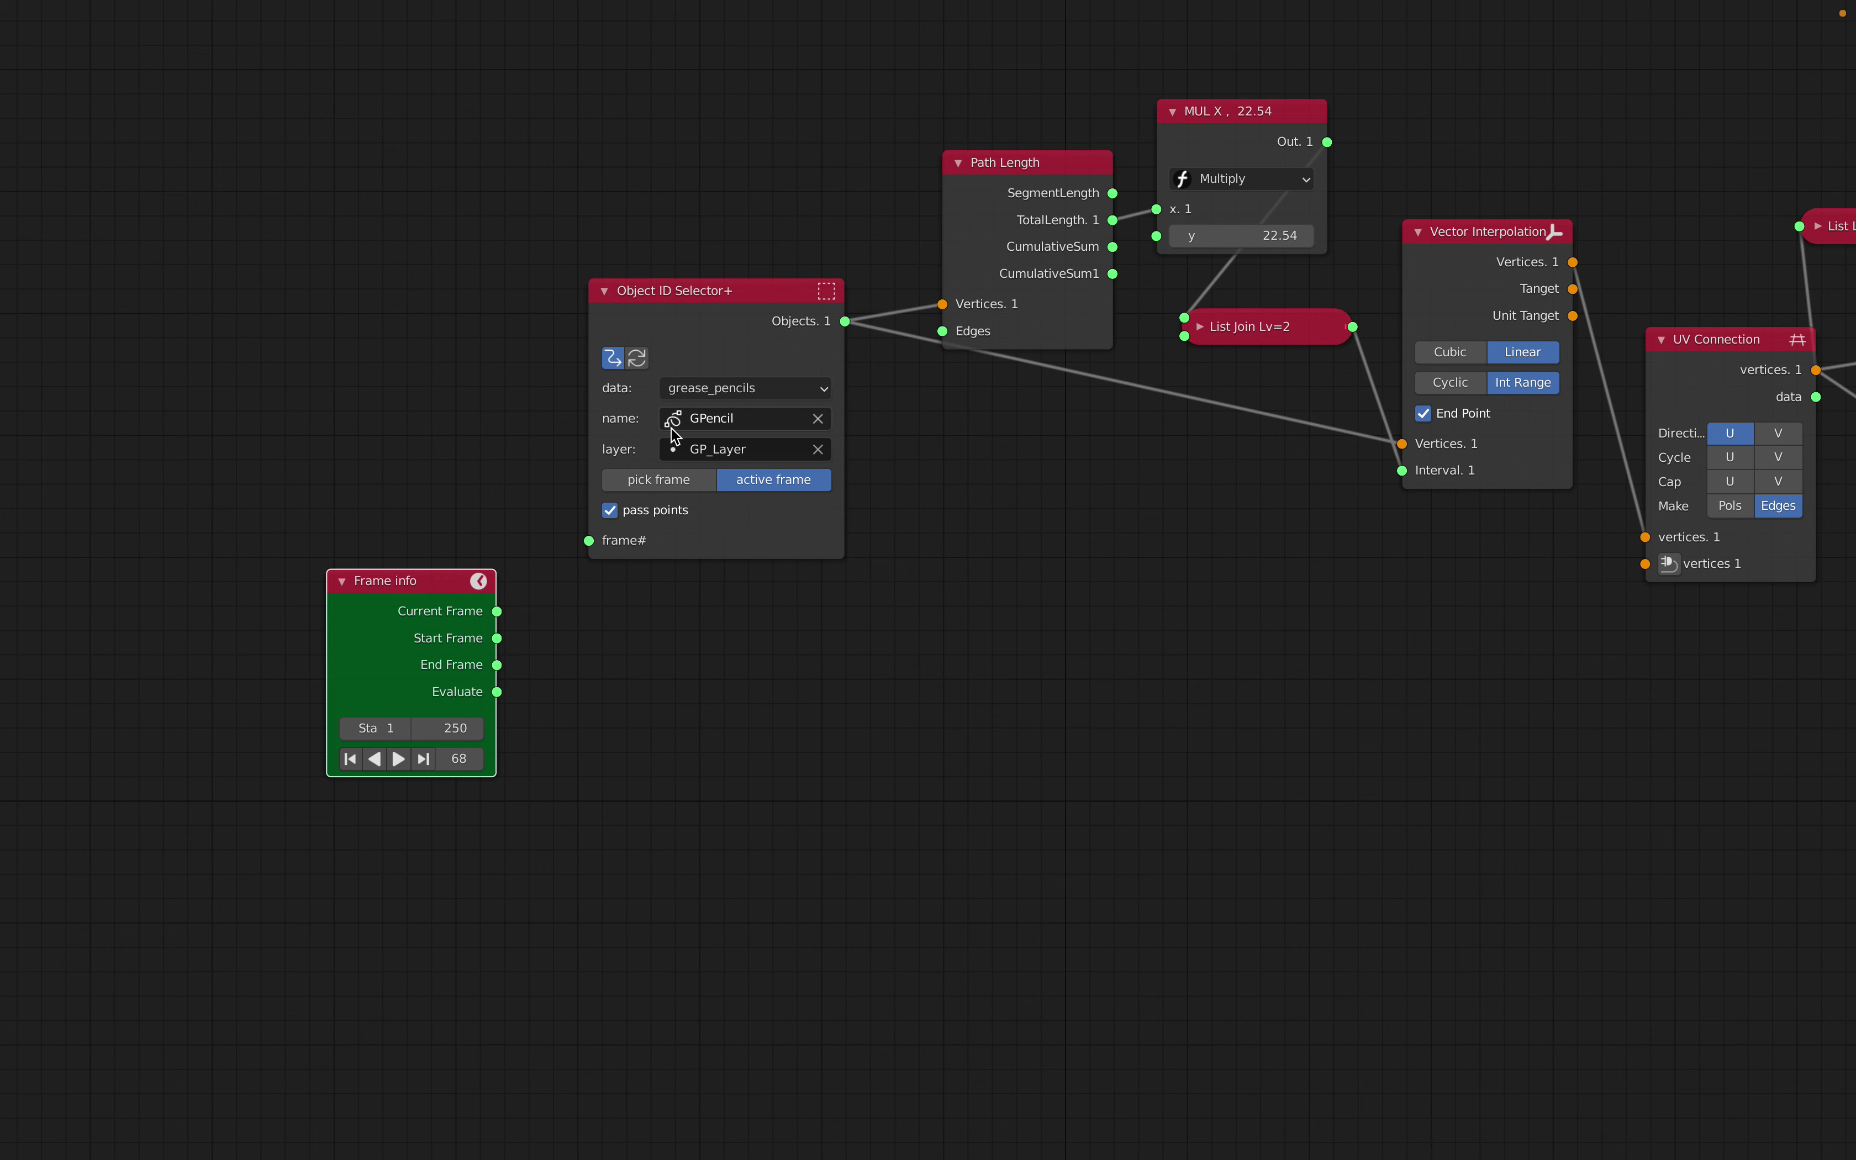
drag(497, 611, 591, 542)
Play a few frames to test the active-frame link and check the Object ID Selector+ source settings
key(space)
key(space)
click(721, 453)
click(729, 418)
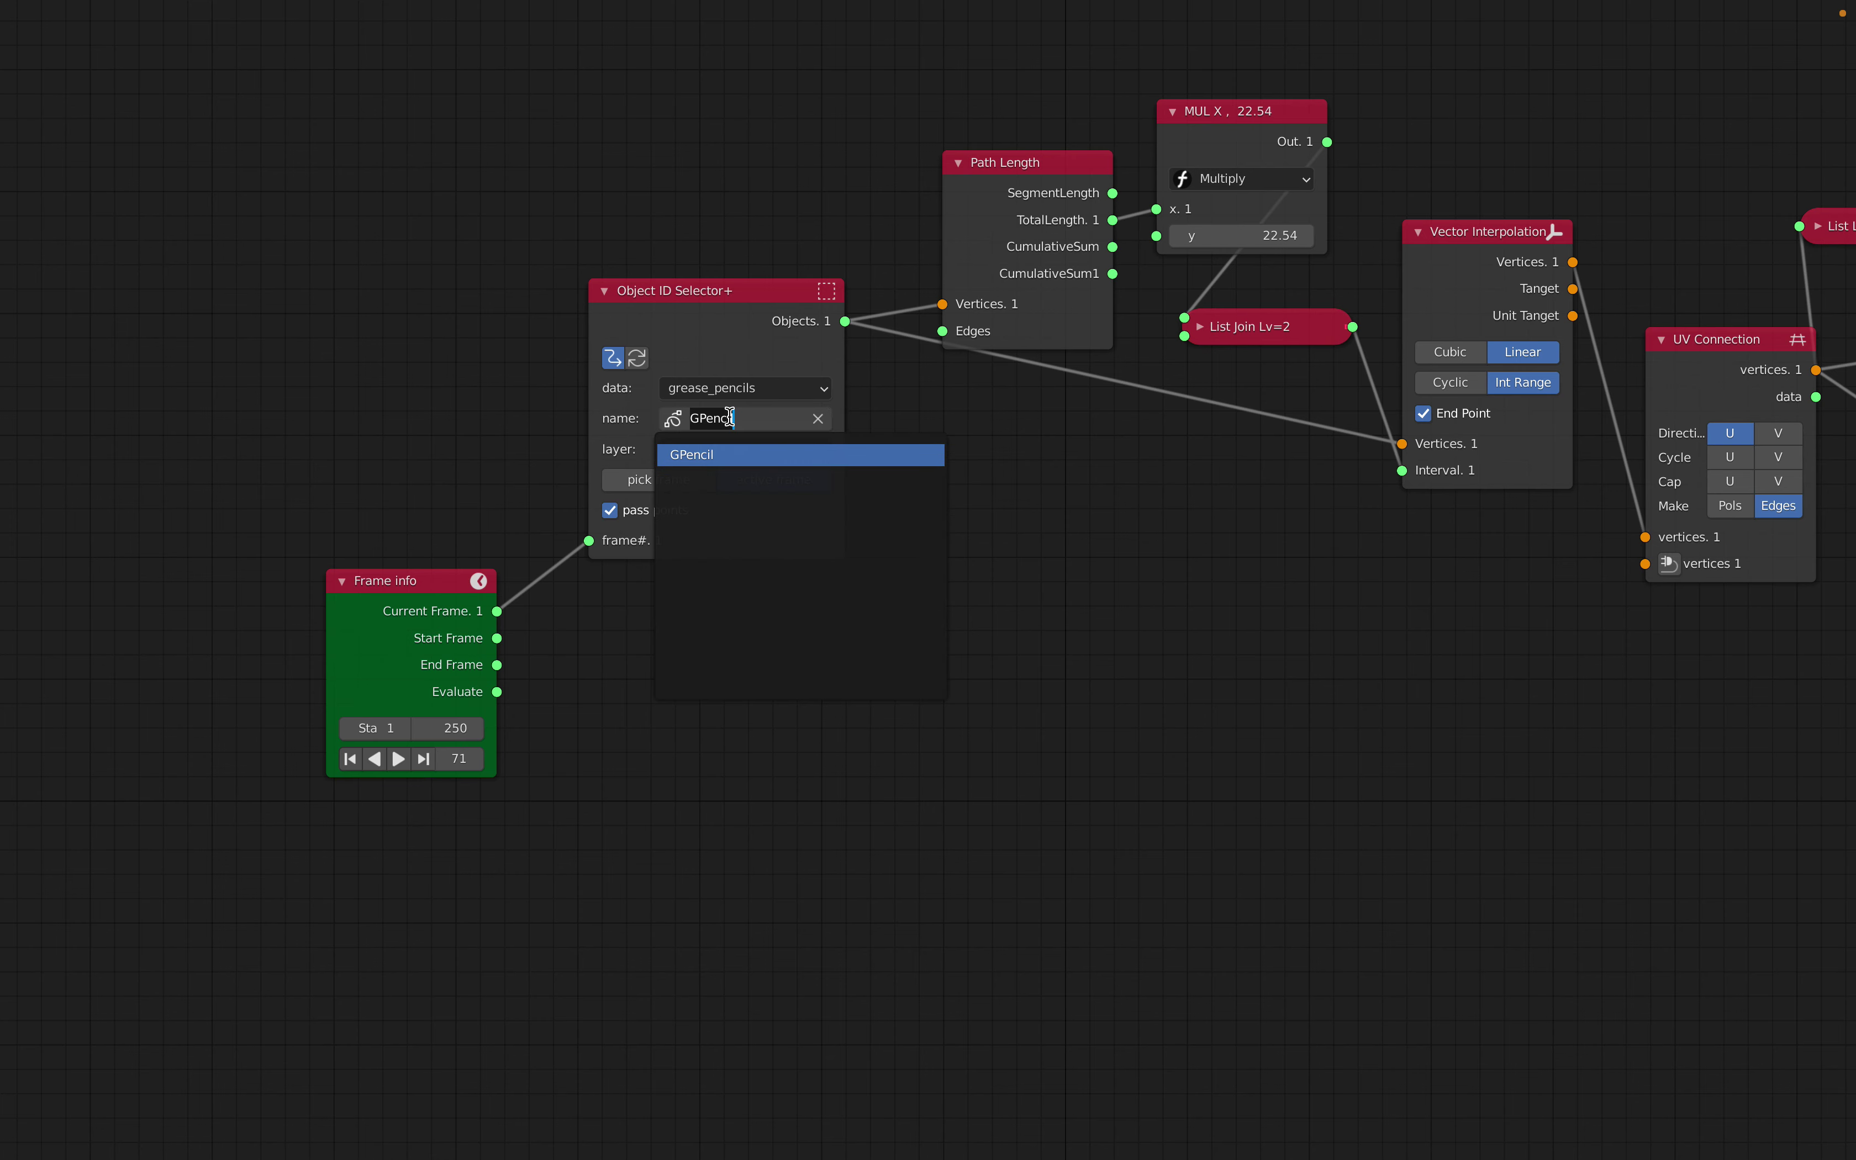
key(Return)
click(746, 389)
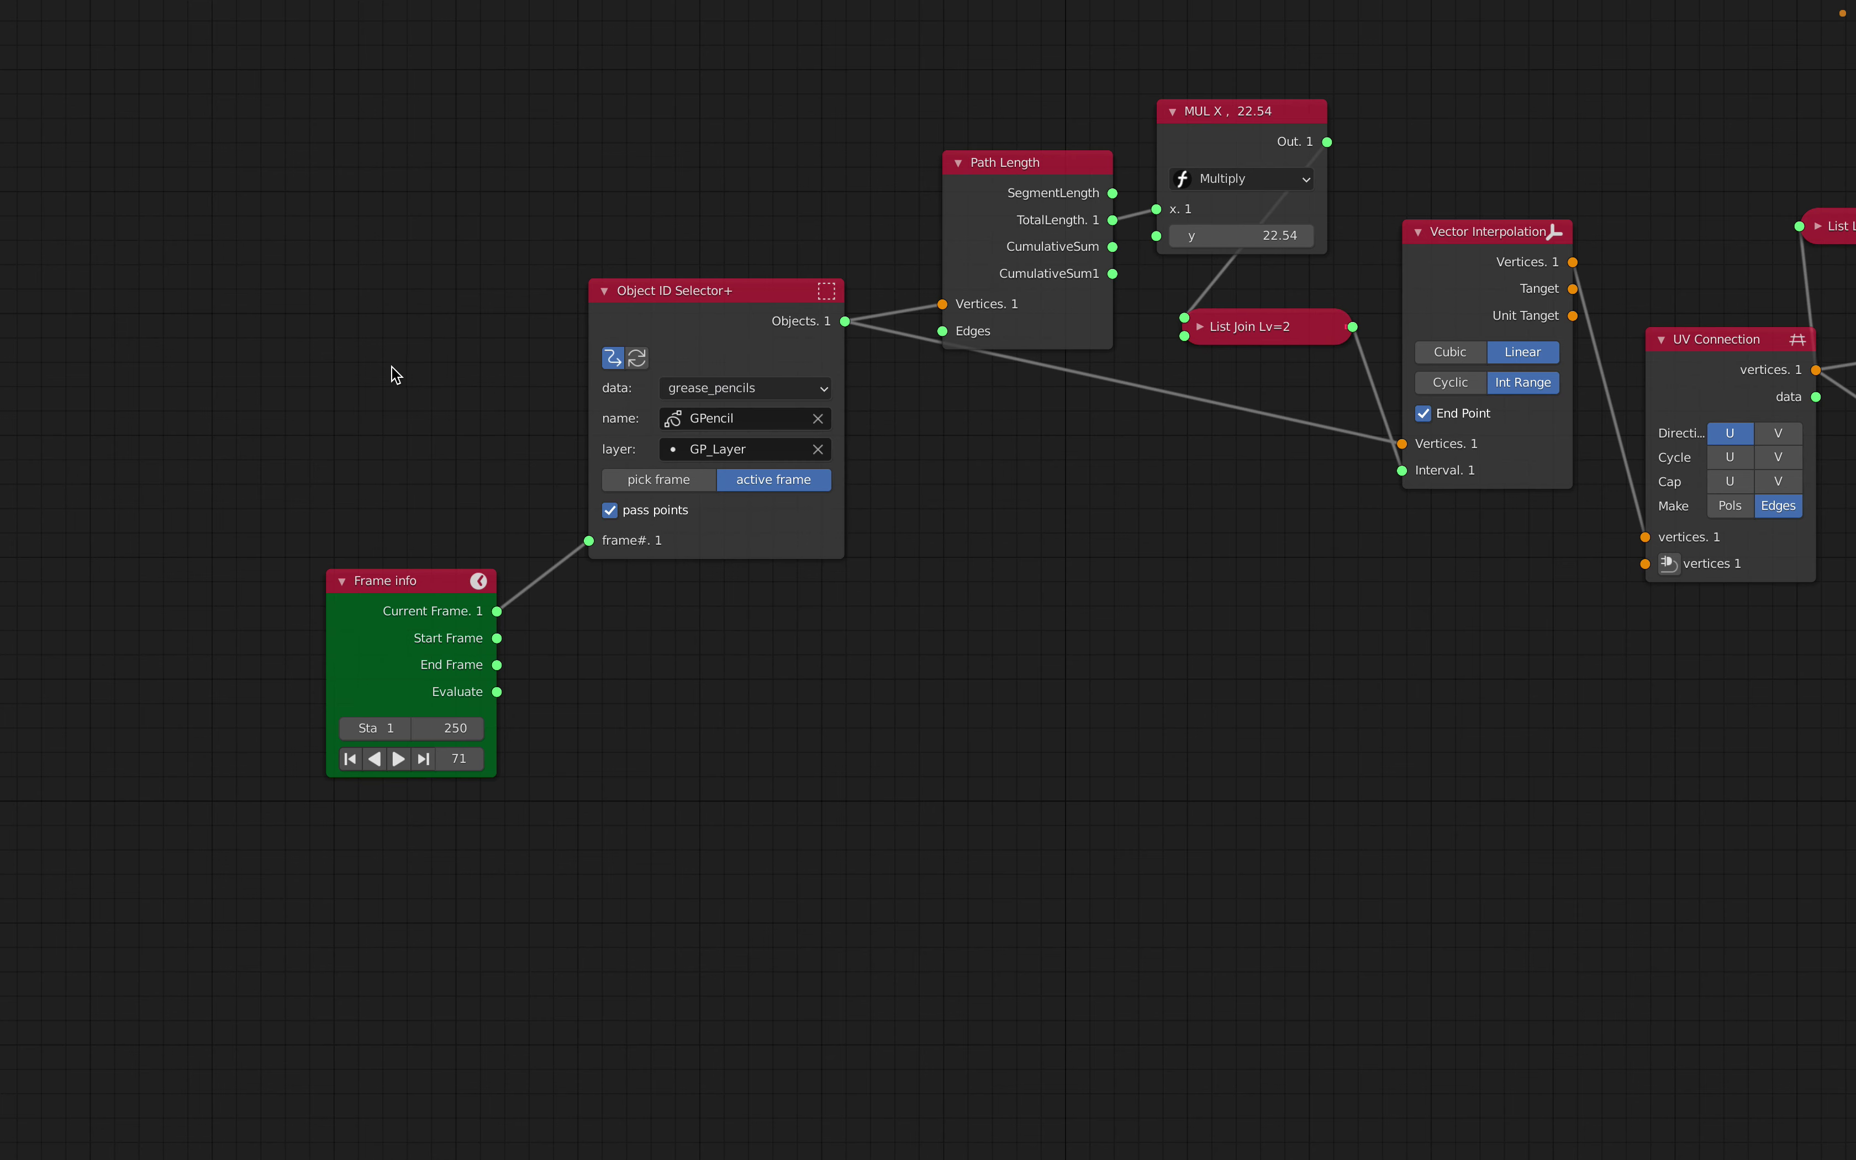
Disconnect the Frame info node and set Object ID Selector+ back to pick frame with 1 | 41
drag(599, 544, 610, 546)
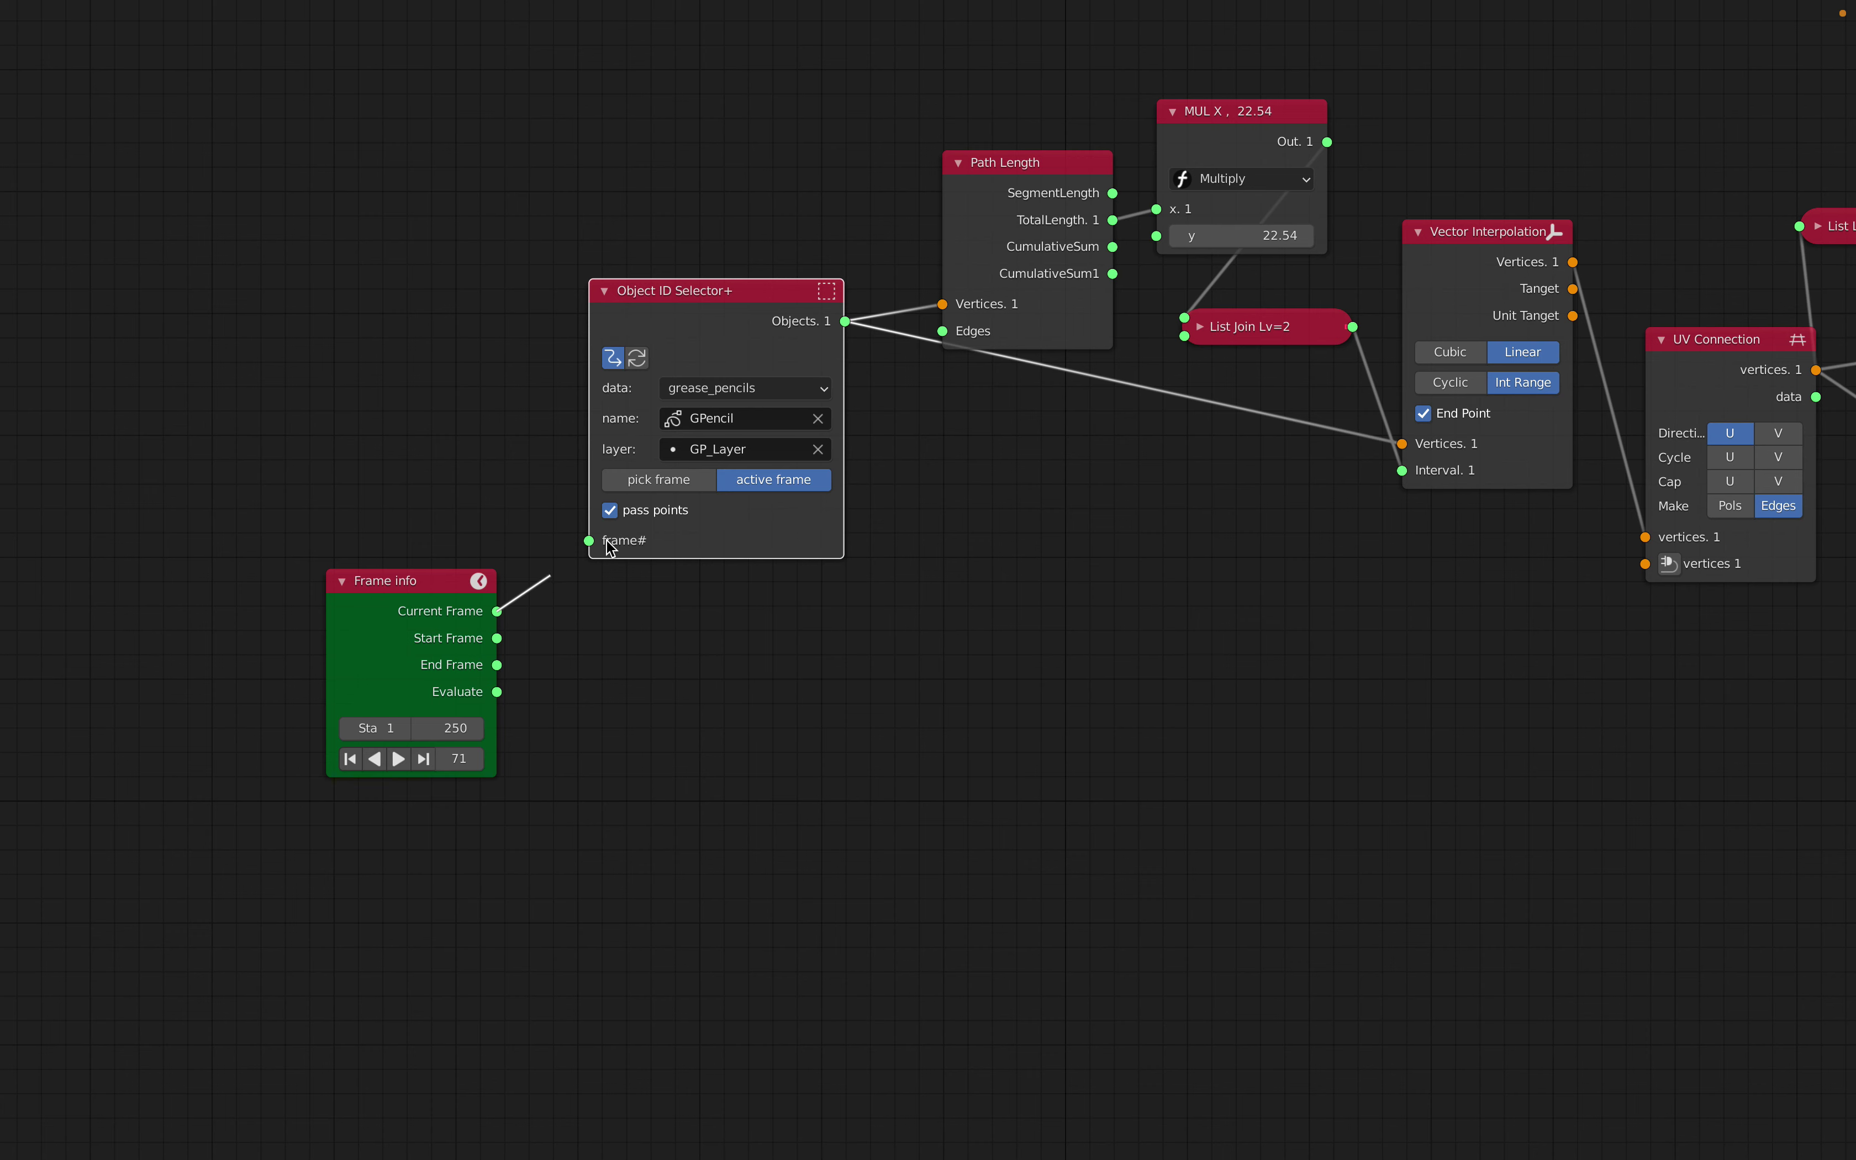
click(658, 483)
click(717, 511)
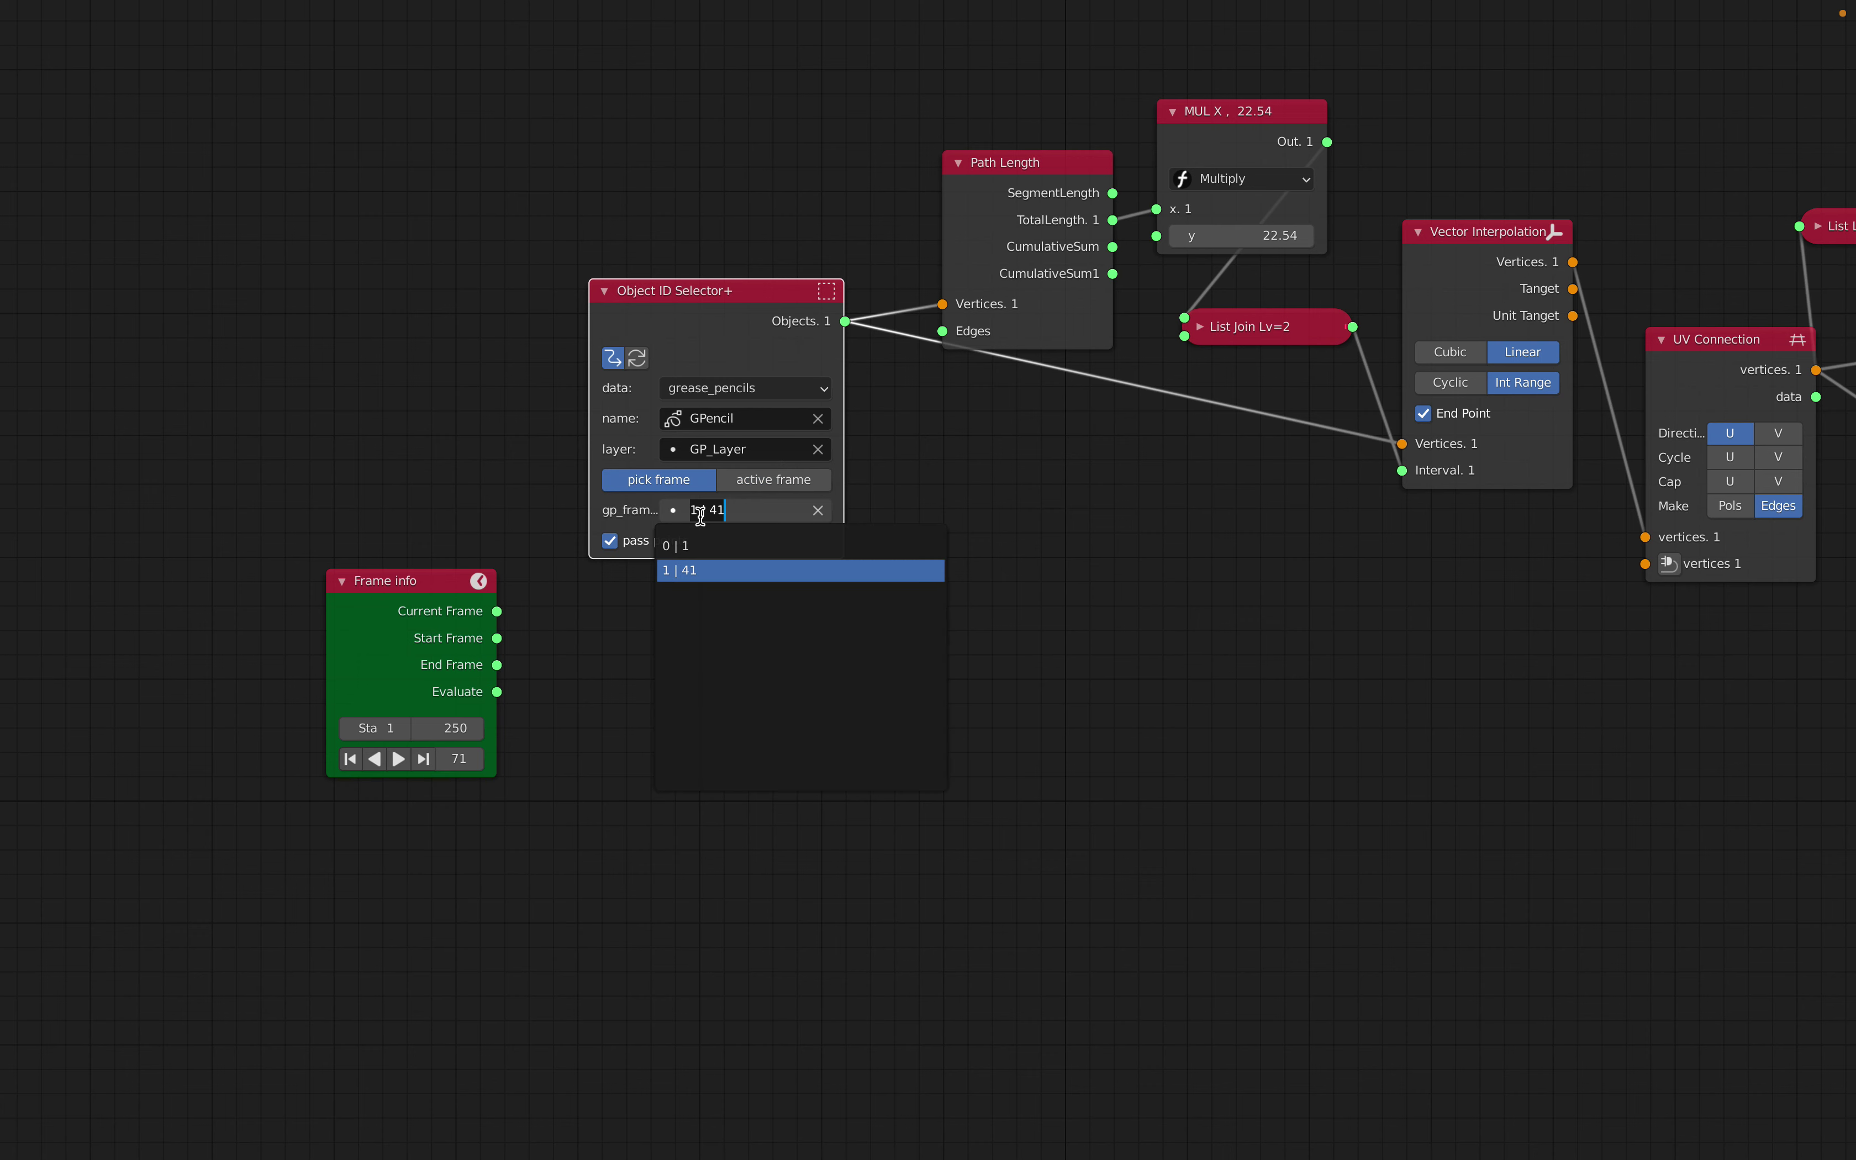
click(740, 569)
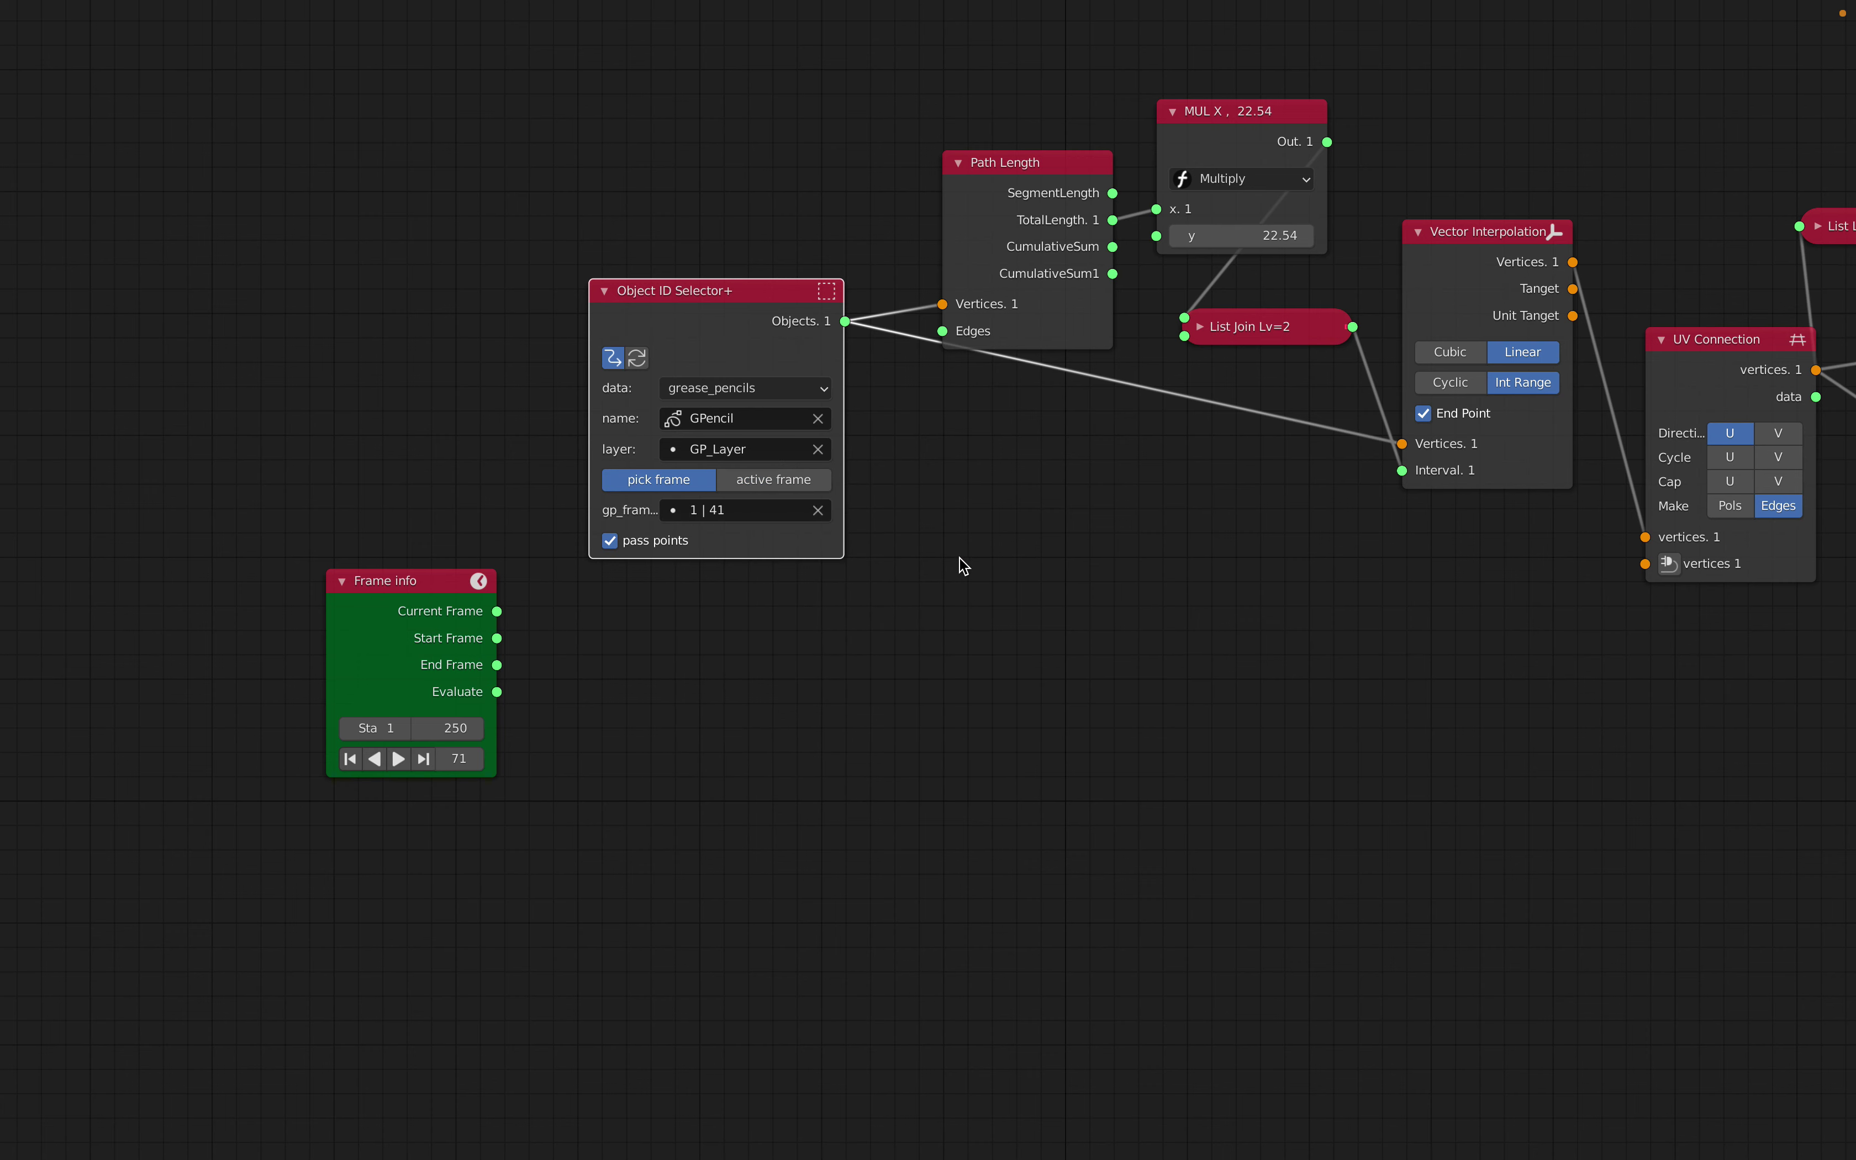
Fit the node tree, restore the layout, and review the newly carved profile in motion and in perspective
key(Home)
key(ctrl+space)
key(space)
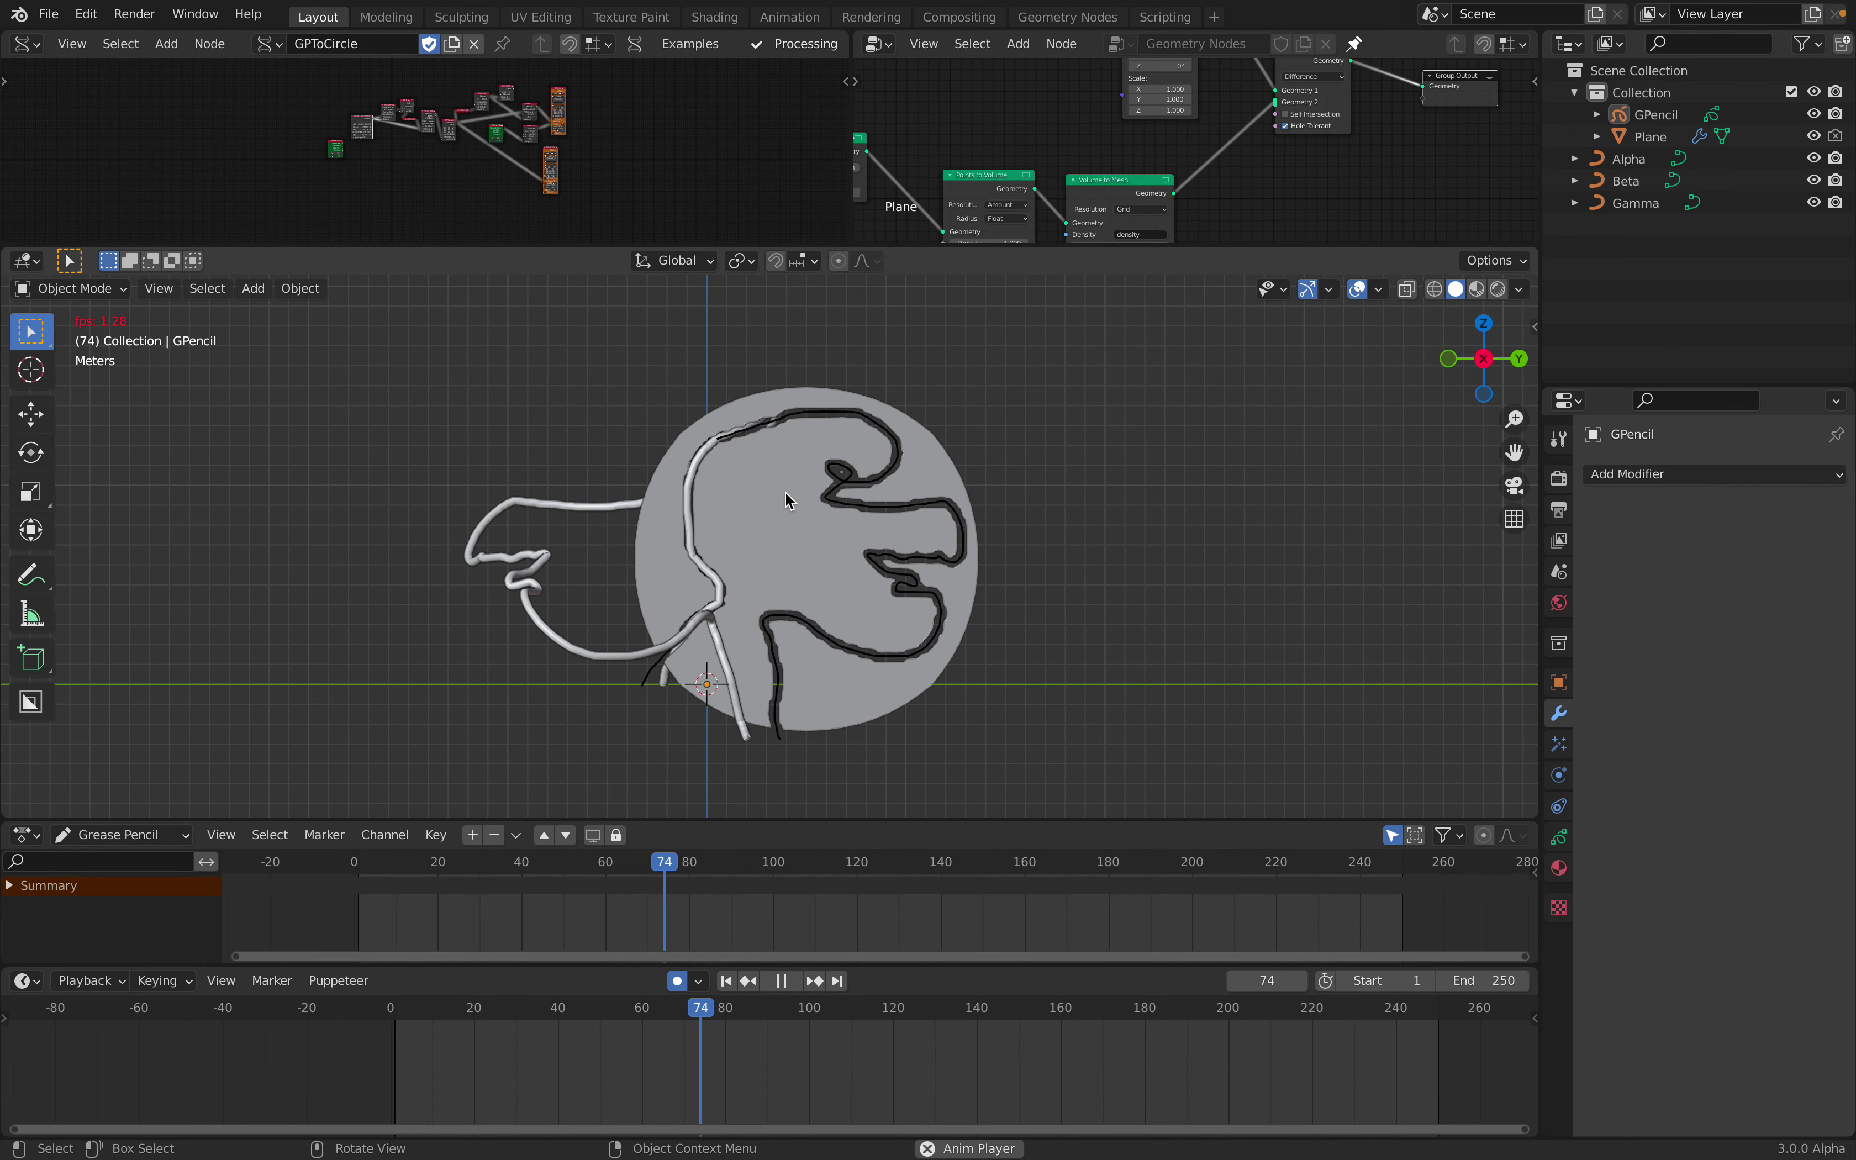
key(space)
mouse_move(785, 491)
middle_down()
mouse_move(719, 476)
mouse_move(925, 524)
mouse_move(983, 508)
middle_up()
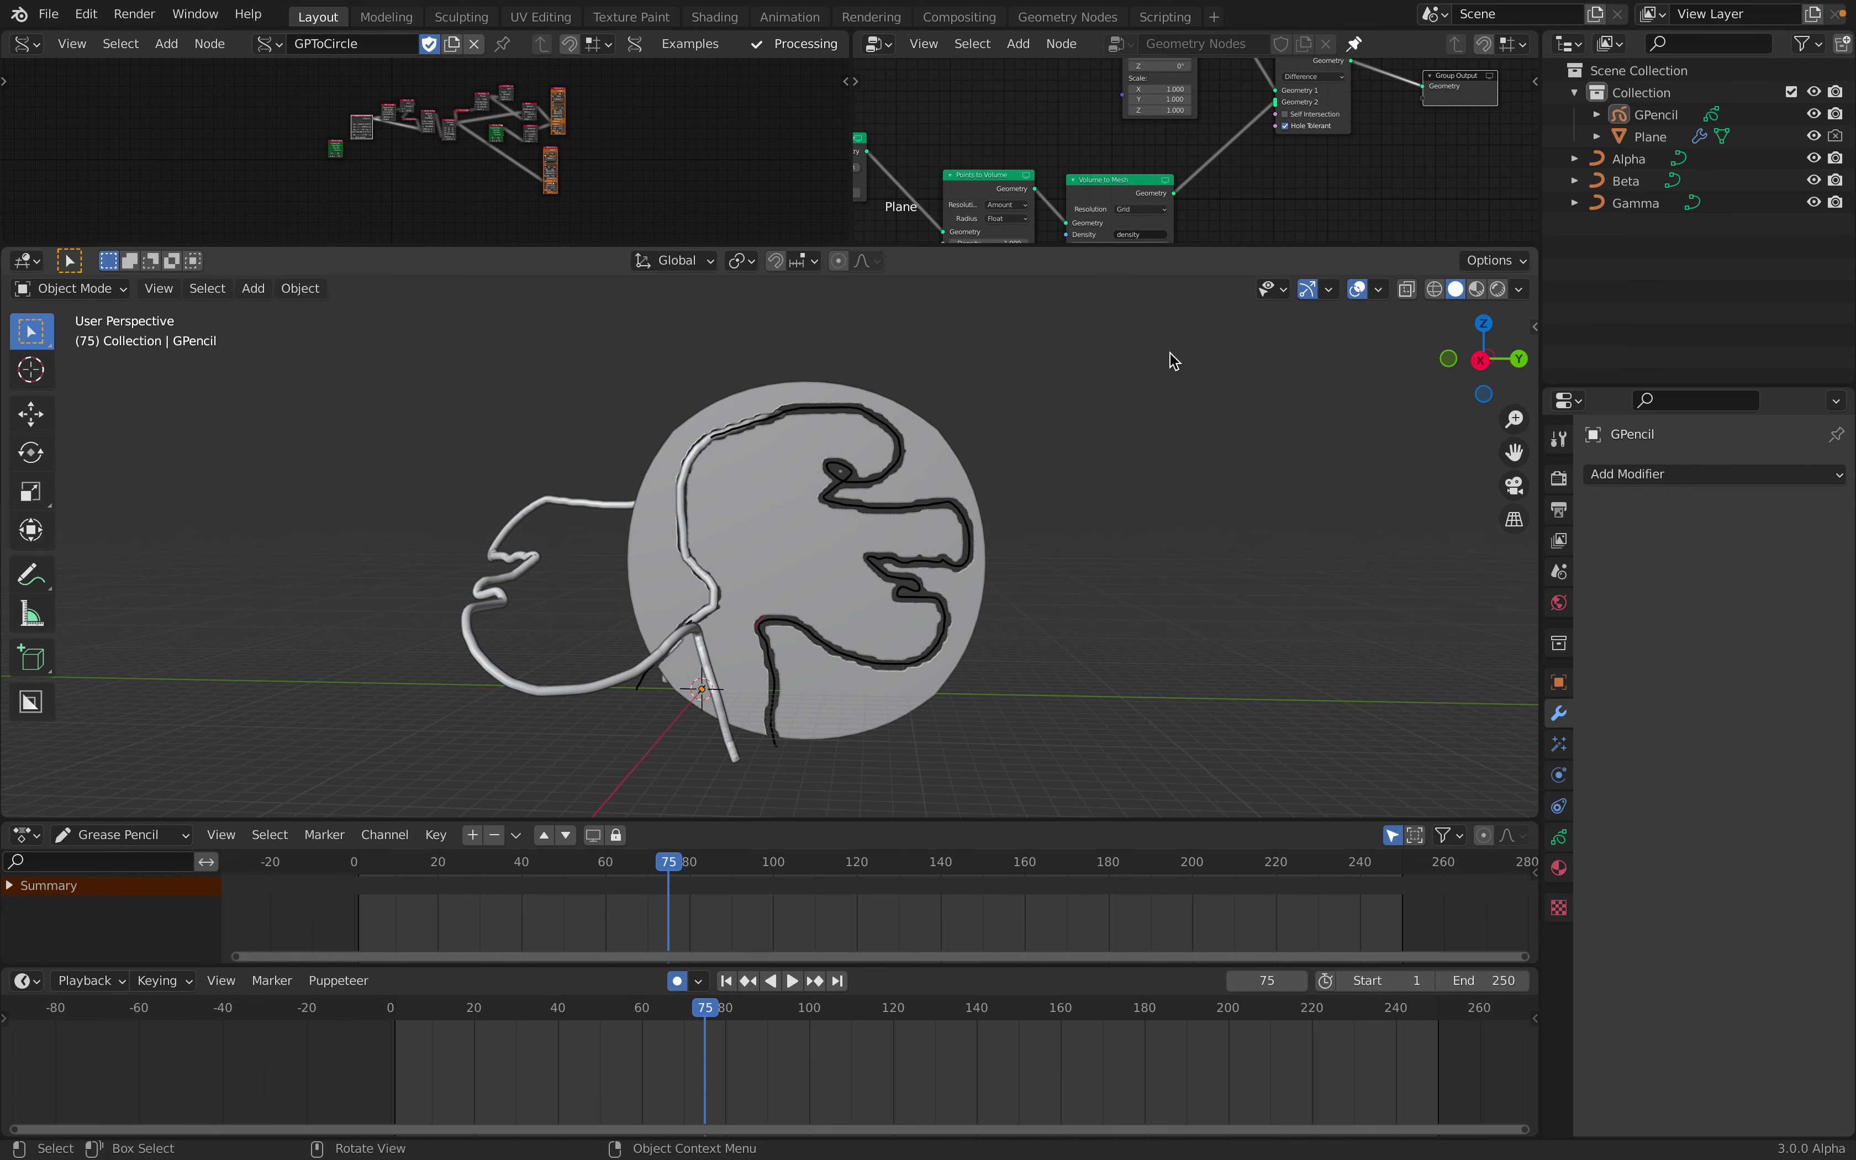
Apply all modifiers on the Plane disc, then go to frame 0 in the Right Orthographic view
click(870, 496)
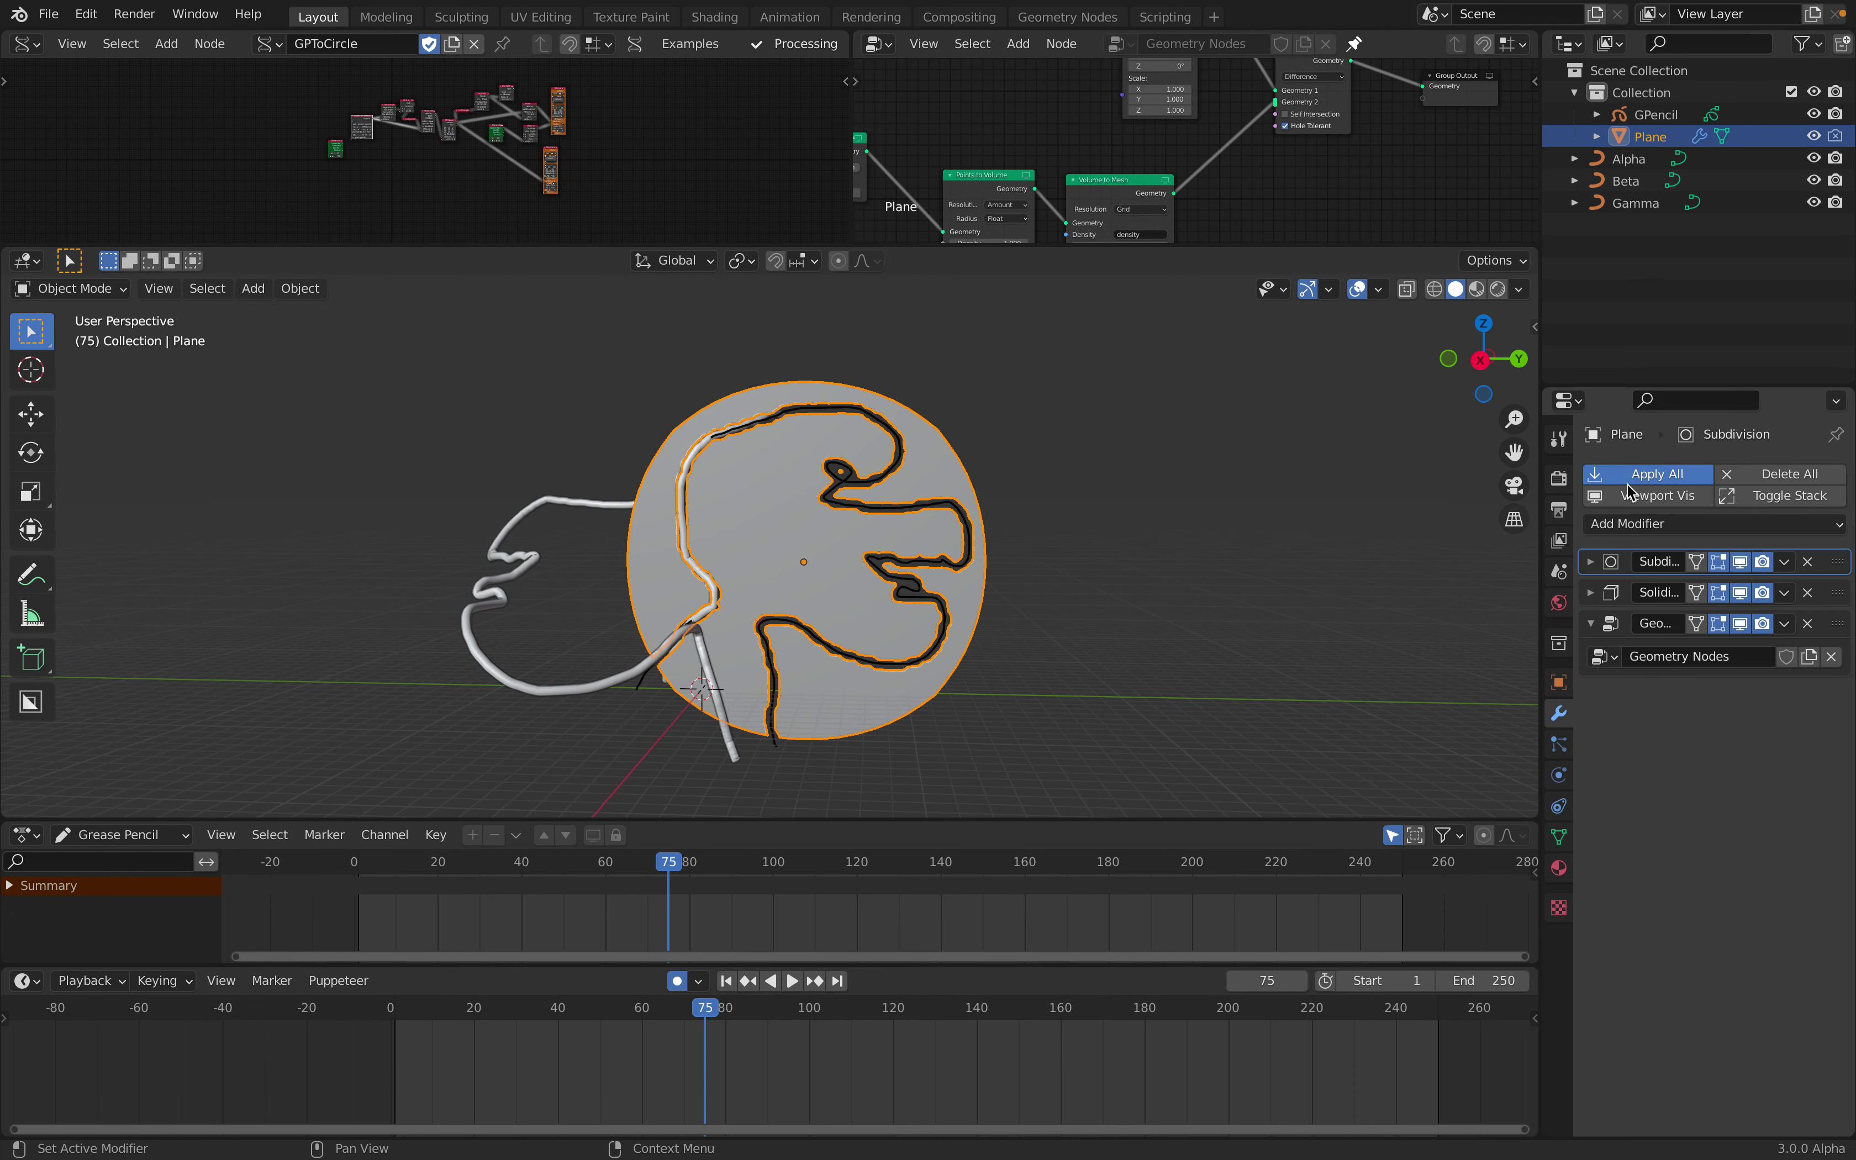
click(1649, 474)
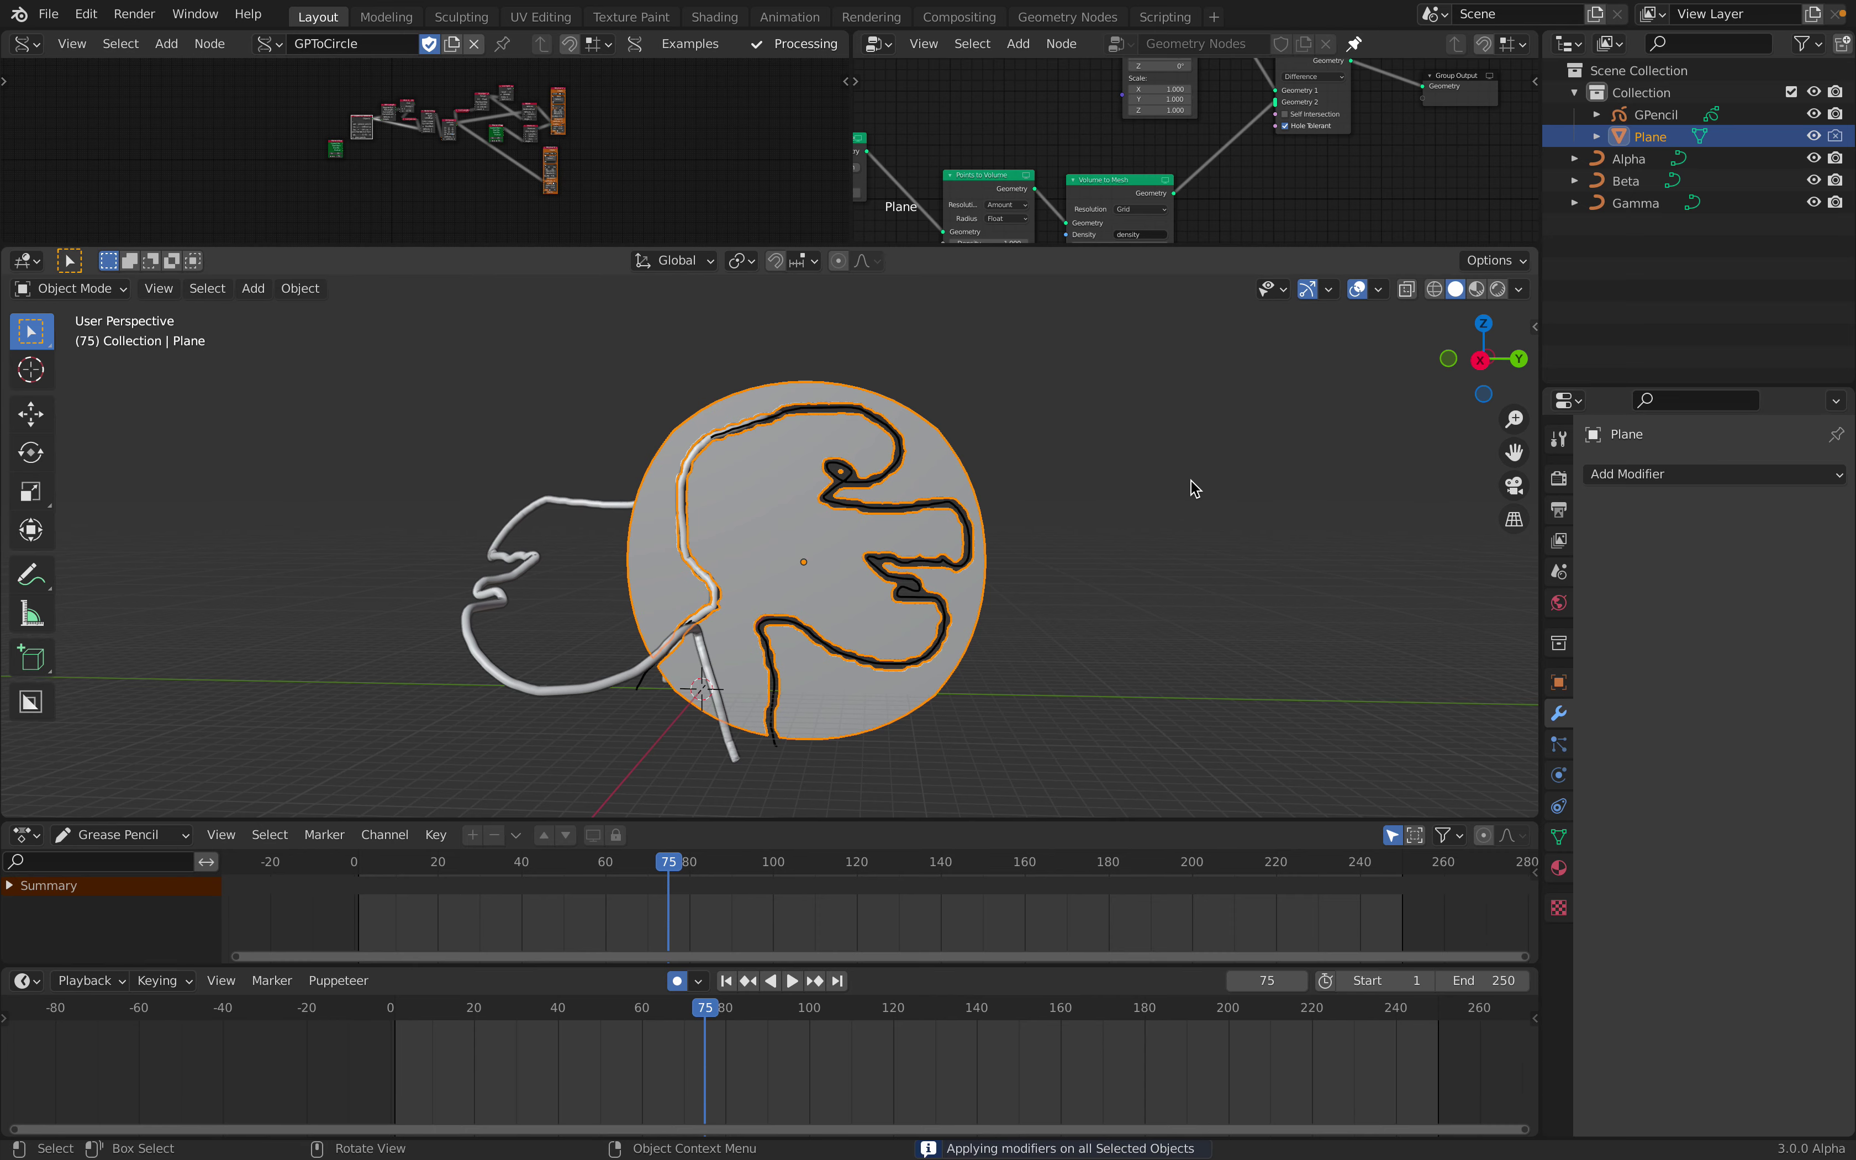
drag(355, 858, 349, 798)
key(ctrl+KP_3)
click(1483, 358)
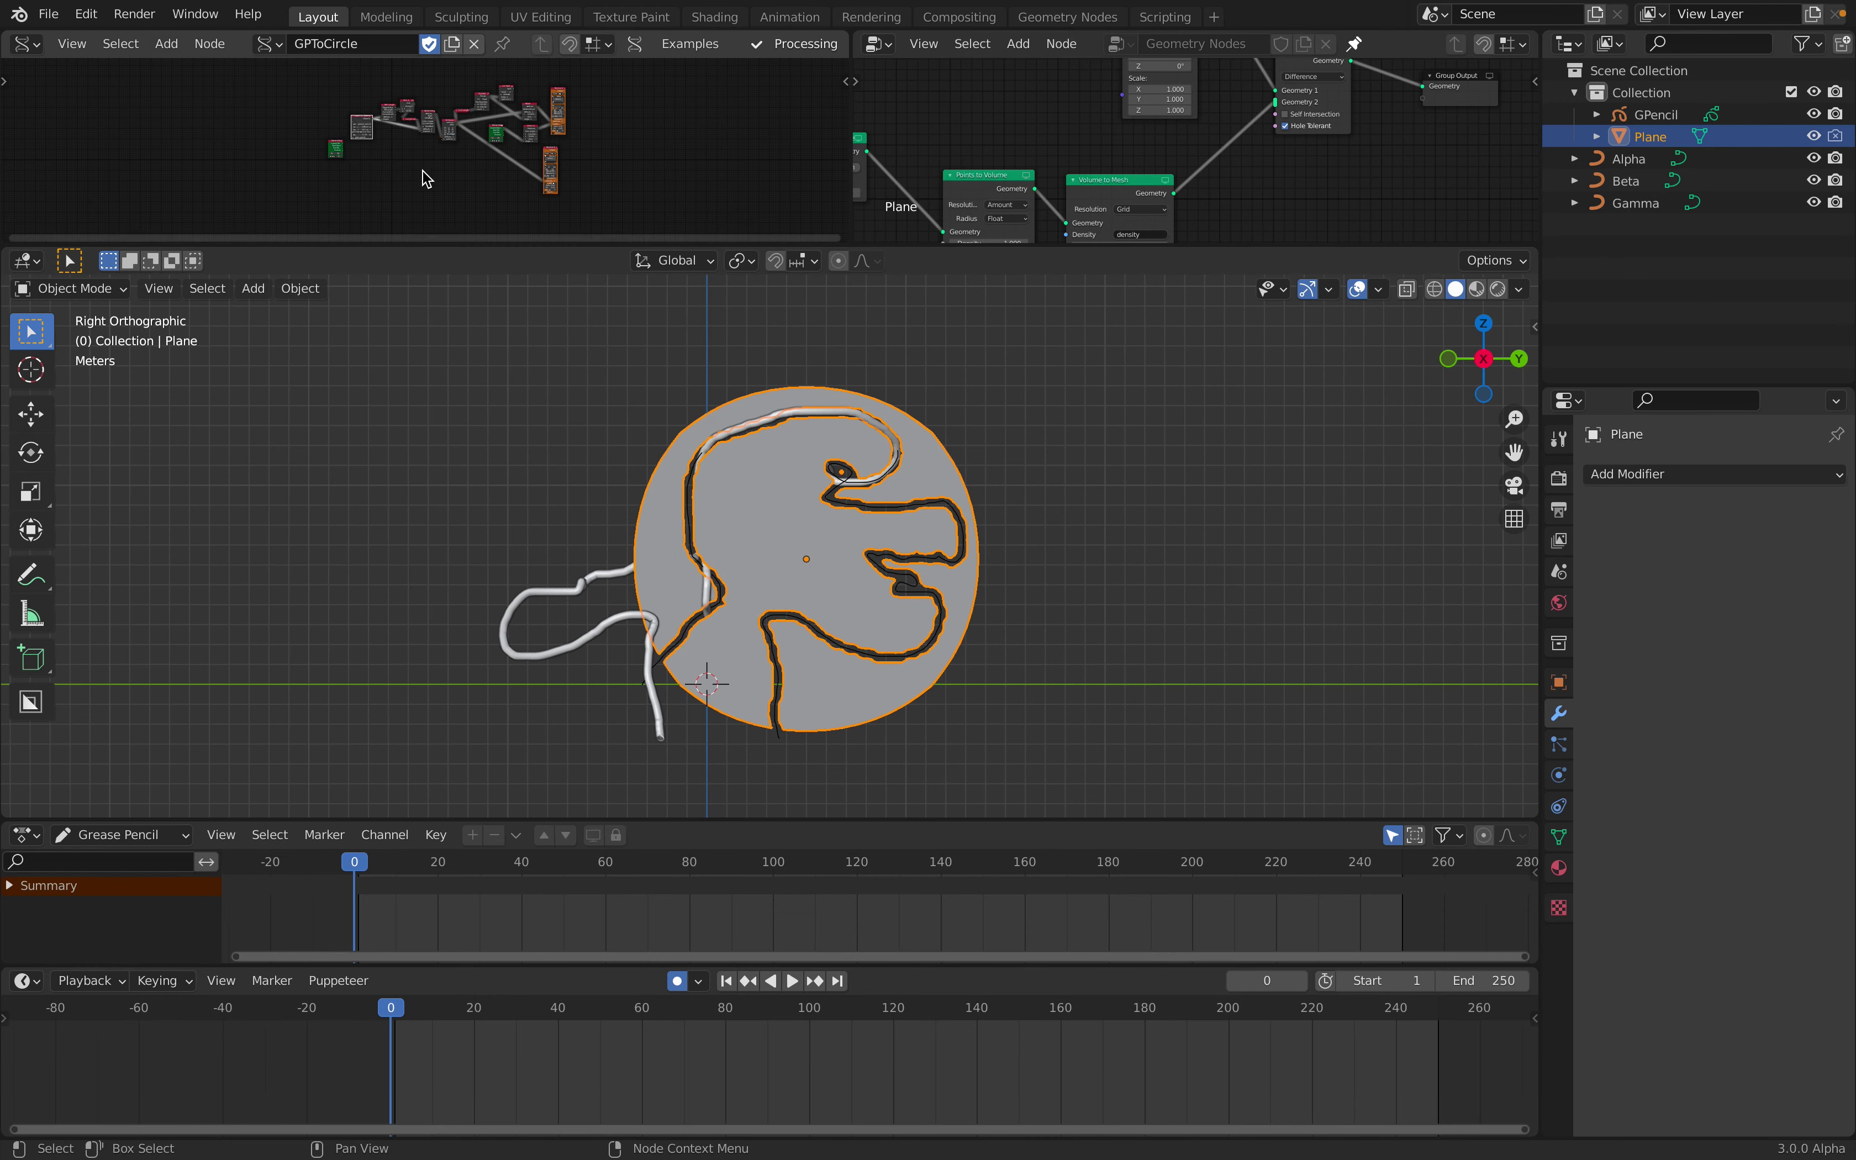
Reopen line_circular_006.blend from the recent files
click(49, 14)
mouse_move(121, 88)
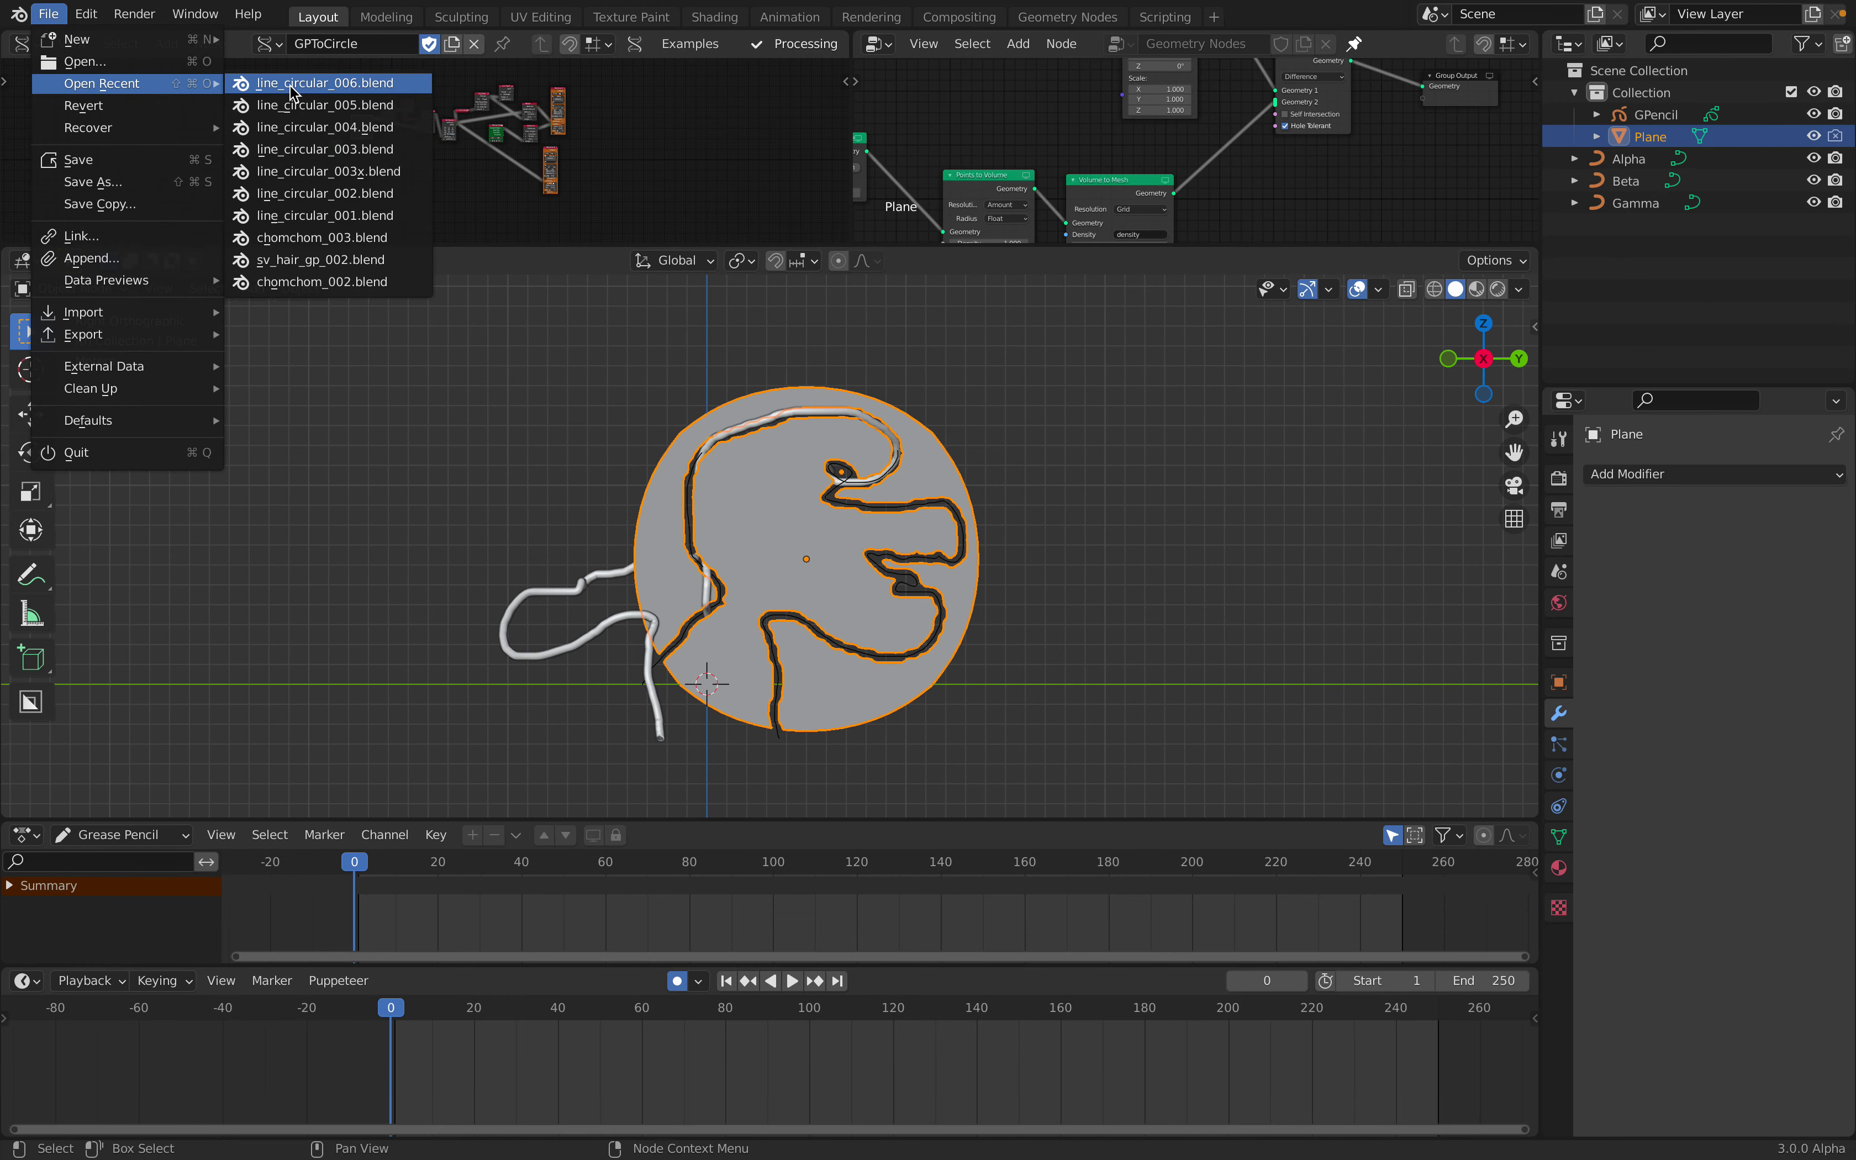